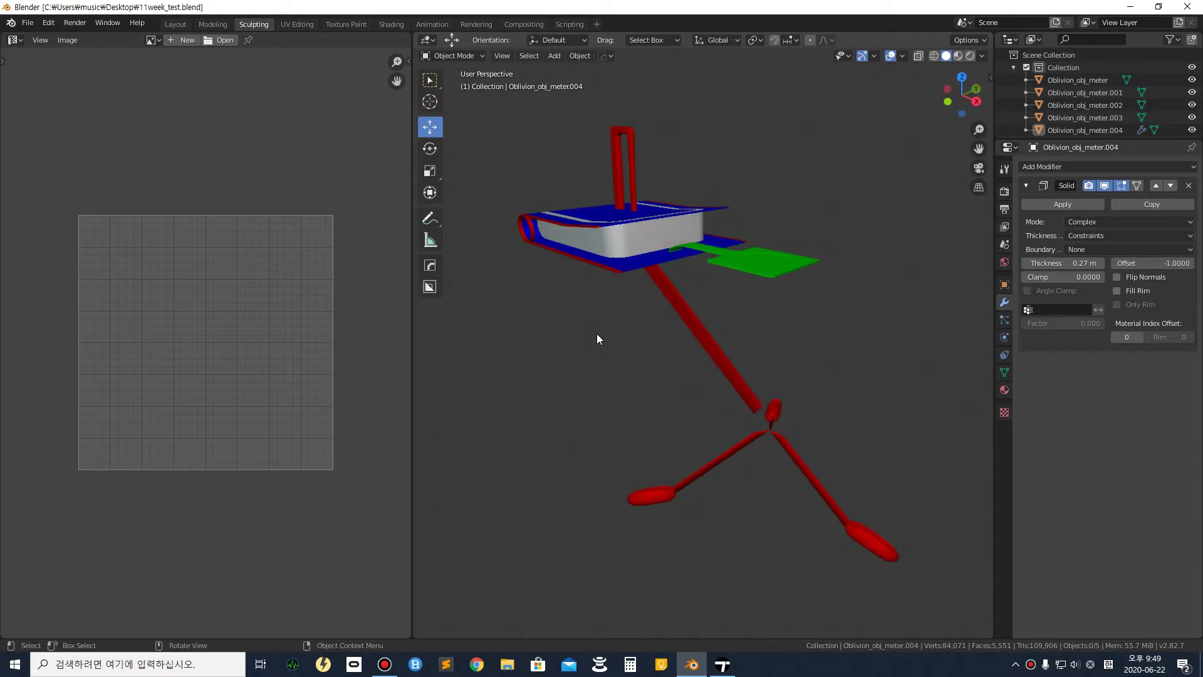
pyautogui.moveTo(944, 559); pyautogui.dragTo(490, 125)
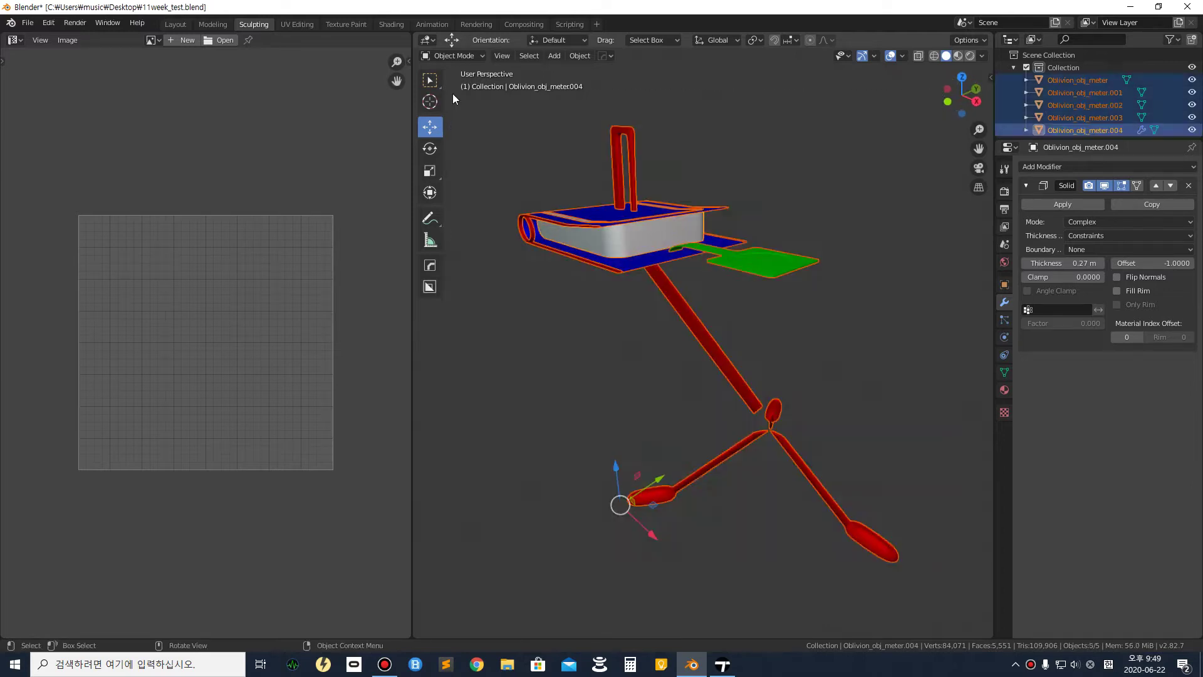
pyautogui.click(572, 345)
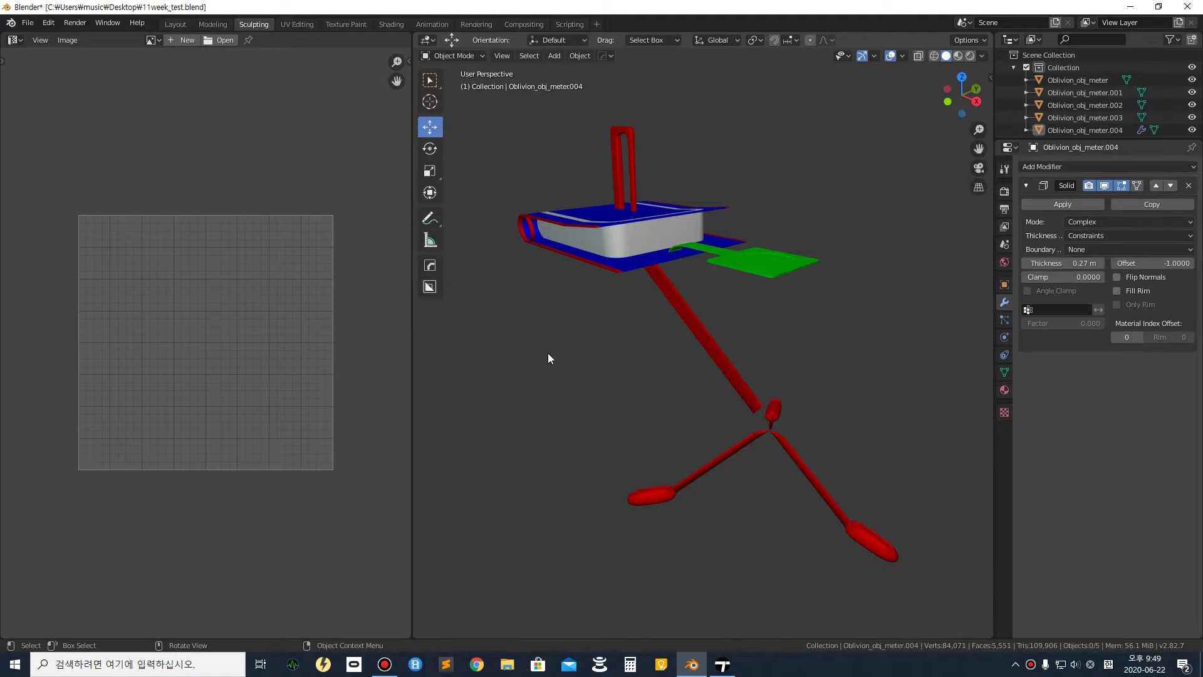
pyautogui.scroll(1, 604, 204)
pyautogui.scroll(-3, 602, 199)
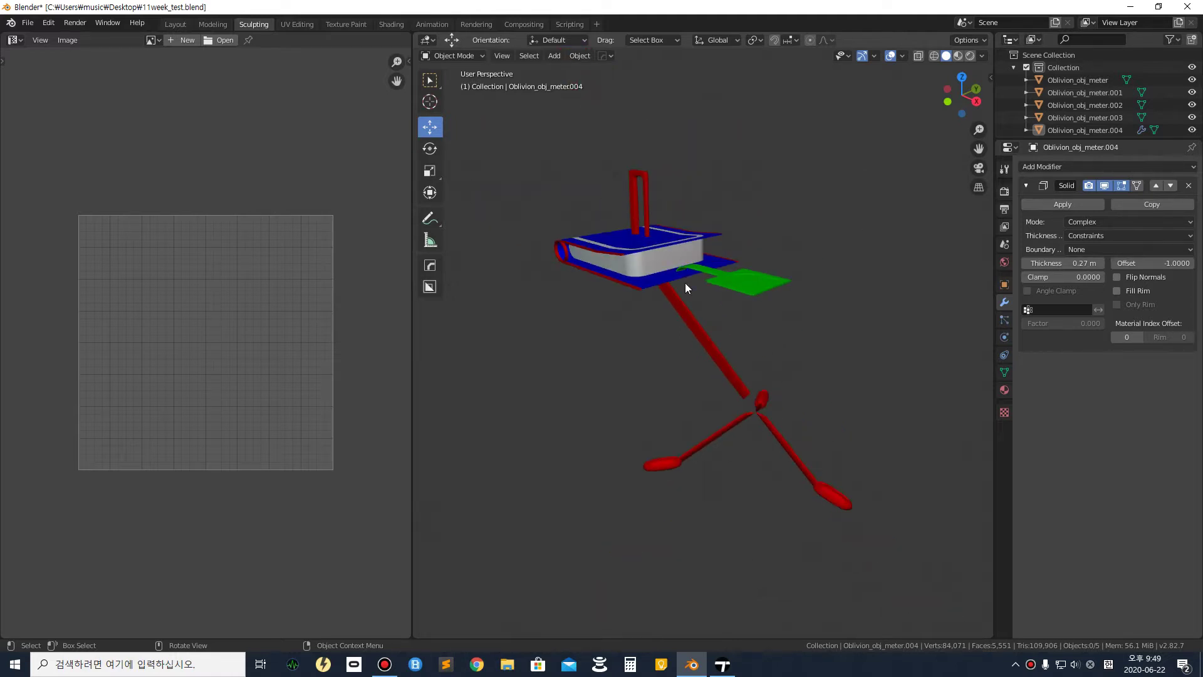
pyautogui.click(637, 261)
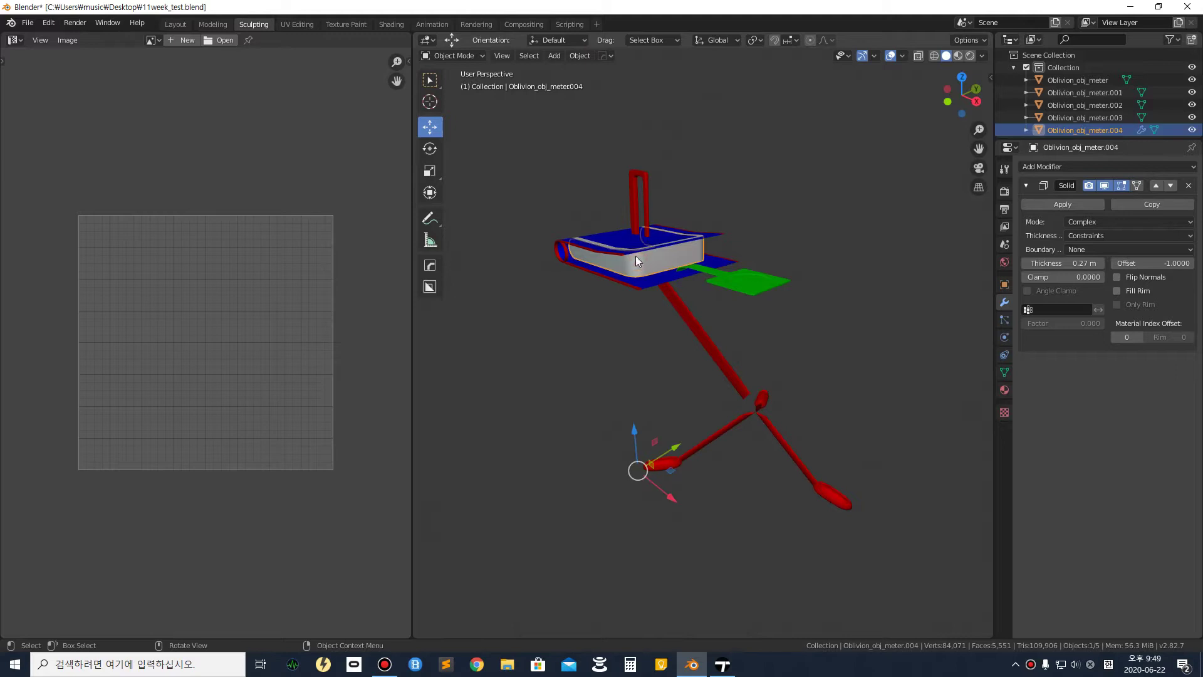
pyautogui.scroll(2, 634, 252)
pyautogui.scroll(-3, 633, 250)
pyautogui.click(616, 355)
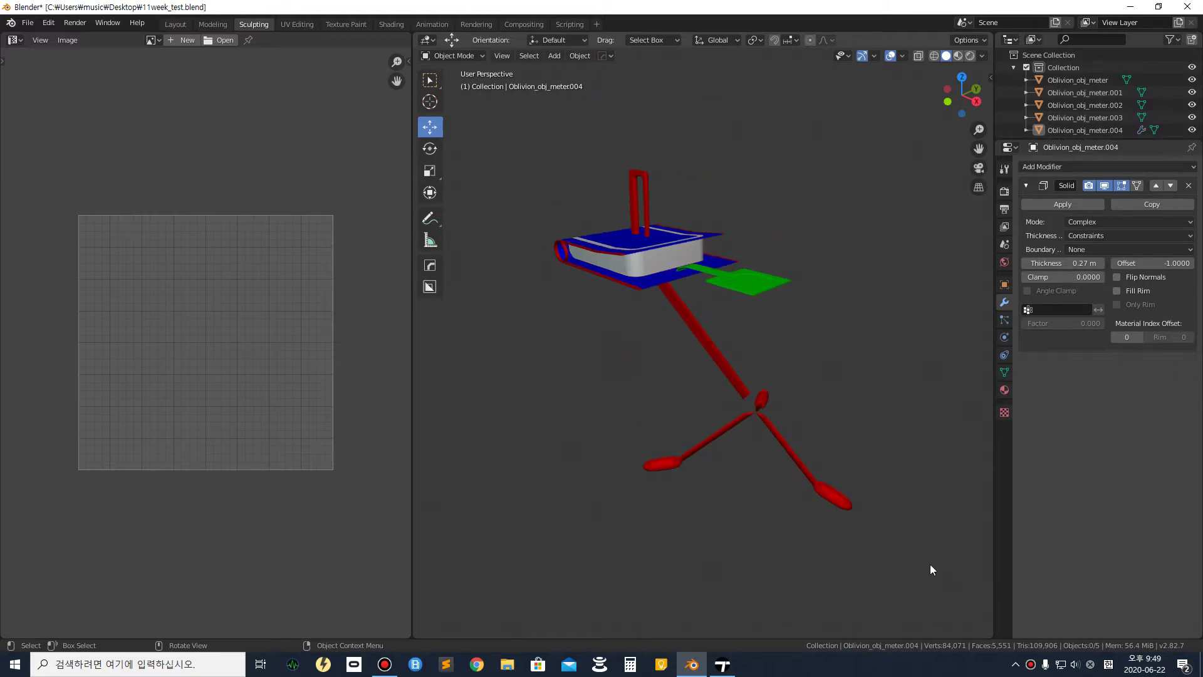
pyautogui.click(647, 269)
pyautogui.moveTo(923, 554); pyautogui.dragTo(457, 156)
pyautogui.click(554, 164)
pyautogui.moveTo(514, 111); pyautogui.dragTo(921, 599)
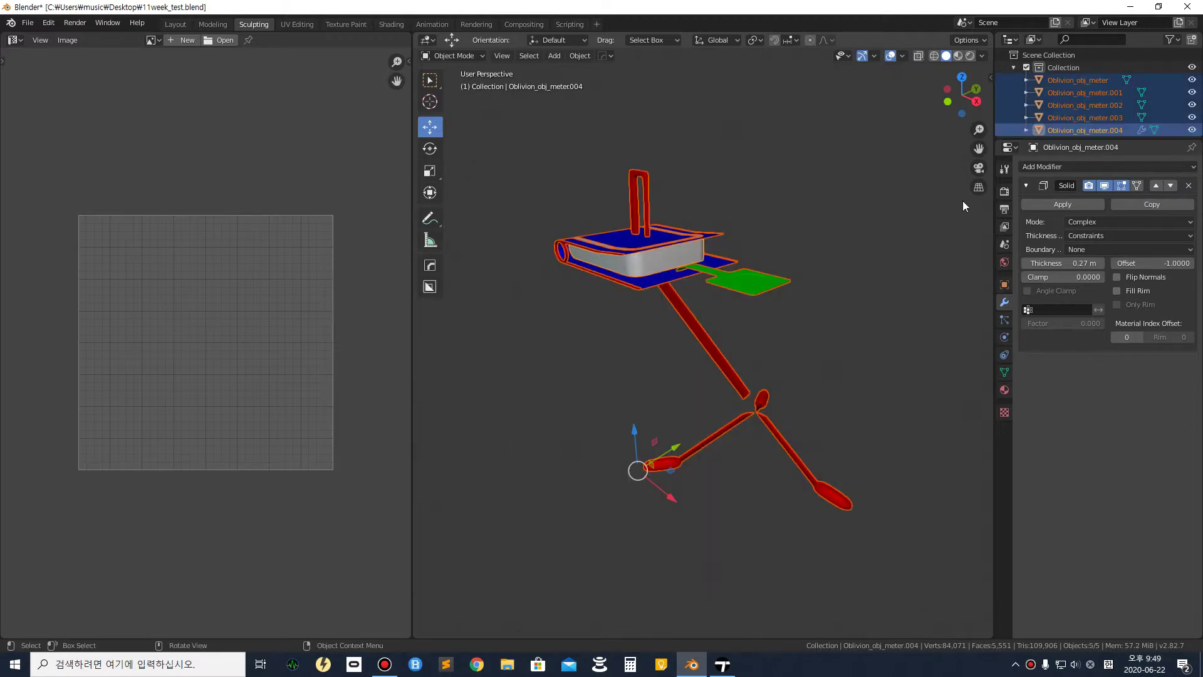
pyautogui.click(905, 316)
# Review the diffuse_0, diffuse_Blue, diffuse_Lime and Custom materials assigned to the Oblivion model.
pyautogui.click(1004, 390)
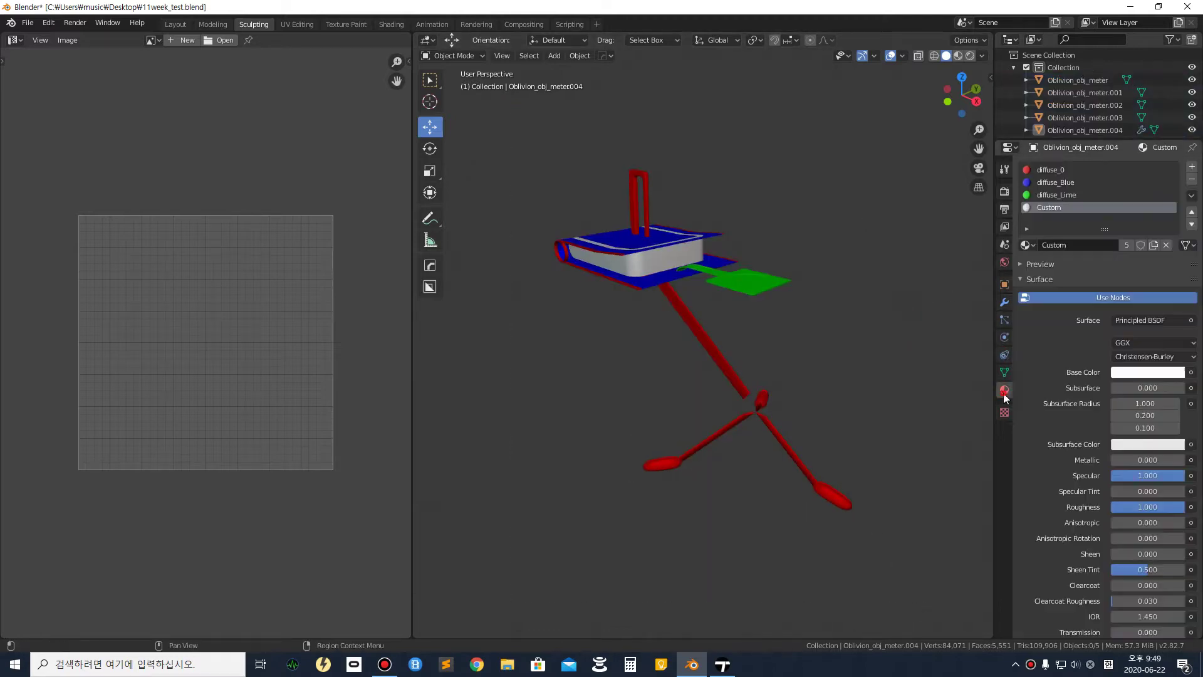
pyautogui.click(1064, 171)
pyautogui.click(1064, 183)
pyautogui.click(1065, 196)
pyautogui.click(1058, 209)
pyautogui.click(840, 338)
# Select all five Oblivion_obj_meter objects and set up an FBX export limited to selected objects.
pyautogui.moveTo(943, 555); pyautogui.dragTo(510, 127)
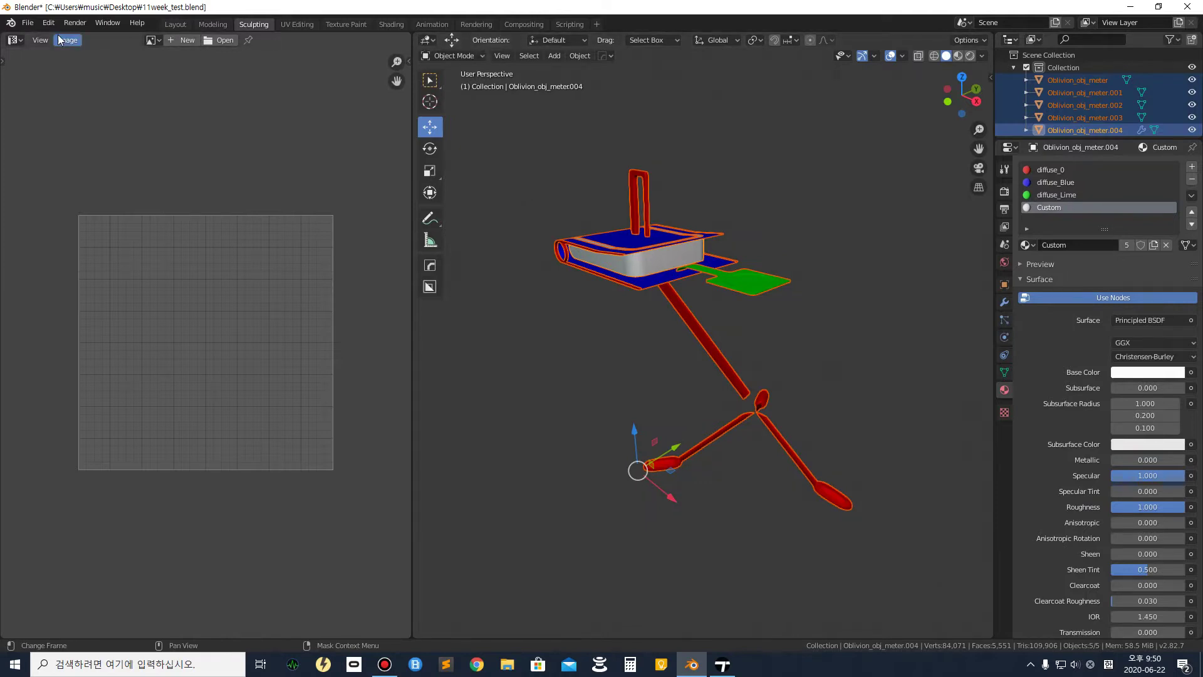
pyautogui.click(37, 26)
pyautogui.moveTo(58, 205)
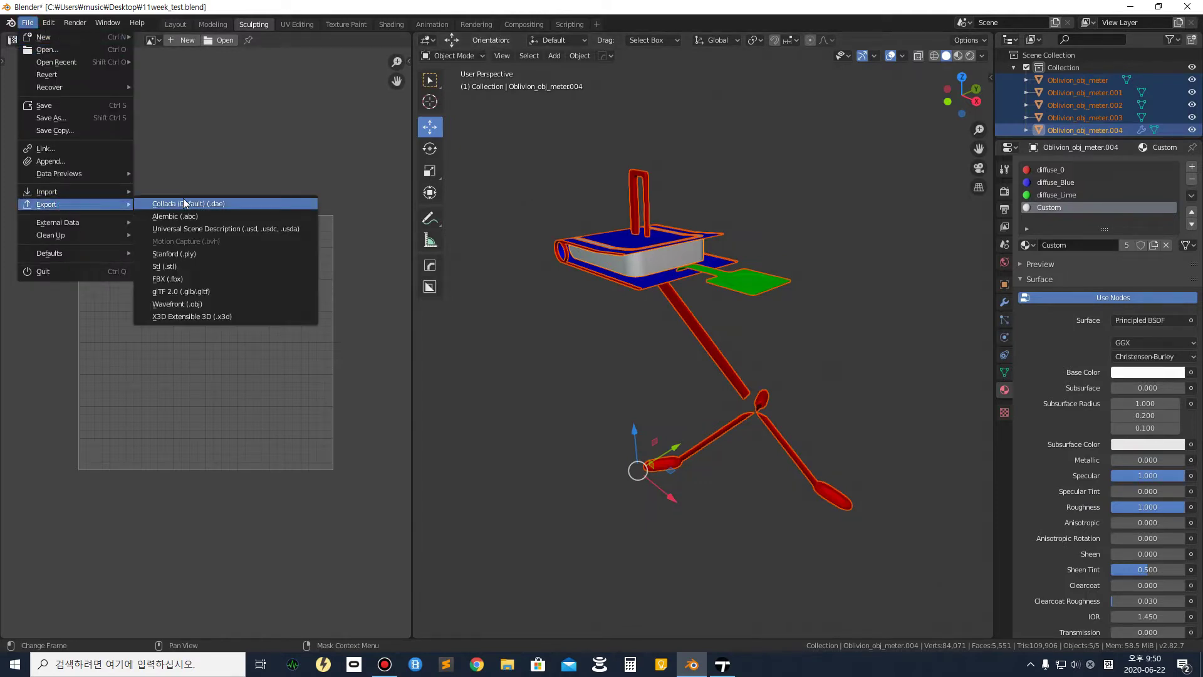
pyautogui.click(179, 280)
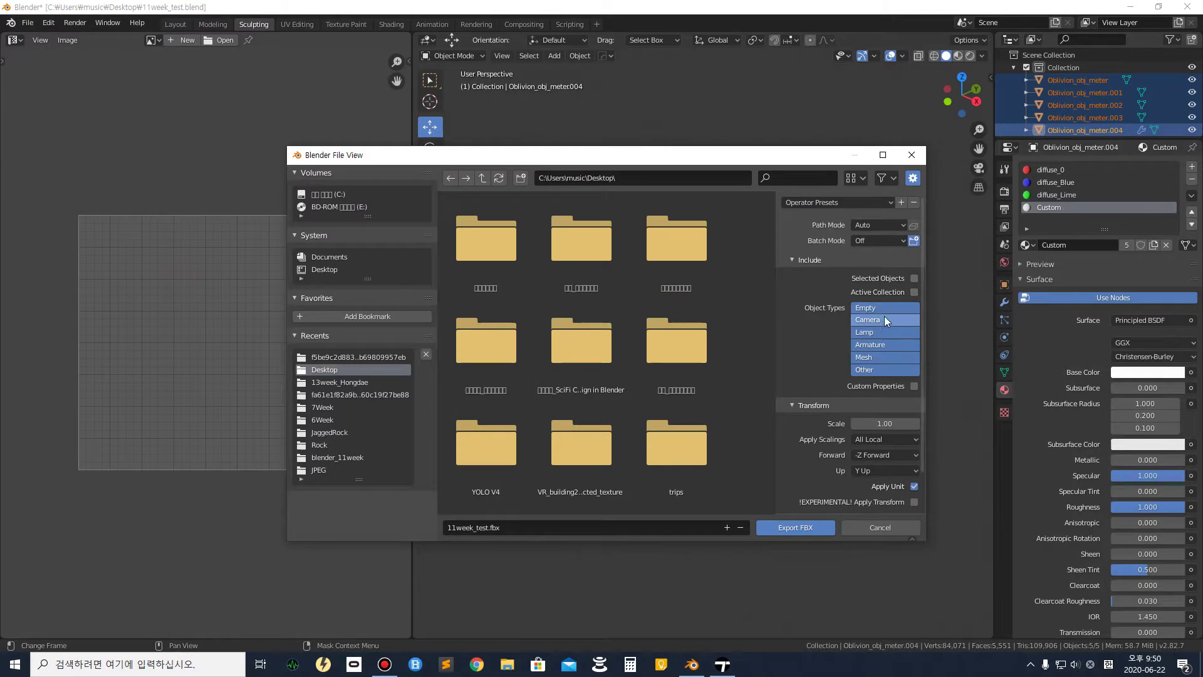
pyautogui.click(909, 278)
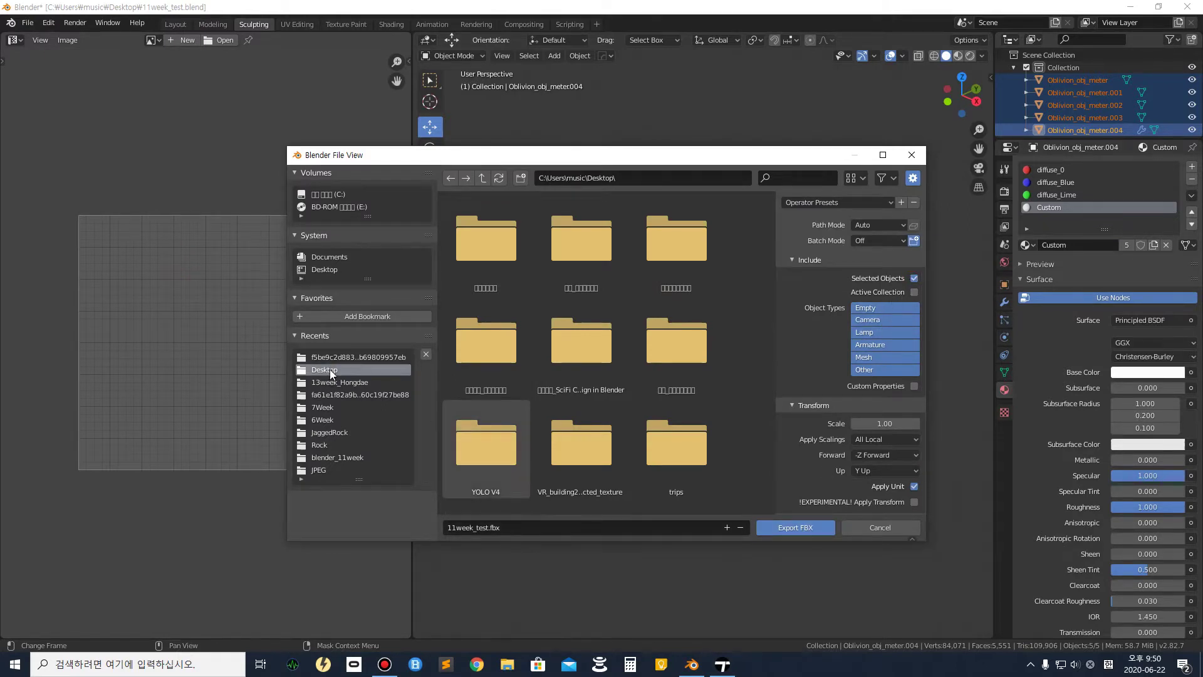
# Create a new folder named VR_Oblivion on the Desktop from the export file browser.
pyautogui.scroll(-8, 693, 414)
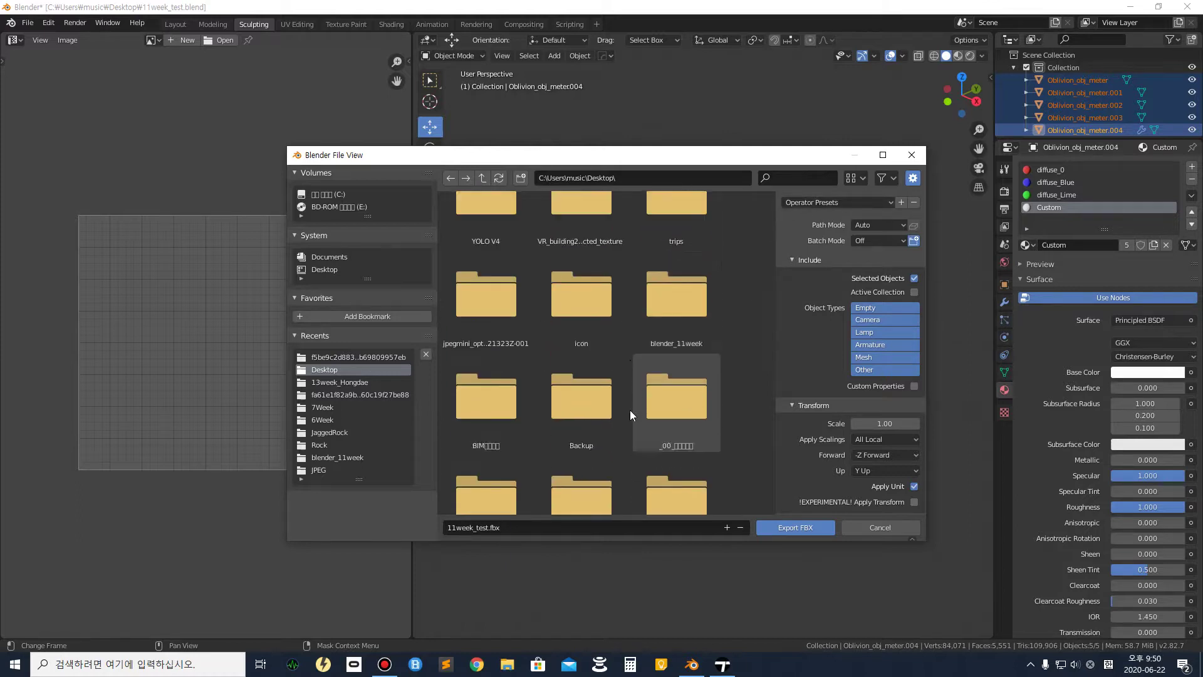
pyautogui.rightClick(593, 432)
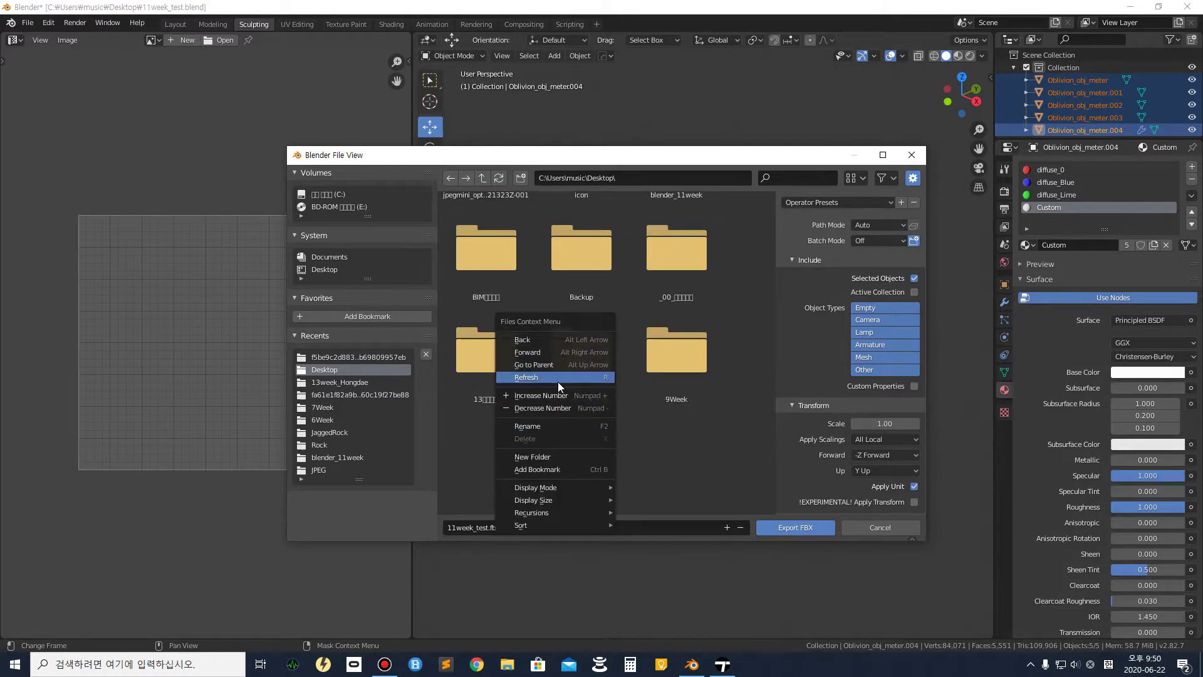
pyautogui.click(563, 459)
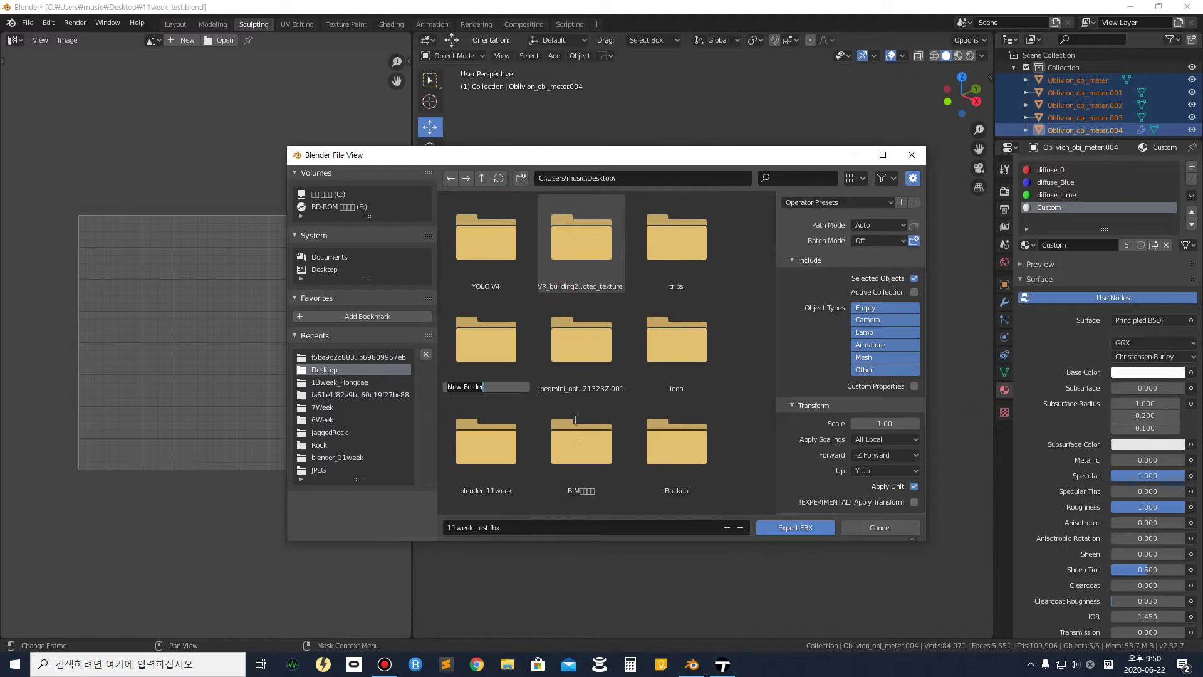
pyautogui.write('VR_Oblivion')
pyautogui.press('Return')
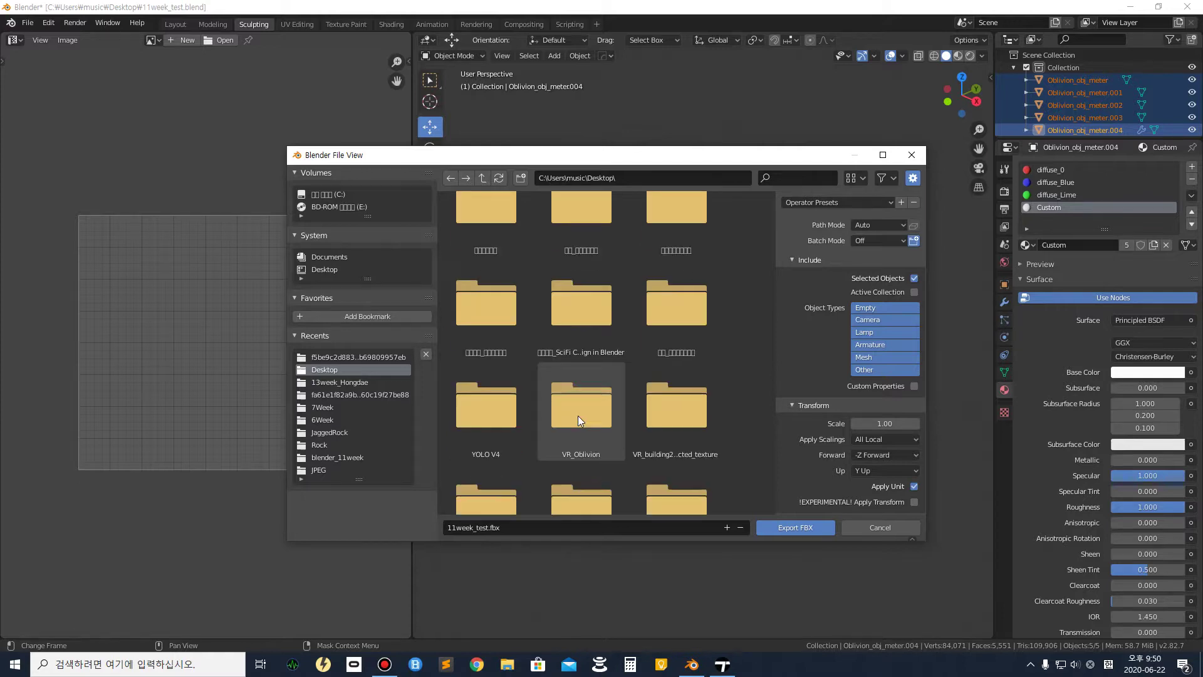
# Export the selected objects as 11week_test.fbx into the VR_Oblivion folder.
pyautogui.doubleClick(585, 347)
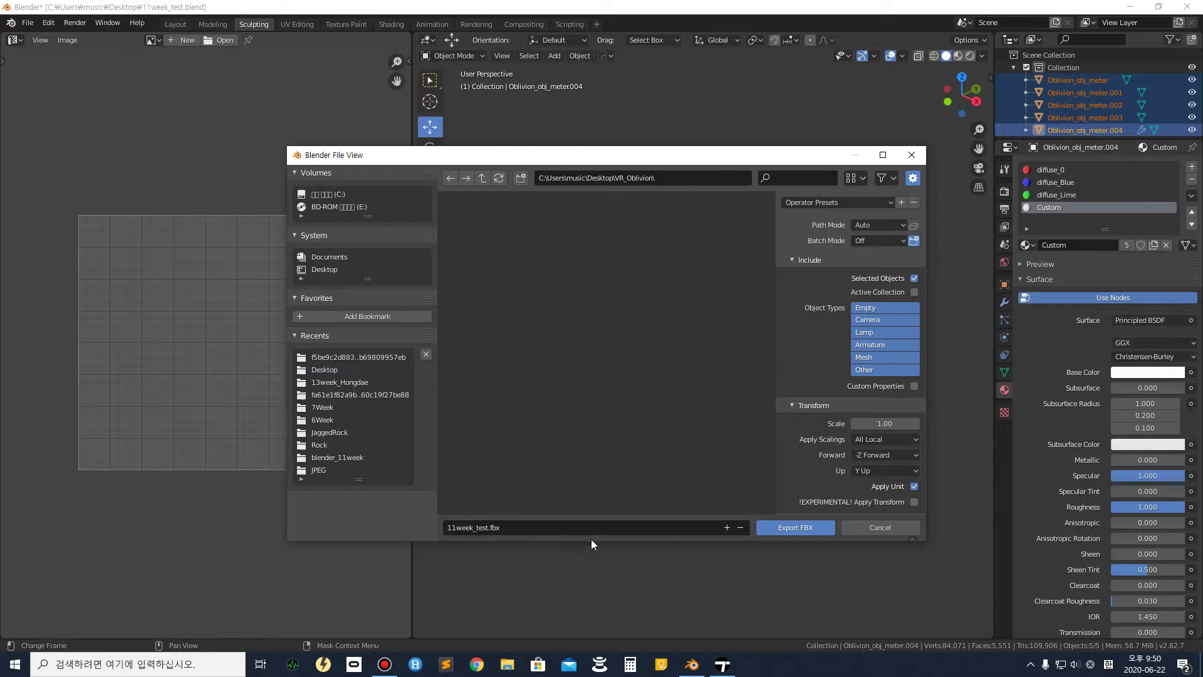
pyautogui.click(528, 529)
pyautogui.click(807, 529)
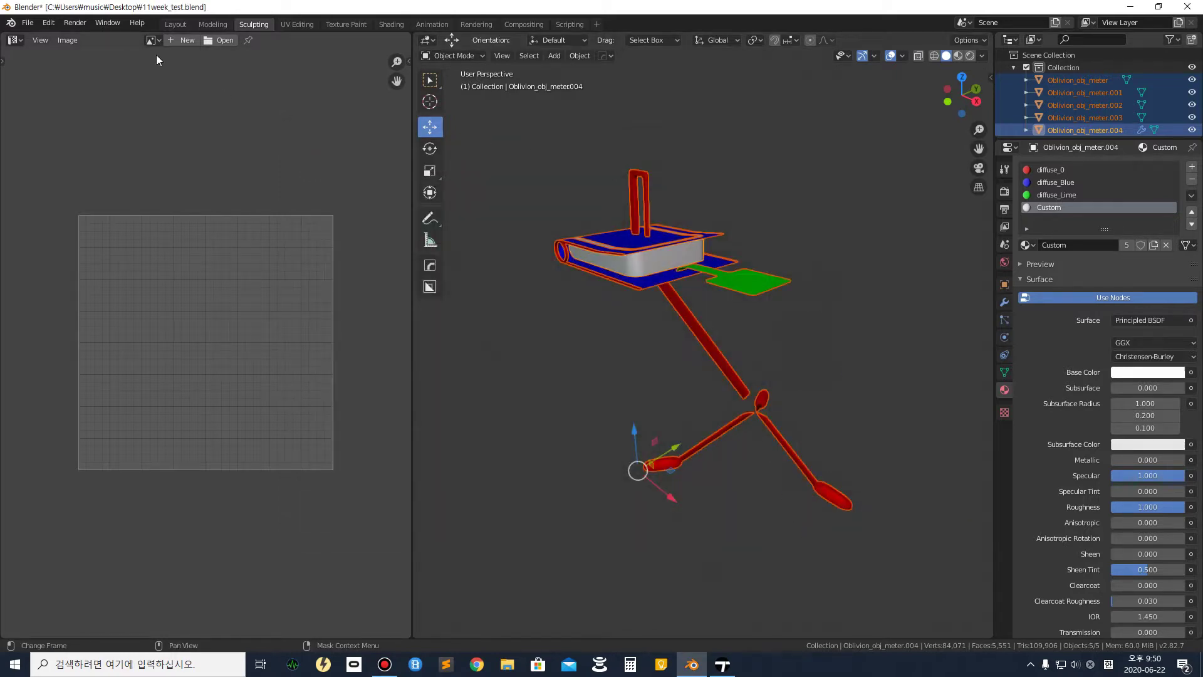
# Export the model as a Wavefront OBJ file into the VR_Oblivion folder.
pyautogui.click(28, 23)
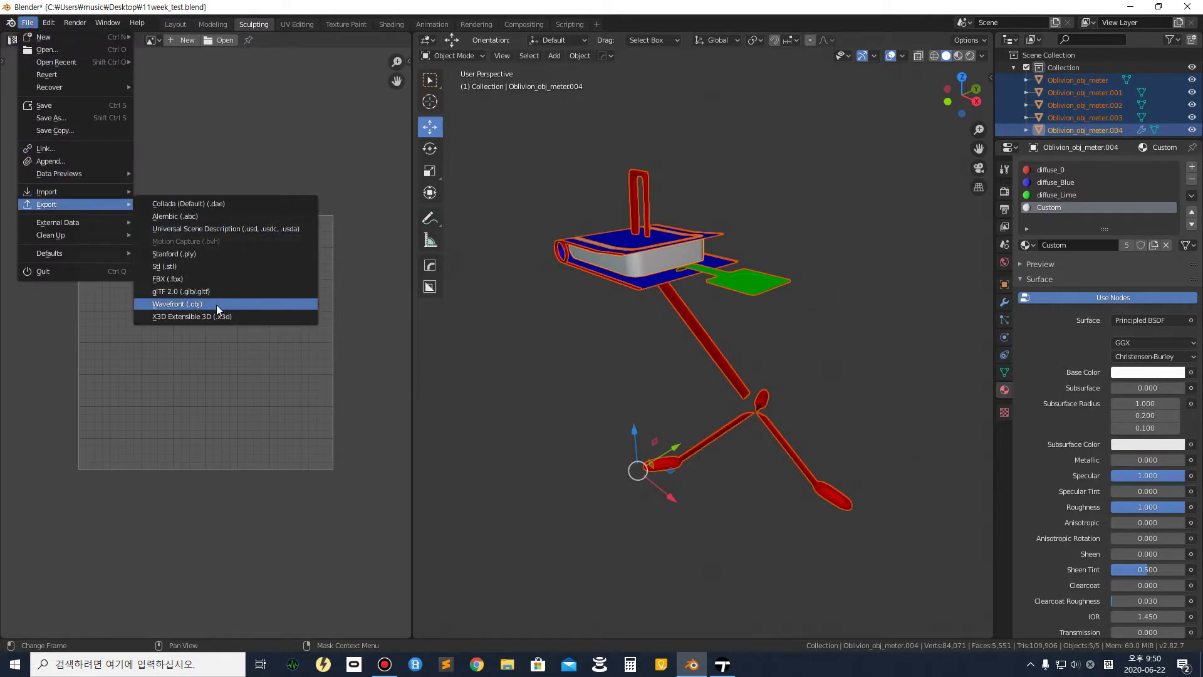
pyautogui.click(217, 305)
pyautogui.doubleClick(595, 454)
pyautogui.click(790, 527)
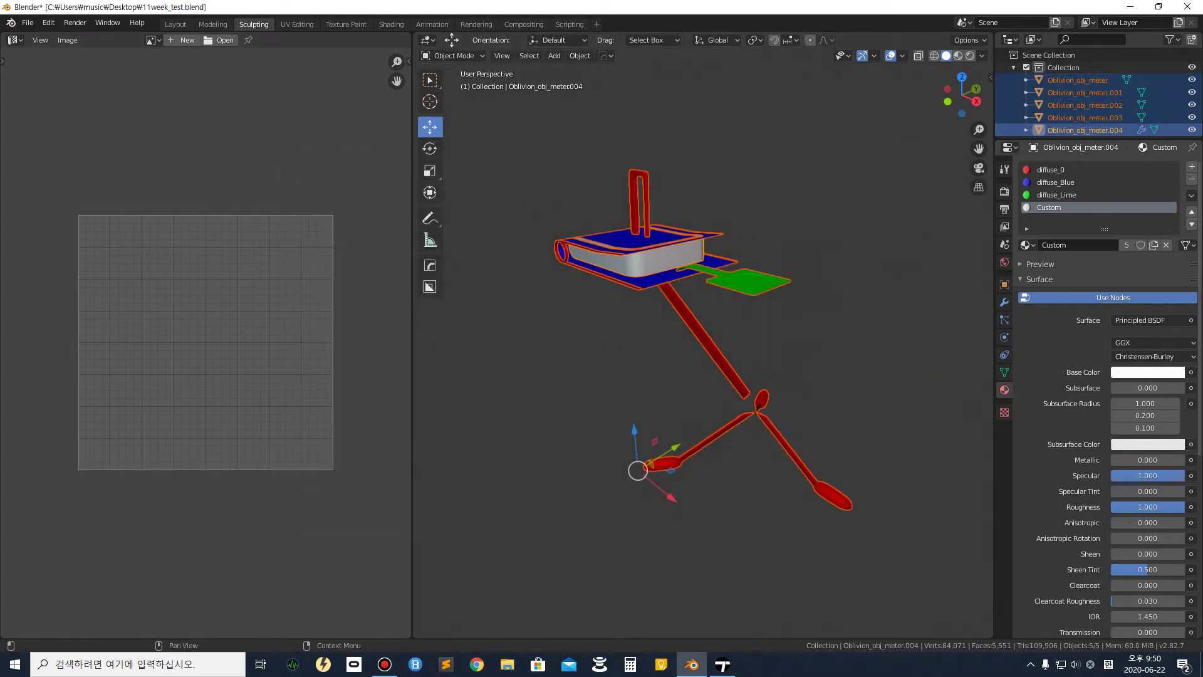
# Switch to Twinmotion and import 11week_test.fbx from the Desktop's VR_Oblivion folder as geometry.
pyautogui.click(1129, 7)
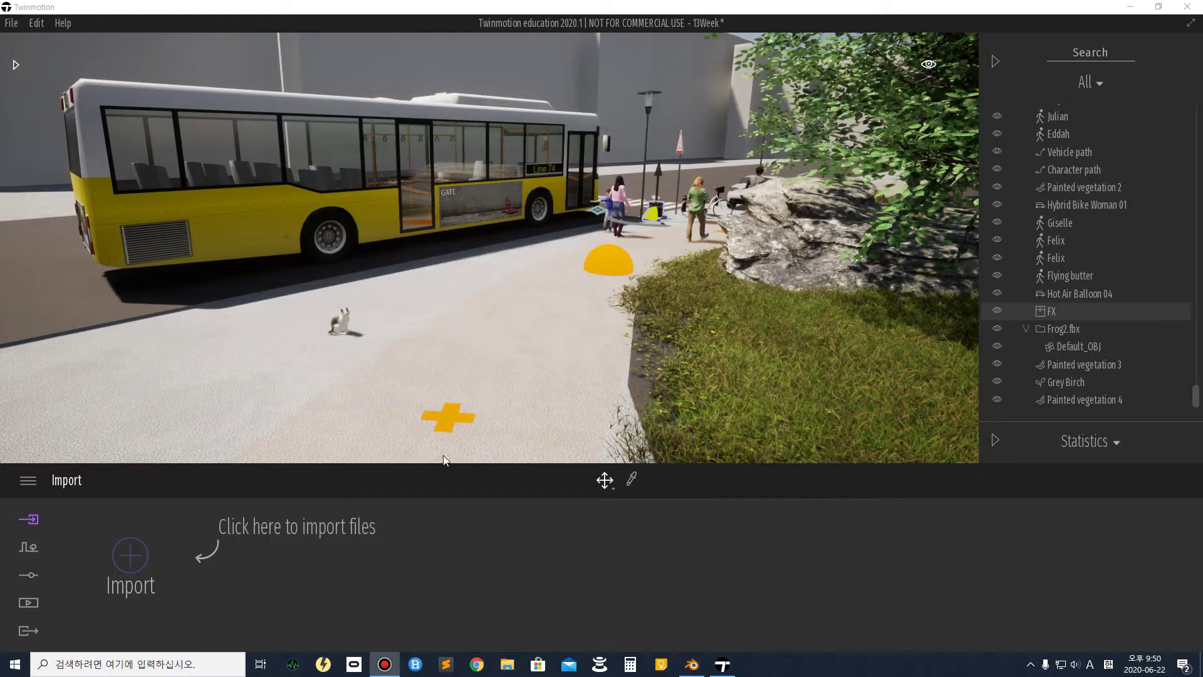
pyautogui.click(131, 564)
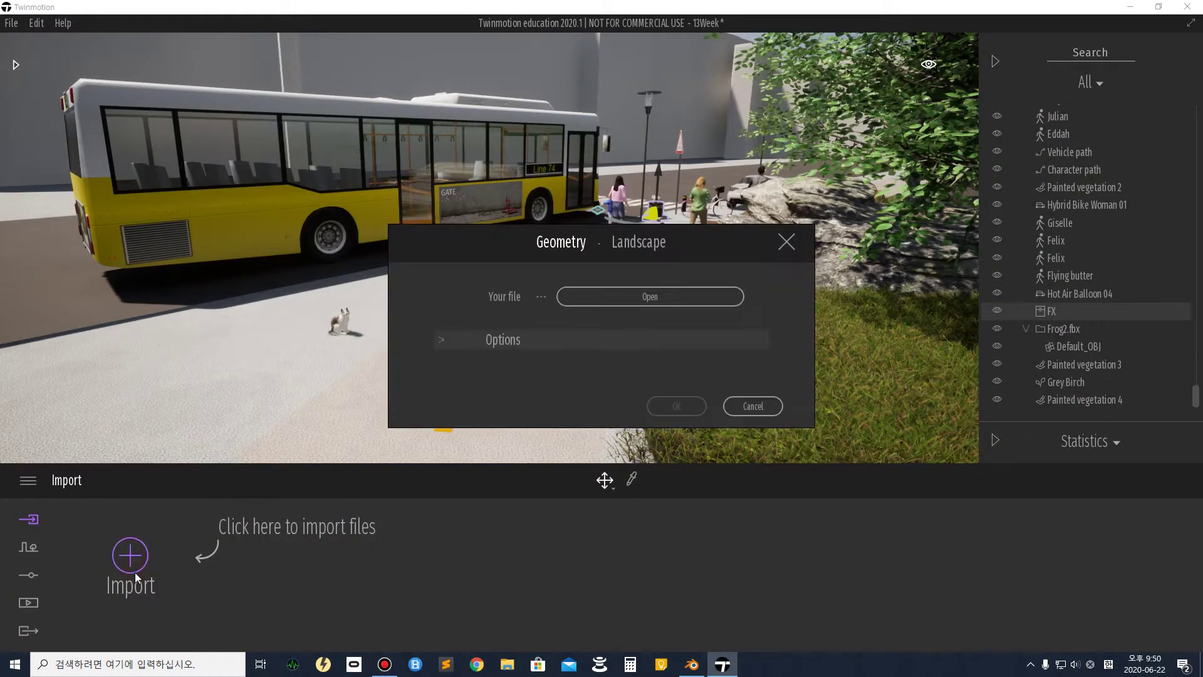
pyautogui.click(612, 298)
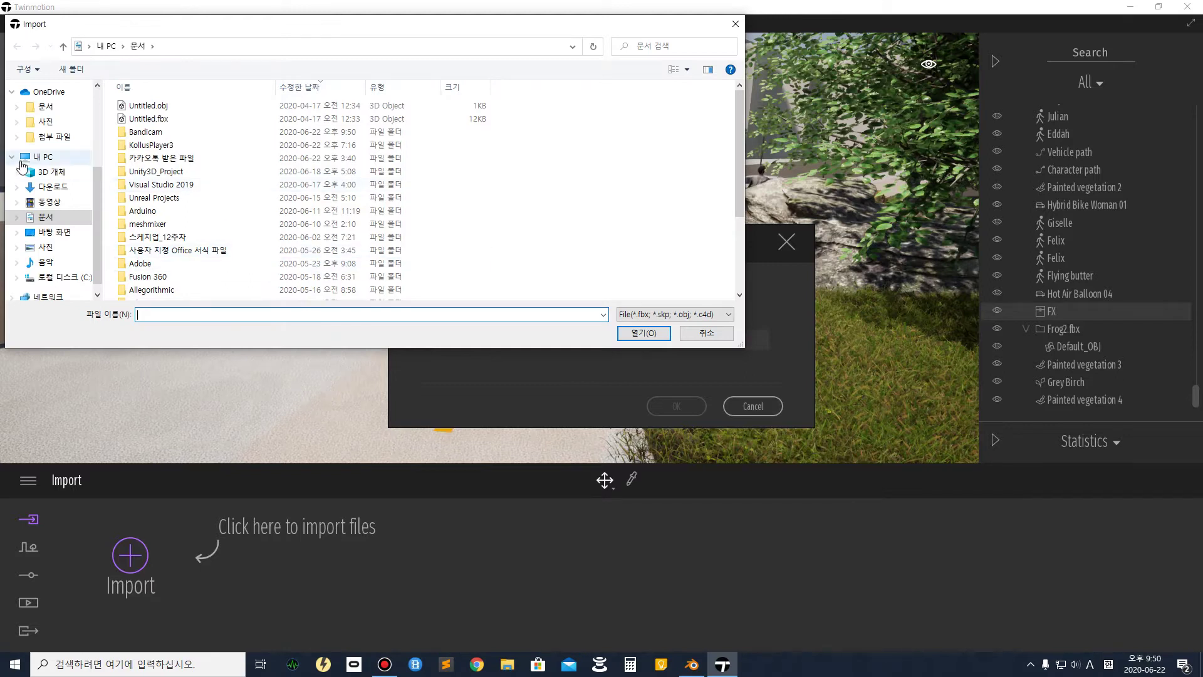
pyautogui.click(54, 232)
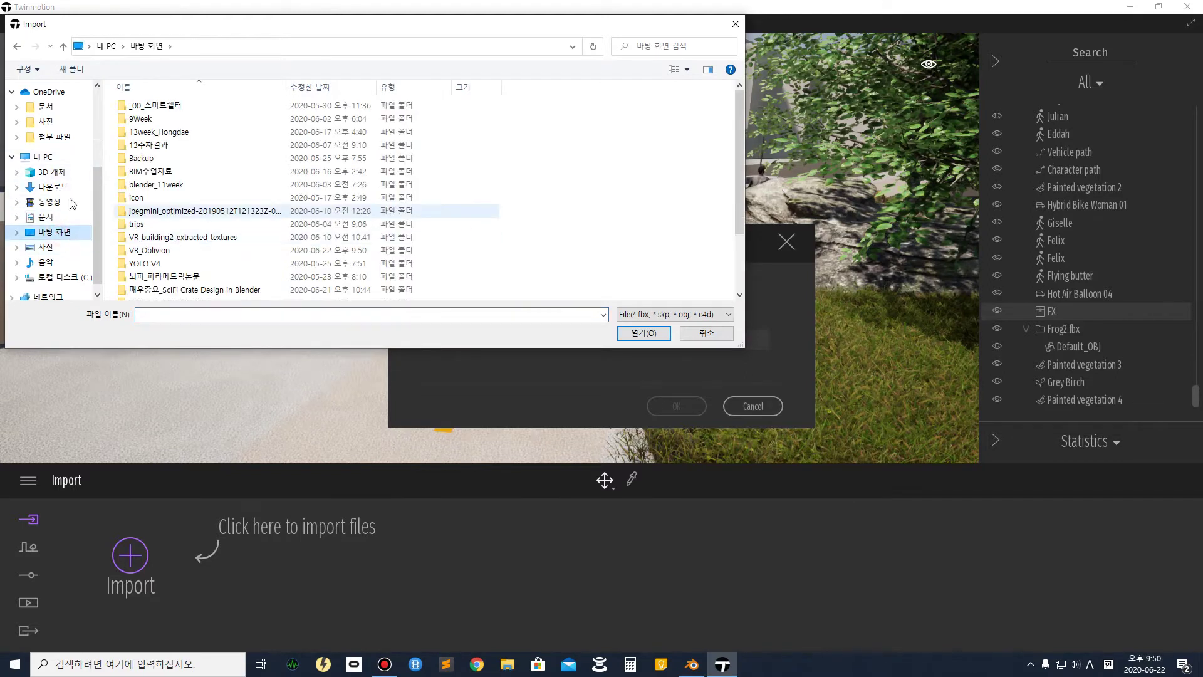
pyautogui.doubleClick(181, 251)
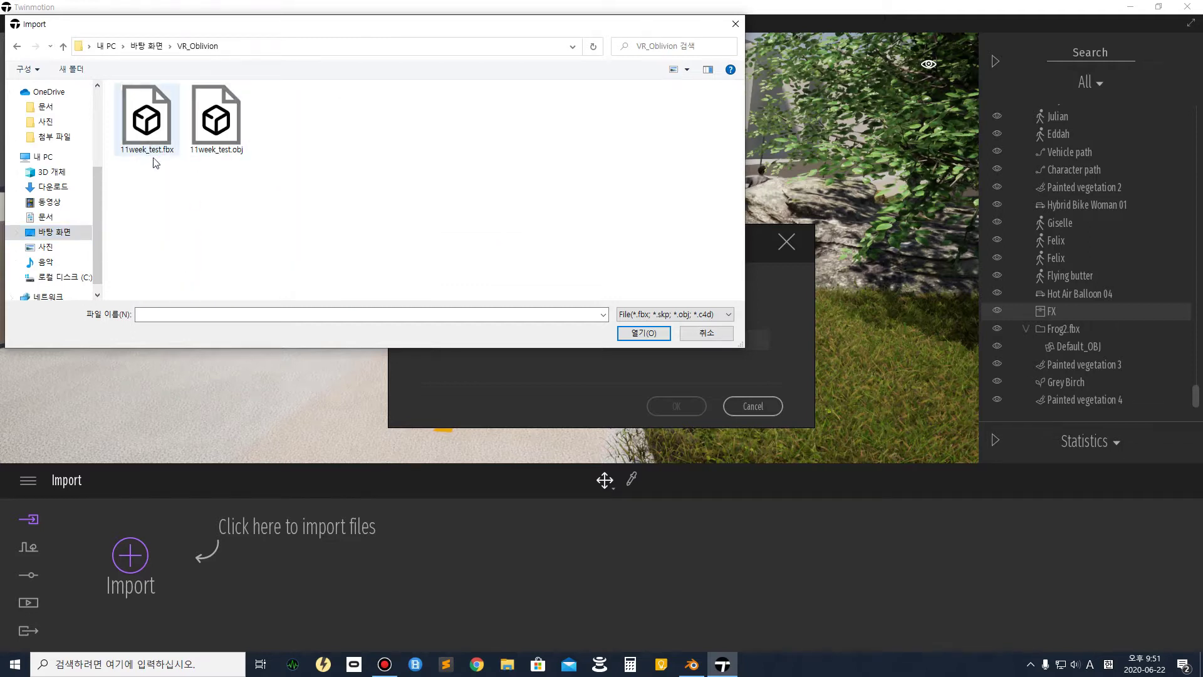
pyautogui.doubleClick(146, 120)
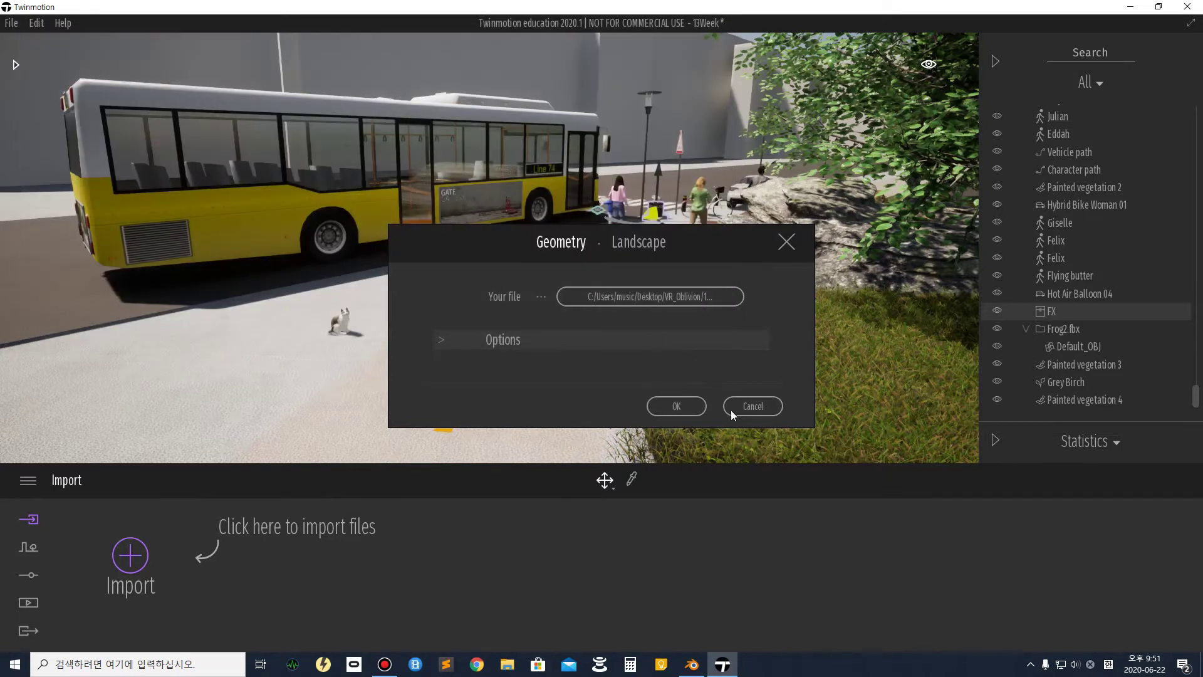
pyautogui.click(687, 404)
pyautogui.click(693, 438)
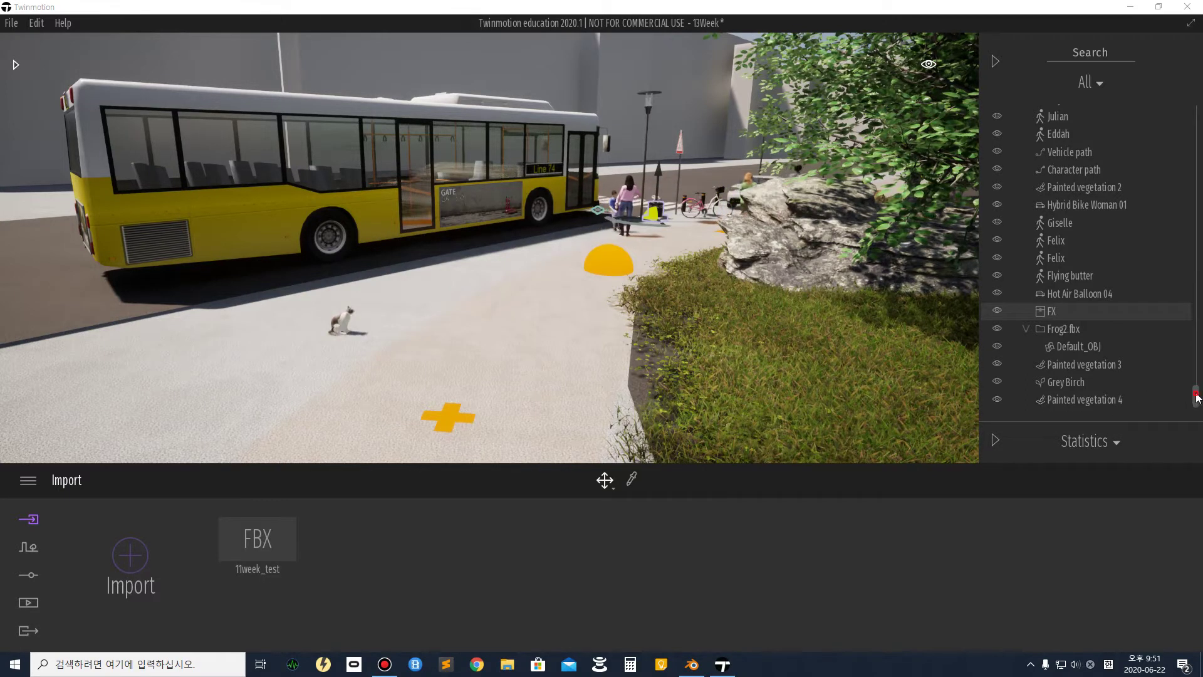
# Find 11week_test.fbx at the end of the scene hierarchy and focus the view on it.
pyautogui.moveTo(1195, 396); pyautogui.dragTo(1192, 443)
pyautogui.click(1082, 406)
pyautogui.doubleClick(1081, 404)
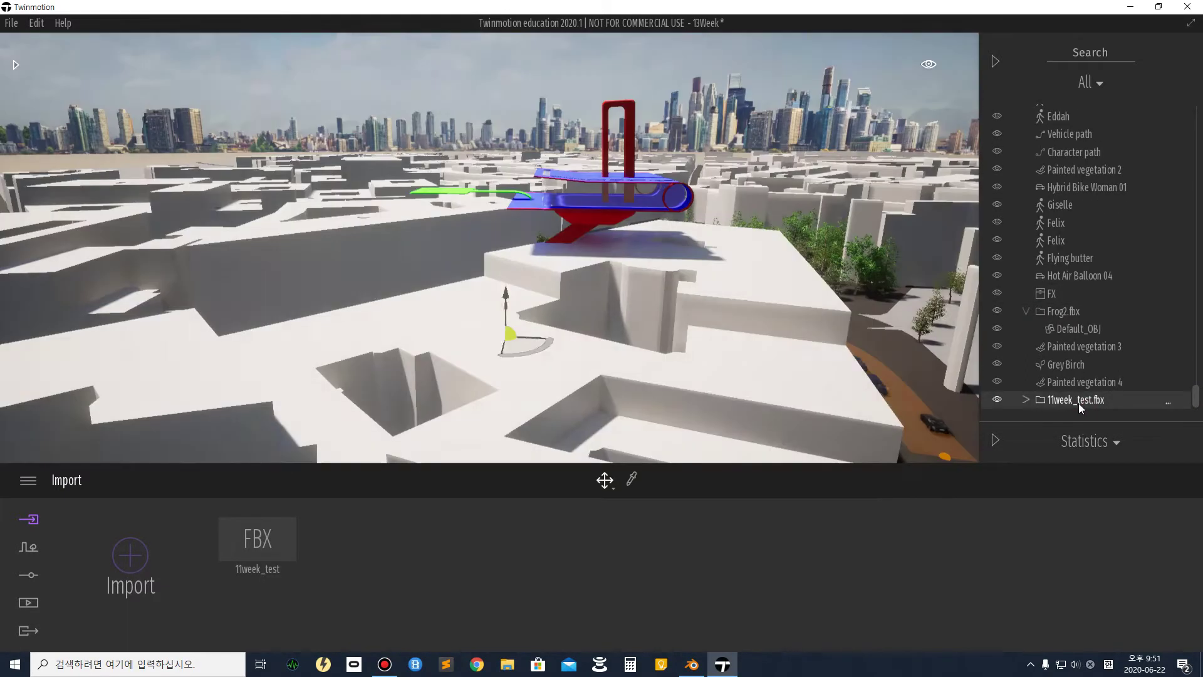
# Inspect the imported model's book cover and the Custom mesh between the covers from several sides and from inside.
pyautogui.moveTo(389, 258); pyautogui.dragTo(373, 167, button='right')
pyautogui.press('w')
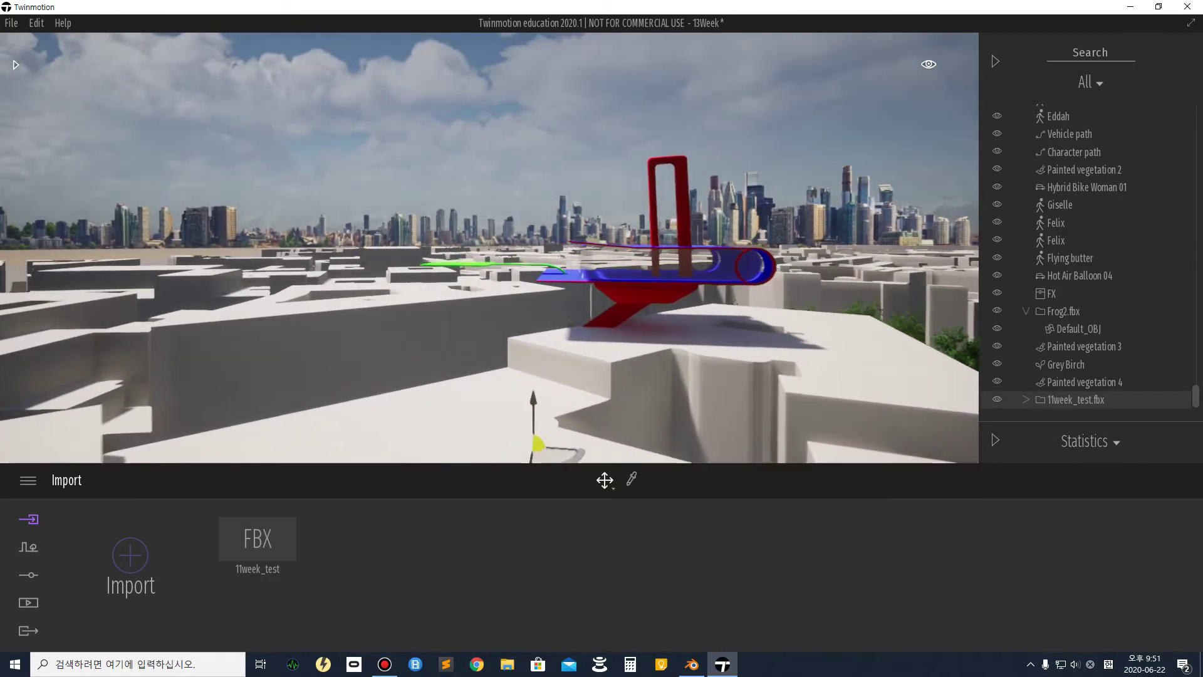
pyautogui.moveTo(373, 167); pyautogui.dragTo(771, 186, button='right')
pyautogui.press('a')
pyautogui.press('a')
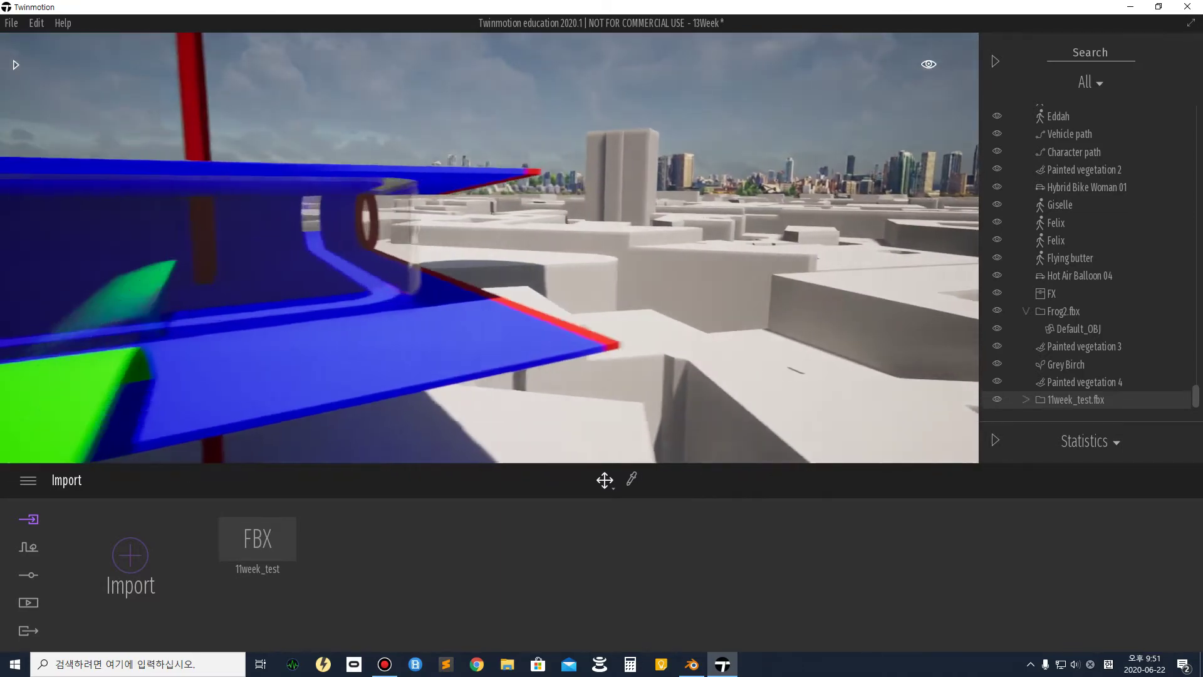
pyautogui.press('a')
pyautogui.moveTo(250, 248); pyautogui.dragTo(335, 248, button='right')
pyautogui.click(574, 293)
pyautogui.moveTo(566, 292); pyautogui.dragTo(593, 306, button='right')
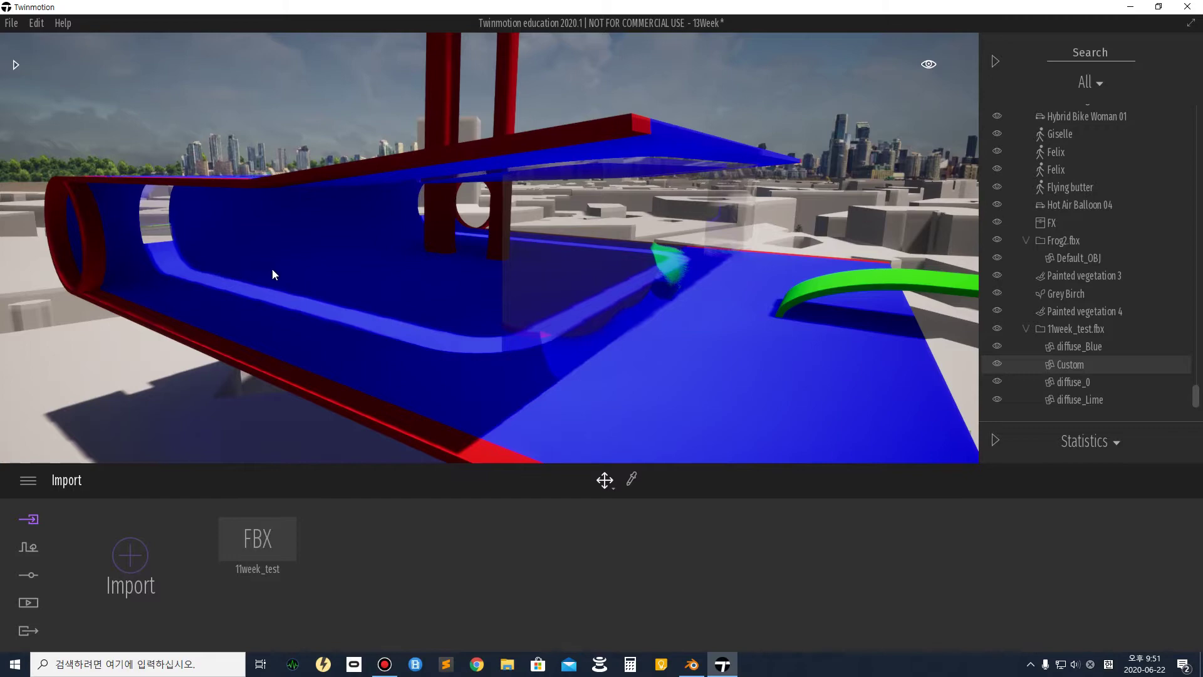
pyautogui.moveTo(467, 294); pyautogui.dragTo(163, 293, button='right')
pyautogui.press('d')
pyautogui.press('w')
pyautogui.press('a')
pyautogui.press('s')
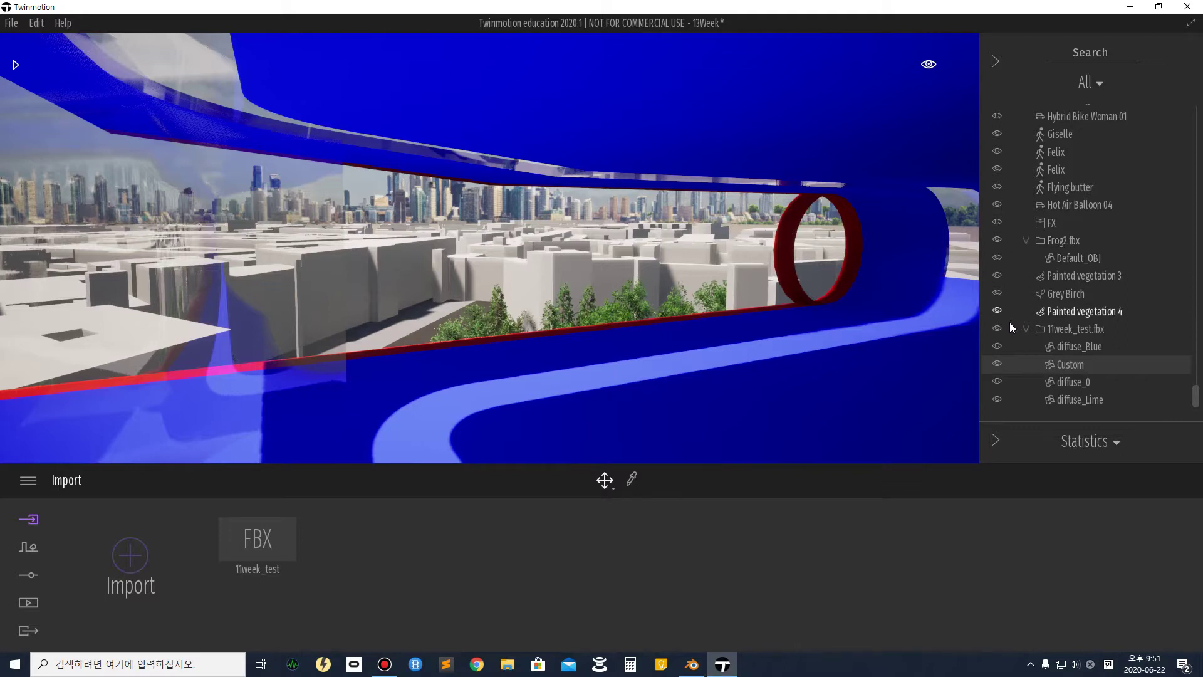
# Delete 11week_test.fbx from the scene and remove its FBX entry from the imported files.
pyautogui.click(1088, 330)
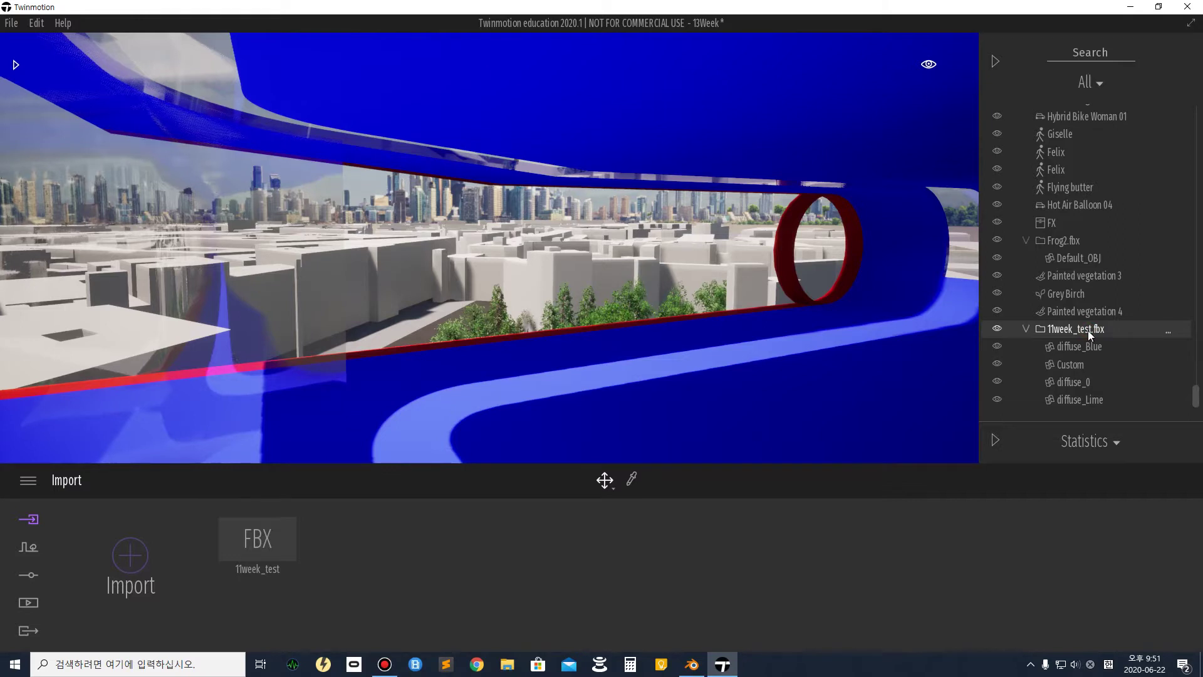
pyautogui.rightClick(1087, 330)
pyautogui.click(1110, 445)
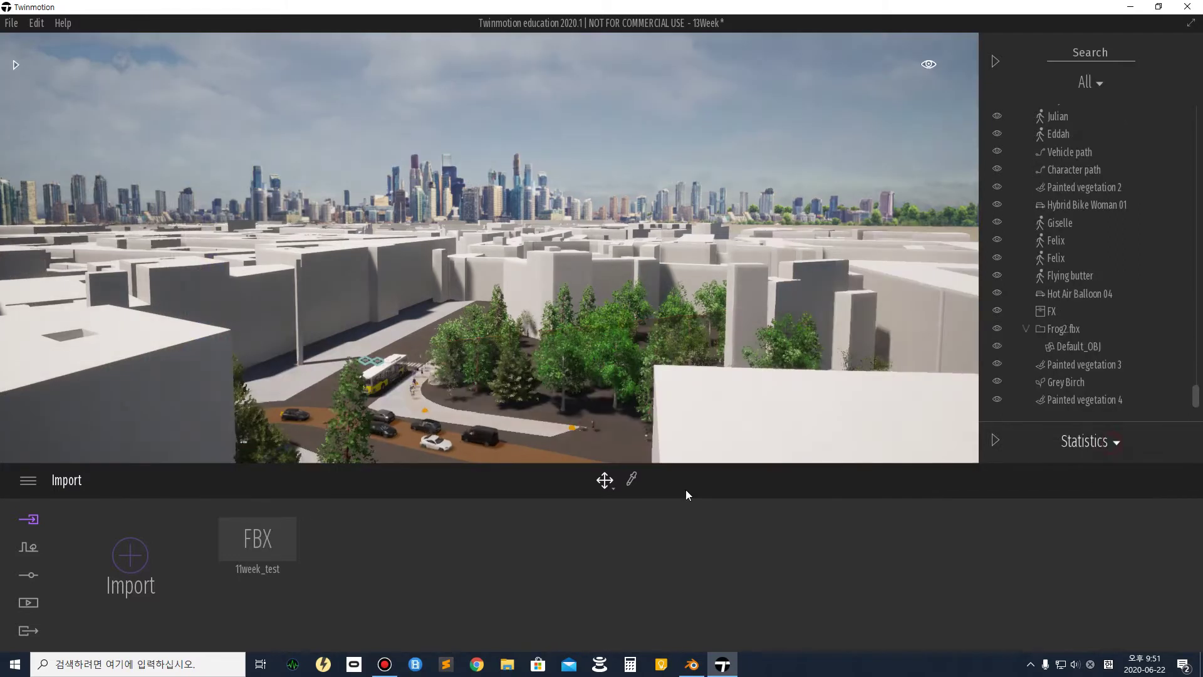
pyautogui.rightClick(251, 520)
pyautogui.click(251, 486)
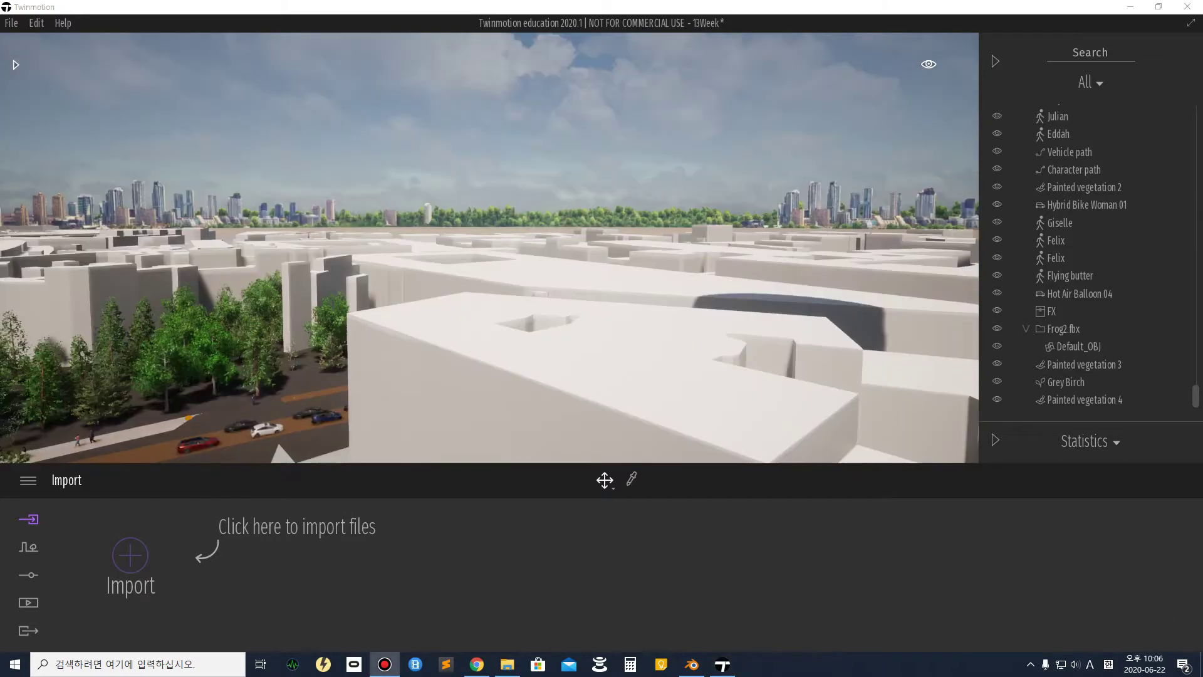
# Switch to Blender, remove the Triangulate and Solidify modifiers from the page mesh between the book covers, and reselect that mesh.
pyautogui.click(699, 666)
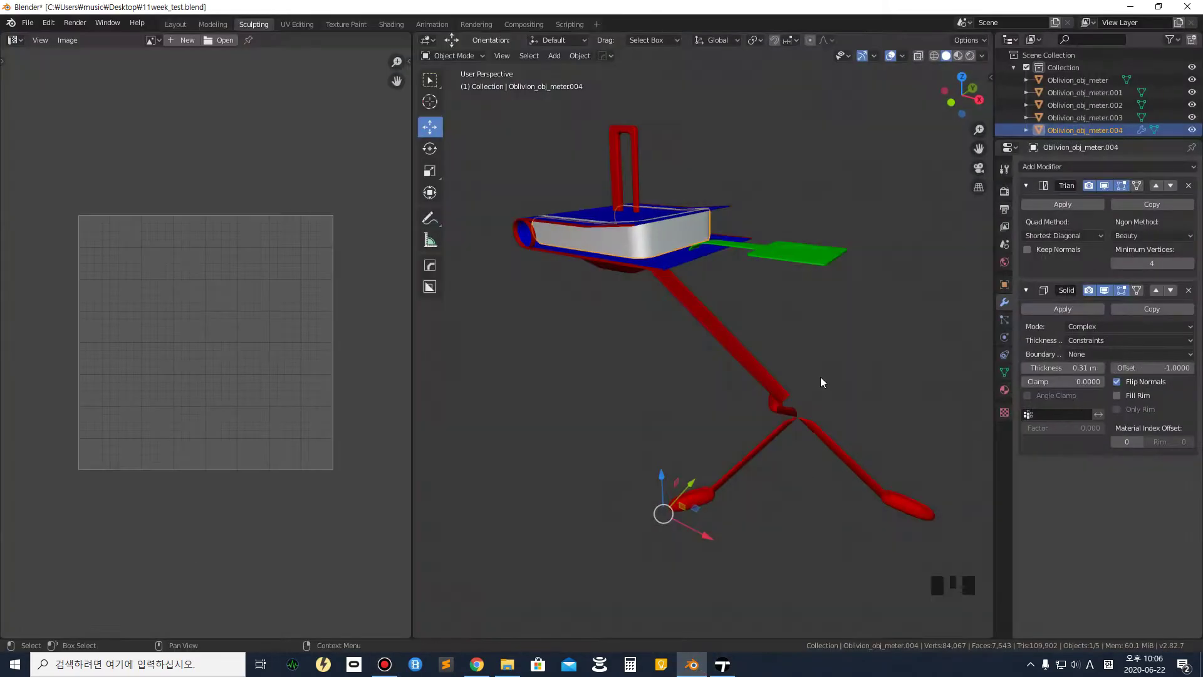
pyautogui.click(606, 232)
pyautogui.click(606, 236)
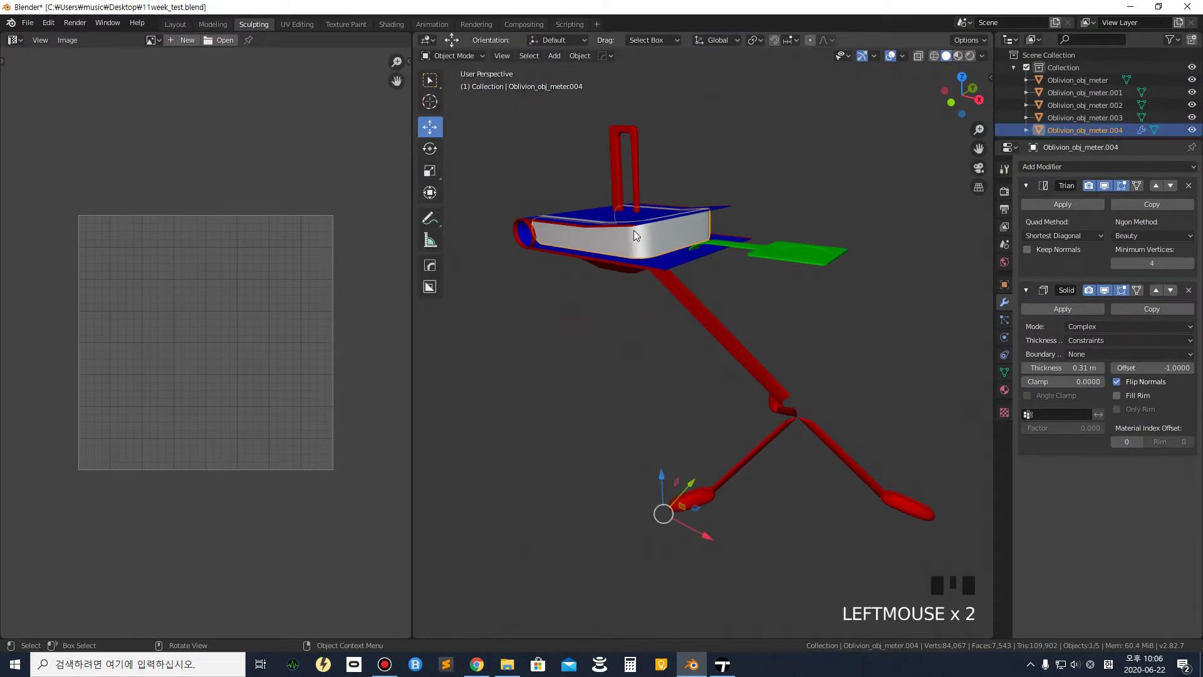
pyautogui.click(1186, 186)
pyautogui.click(1186, 187)
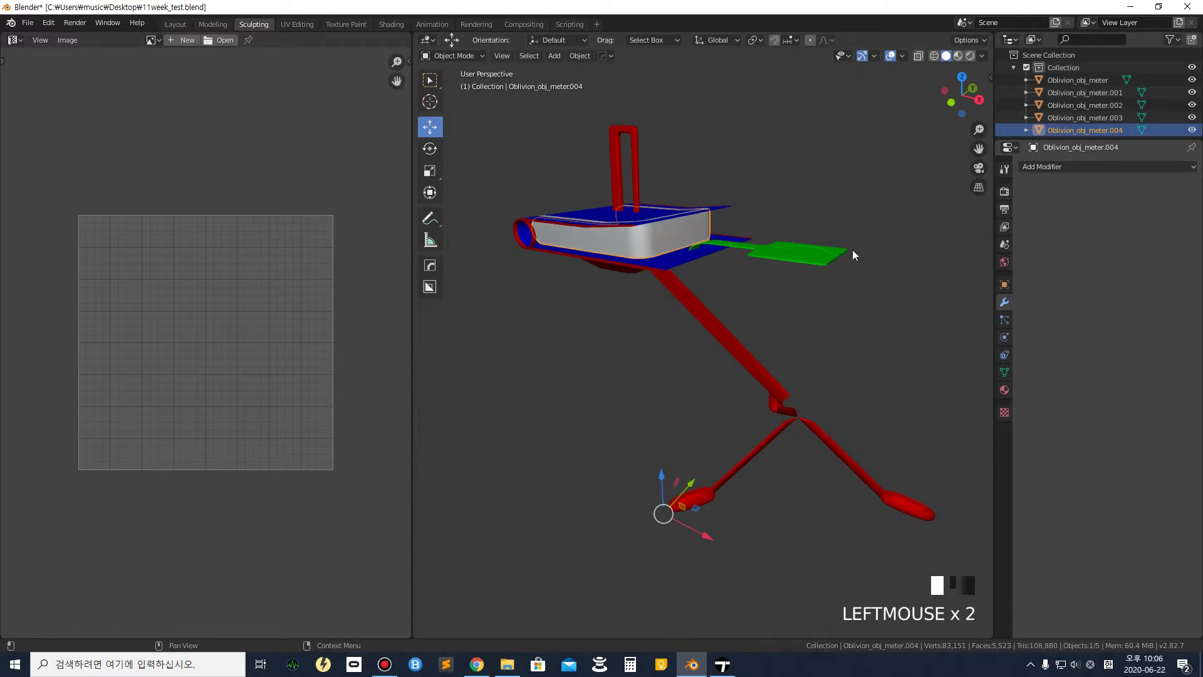
pyautogui.click(590, 231)
pyautogui.click(590, 231)
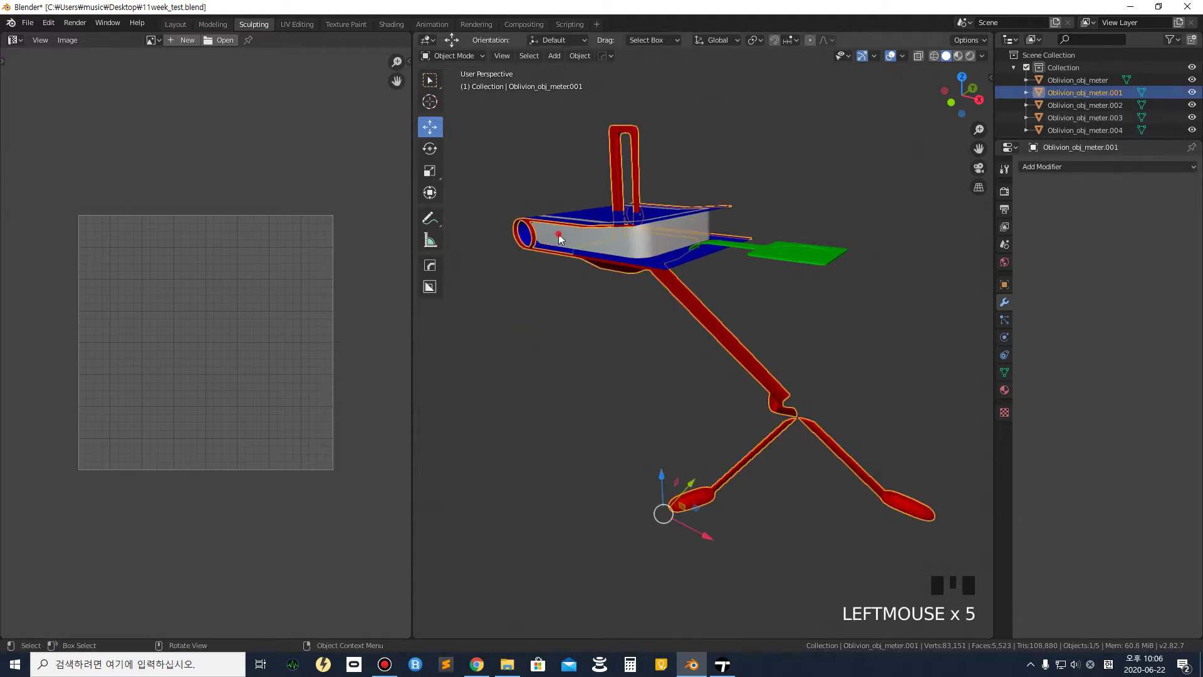
pyautogui.click(559, 238)
pyautogui.click(580, 241)
pyautogui.click(580, 241)
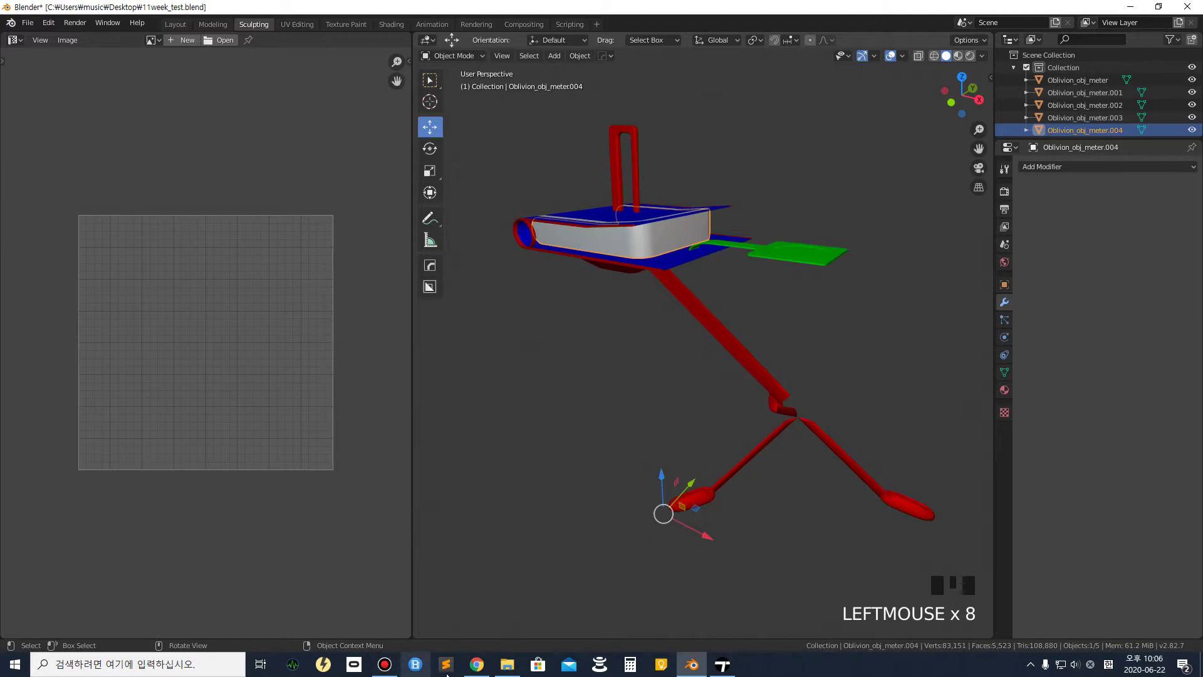
# Switch to Chrome, show the image results for "keyboard layout", and return to Blender.
pyautogui.click(464, 668)
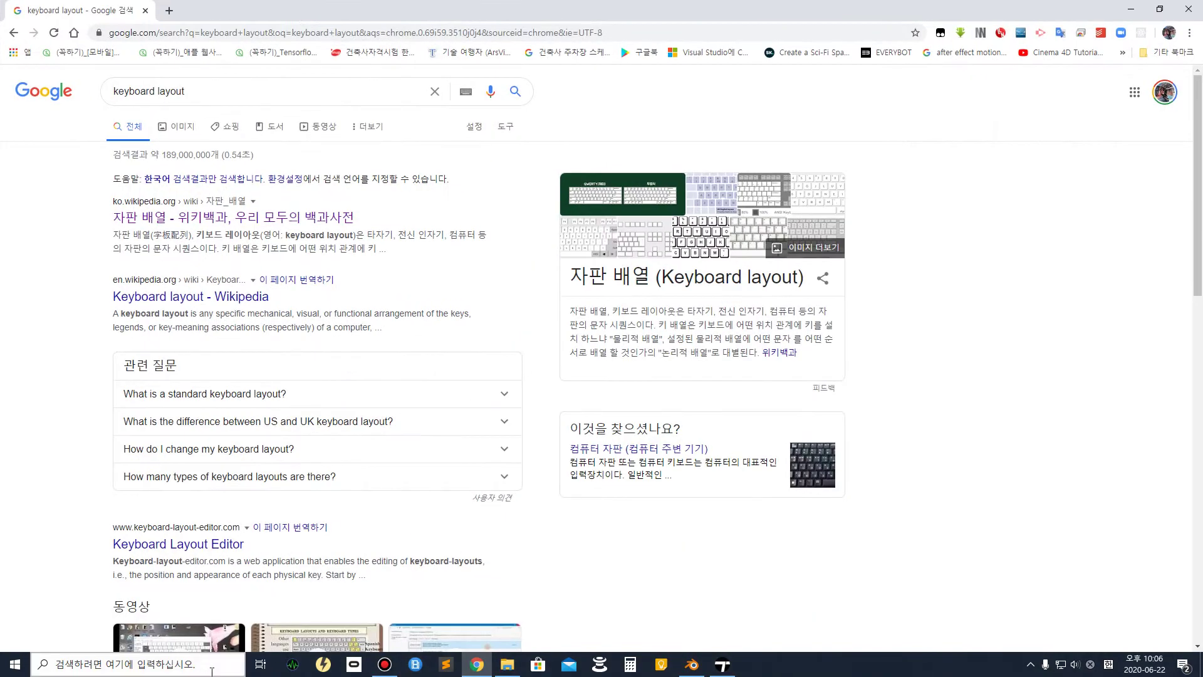
pyautogui.click(207, 668)
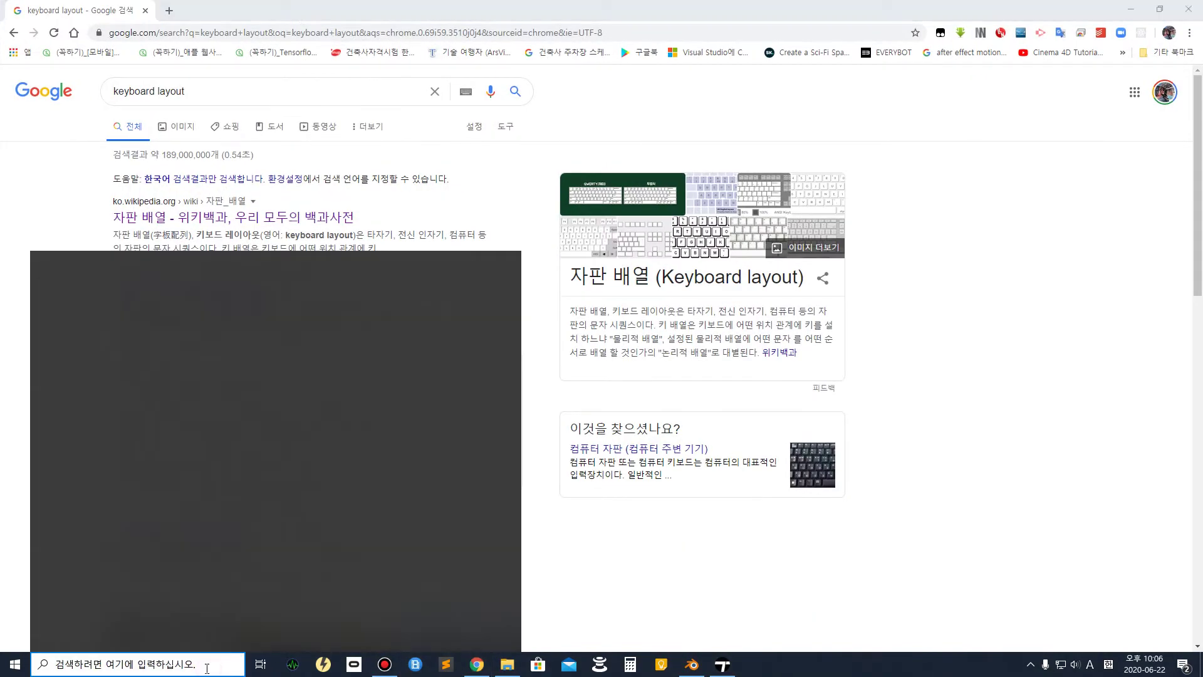
pyautogui.click(754, 253)
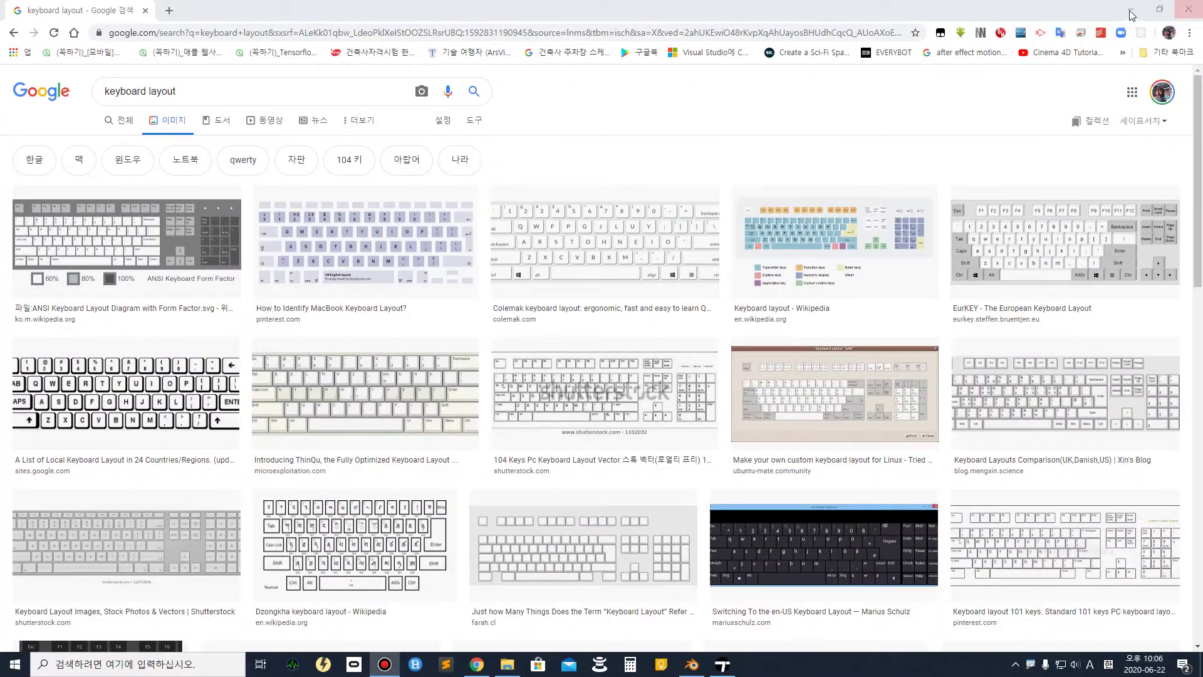
pyautogui.click(1131, 14)
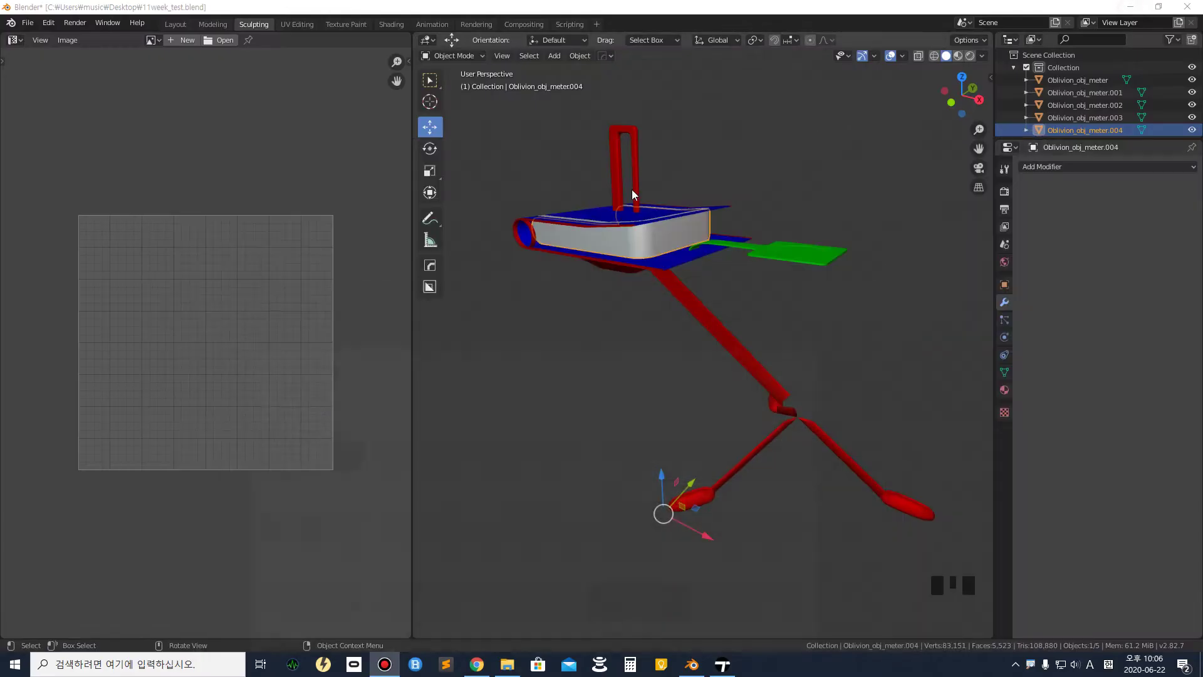
# Isolate the page mesh Oblivion_obj_meter.004 in local view and examine its single-surface walls from several sides.
pyautogui.click(698, 236)
pyautogui.click(698, 236)
pyautogui.press('/')
pyautogui.moveTo(698, 236); pyautogui.dragTo(803, 313, button='middle')
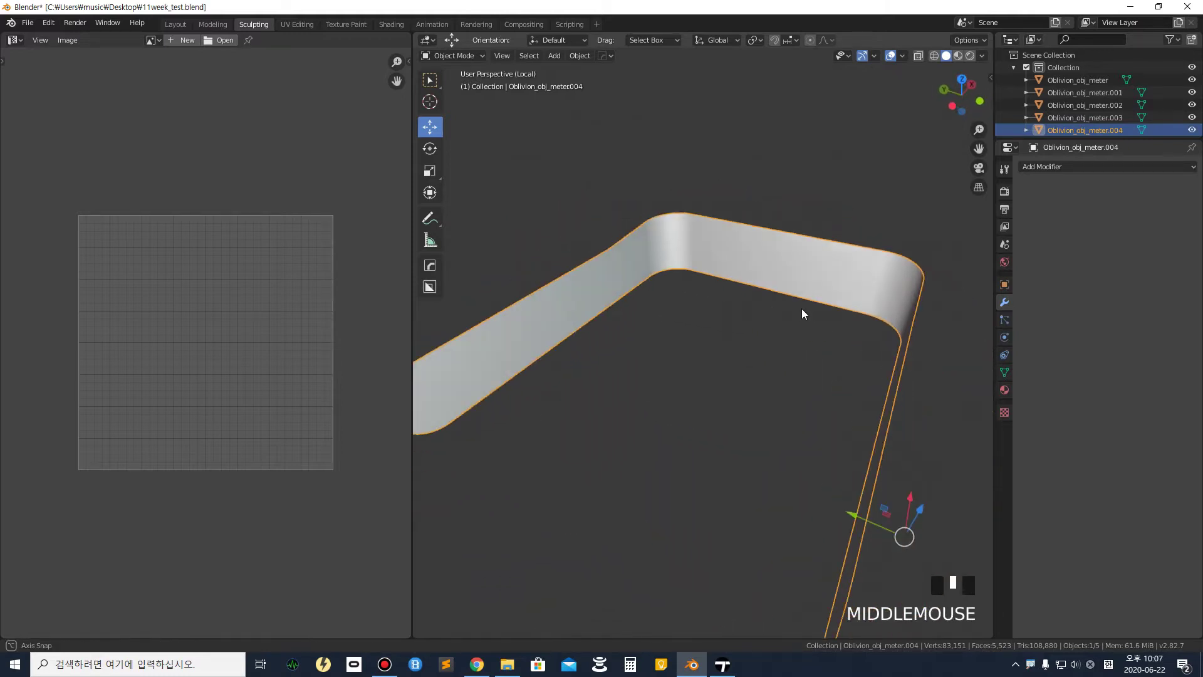
pyautogui.scroll(-2, 825, 283)
pyautogui.scroll(2, 686, 322)
pyautogui.moveTo(685, 322); pyautogui.dragTo(735, 320, button='middle')
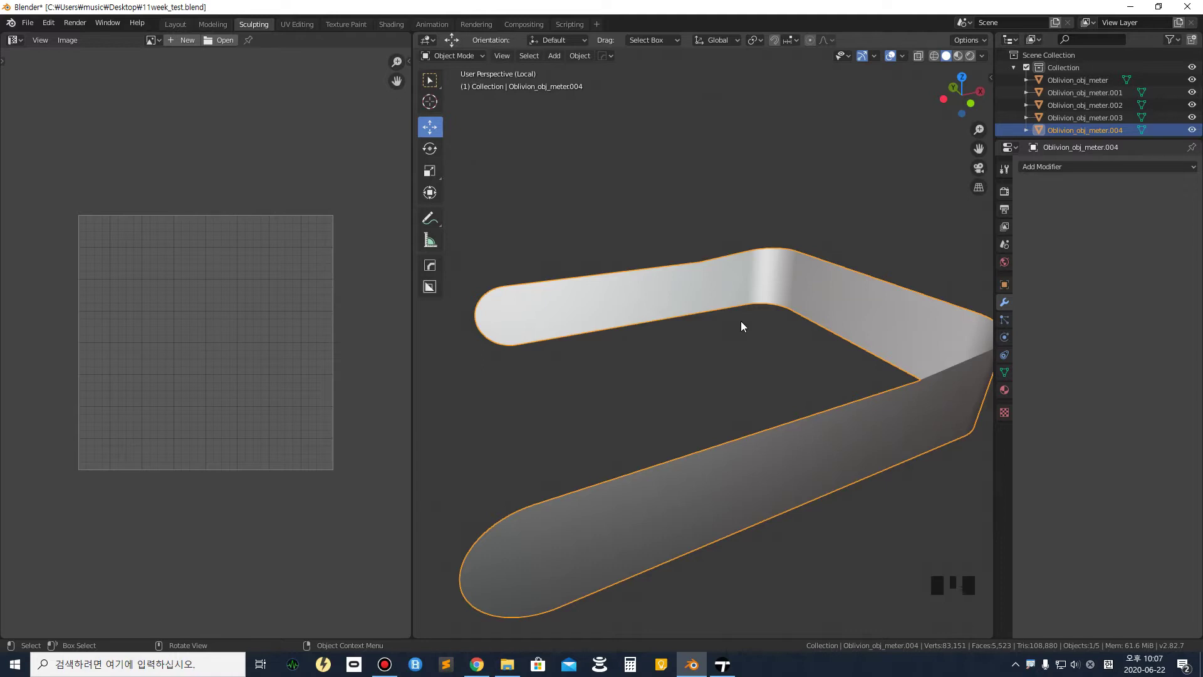
# Add a Solidify modifier to the page mesh with a thickness of 0.22 m and Fill Rim enabled.
pyautogui.click(1085, 303)
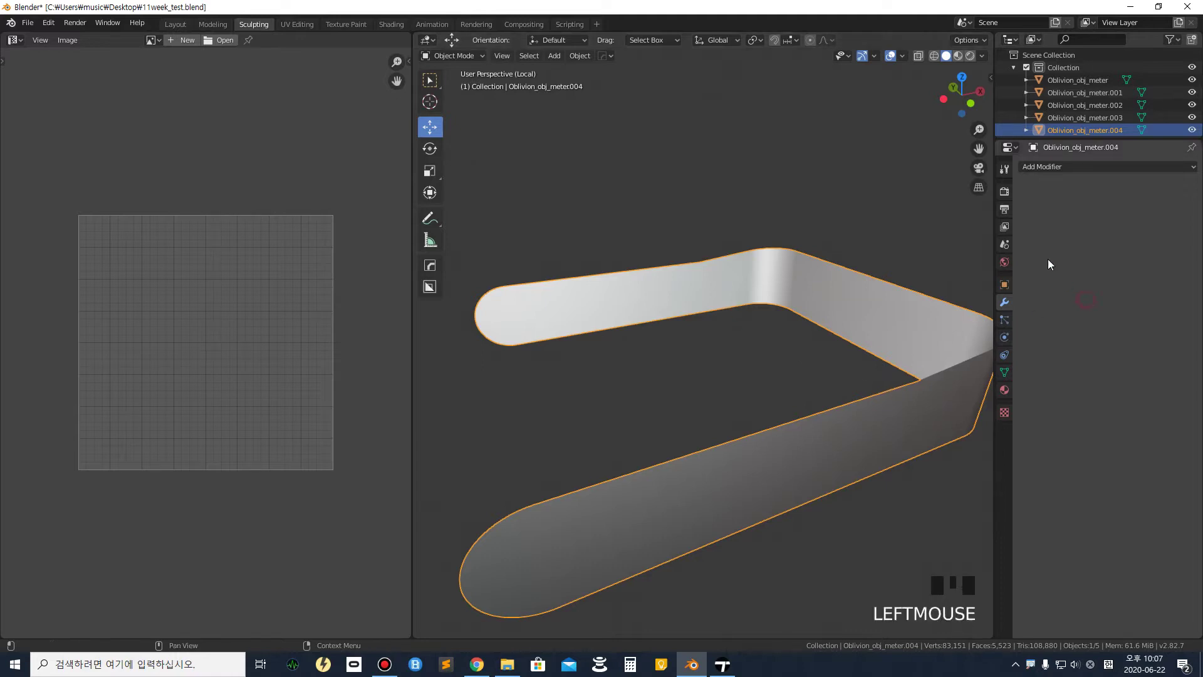
pyautogui.click(1003, 170)
pyautogui.click(1003, 301)
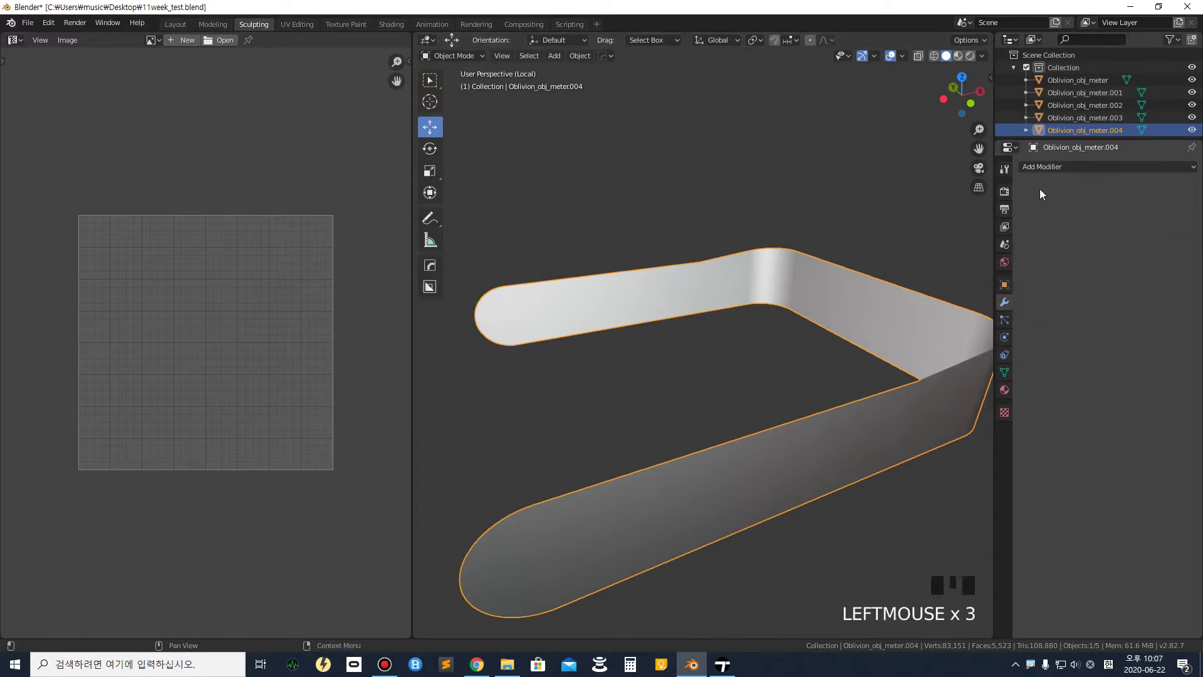
pyautogui.click(1047, 166)
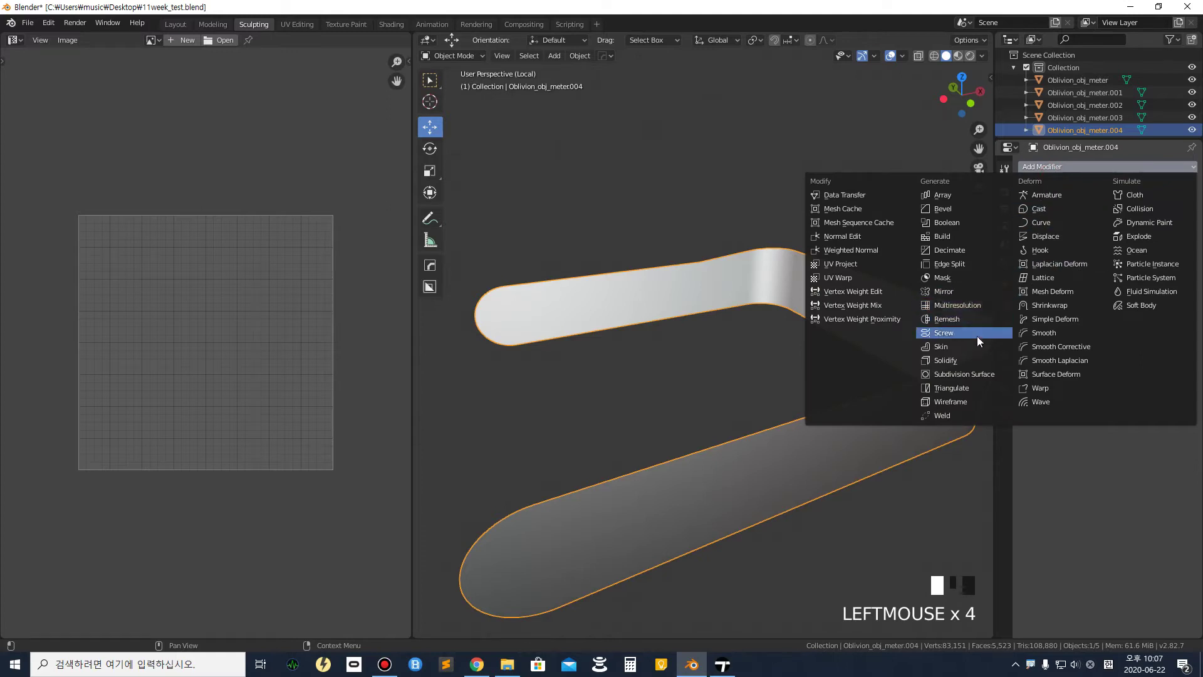
pyautogui.click(966, 360)
pyautogui.moveTo(637, 393); pyautogui.dragTo(670, 386, button='middle')
pyautogui.click(1118, 292)
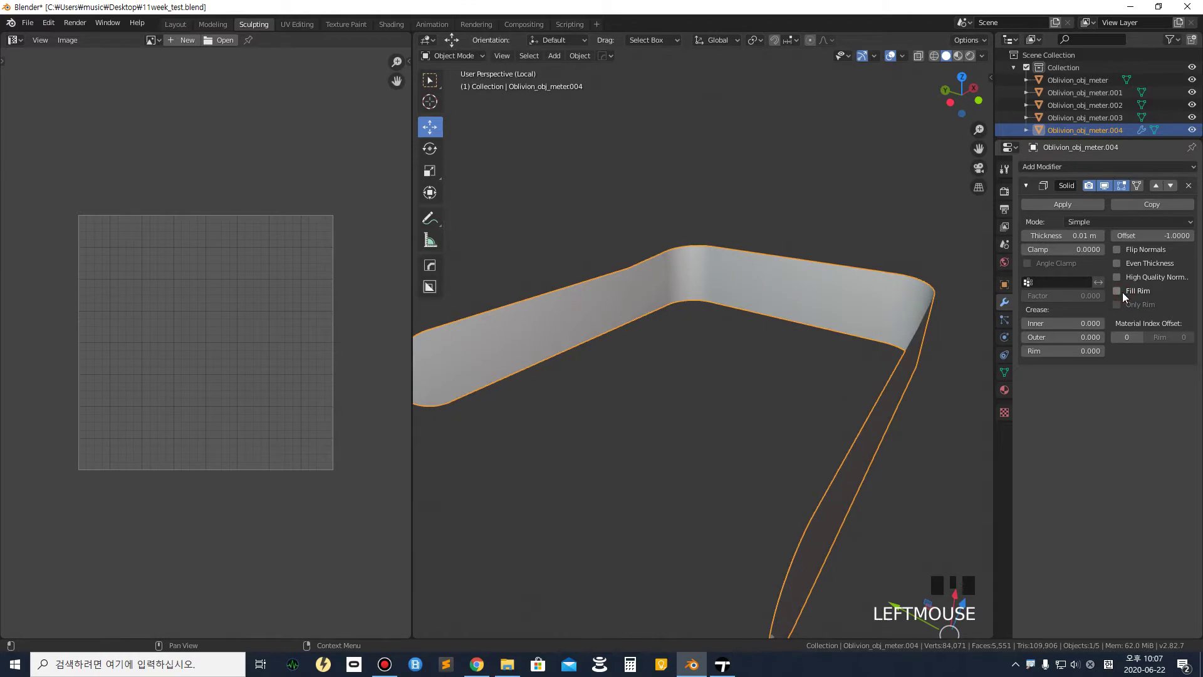
pyautogui.moveTo(1061, 236); pyautogui.dragTo(1094, 235)
pyautogui.click(1118, 292)
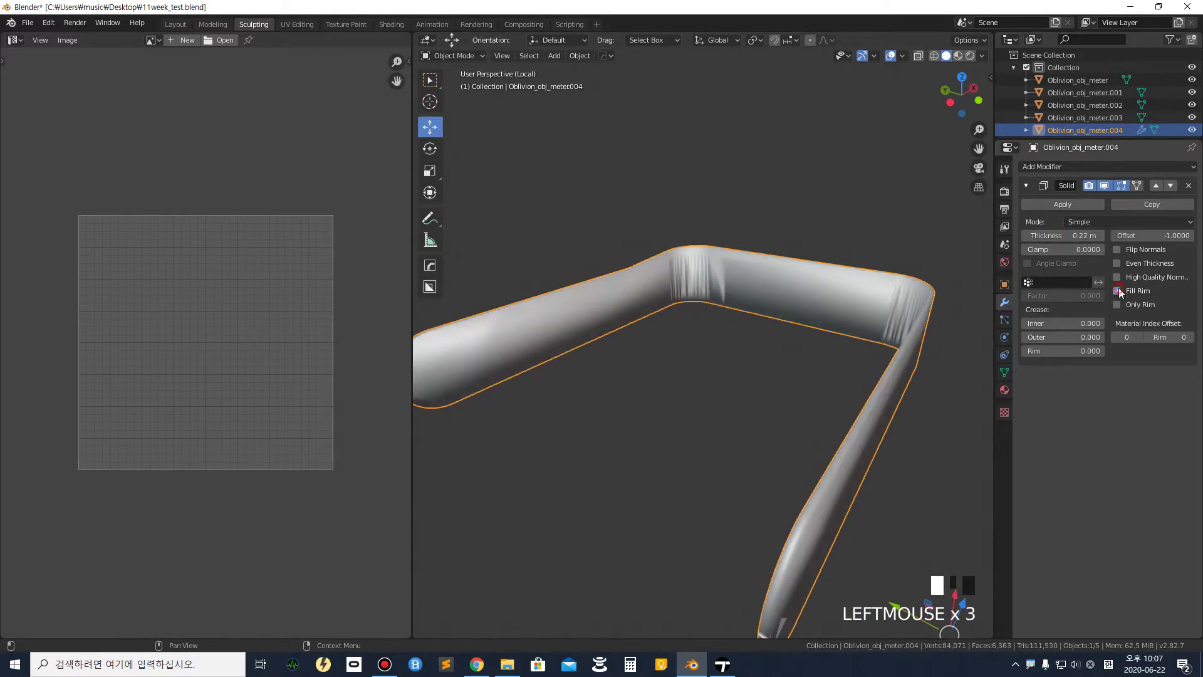
# Check the thickened page mesh from outside and apply its Solidify modifier.
pyautogui.moveTo(805, 408); pyautogui.dragTo(713, 401, button='middle')
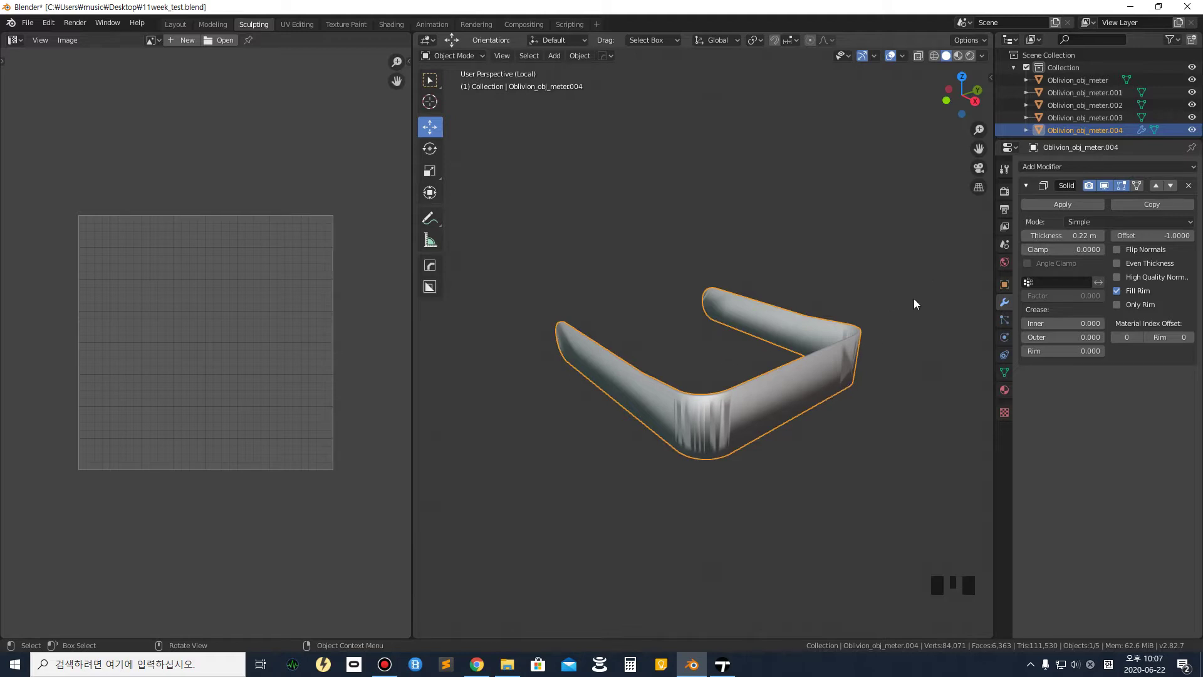
pyautogui.click(916, 341)
pyautogui.click(794, 397)
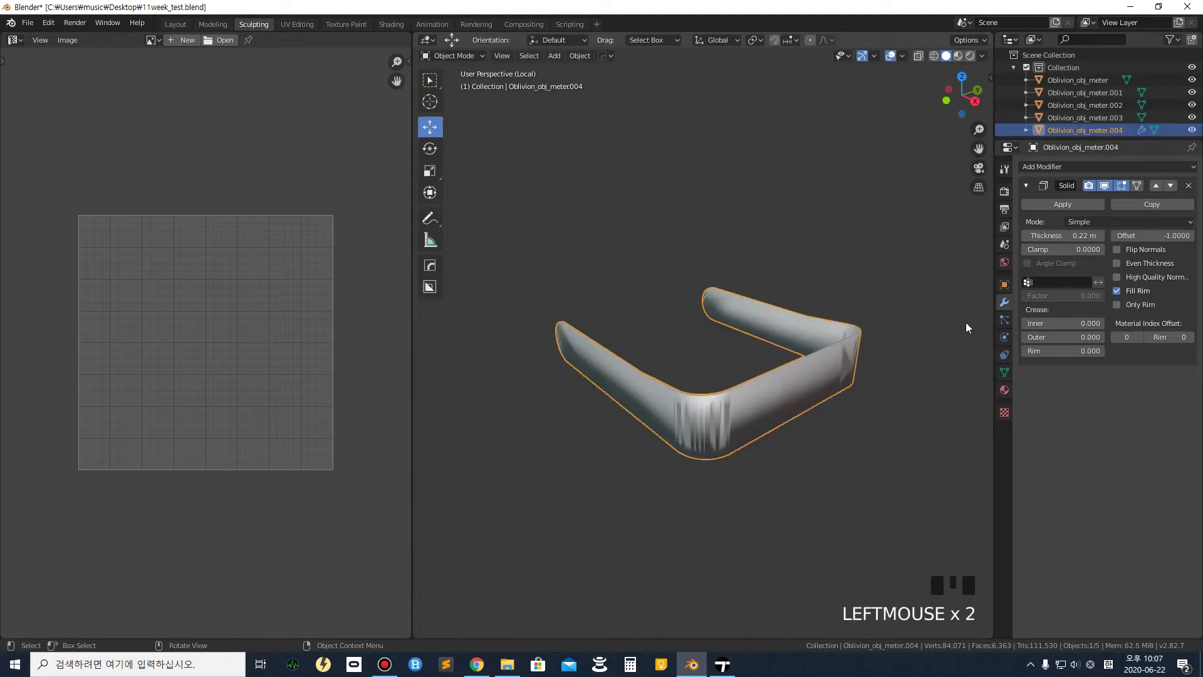
pyautogui.click(1062, 204)
pyautogui.click(826, 269)
# Unwrap all faces of the page mesh with Smart UV Project at an angle limit of 66.
pyautogui.click(761, 406)
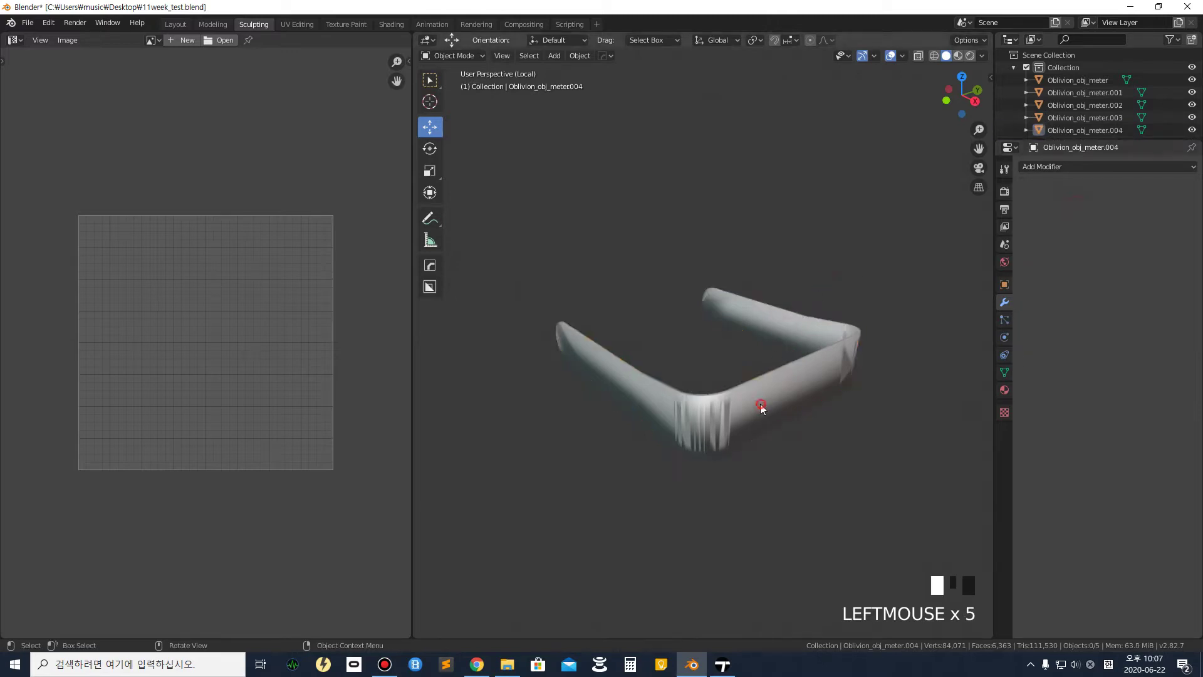
pyautogui.press('Tab')
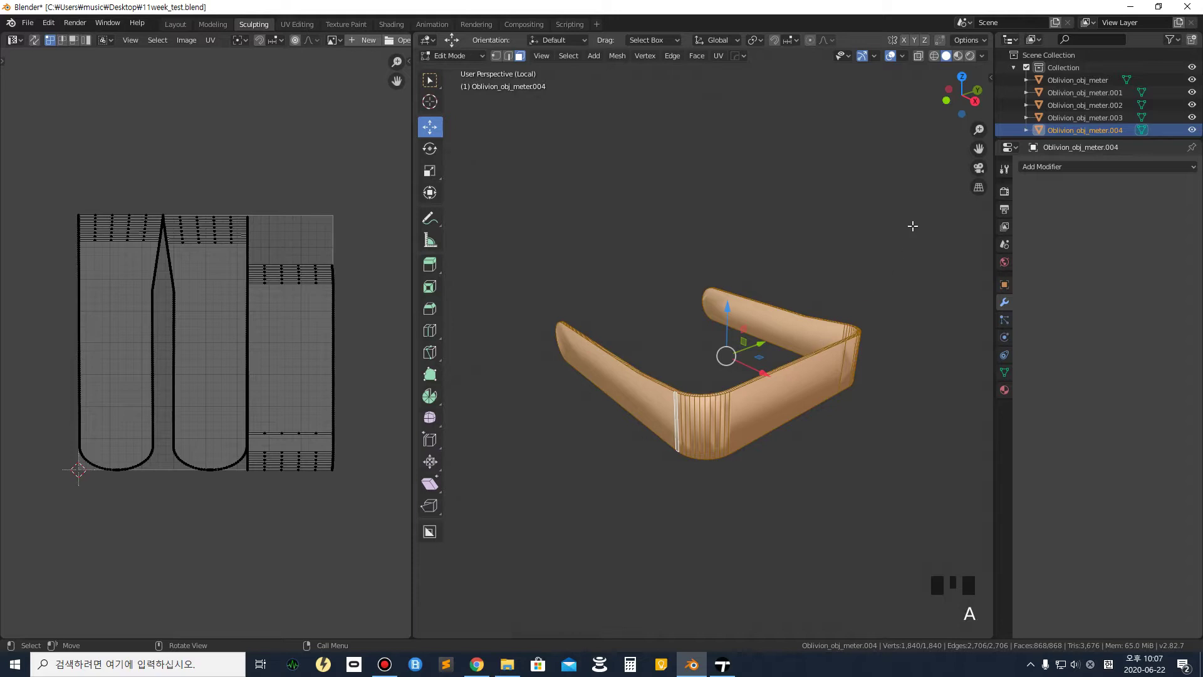
pyautogui.press('u')
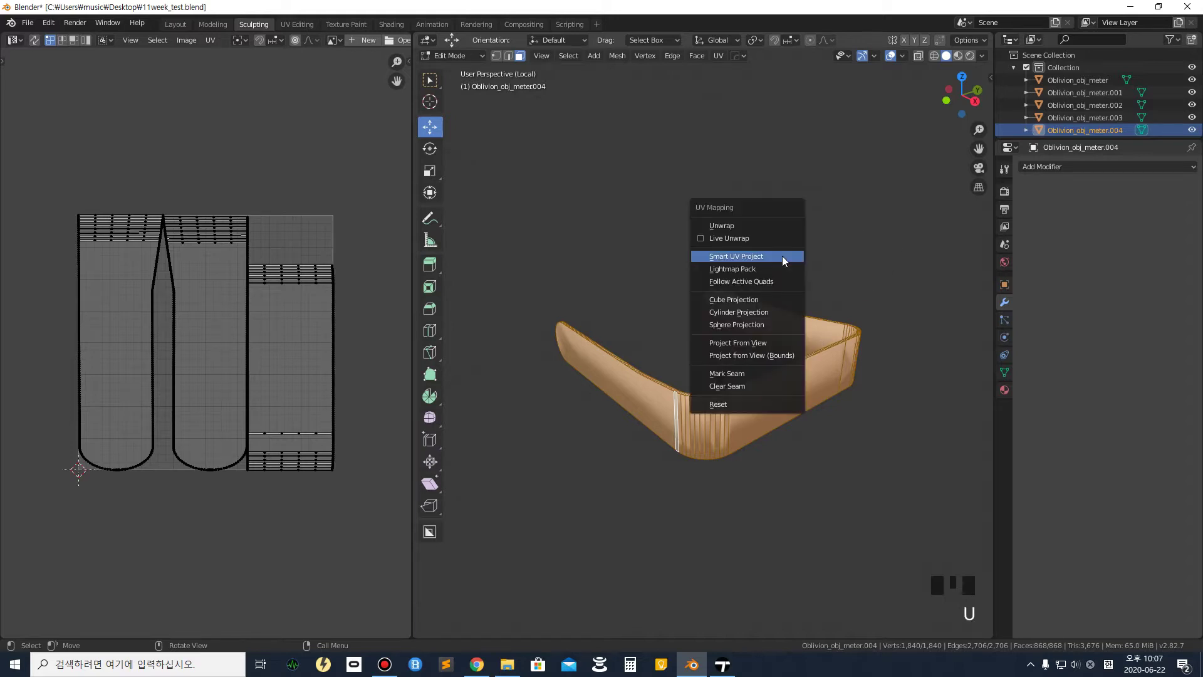
pyautogui.click(782, 255)
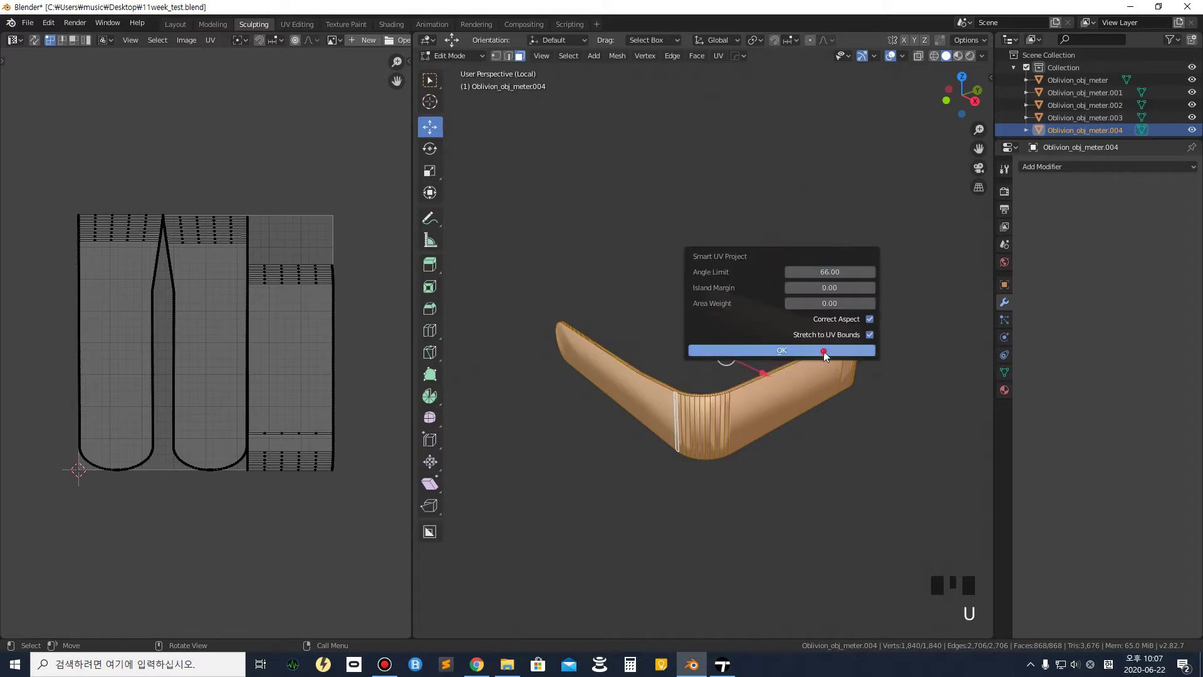
pyautogui.click(822, 352)
pyautogui.click(668, 200)
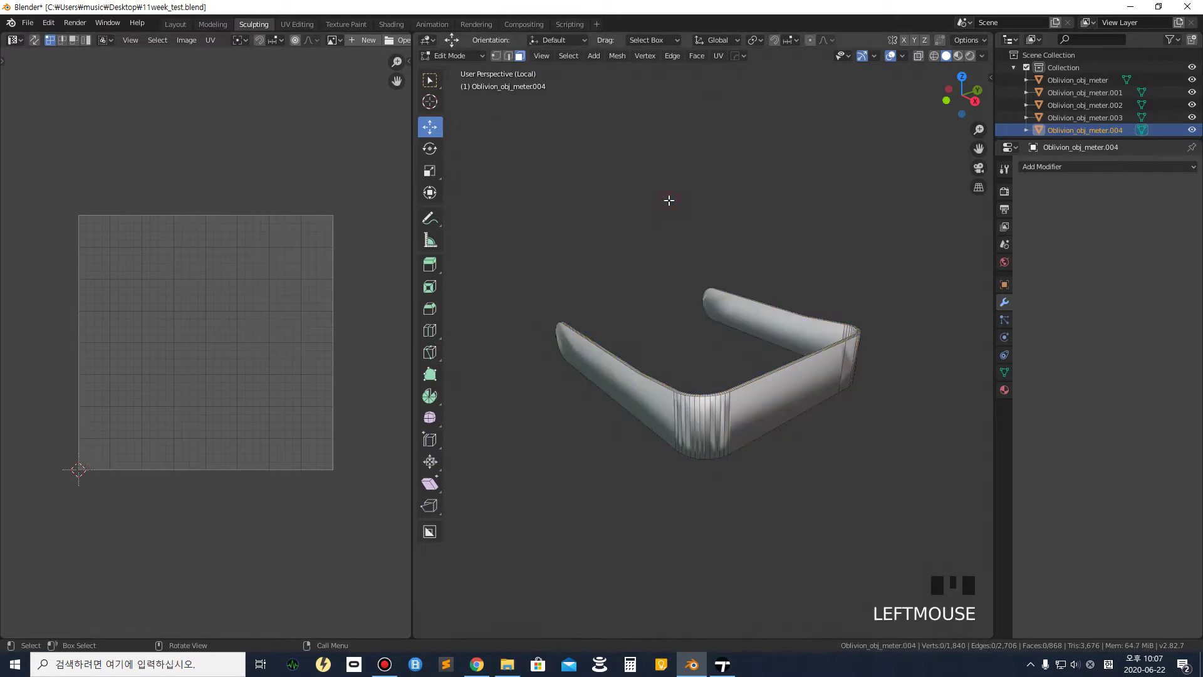
# Leave local view and return to Object Mode with nothing selected.
pyautogui.press('/')
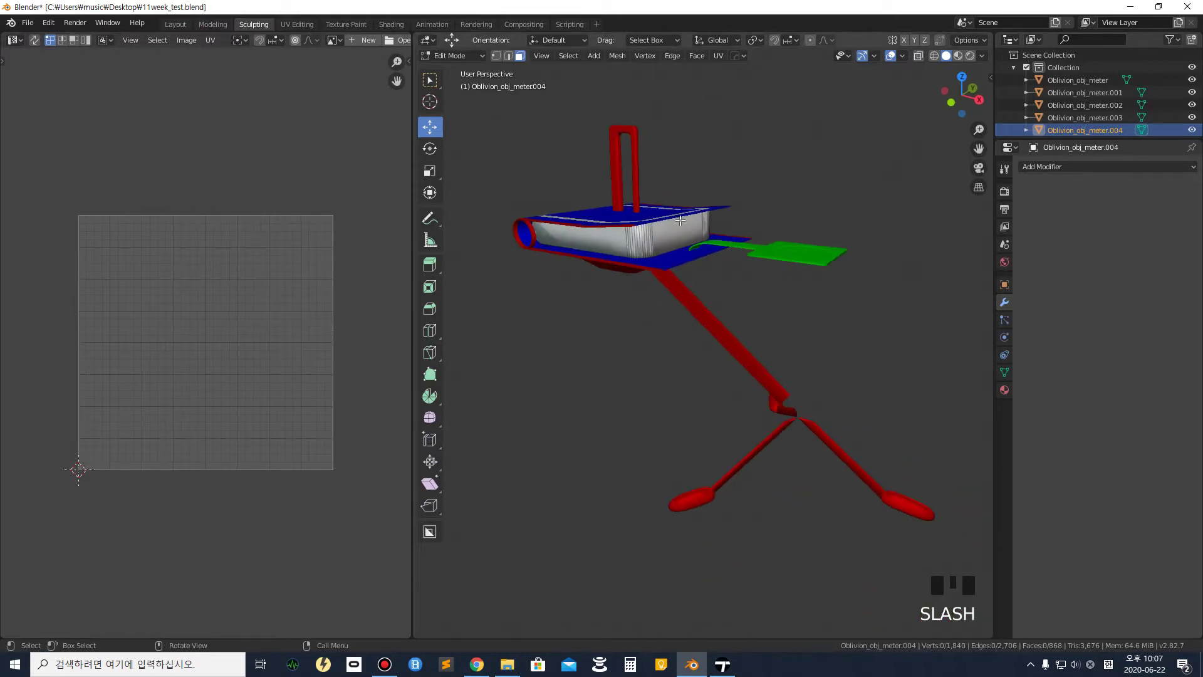
pyautogui.click(779, 350)
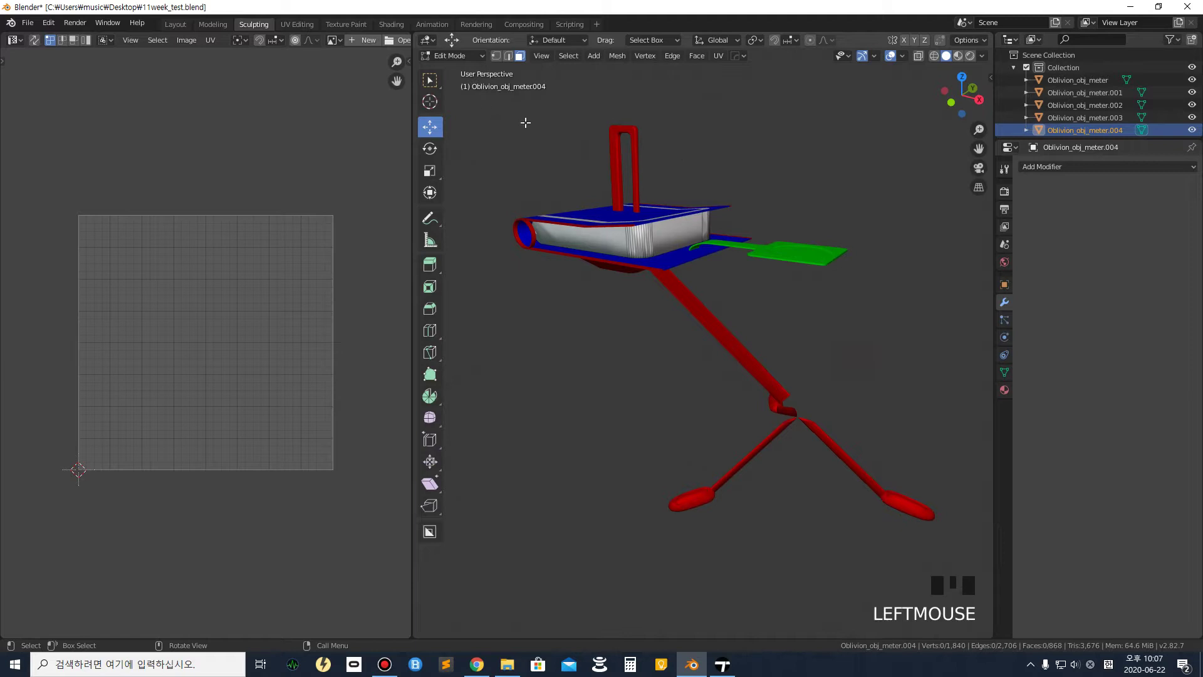
pyautogui.press('Tab')
pyautogui.click(672, 352)
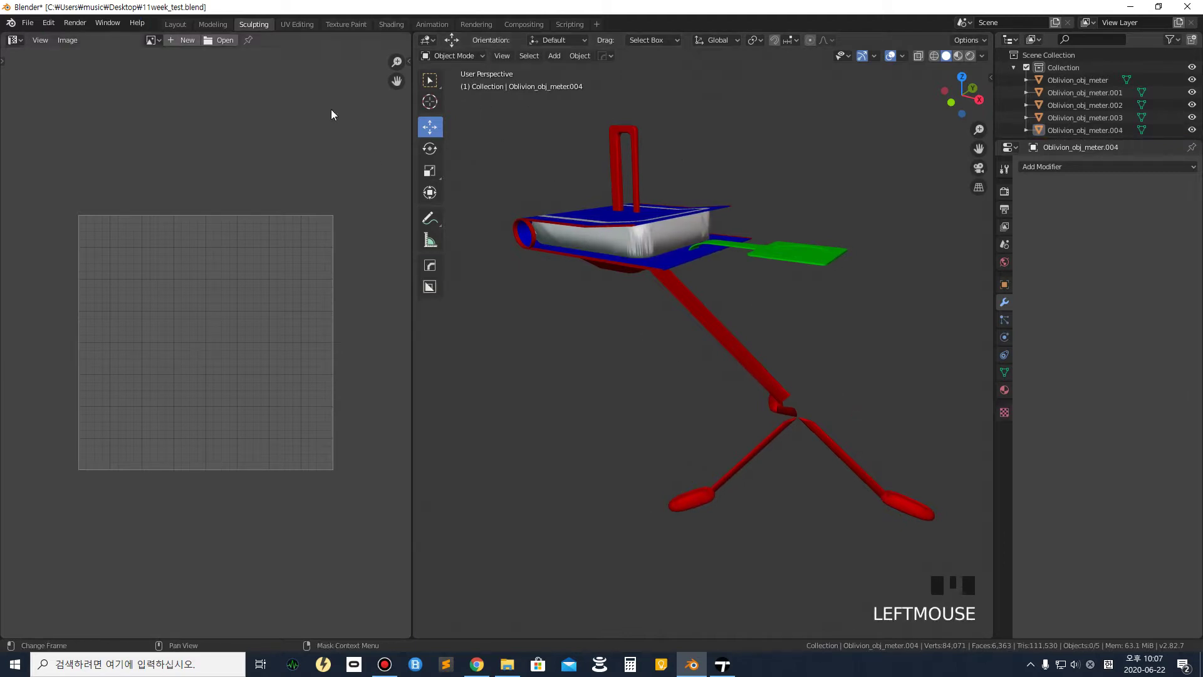
# Select all parts of the model and export the selected objects as FBX, overwriting 11week_test.fbx in the VR_Oblivion folder.
pyautogui.moveTo(972, 557); pyautogui.dragTo(476, 120)
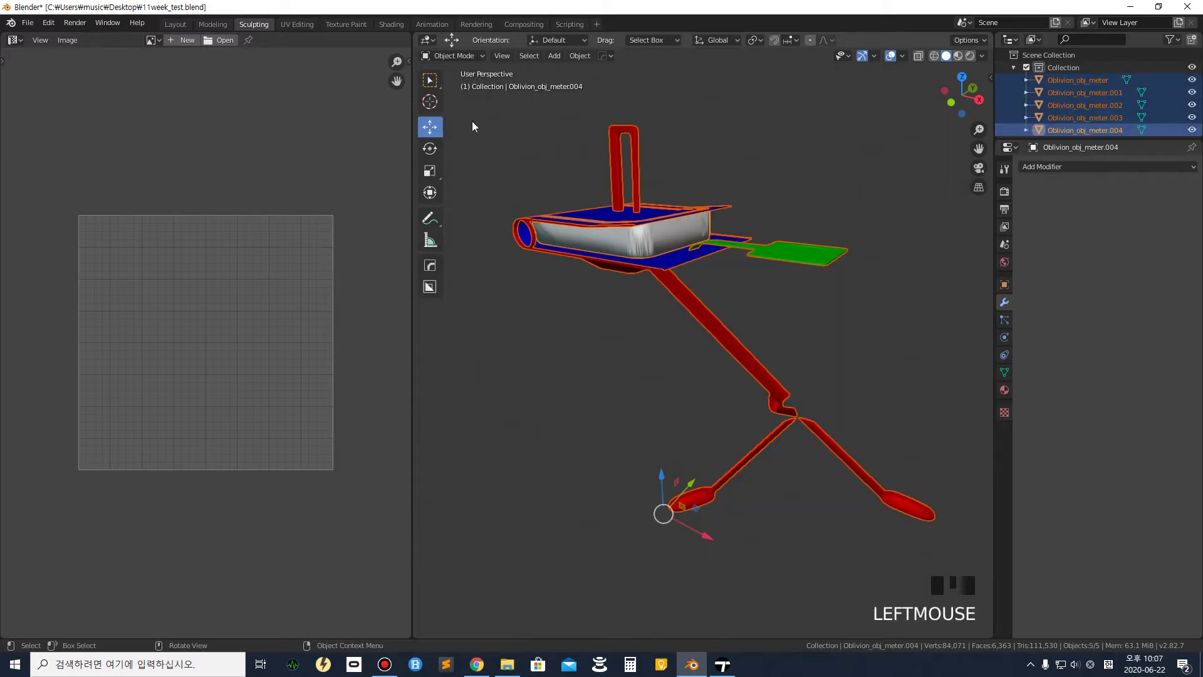
pyautogui.click(35, 23)
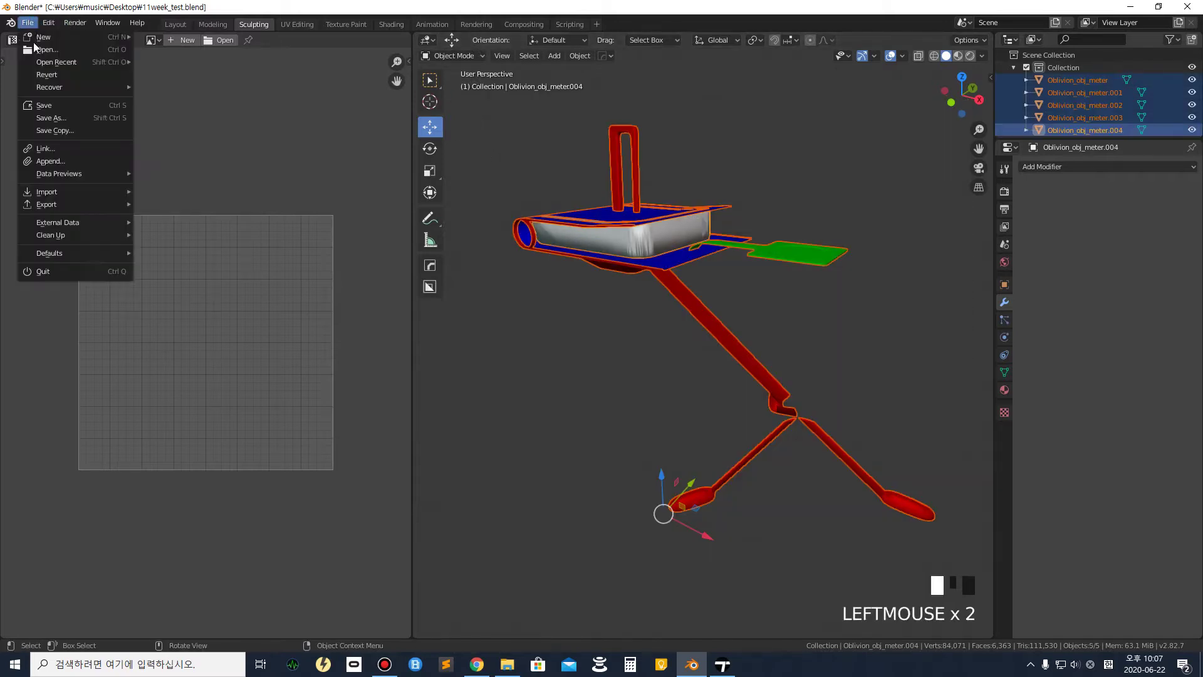
pyautogui.moveTo(72, 204)
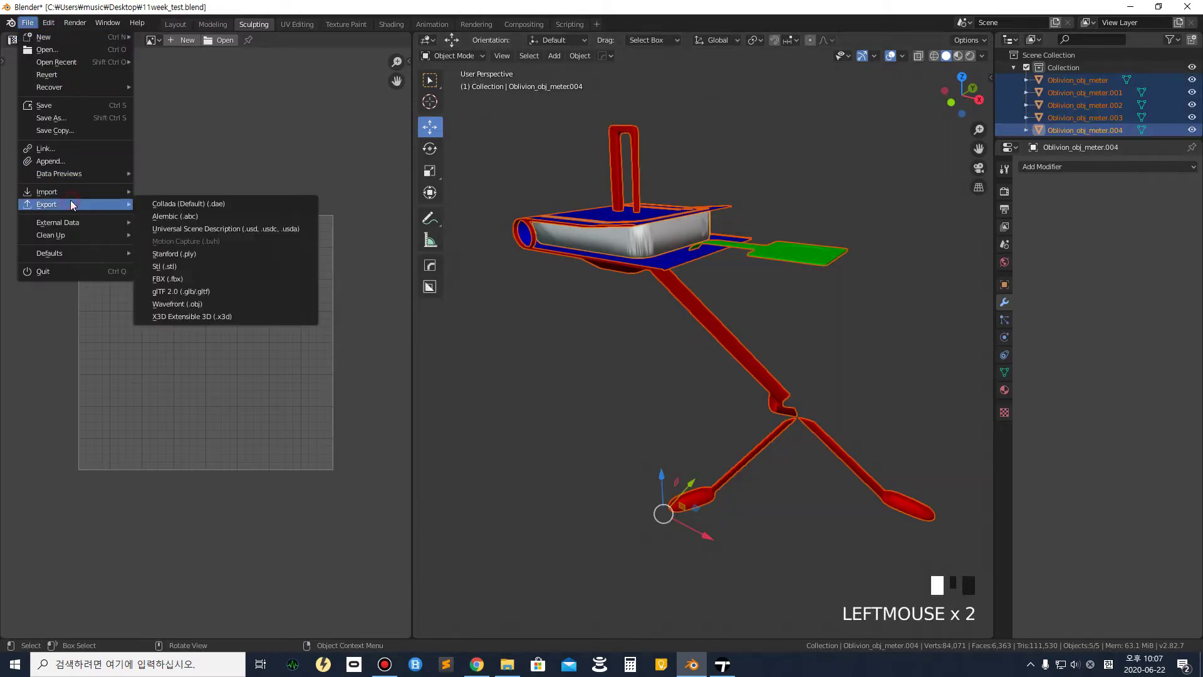
pyautogui.click(196, 285)
pyautogui.click(491, 269)
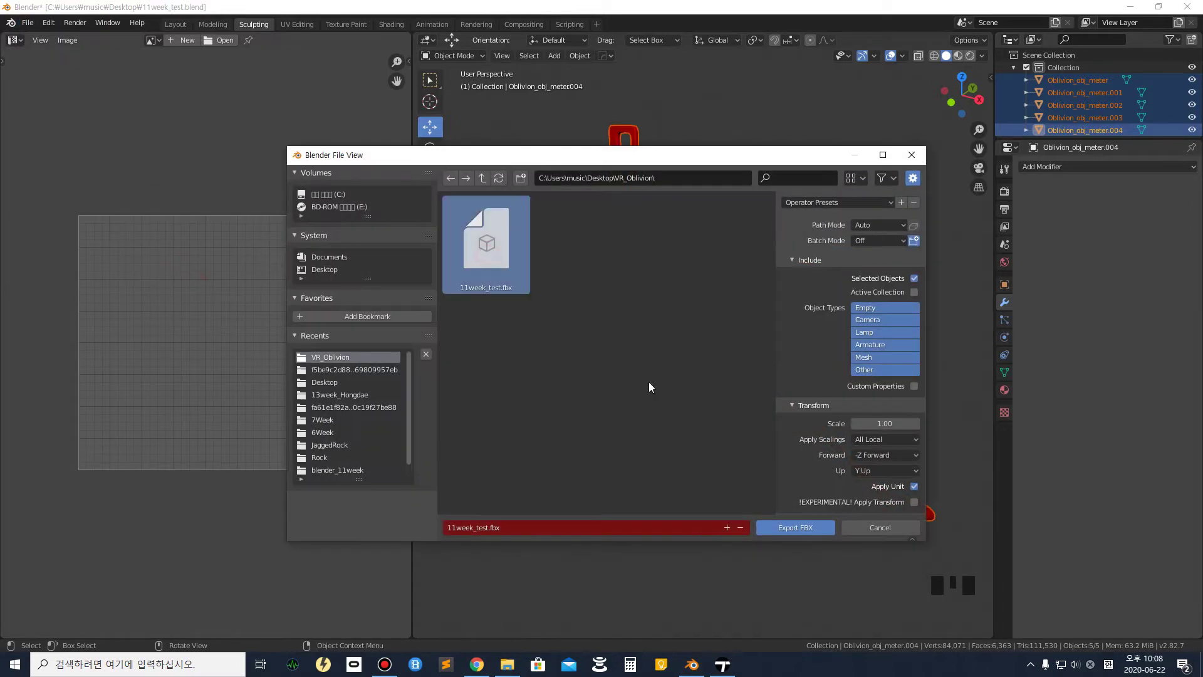
pyautogui.click(781, 528)
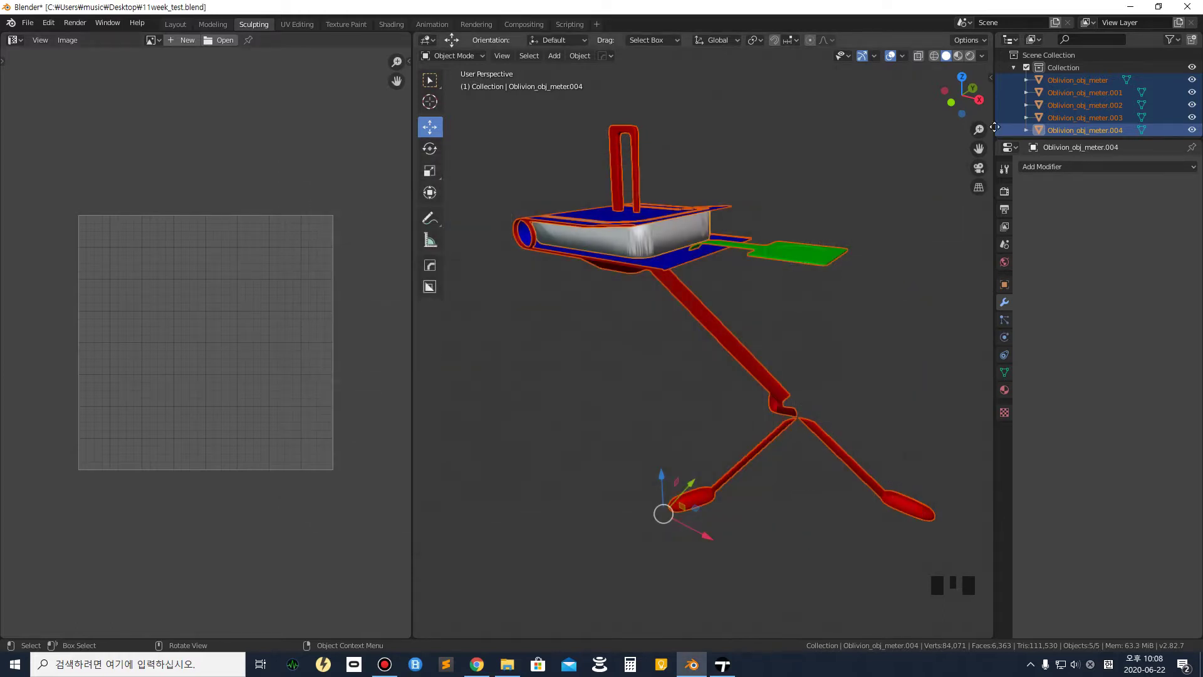
# Switch to Twinmotion and import the re-exported 11week_test.fbx from the VR_Oblivion folder as geometry.
pyautogui.click(1131, 8)
pyautogui.click(128, 555)
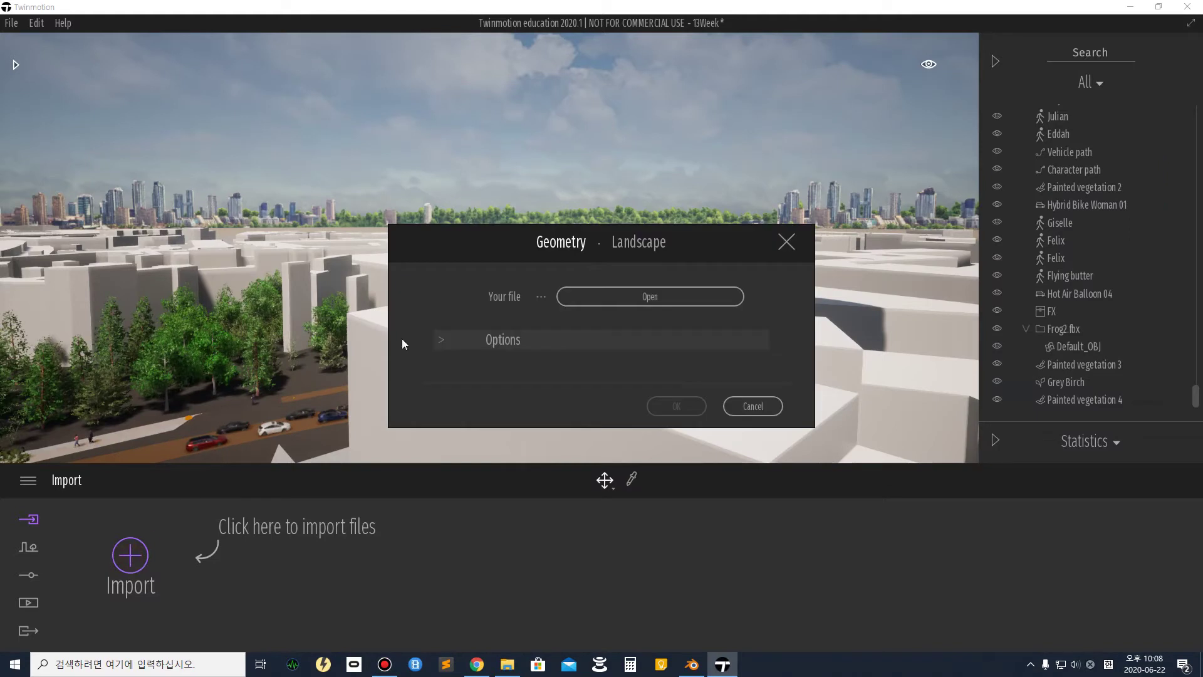
pyautogui.click(620, 301)
pyautogui.doubleClick(149, 124)
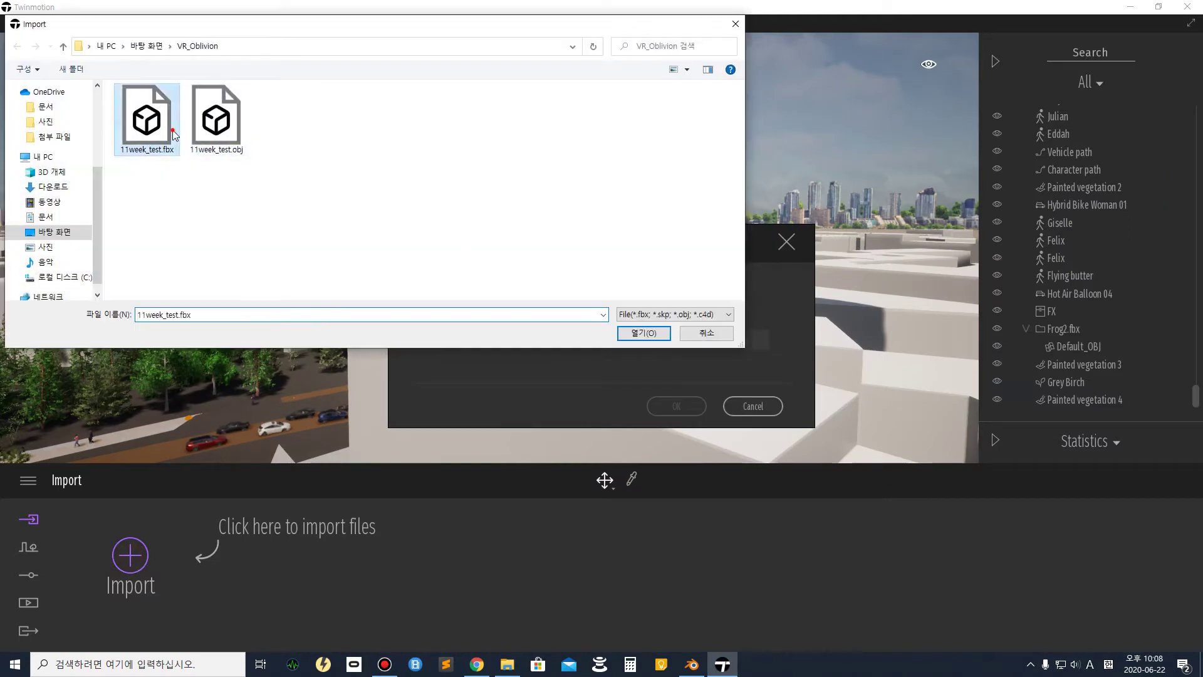
pyautogui.click(678, 407)
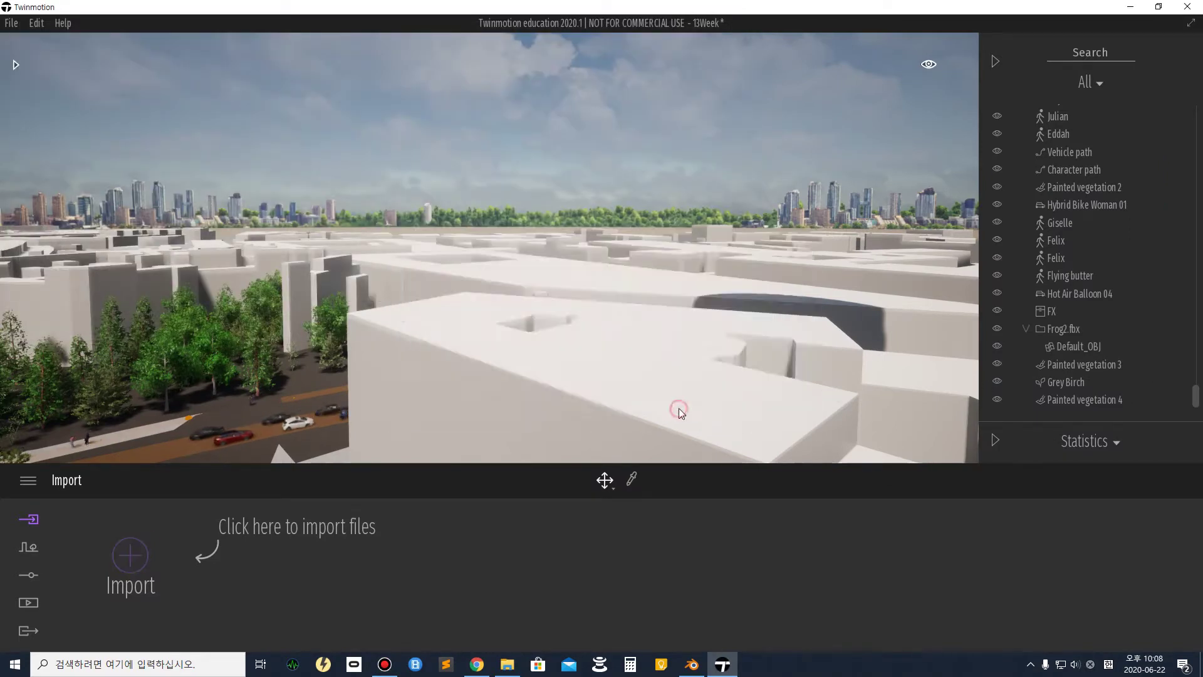
pyautogui.click(712, 440)
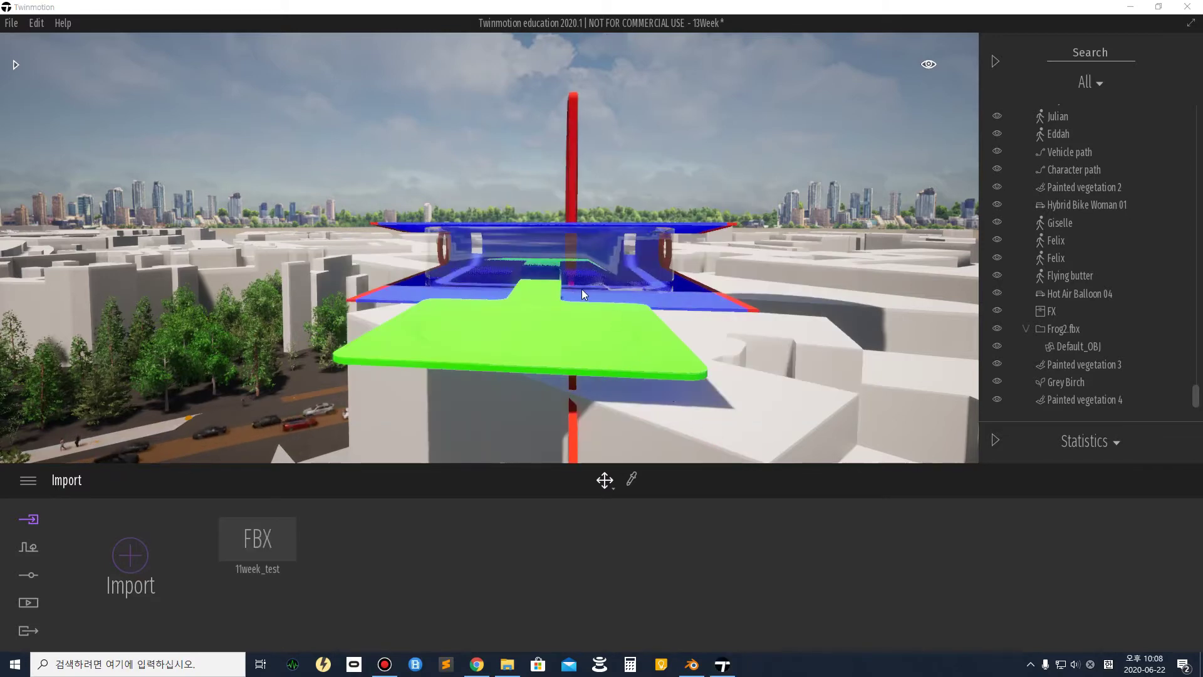
# Examine the imported model's surfaces up close in the city scene, especially around the transparent page part between the blue covers.
pyautogui.scroll(3, 769, 337)
pyautogui.press('d')
pyautogui.moveTo(769, 337); pyautogui.dragTo(987, 379, button='right')
pyautogui.press('d')
pyautogui.press('w')
pyautogui.press('a')
pyautogui.press('w')
pyautogui.press('d')
pyautogui.press('a')
pyautogui.moveTo(682, 320); pyautogui.dragTo(735, 317, button='right')
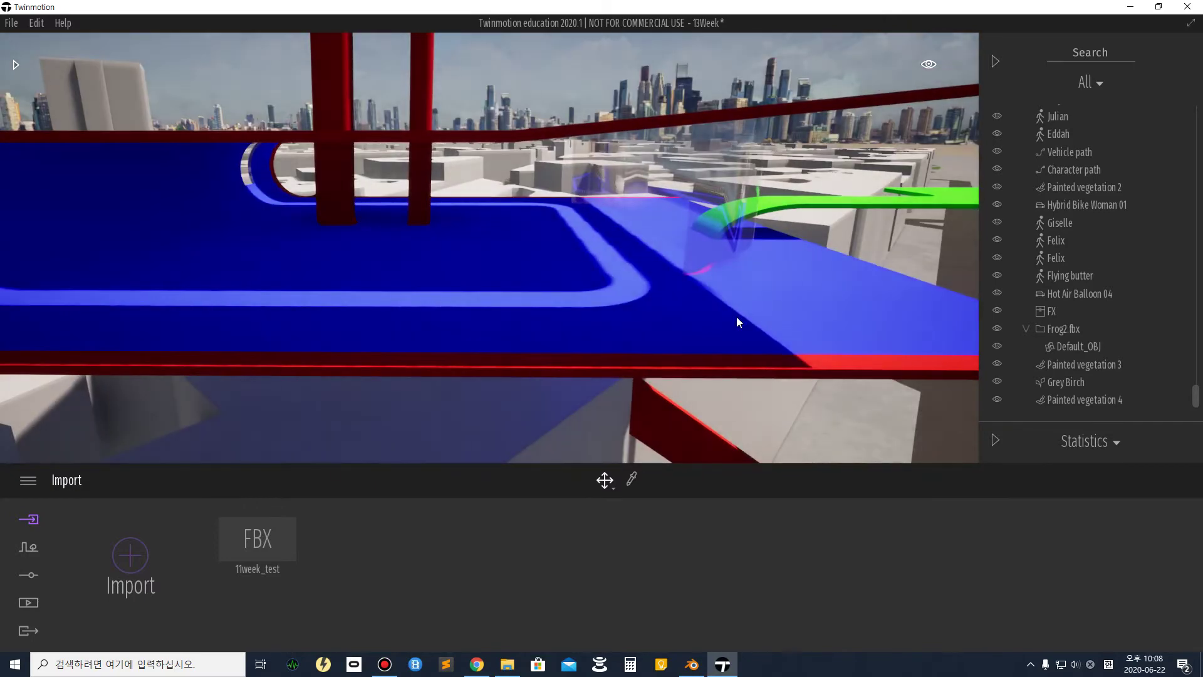
# Delete the 11week_test FBX import and its 11week_test.fbx container from the scene.
pyautogui.click(250, 507)
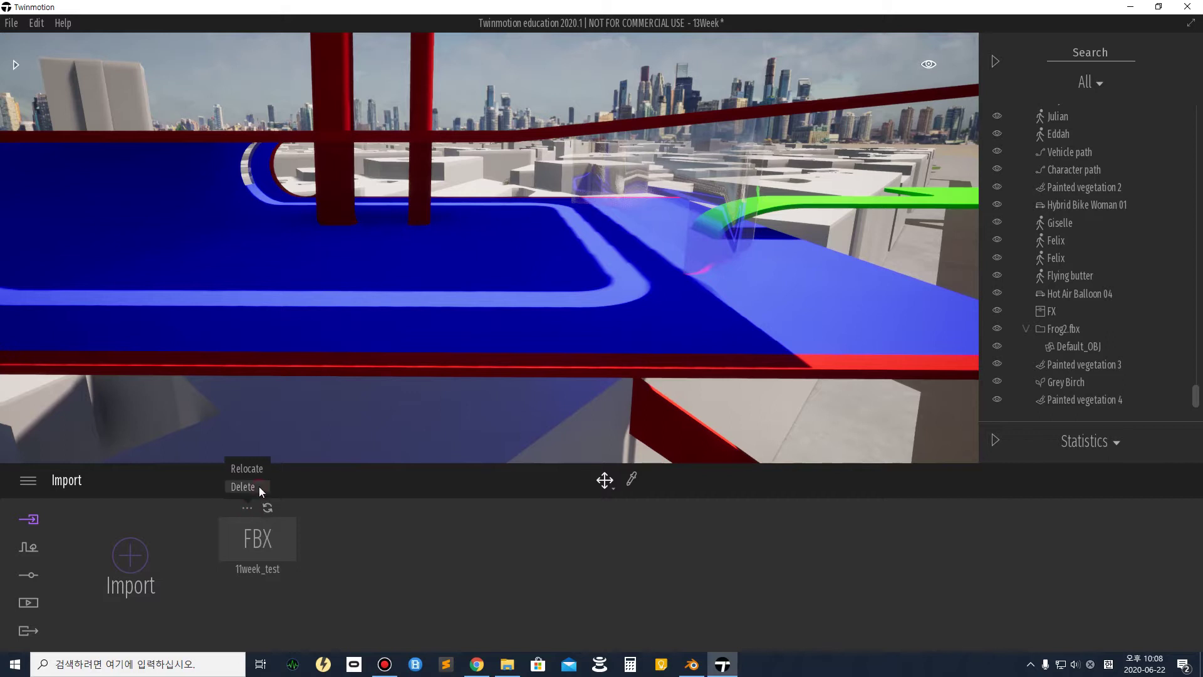
pyautogui.click(258, 486)
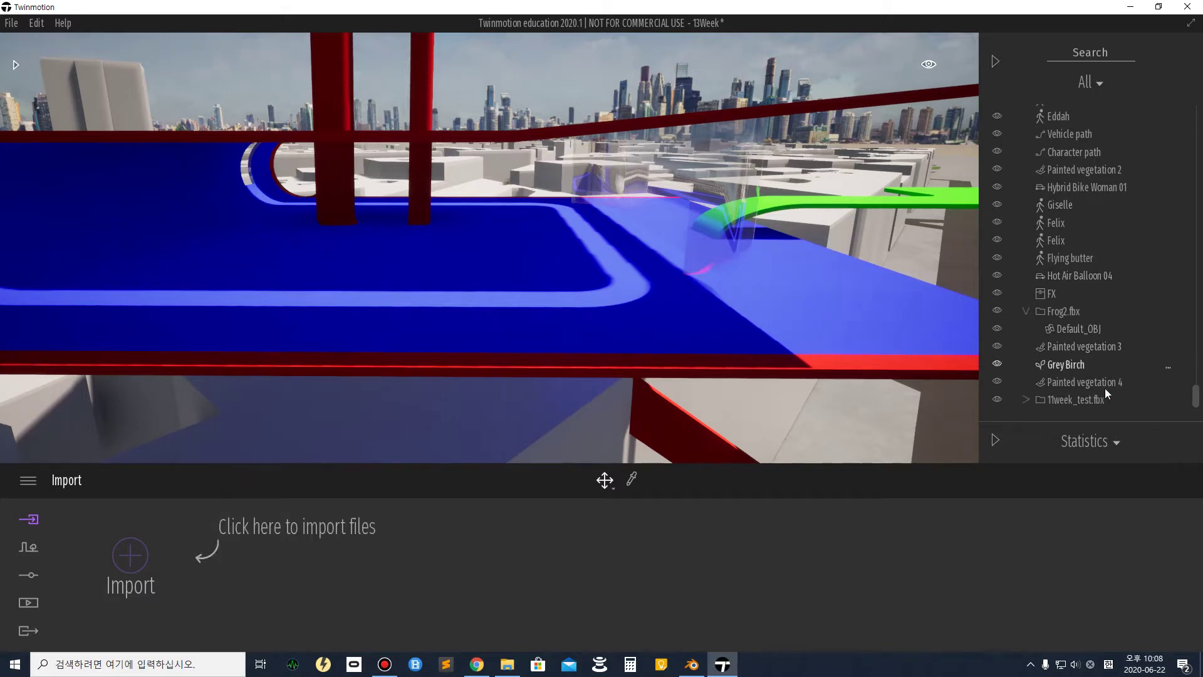
pyautogui.rightClick(1094, 401)
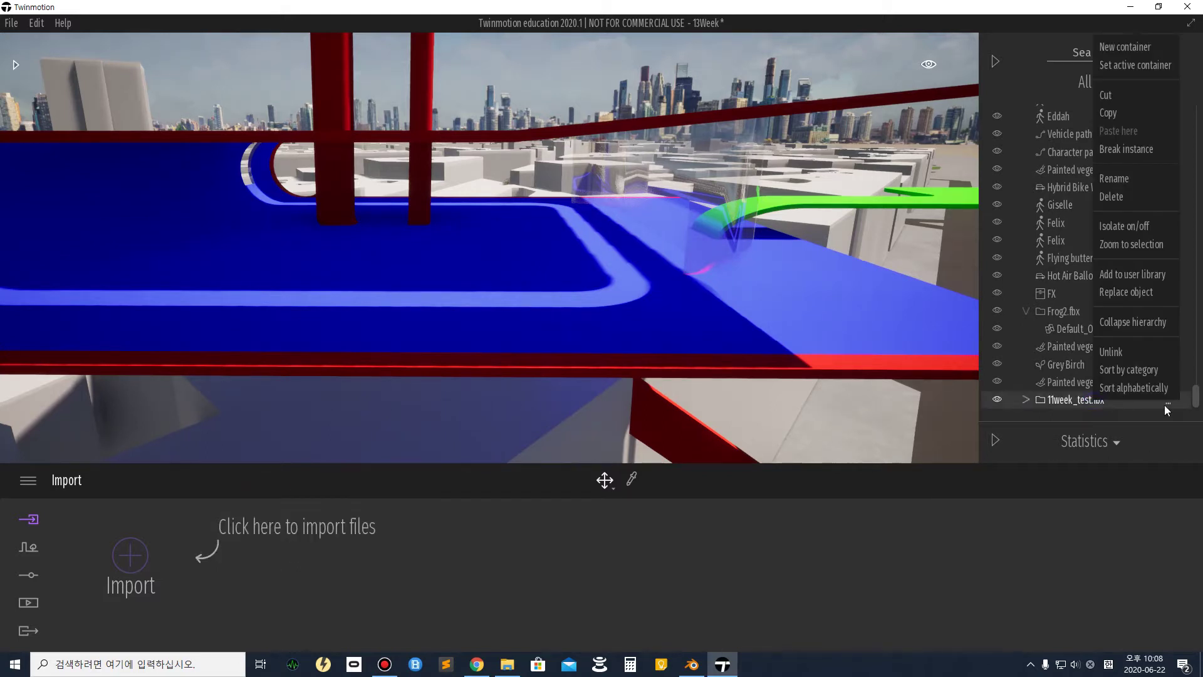
pyautogui.click(1166, 405)
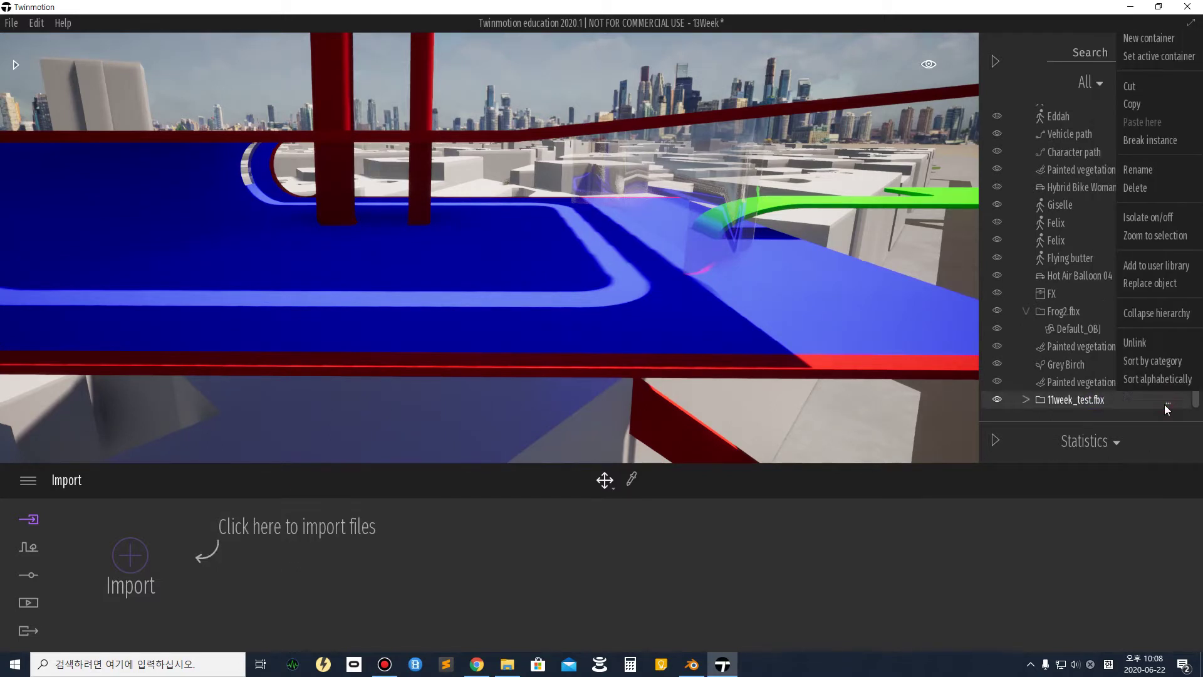
pyautogui.click(1136, 187)
# Switch to Blender and undo the page mesh's UV unwrapping and edits back to before its Solidify modifier was applied.
pyautogui.click(1130, 7)
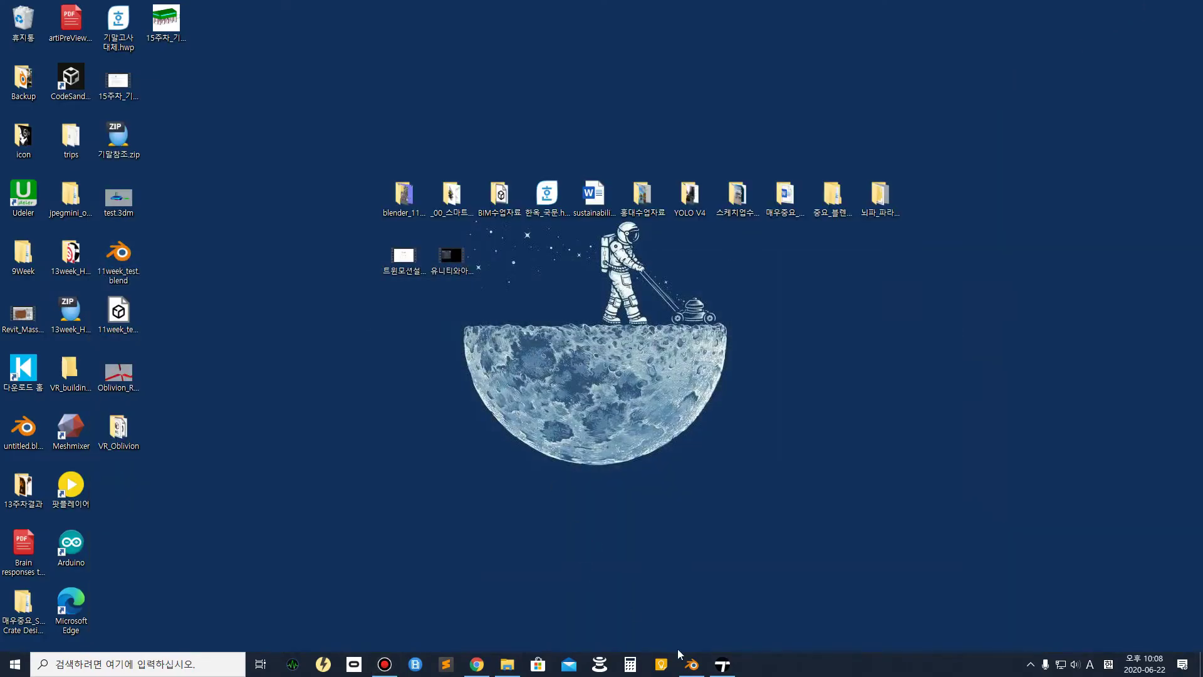
pyautogui.click(691, 664)
pyautogui.click(612, 366)
pyautogui.click(635, 247)
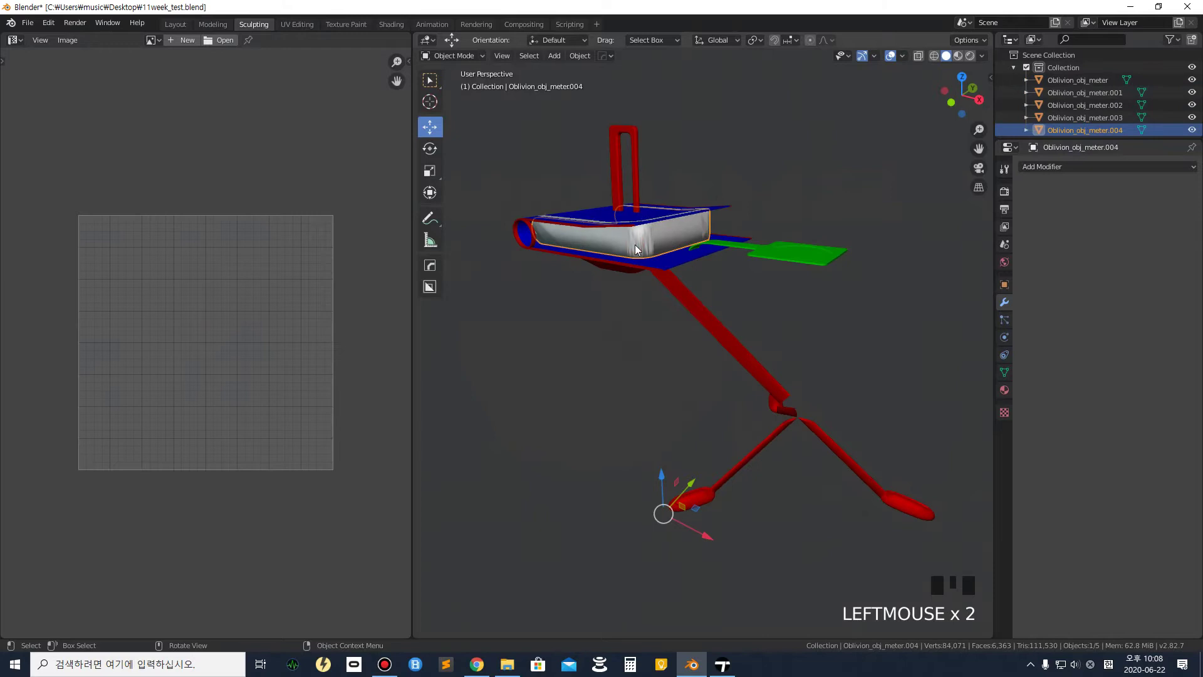
pyautogui.hotkey('ctrl', 'z')
pyautogui.hotkey('ctrl', 'z')
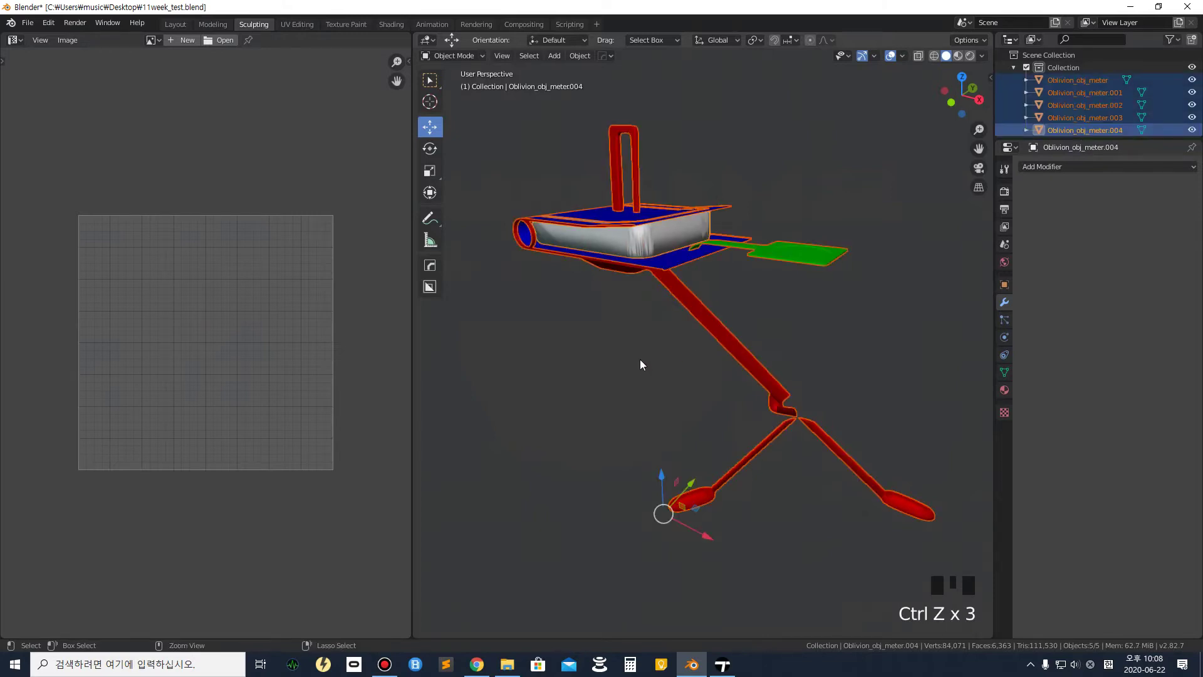
pyautogui.hotkey('ctrl', 'z')
pyautogui.hotkey('ctrl', 'z')
pyautogui.hotkey('ctrl', 'z')
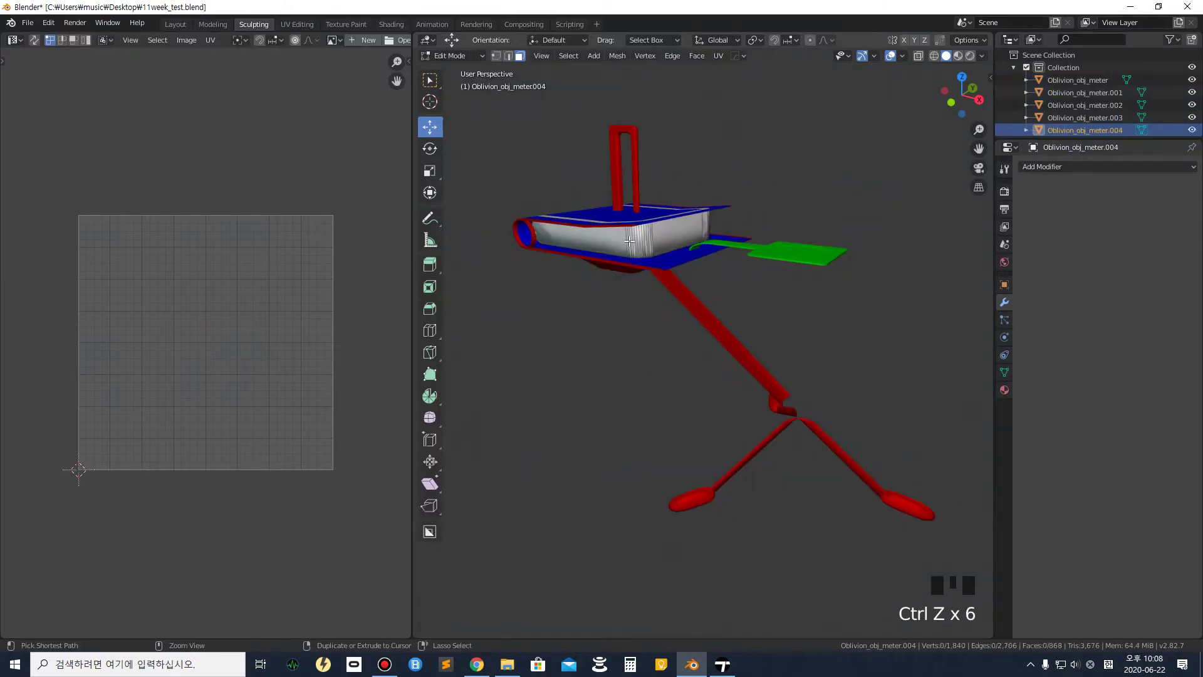
pyautogui.hotkey('ctrl', 'z')
pyautogui.hotkey('ctrl', 'z')
pyautogui.hotkey('ctrl', 'z')
pyautogui.hotkey('ctrl', 'z')
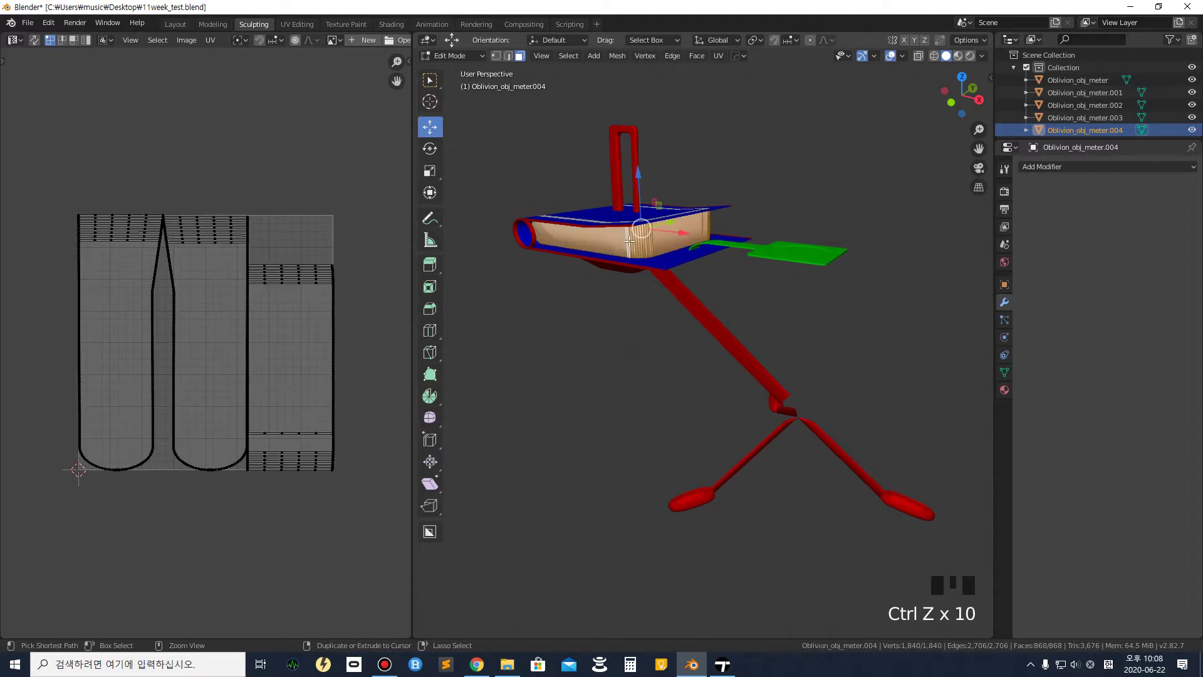
pyautogui.hotkey('ctrl', 'z')
pyautogui.hotkey('ctrl', 'z')
pyautogui.hotkey('ctrl', 'z')
pyautogui.hotkey('ctrl', 'z')
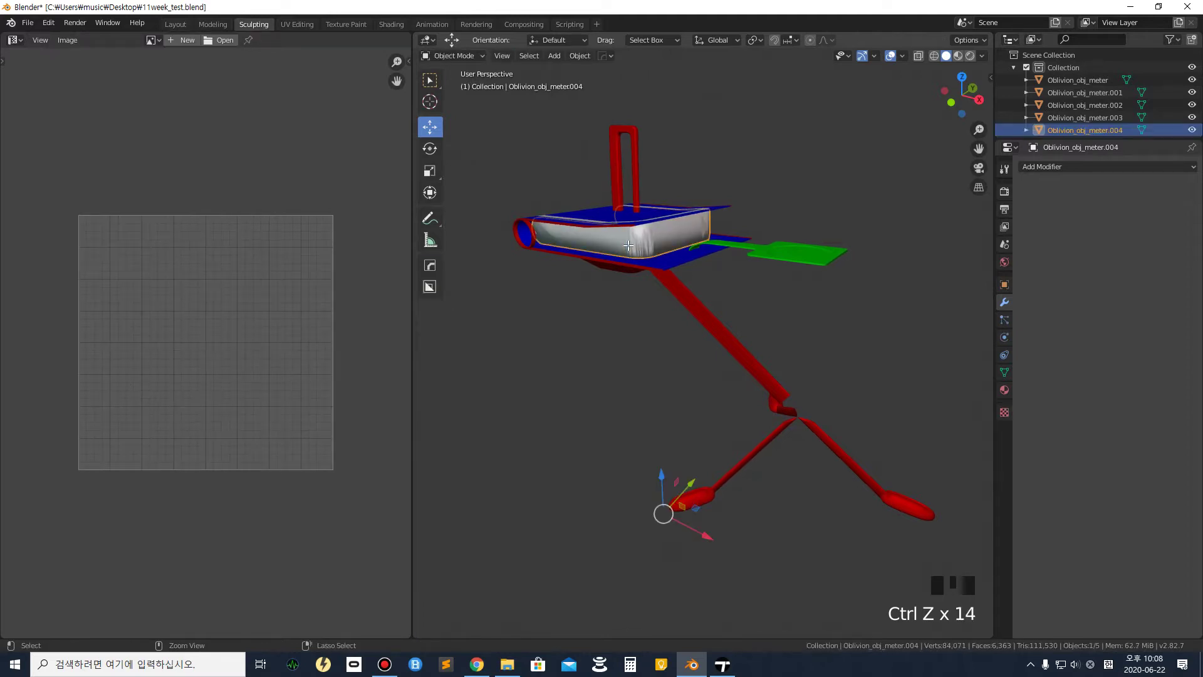
pyautogui.hotkey('ctrl', 'z')
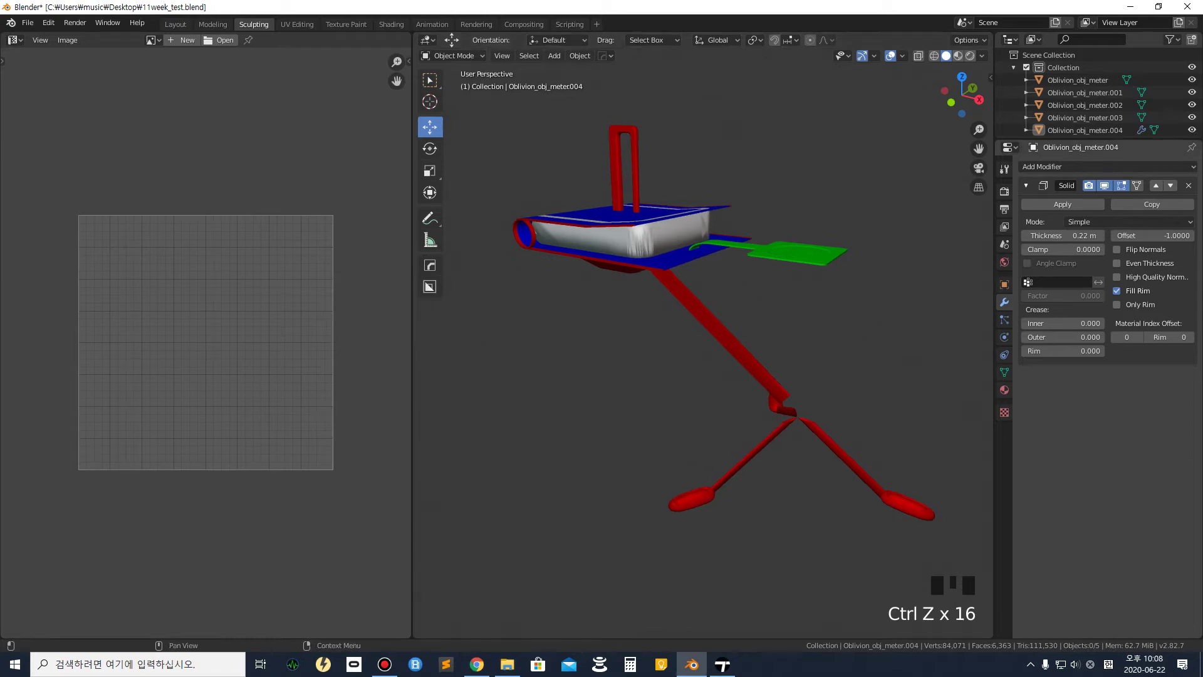
# Remove the Solidify modifier from the page mesh and isolate that mesh in local view.
pyautogui.click(1188, 185)
pyautogui.click(704, 226)
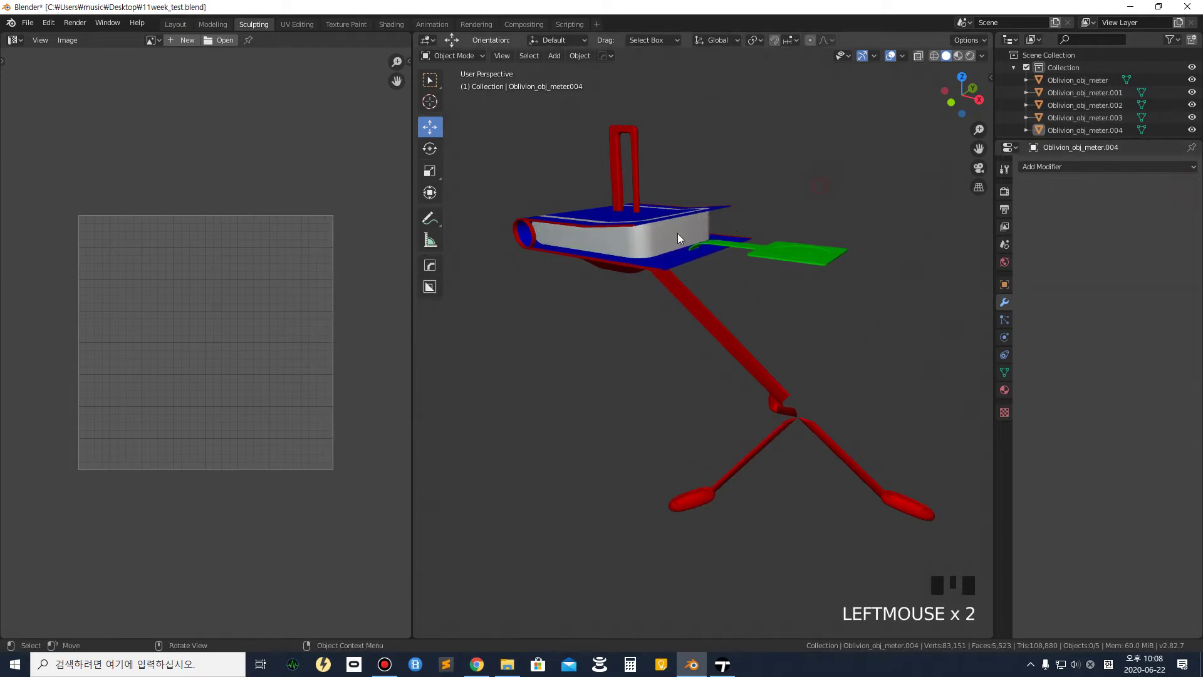
pyautogui.click(654, 243)
pyautogui.press('/')
pyautogui.moveTo(732, 254); pyautogui.dragTo(739, 376, button='middle')
# Display the wireframe overlay on the isolated page mesh.
pyautogui.click(1067, 167)
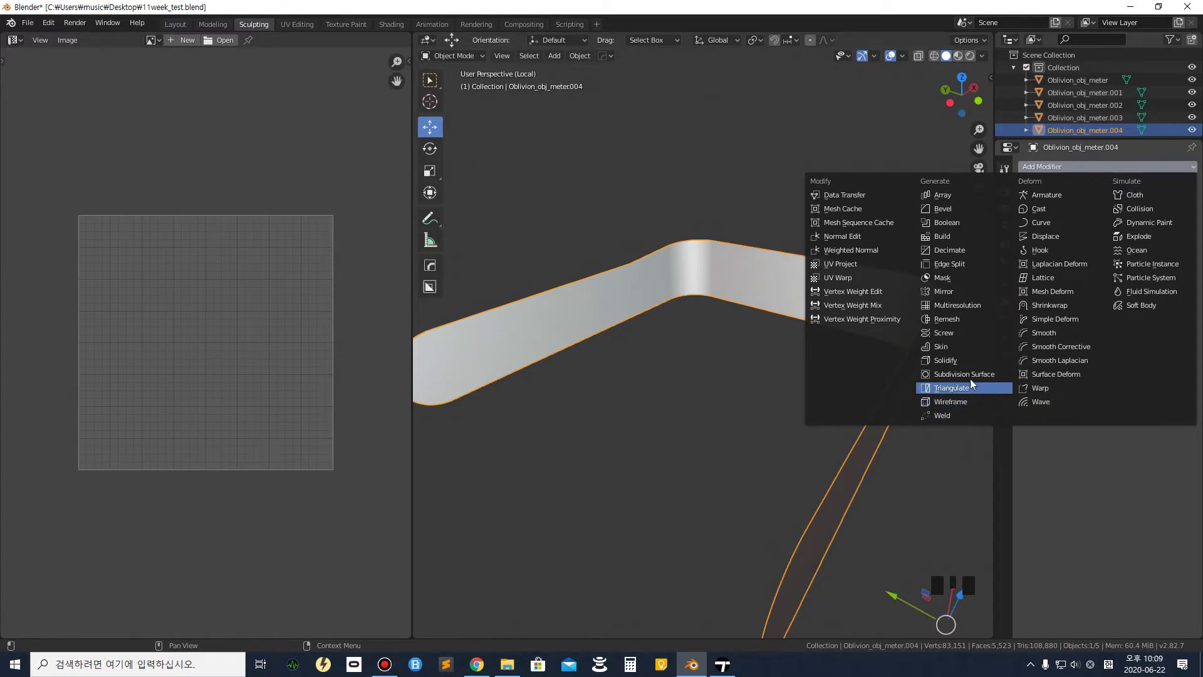
pyautogui.click(864, 80)
pyautogui.click(902, 56)
pyautogui.click(827, 268)
pyautogui.moveTo(813, 351)
pyautogui.mouseDown(button='middle')
pyautogui.moveTo(812, 366)
pyautogui.moveTo(777, 359)
pyautogui.moveTo(795, 365)
pyautogui.mouseUp(button='middle')
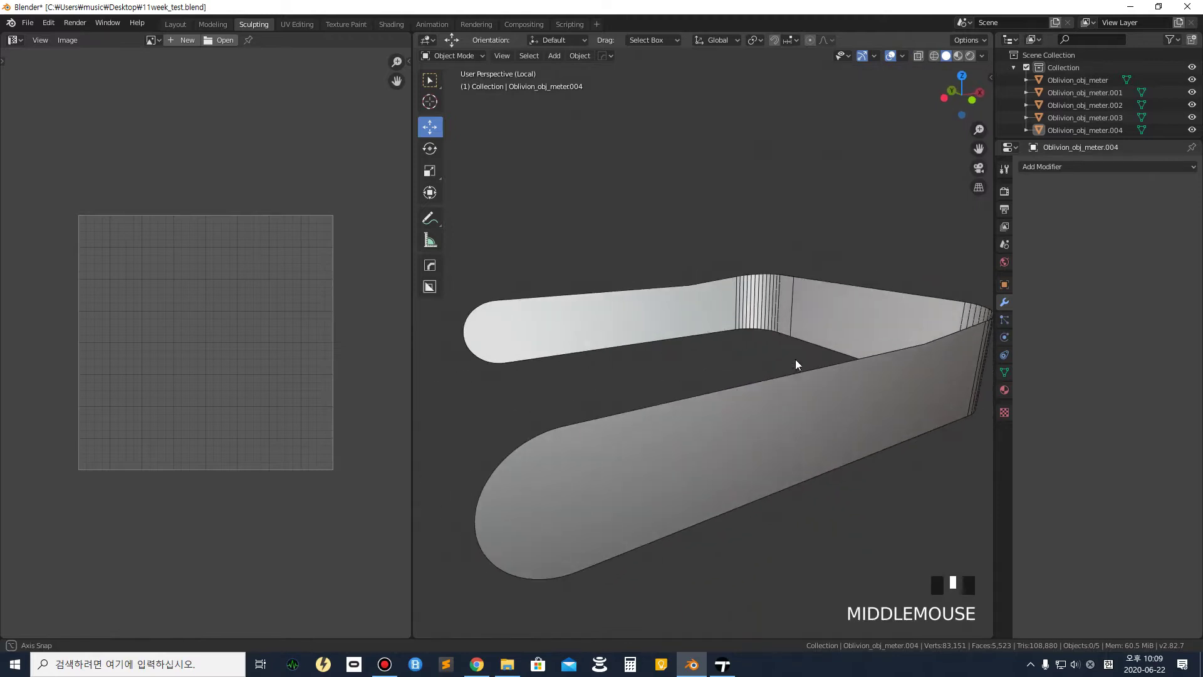
# Add a Triangulate modifier to the page mesh, followed by a Solidify modifier with a thickness of 0.36 m.
pyautogui.doubleClick(1042, 168)
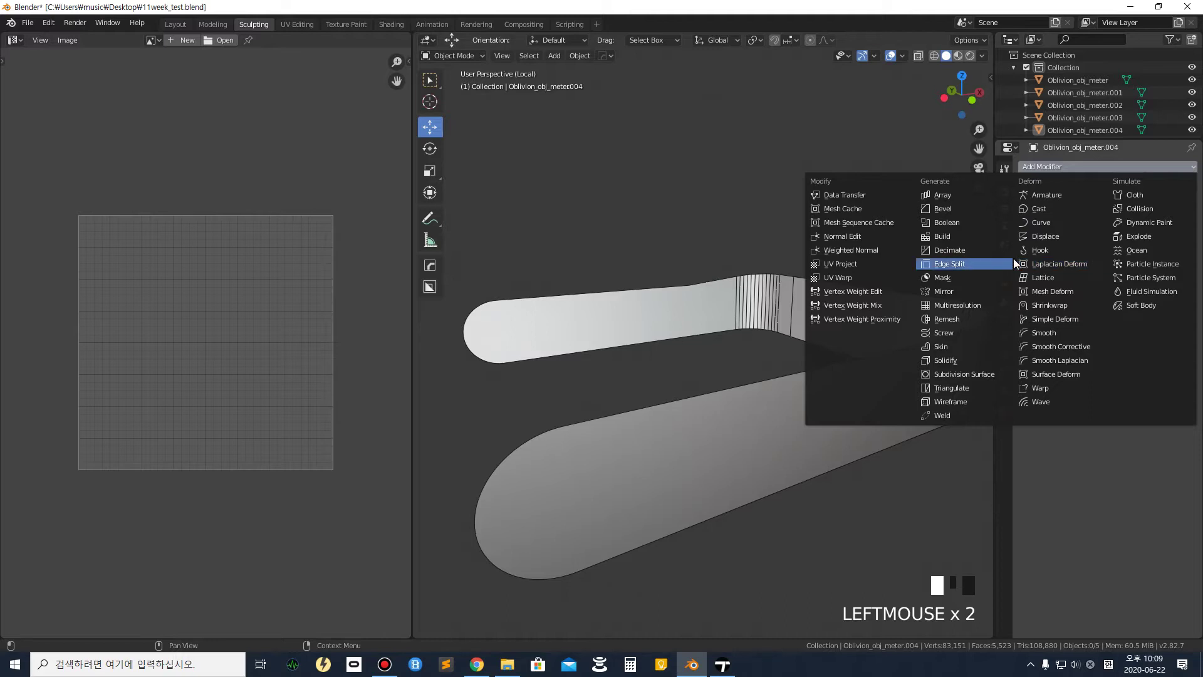
pyautogui.click(952, 385)
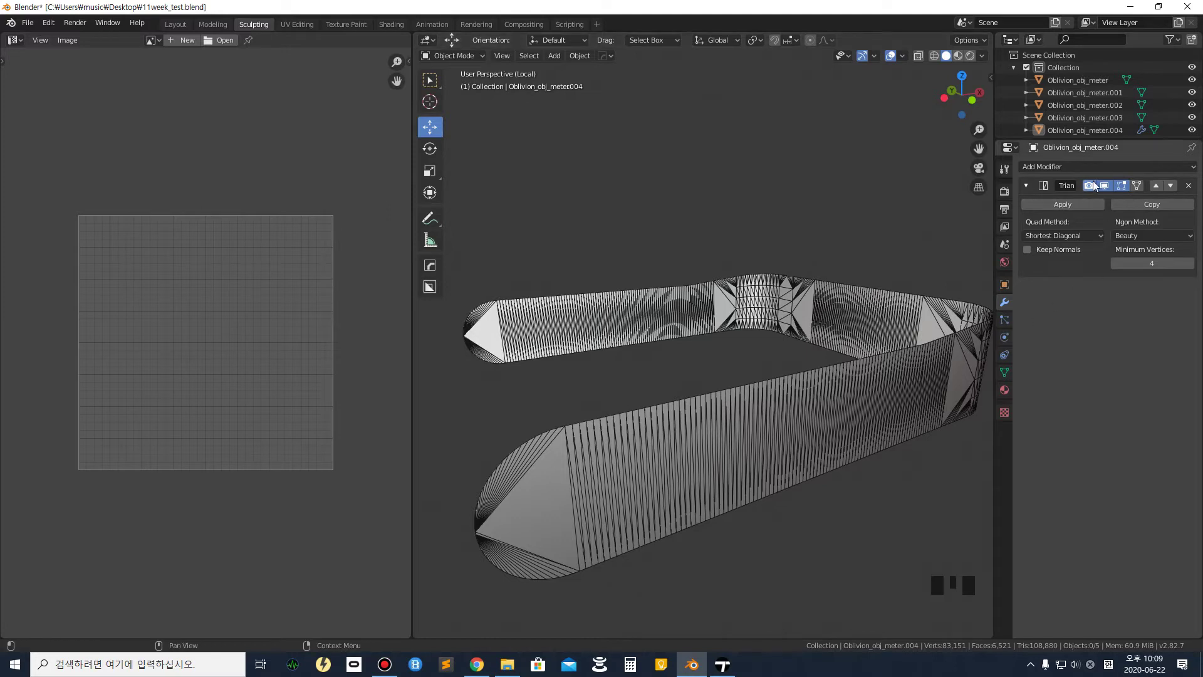
pyautogui.click(1019, 164)
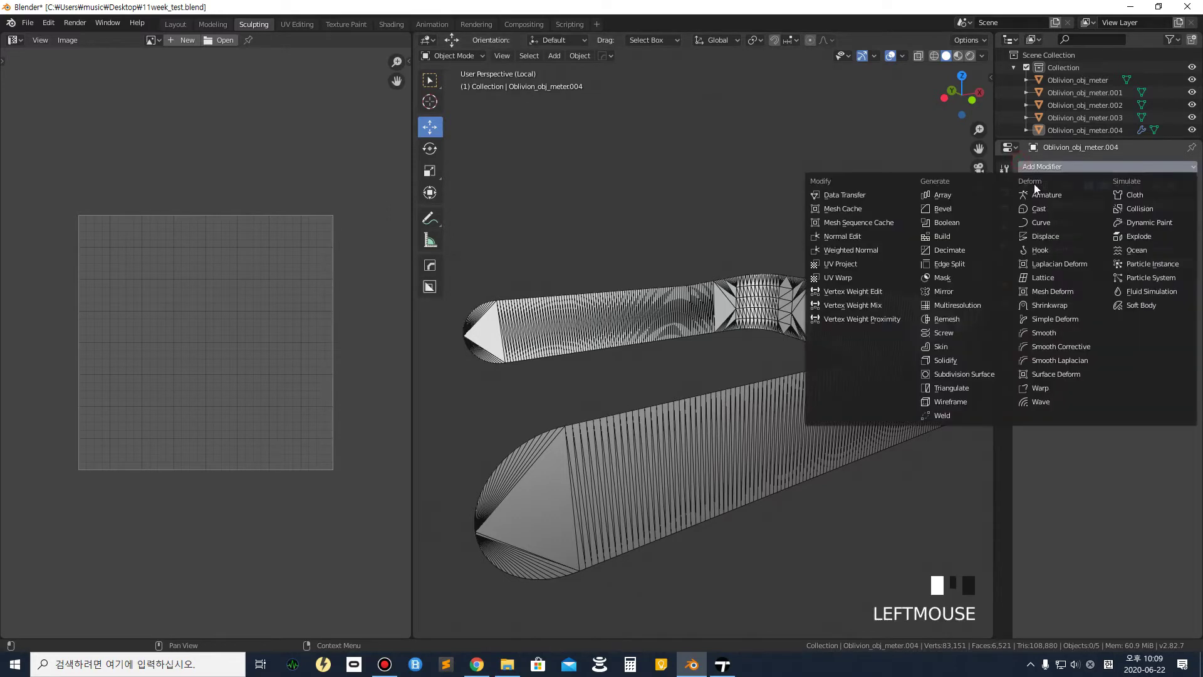
pyautogui.click(956, 362)
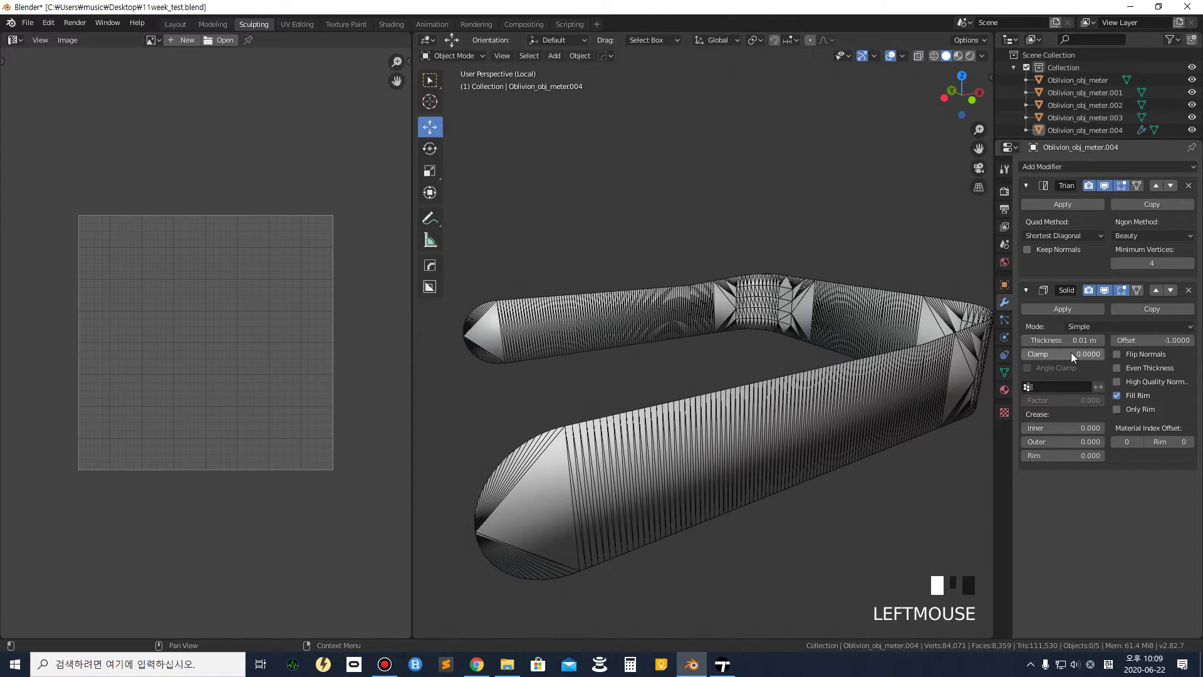
pyautogui.moveTo(1065, 340); pyautogui.dragTo(1109, 340)
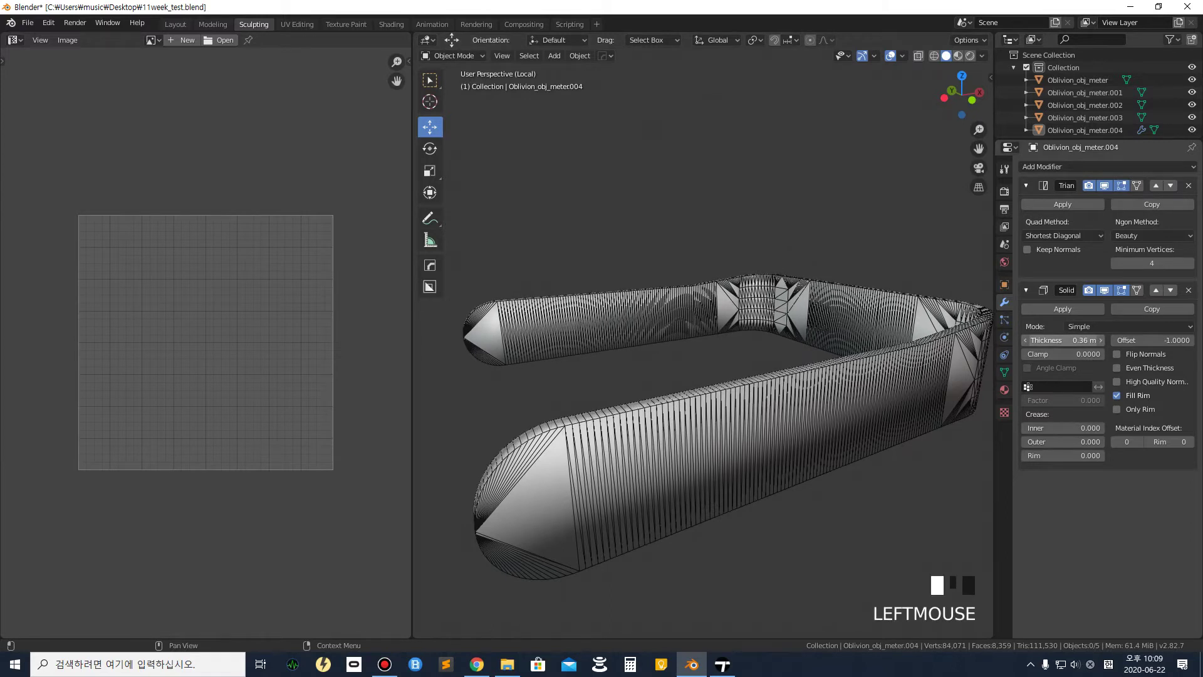
pyautogui.moveTo(599, 395); pyautogui.dragTo(673, 402, button='middle')
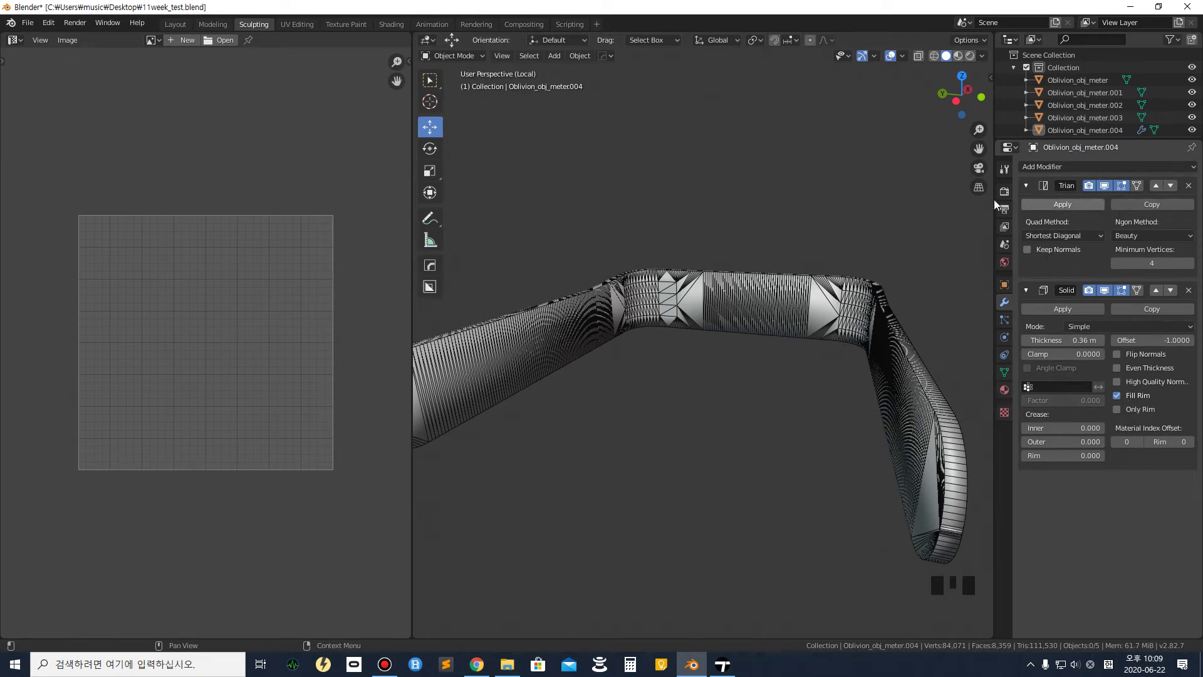
# Apply the Triangulate modifier and the Solidify modifier to the page mesh, in that order.
pyautogui.click(870, 203)
pyautogui.click(1053, 204)
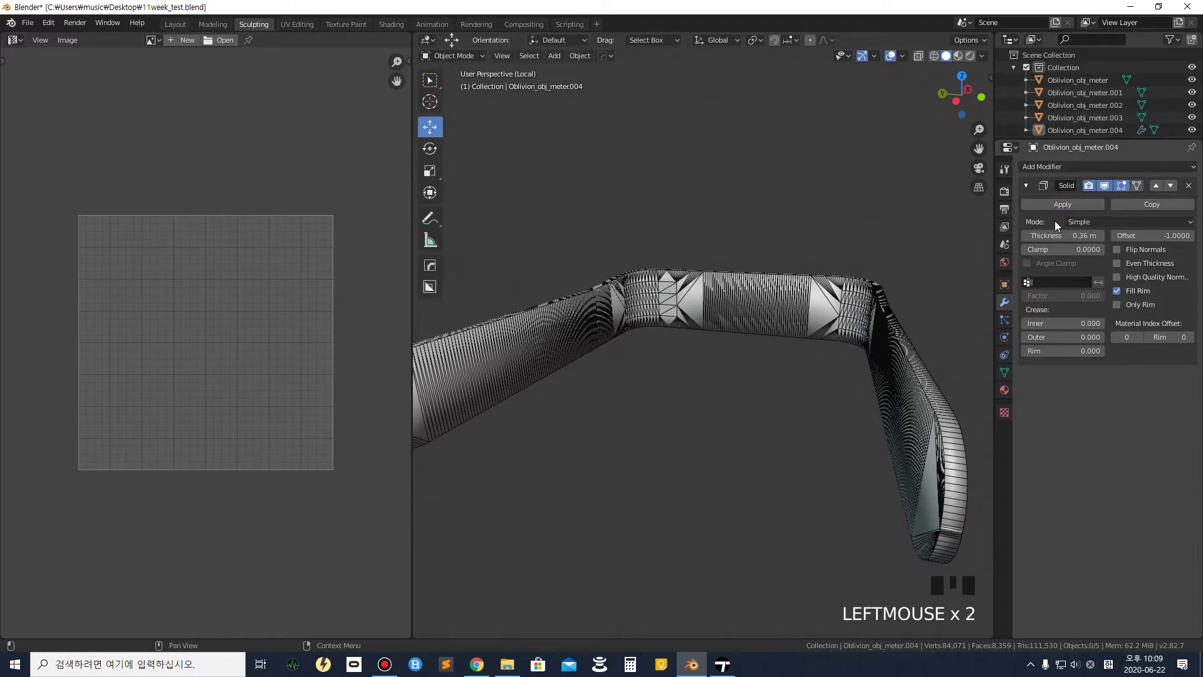
pyautogui.click(1052, 204)
pyautogui.moveTo(877, 347); pyautogui.dragTo(645, 411, button='middle')
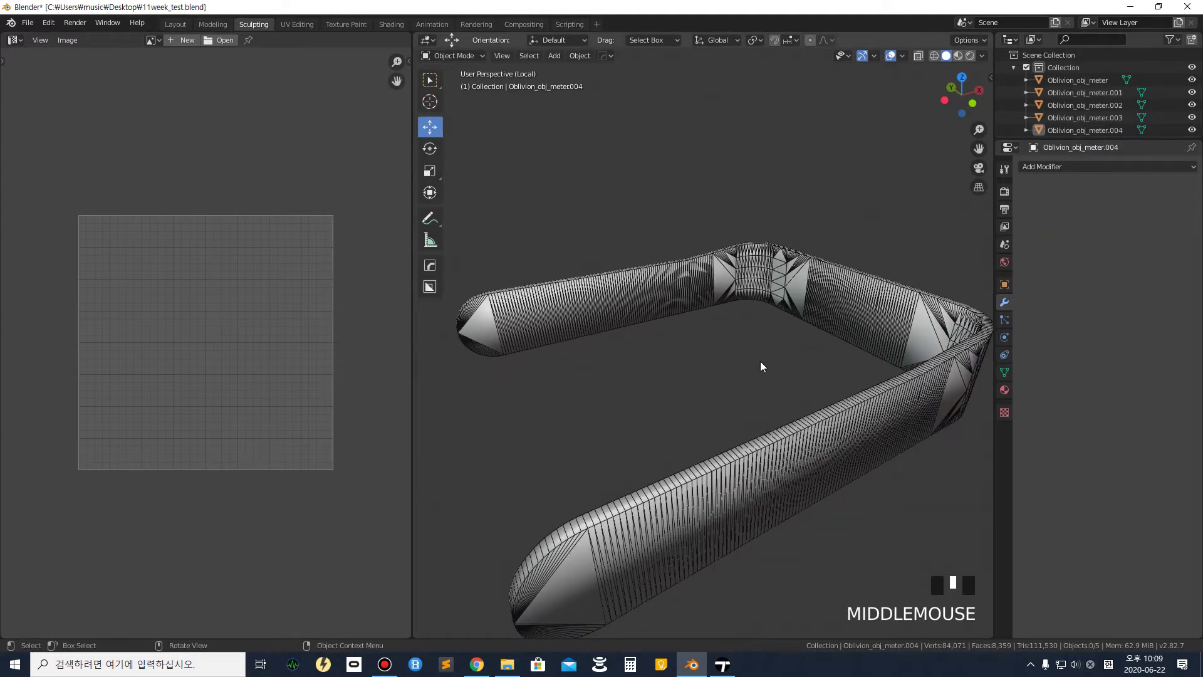
pyautogui.scroll(-3, 753, 349)
pyautogui.moveTo(744, 373); pyautogui.dragTo(641, 376, button='middle')
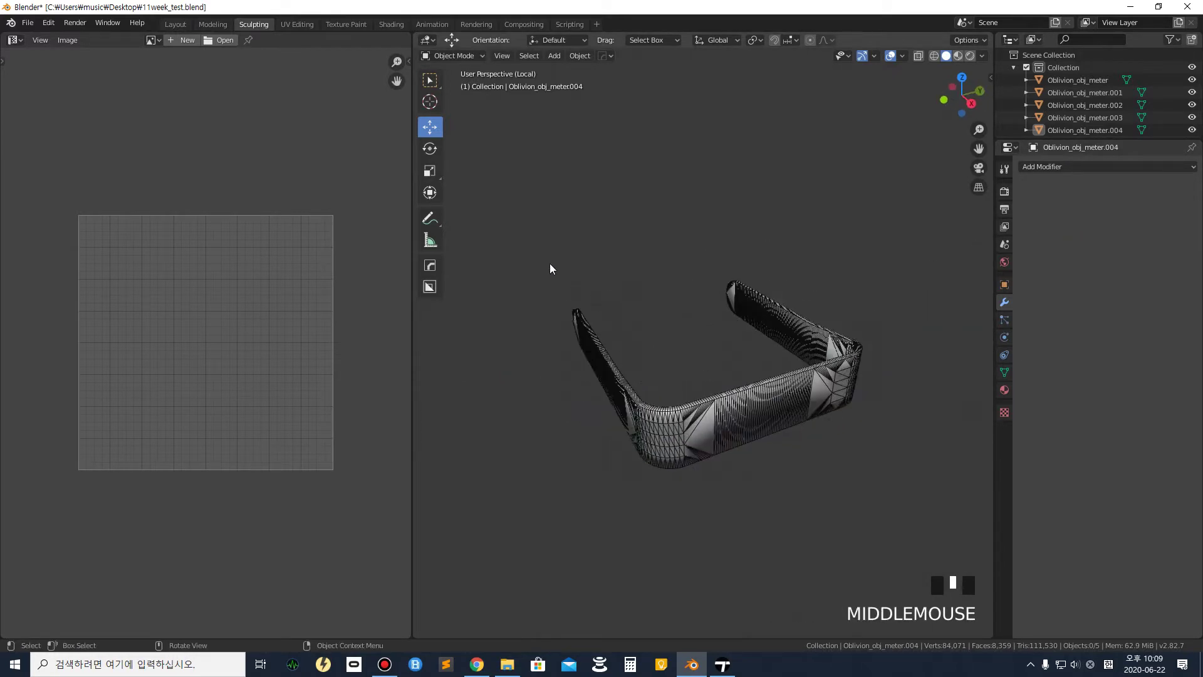
# Leave local view to show the whole model and turn off the wireframe overlay.
pyautogui.press('/')
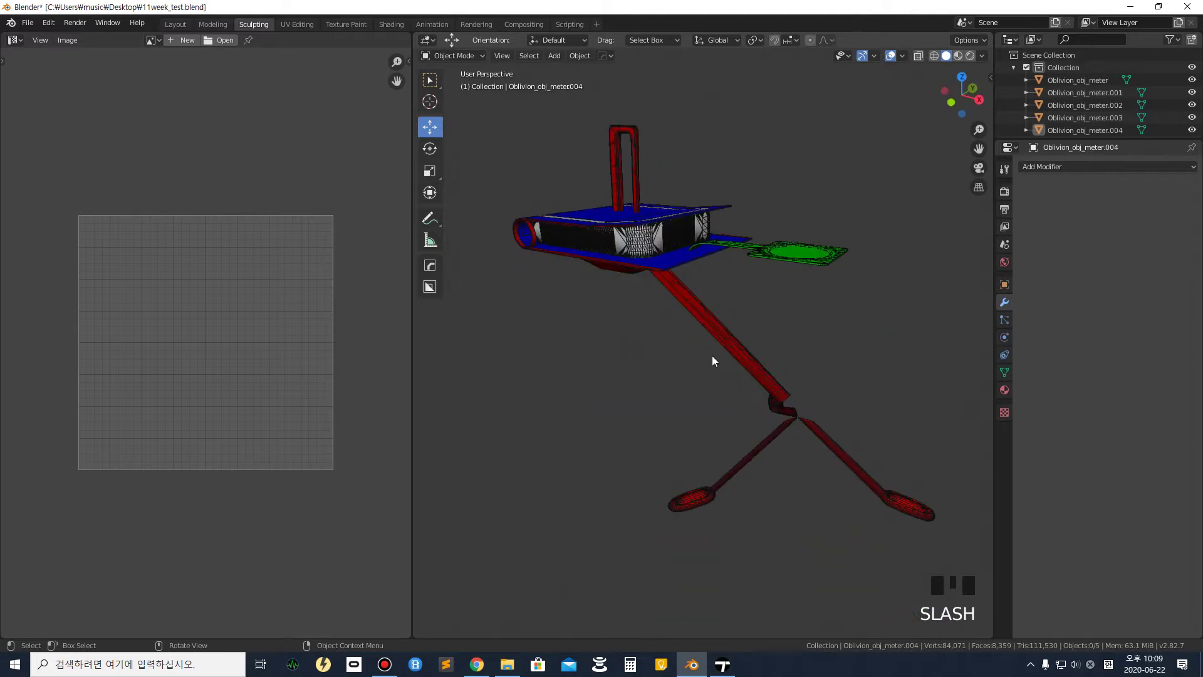
pyautogui.moveTo(712, 355); pyautogui.dragTo(678, 348, button='middle')
pyautogui.scroll(-1, 678, 347)
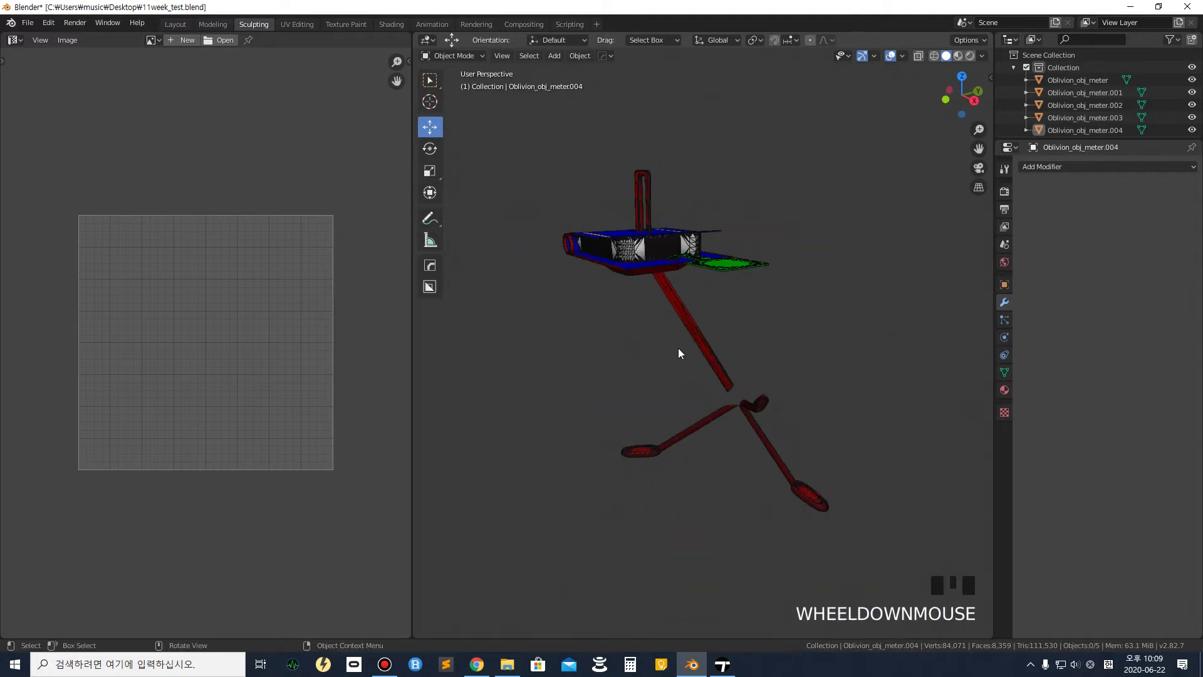
pyautogui.click(902, 55)
pyautogui.click(826, 268)
# Select all parts of the model and export them as FBX, overwriting 11week_test.fbx in the VR_Oblivion folder.
pyautogui.moveTo(728, 344); pyautogui.dragTo(912, 533, button='middle')
pyautogui.moveTo(910, 527); pyautogui.dragTo(511, 135)
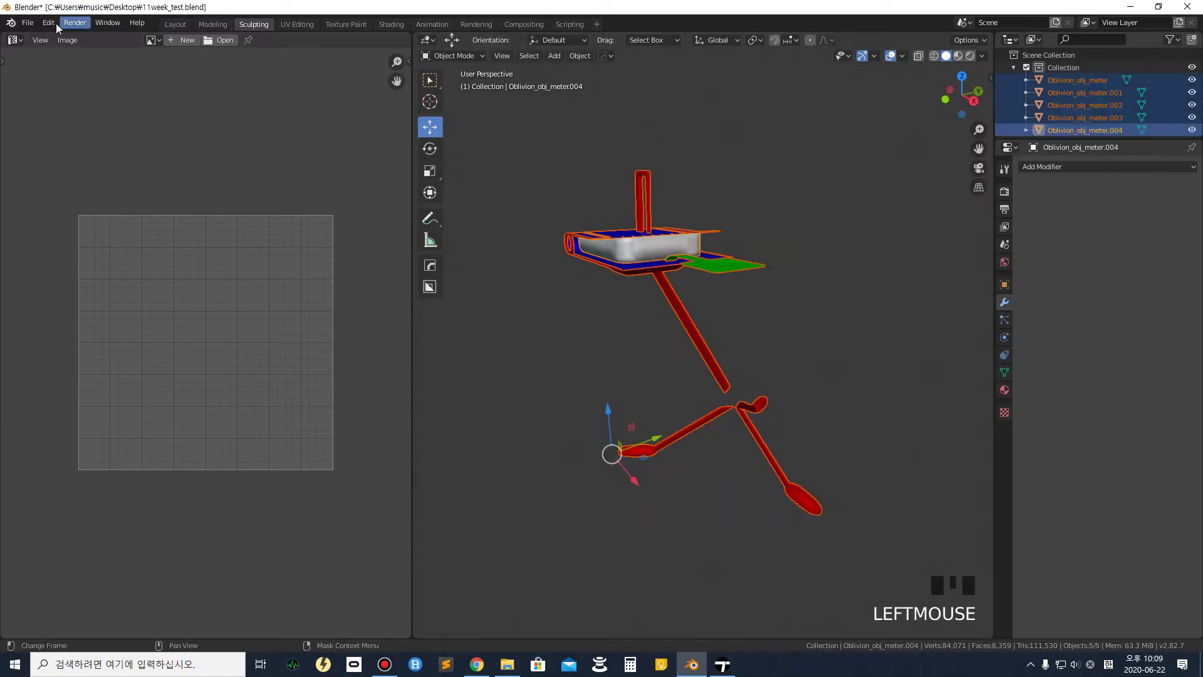
pyautogui.click(36, 27)
pyautogui.moveTo(74, 207)
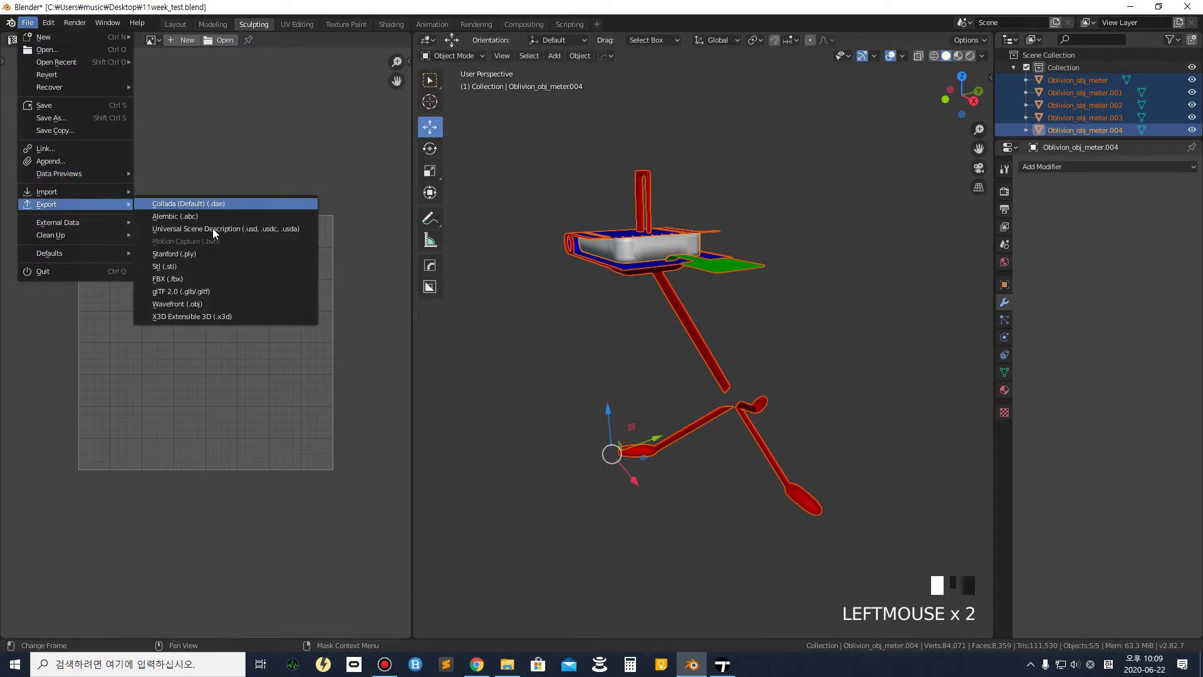
pyautogui.click(217, 280)
pyautogui.click(486, 241)
pyautogui.click(790, 527)
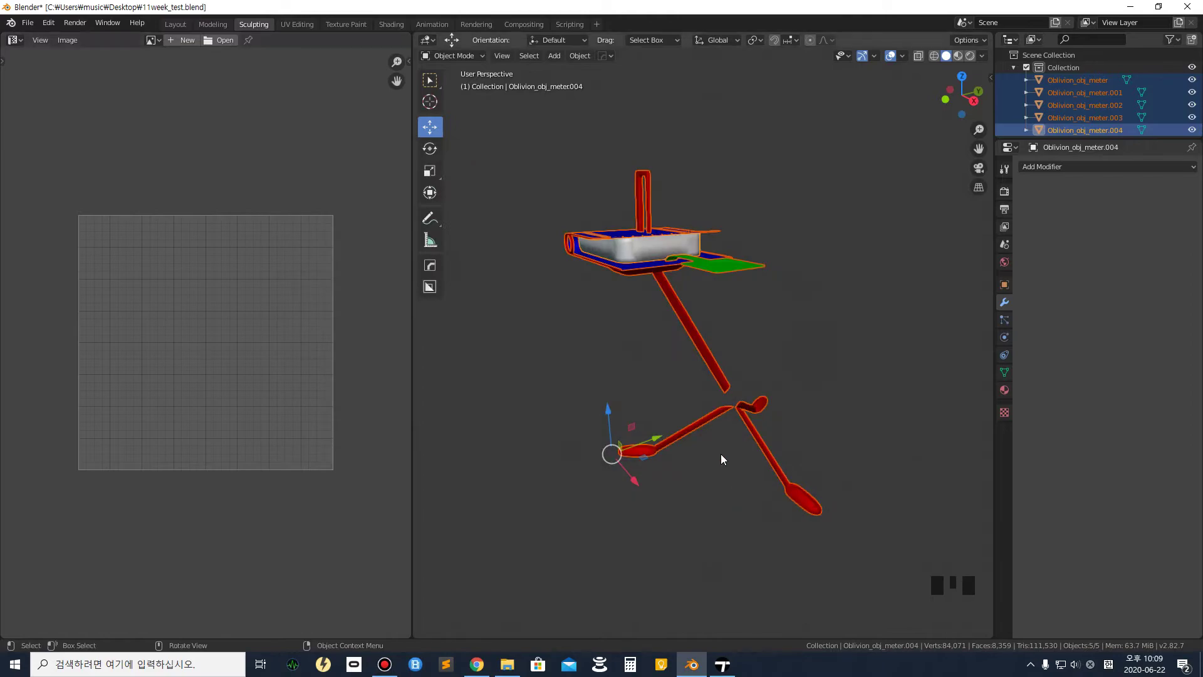
# Switch to Twinmotion and import 11week_test.fbx from the VR_Oblivion folder as geometry, using the scene material for all material conflicts.
pyautogui.click(1130, 7)
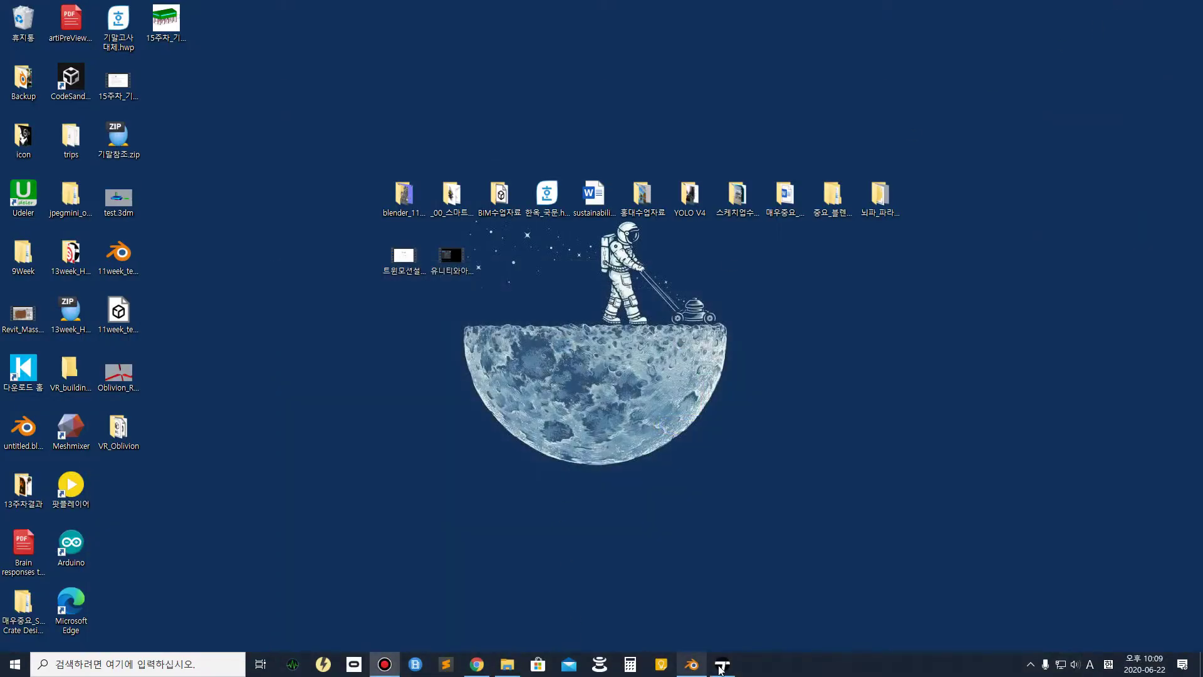
pyautogui.click(721, 666)
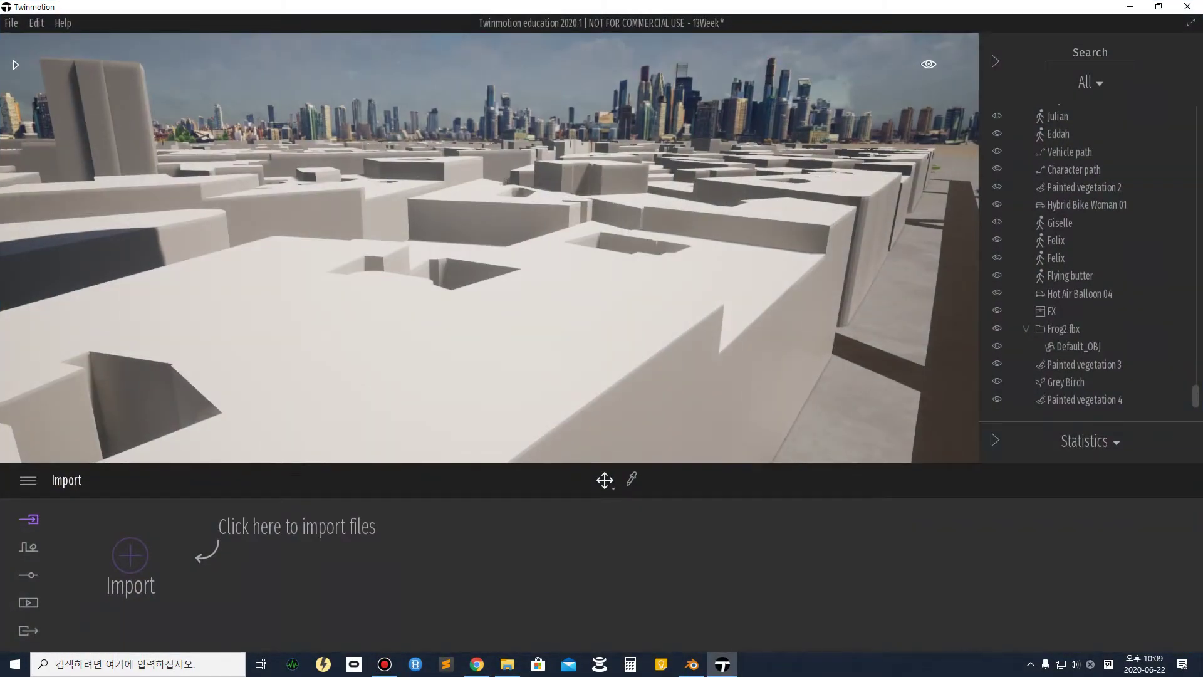
pyautogui.click(144, 555)
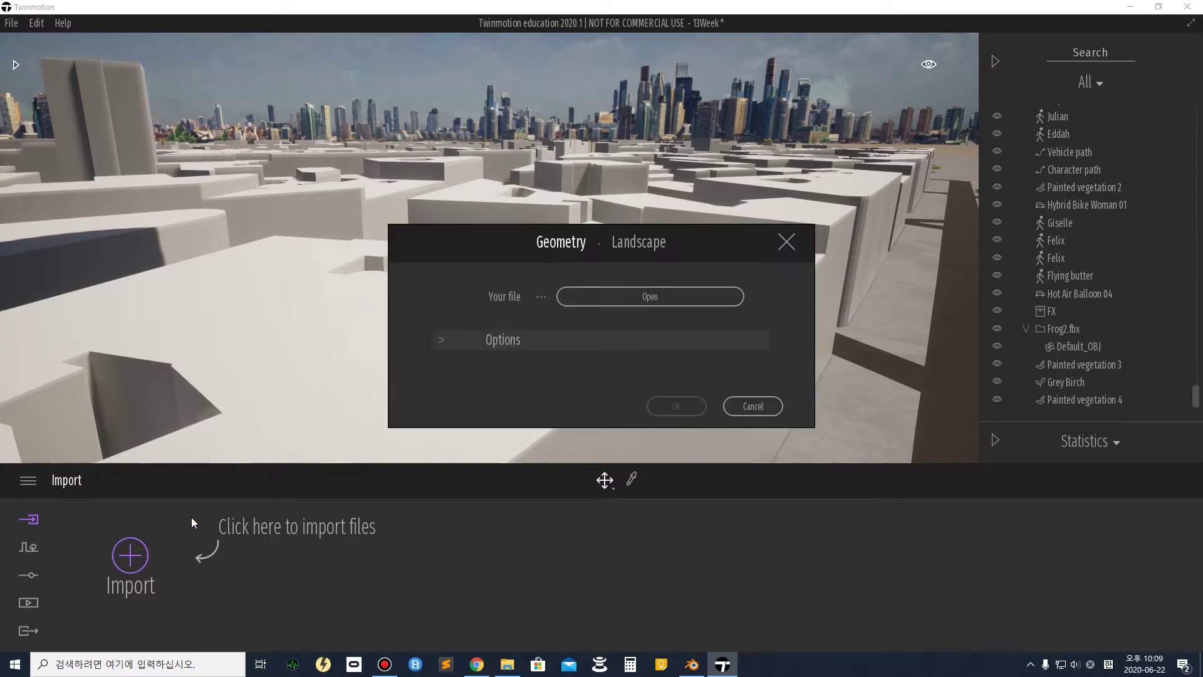
pyautogui.click(644, 297)
pyautogui.click(150, 125)
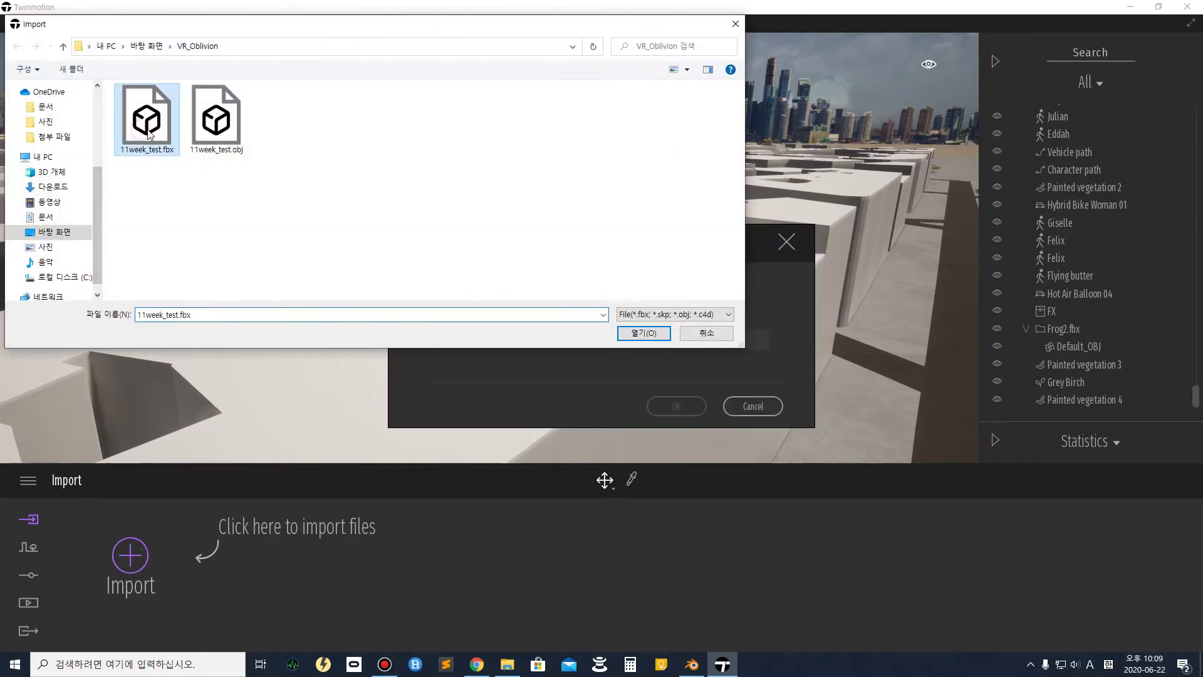
pyautogui.doubleClick(155, 134)
pyautogui.click(678, 405)
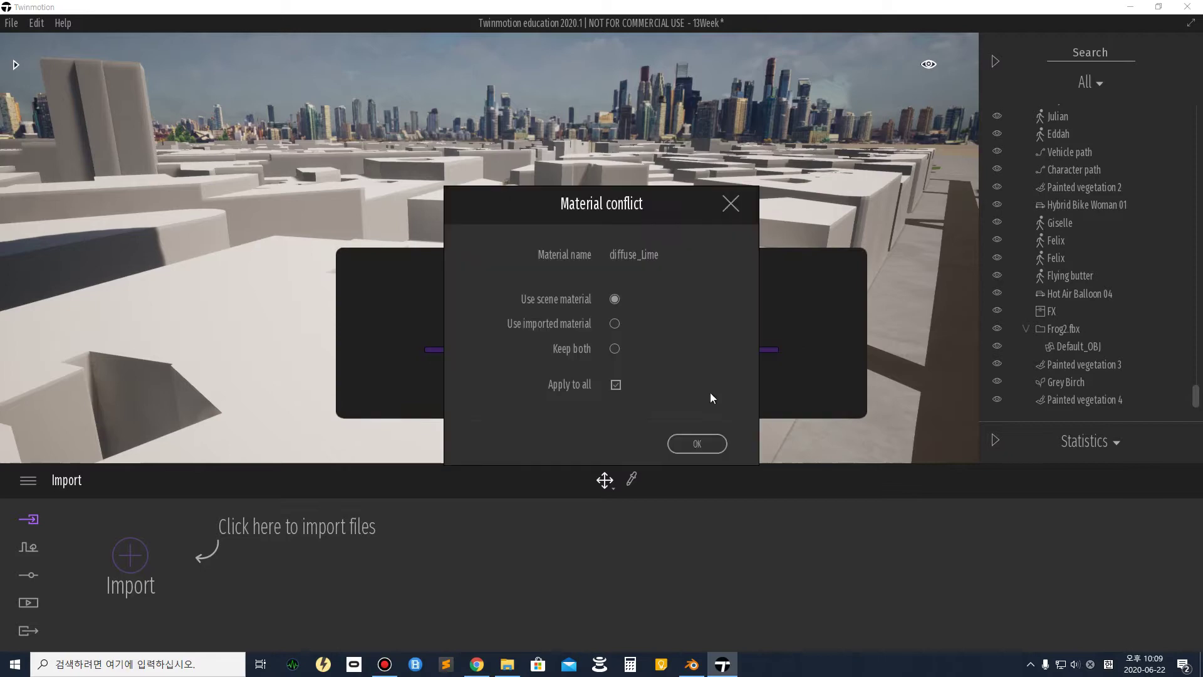
pyautogui.click(695, 443)
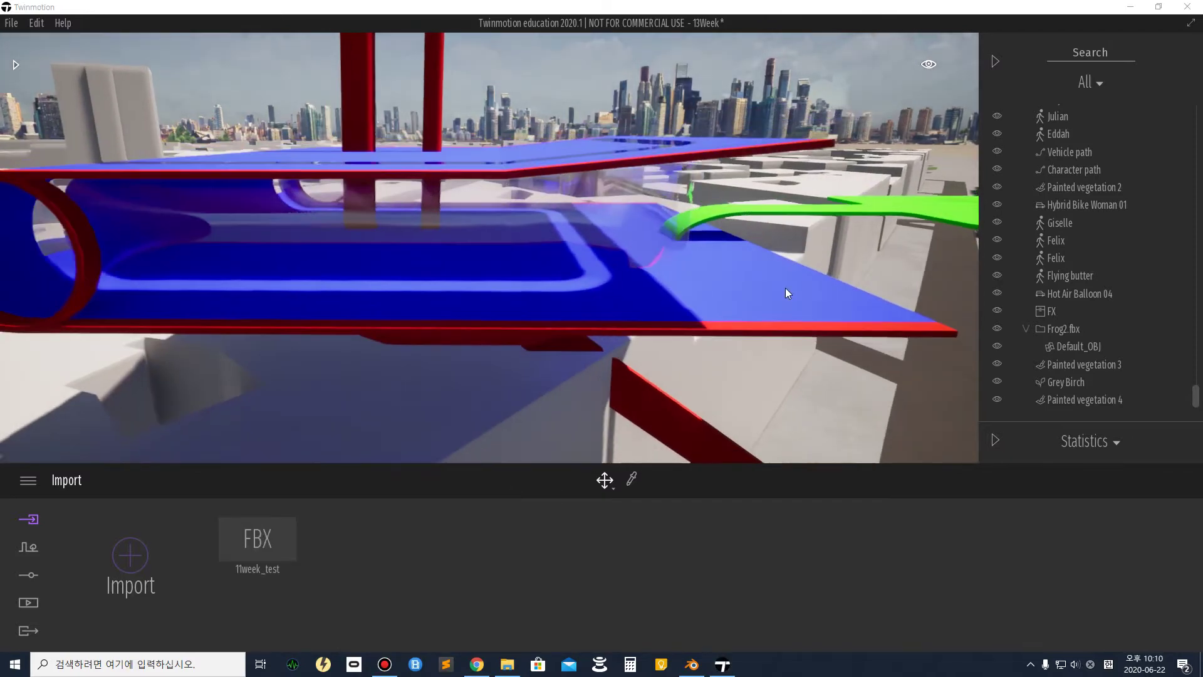
# Examine the reimported model's page surfaces and frame from several sides above the city blocks.
pyautogui.moveTo(864, 279); pyautogui.dragTo(162, 191, button='right')
pyautogui.press('d')
pyautogui.press('s')
pyautogui.press('e')
pyautogui.press('q')
pyautogui.press('s')
pyautogui.press('s')
pyautogui.press('s')
pyautogui.moveTo(162, 192); pyautogui.dragTo(161, 192)
pyautogui.moveTo(160, 192); pyautogui.dragTo(188, 203, button='right')
pyautogui.moveTo(889, 287); pyautogui.dragTo(880, 285, button='right')
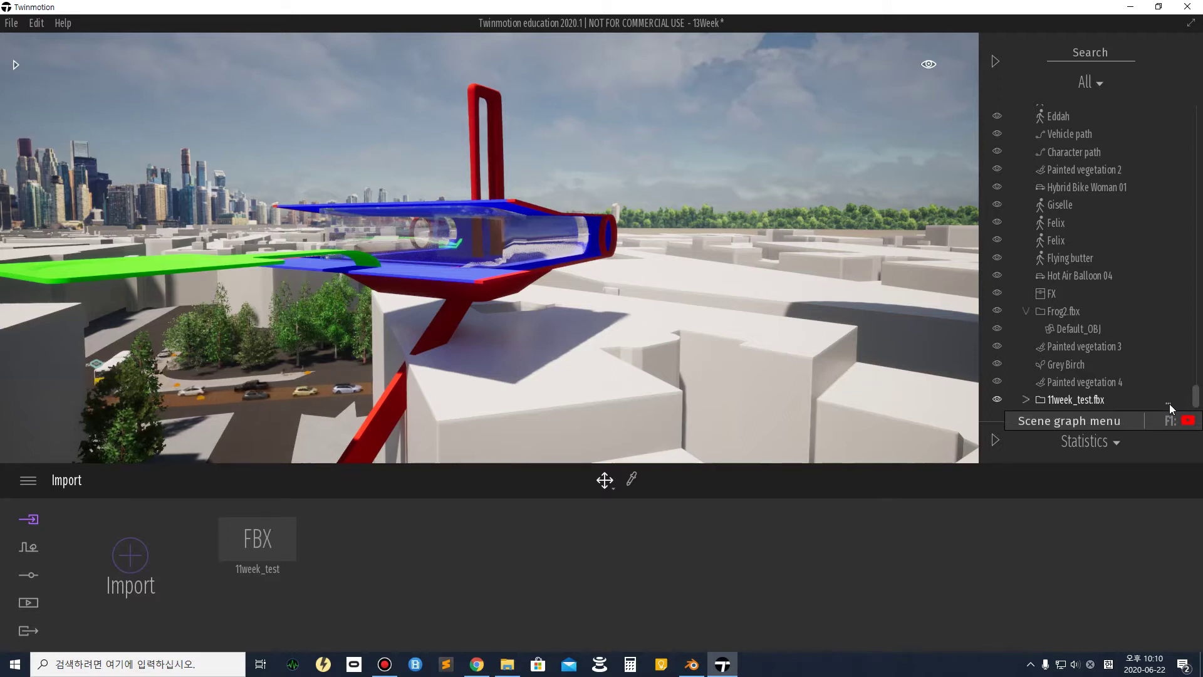
# Add 11week_test.fbx to the user library and delete the imported instance from the scene.
pyautogui.click(1168, 403)
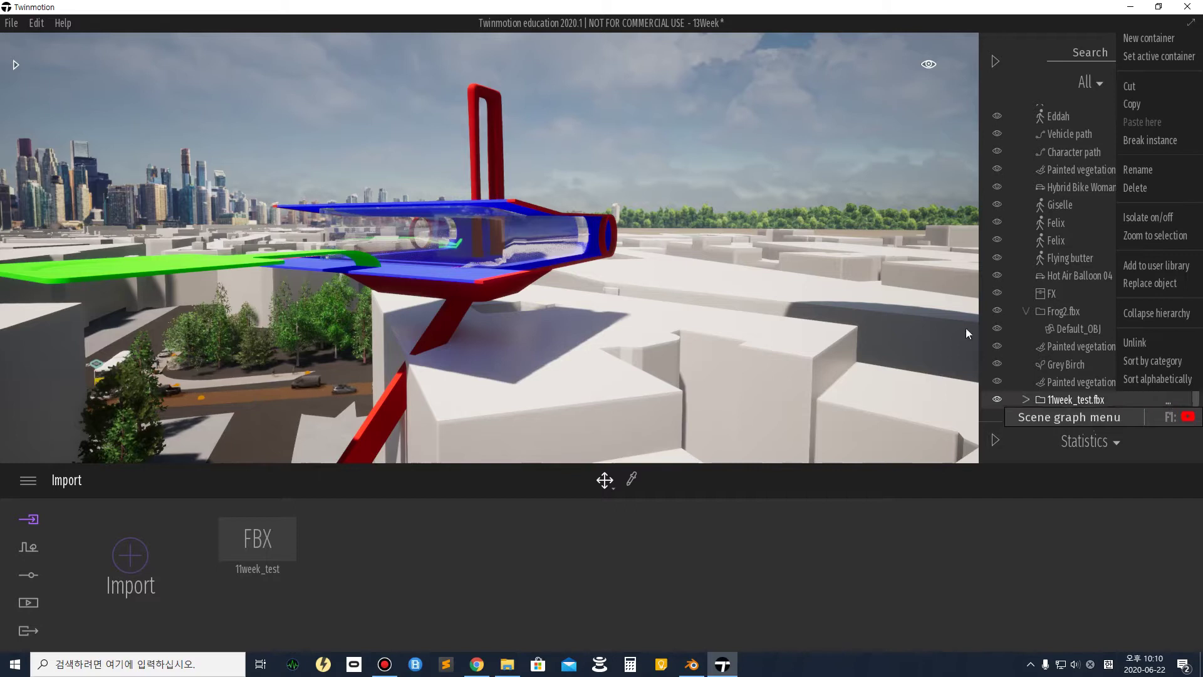
pyautogui.click(16, 64)
pyautogui.click(27, 82)
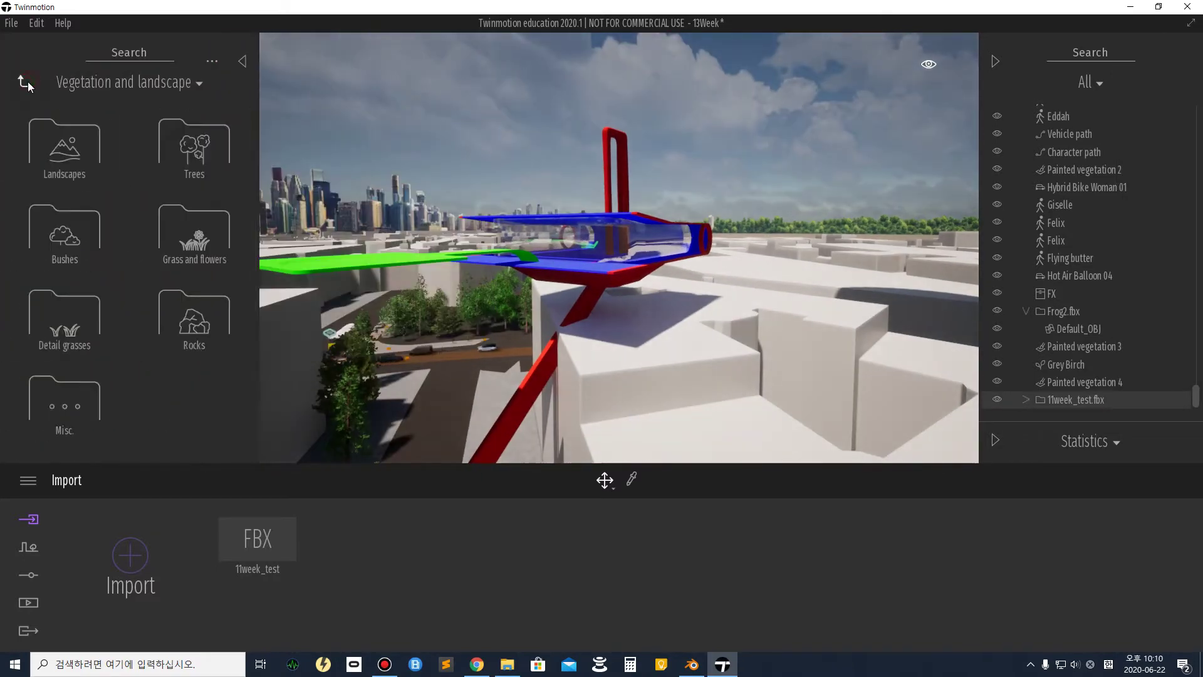
pyautogui.click(27, 83)
pyautogui.click(181, 391)
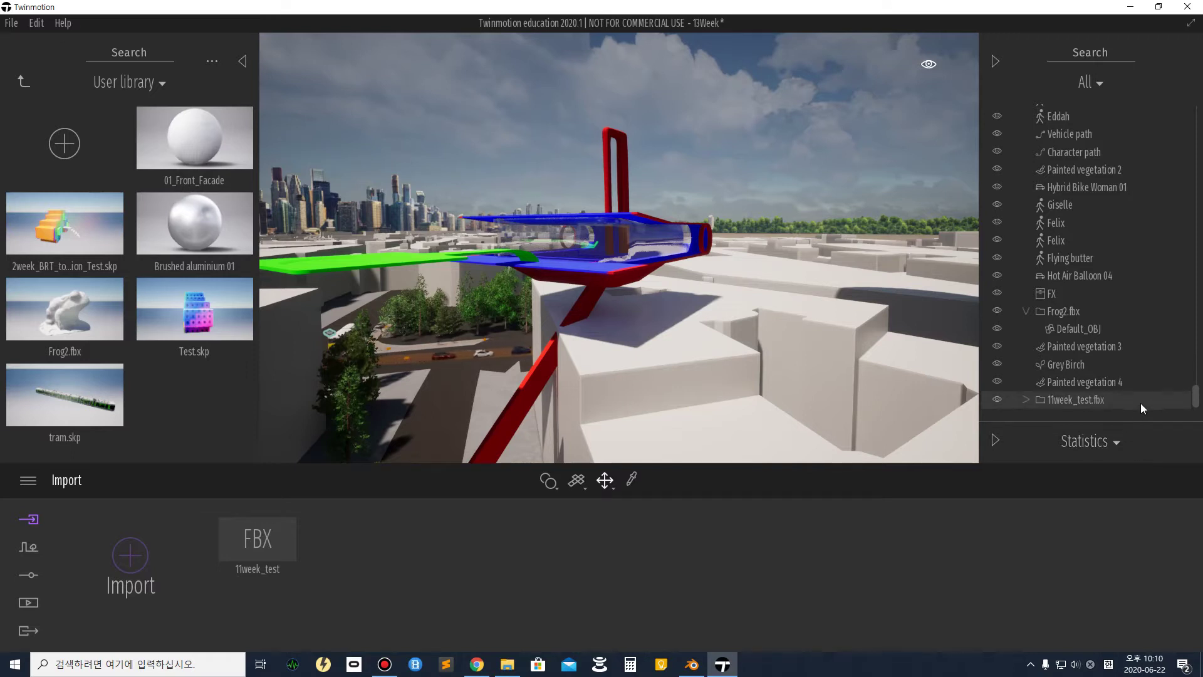
pyautogui.click(1168, 402)
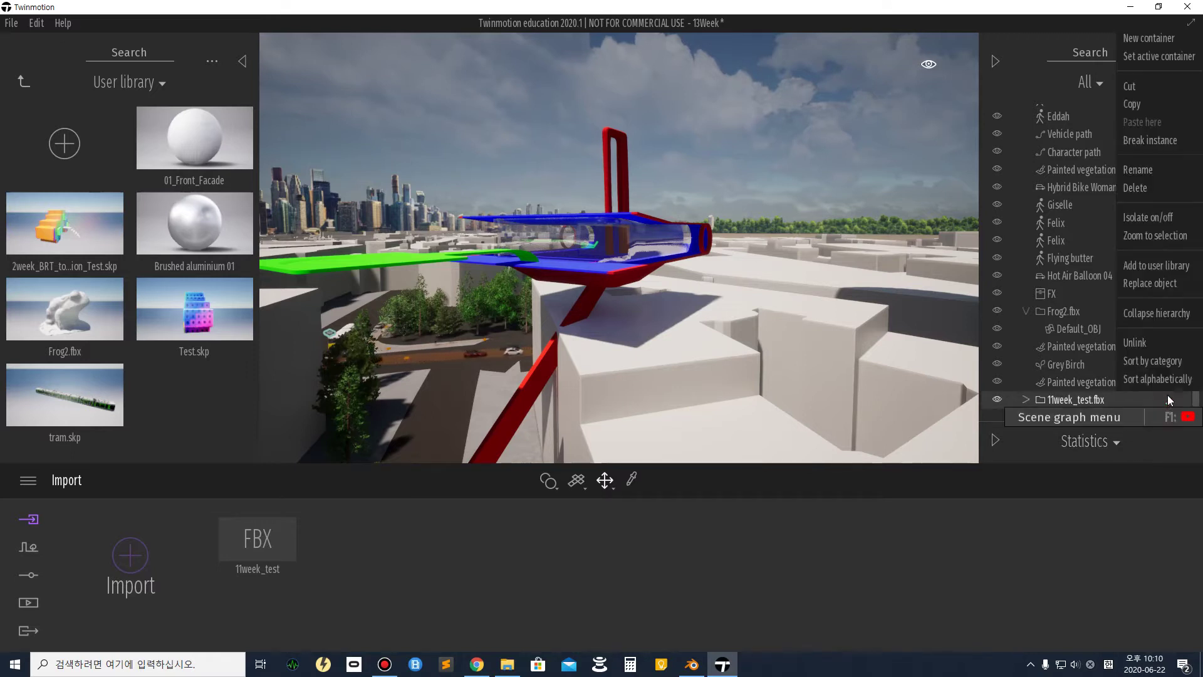
pyautogui.click(1184, 270)
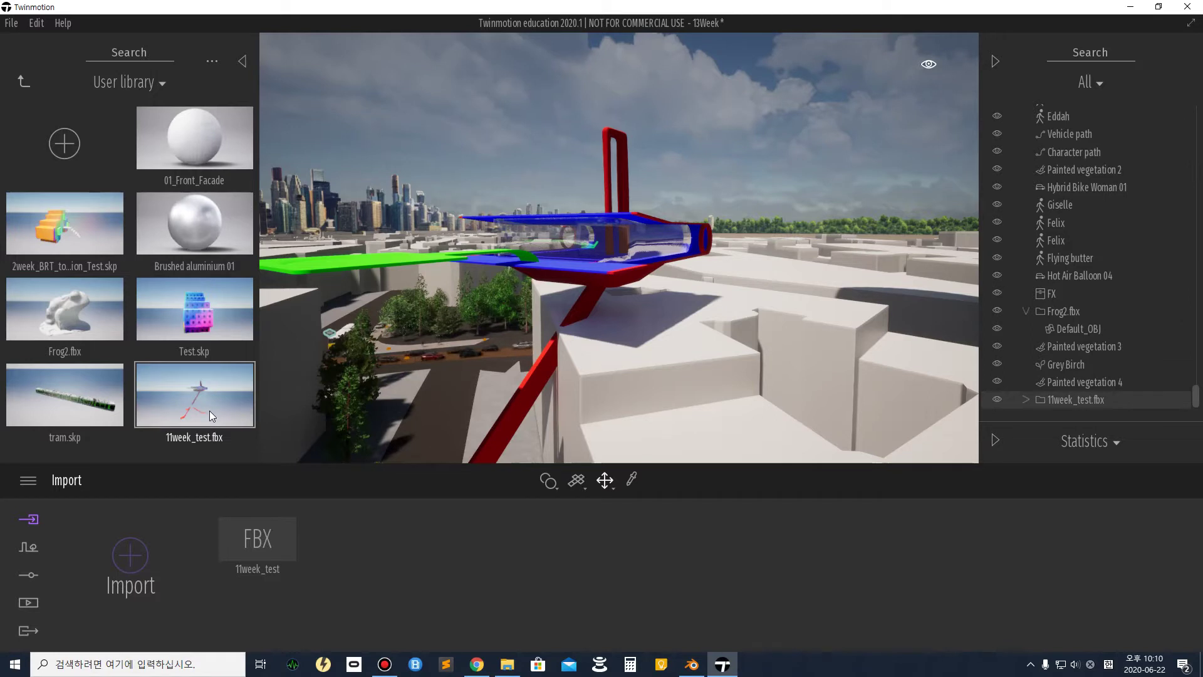
pyautogui.rightClick(1078, 402)
pyautogui.click(1108, 202)
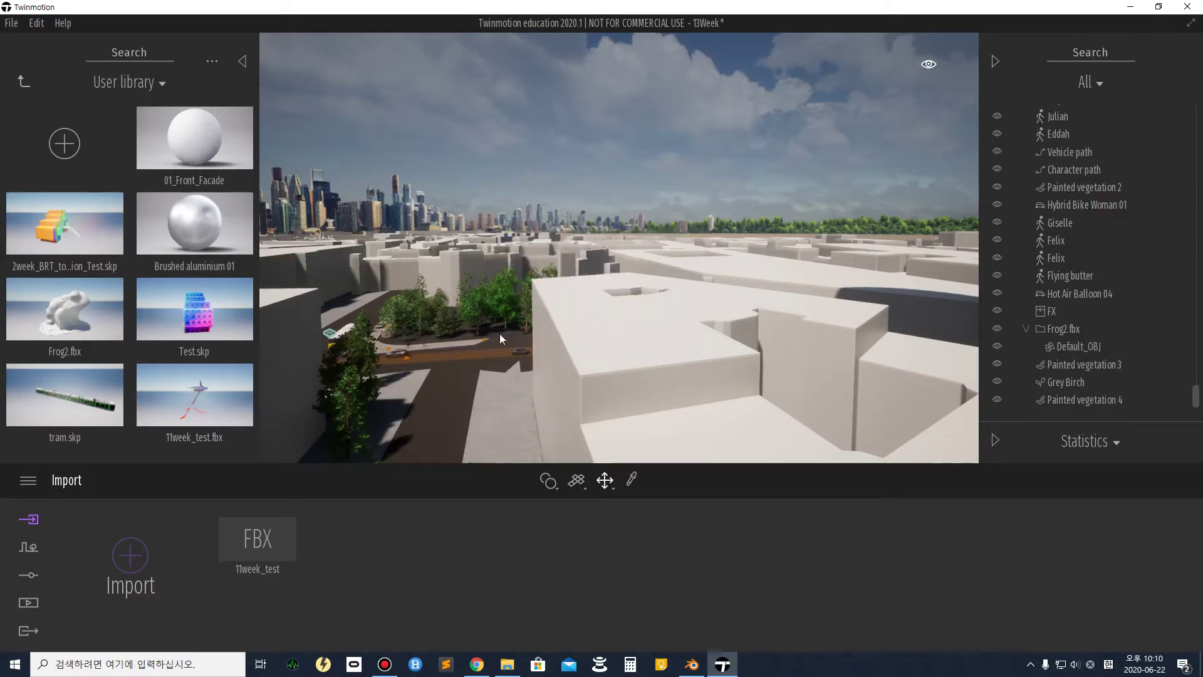
# Go to the park around Frog2.fbx and place 11week_test.fbx from the user library among its trees.
pyautogui.click(1073, 332)
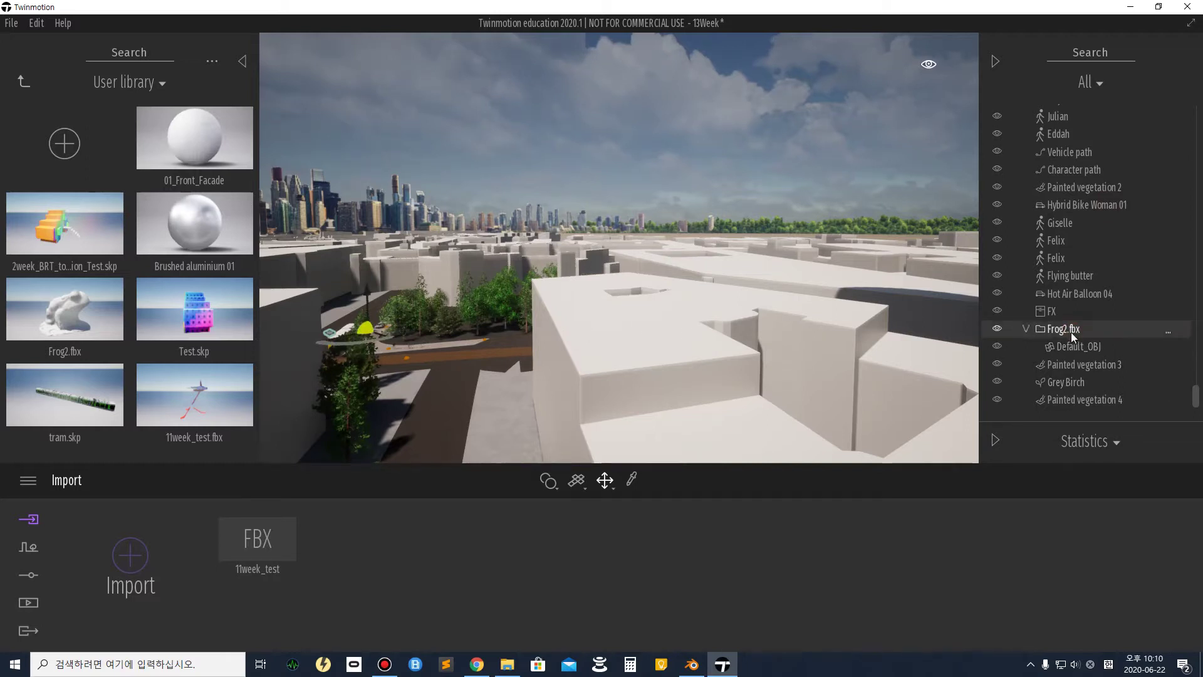
pyautogui.doubleClick(1070, 333)
pyautogui.scroll(-10, 570, 331)
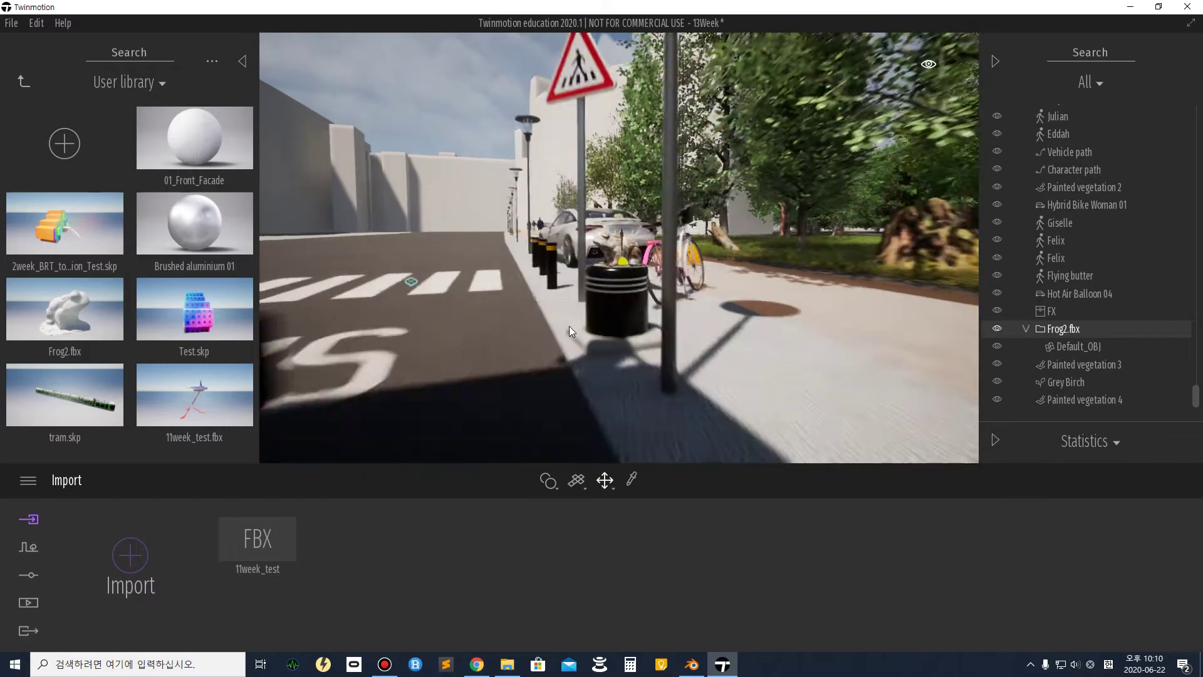
pyautogui.moveTo(619, 316); pyautogui.dragTo(858, 321, button='right')
pyautogui.scroll(-6, 619, 248)
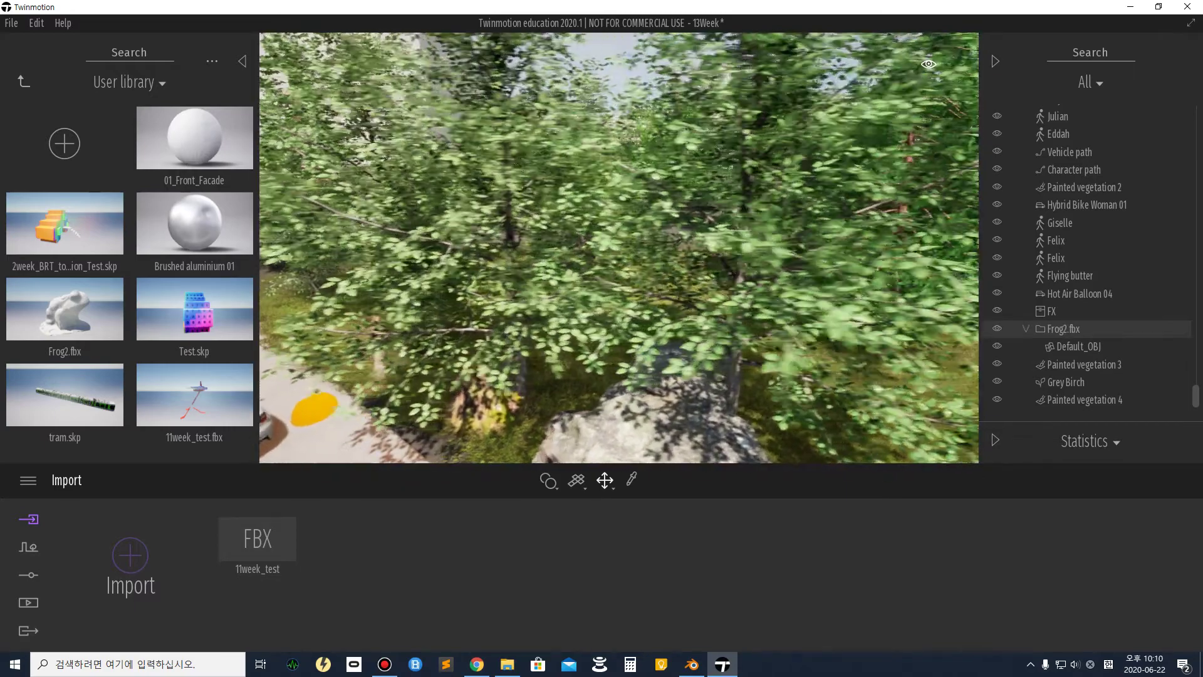
pyautogui.scroll(-8, 643, 304)
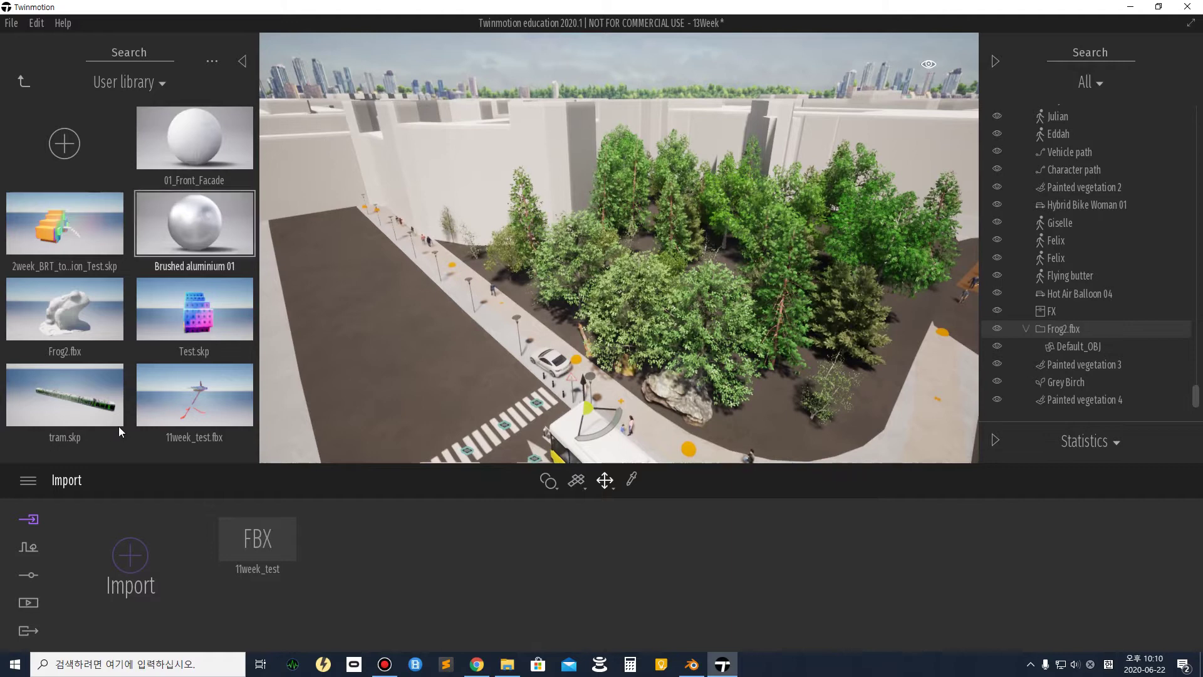
pyautogui.moveTo(177, 416); pyautogui.dragTo(611, 245)
# Examine the placed model from above the park and from its rolled page end.
pyautogui.moveTo(612, 245); pyautogui.dragTo(630, 223, button='right')
pyautogui.press('e')
pyautogui.press('e')
pyautogui.press('w')
pyautogui.press('q')
pyautogui.press('w')
pyautogui.press('s')
pyautogui.press('a')
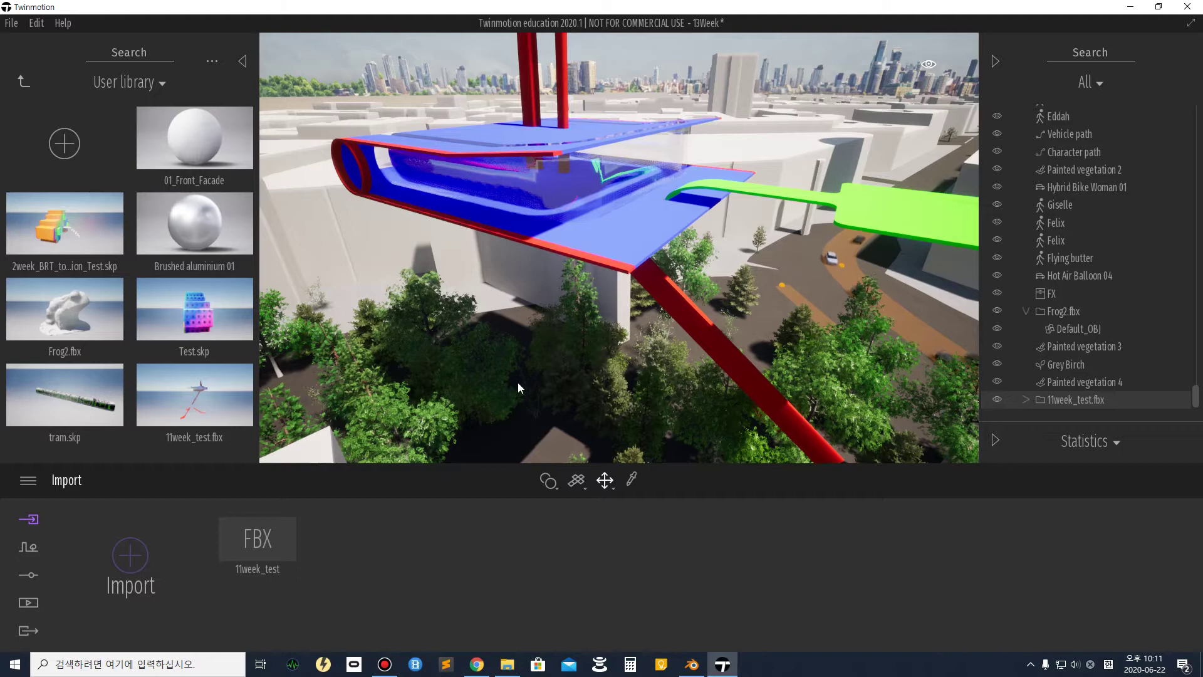
pyautogui.moveTo(472, 216); pyautogui.dragTo(486, 178, button='right')
pyautogui.press('a')
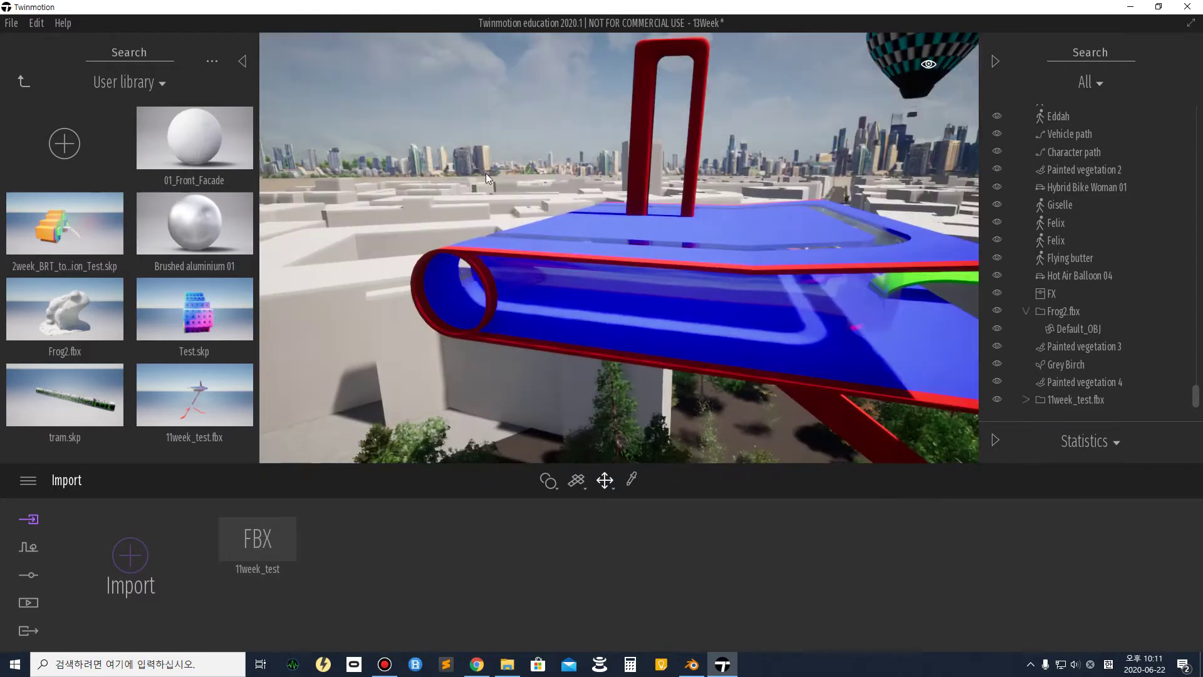
# Try the Concrete slabs 01 material on the blue page surfaces with its scale at 0.10.
pyautogui.click(26, 82)
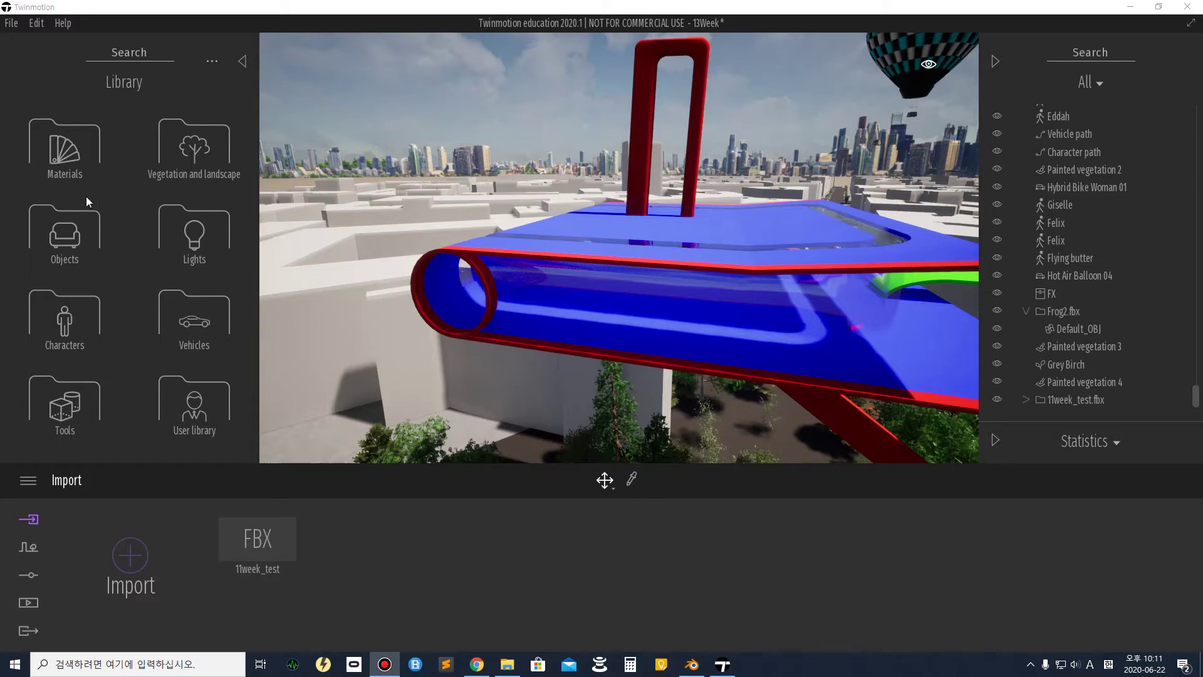
pyautogui.click(74, 160)
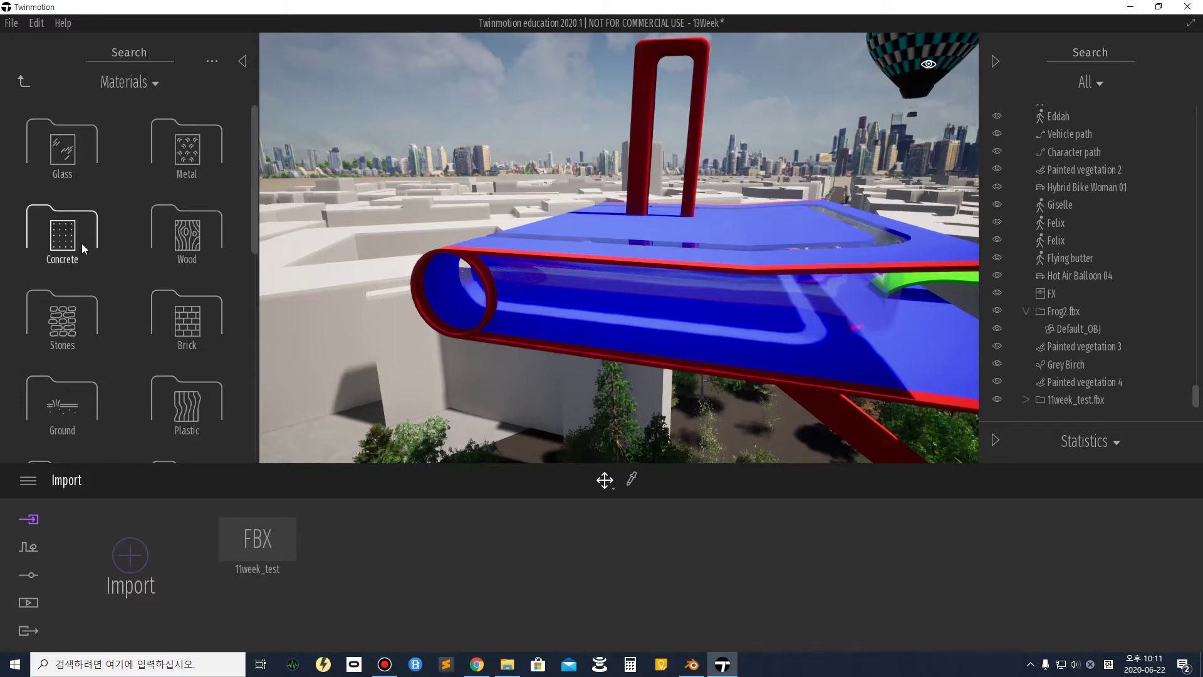
pyautogui.click(70, 238)
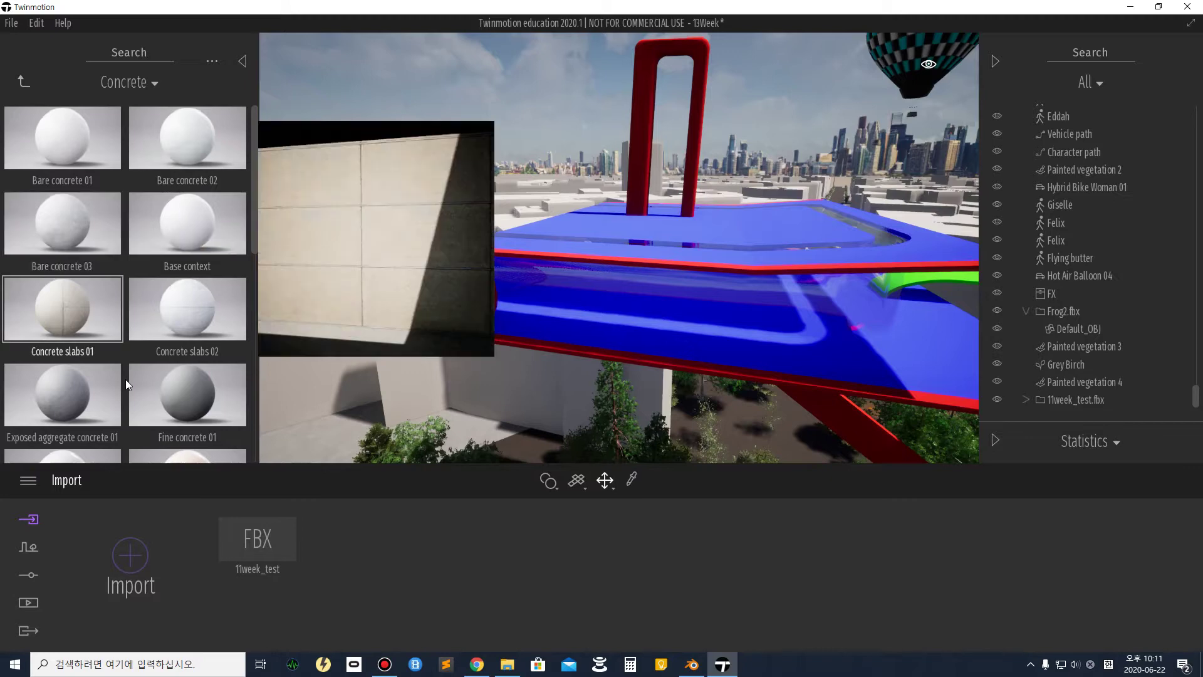
pyautogui.moveTo(72, 322); pyautogui.dragTo(638, 230)
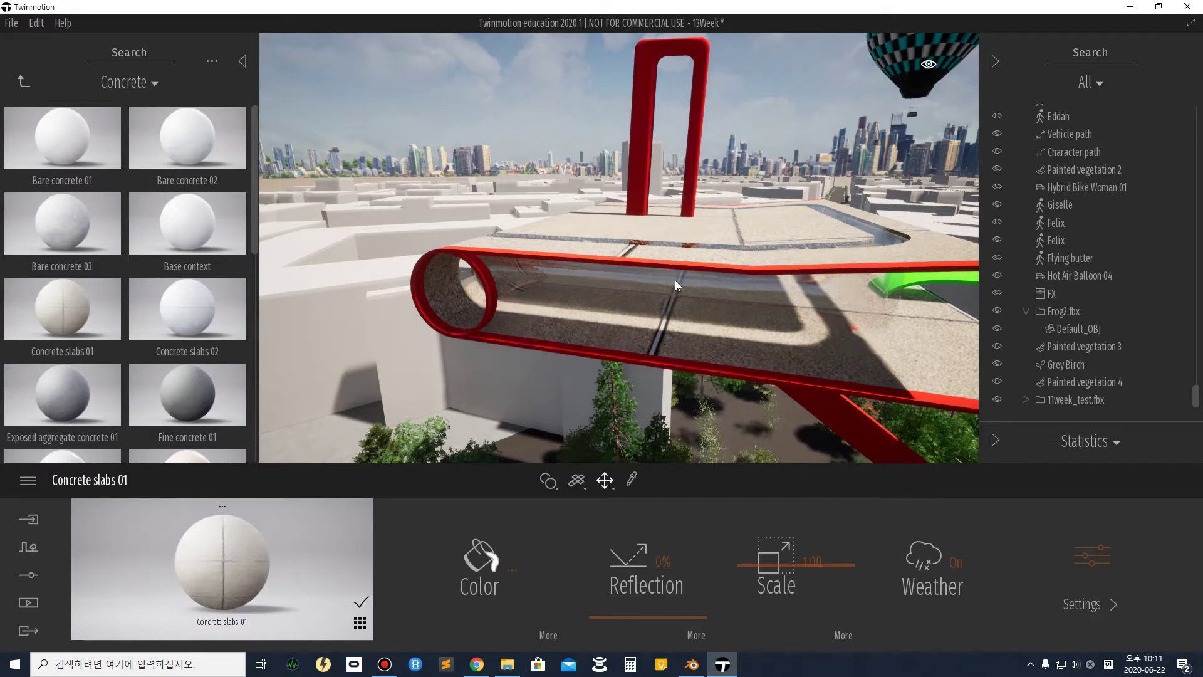
pyautogui.moveTo(776, 566); pyautogui.dragTo(783, 596)
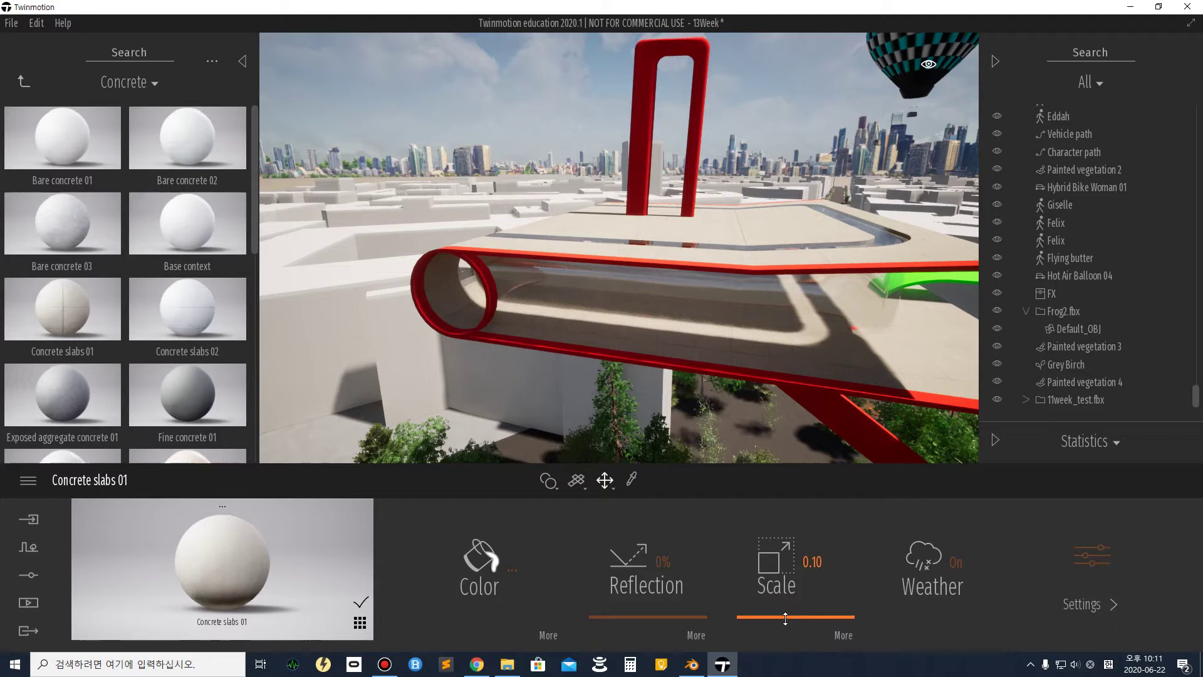
pyautogui.moveTo(793, 580); pyautogui.dragTo(795, 613)
# Apply the Bare concrete 03 material to the page surfaces and set its scale to 0.10.
pyautogui.moveTo(98, 224); pyautogui.dragTo(682, 239)
pyautogui.moveTo(808, 586); pyautogui.dragTo(817, 594)
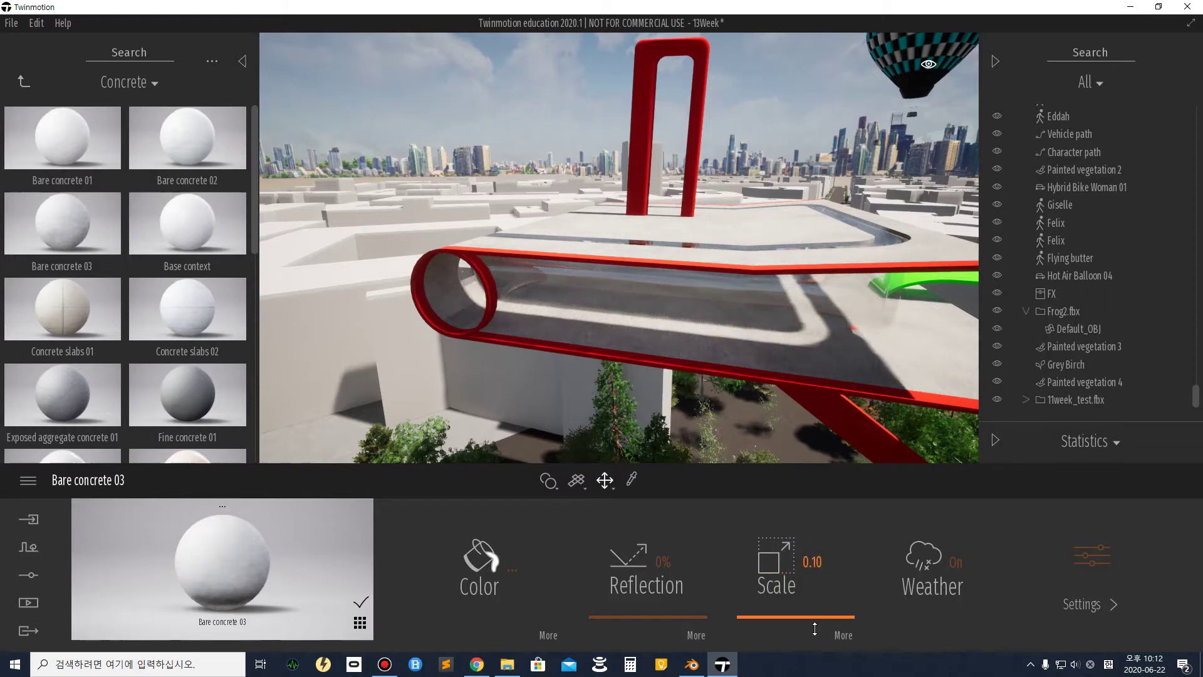
pyautogui.click(842, 636)
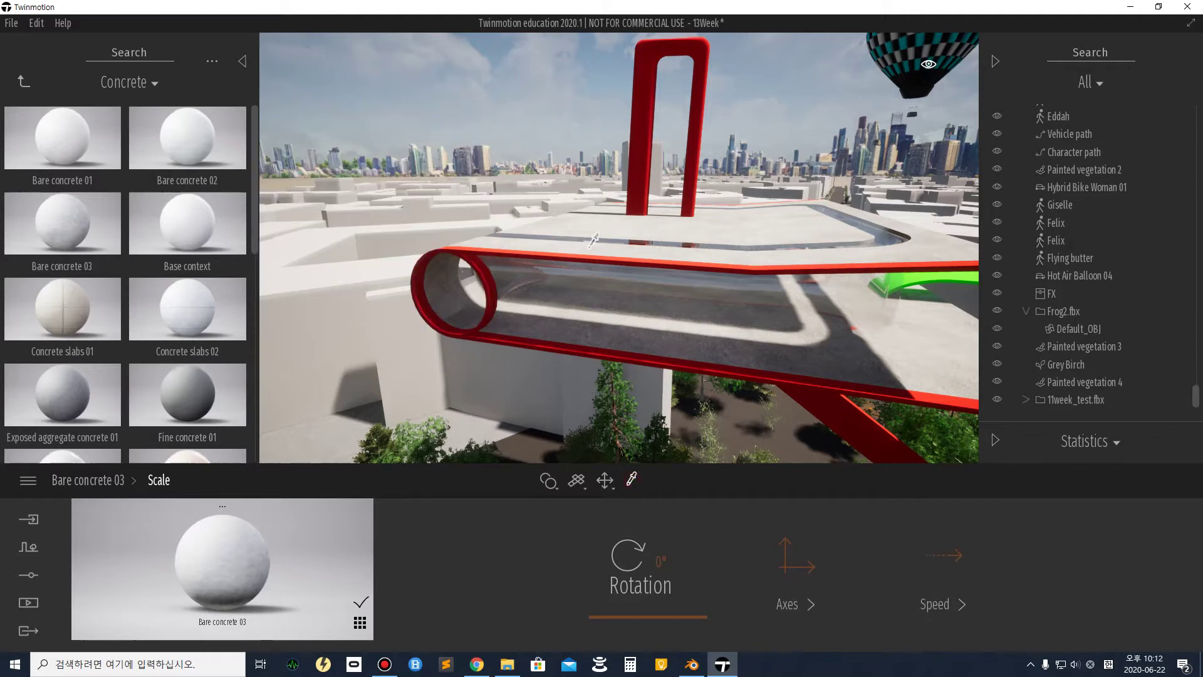
# Apply the Poured concrete 03 material to the red frame and edges and set its scale to 0.64.
pyautogui.click(589, 204)
pyautogui.click(651, 118)
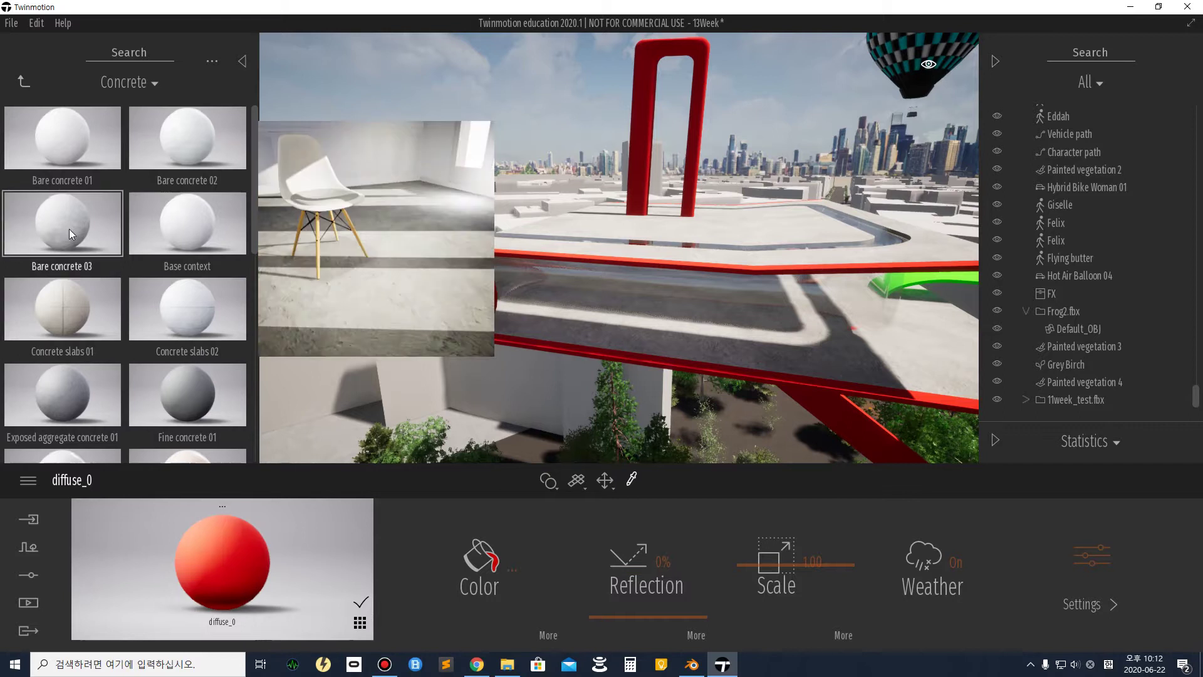
pyautogui.click(24, 82)
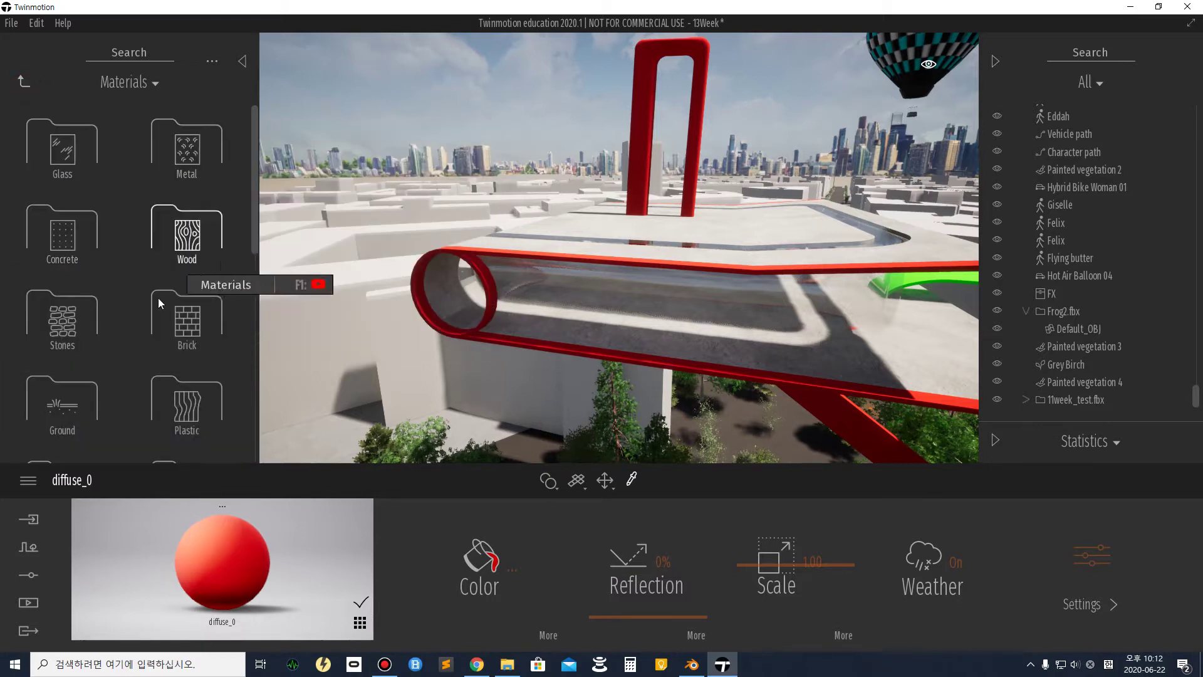
pyautogui.scroll(-3, 169, 367)
pyautogui.scroll(5, 170, 370)
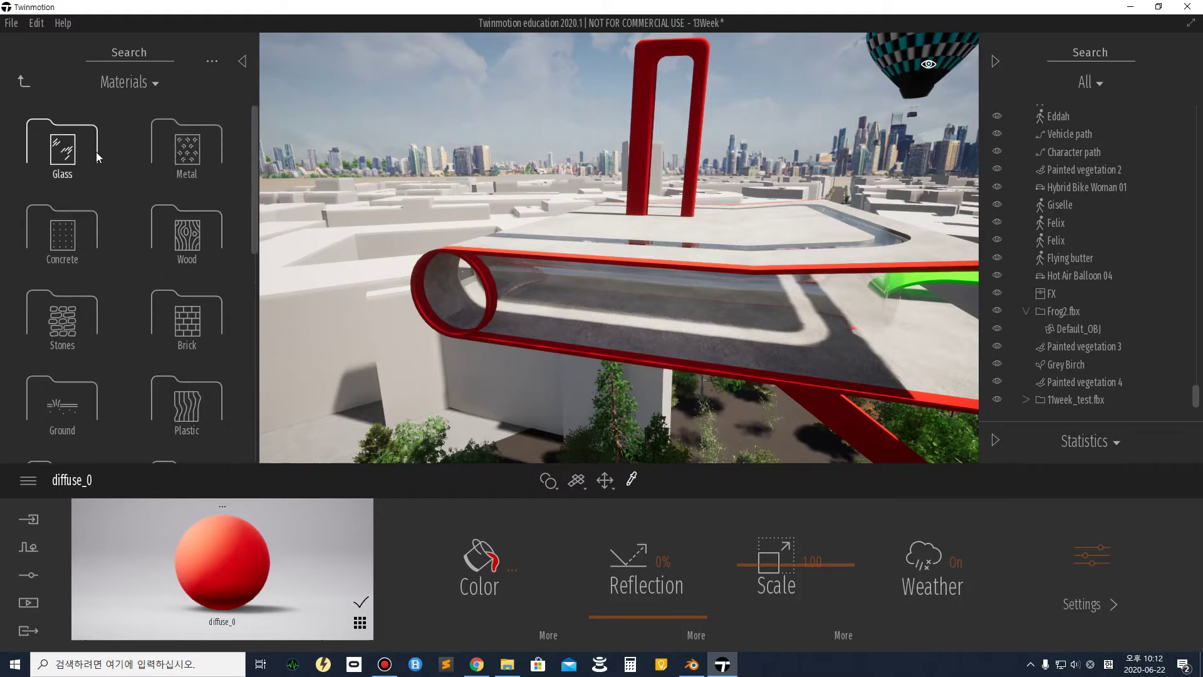
pyautogui.click(63, 236)
pyautogui.scroll(-1, 173, 398)
pyautogui.scroll(-2, 168, 376)
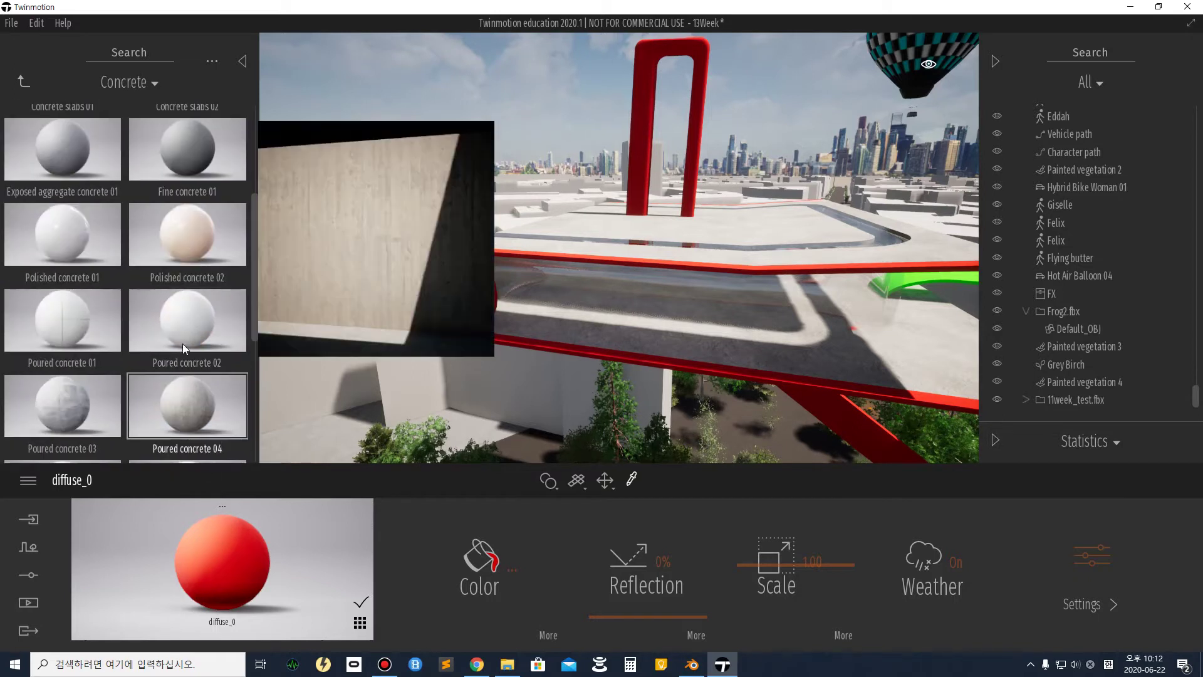
pyautogui.scroll(-1, 112, 354)
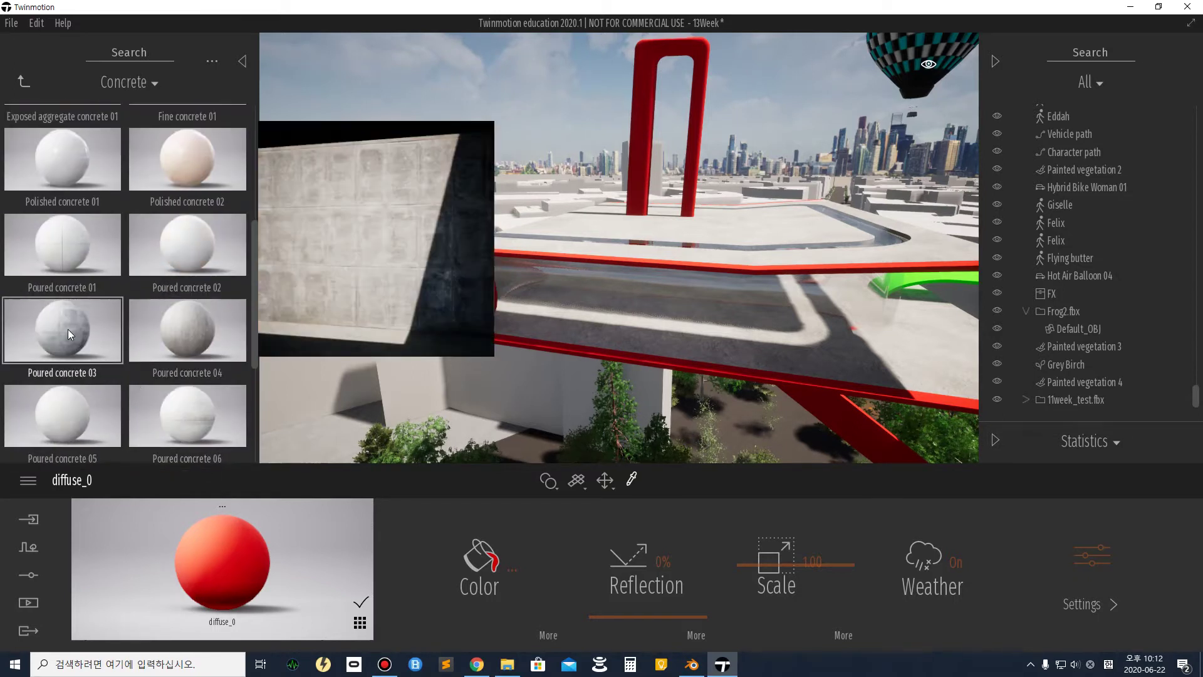
pyautogui.moveTo(589, 145); pyautogui.dragTo(641, 126)
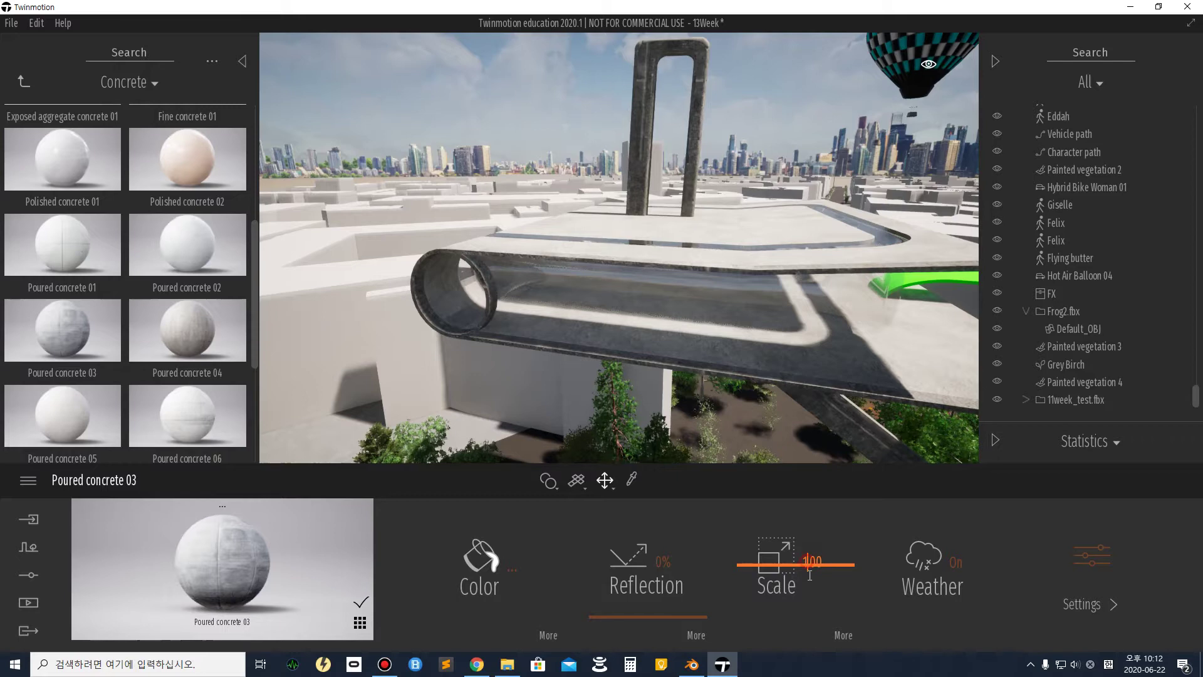
pyautogui.moveTo(842, 574); pyautogui.dragTo(840, 586)
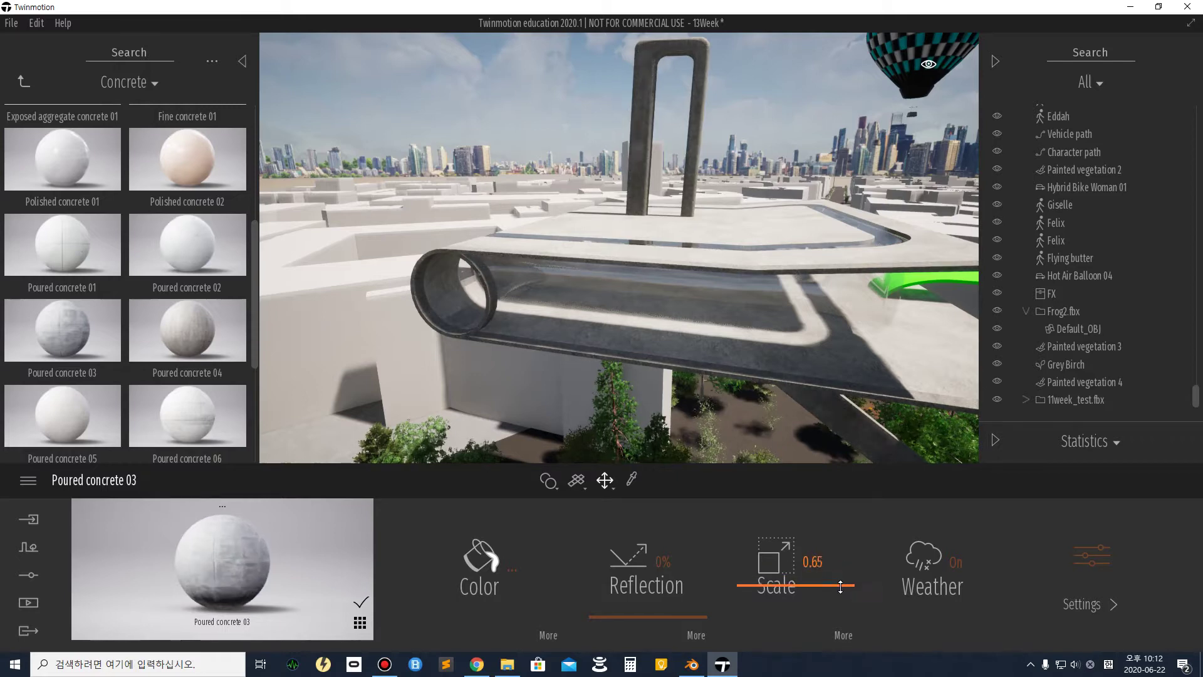
# Try the Striated concrete 01 material on the green walkway.
pyautogui.moveTo(634, 304); pyautogui.dragTo(858, 302, button='right')
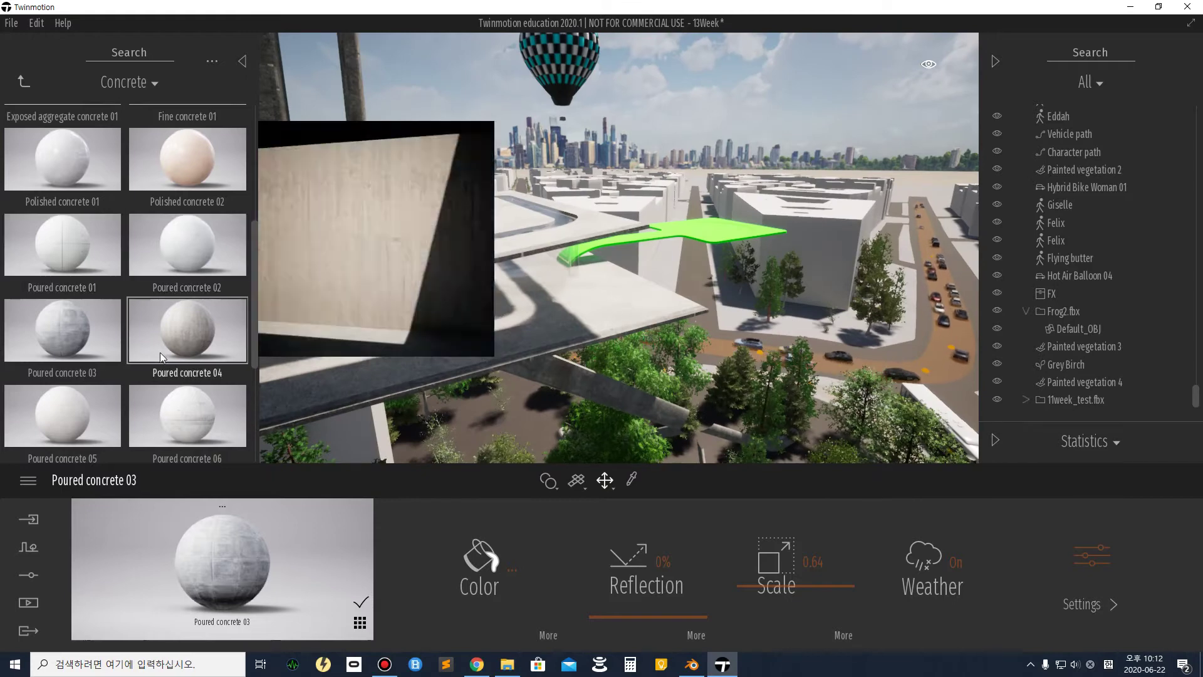
pyautogui.scroll(-2, 160, 354)
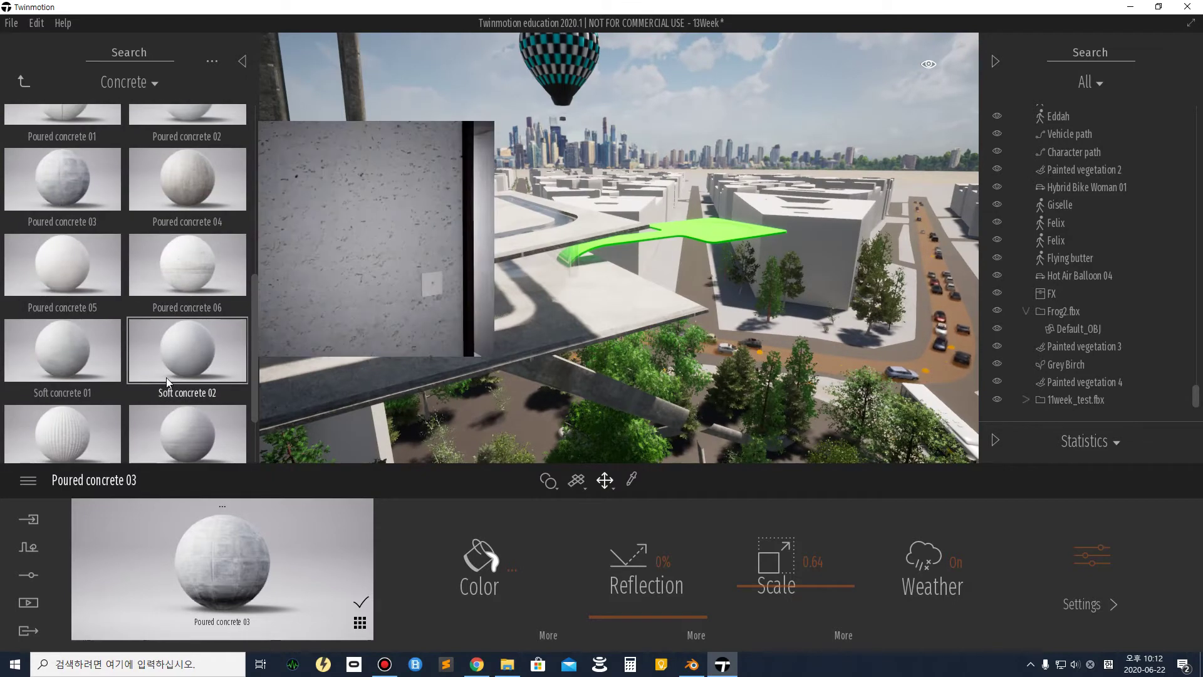
pyautogui.moveTo(42, 438); pyautogui.dragTo(715, 237)
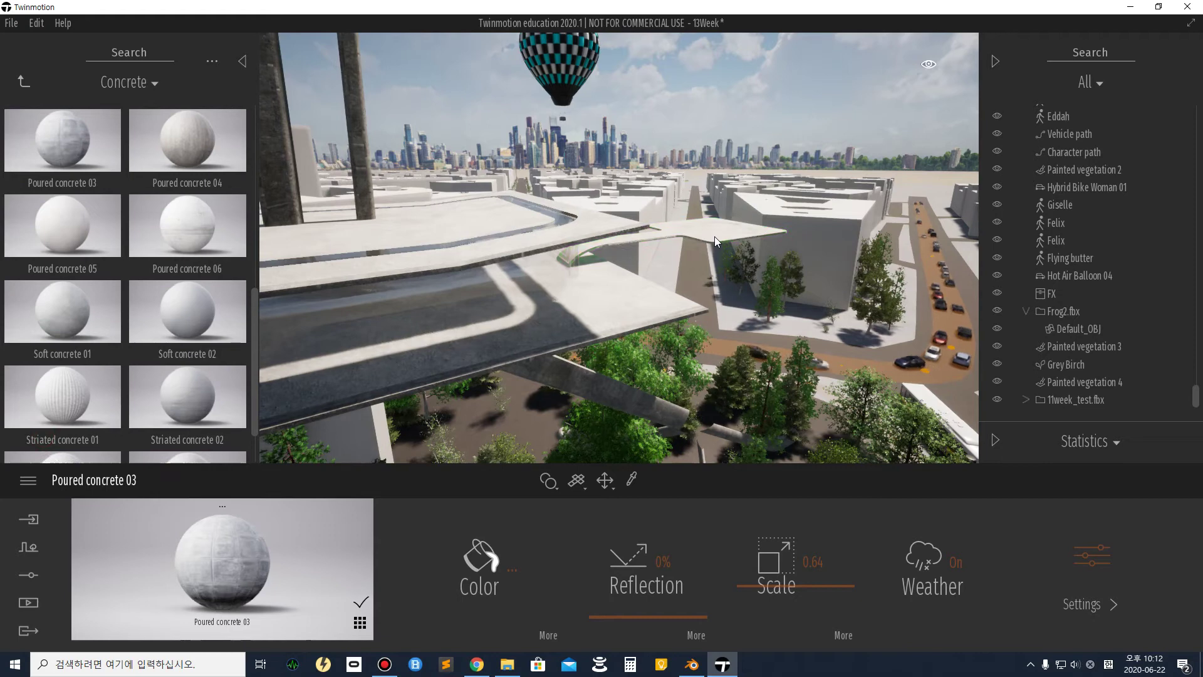
pyautogui.moveTo(55, 388); pyautogui.dragTo(735, 228)
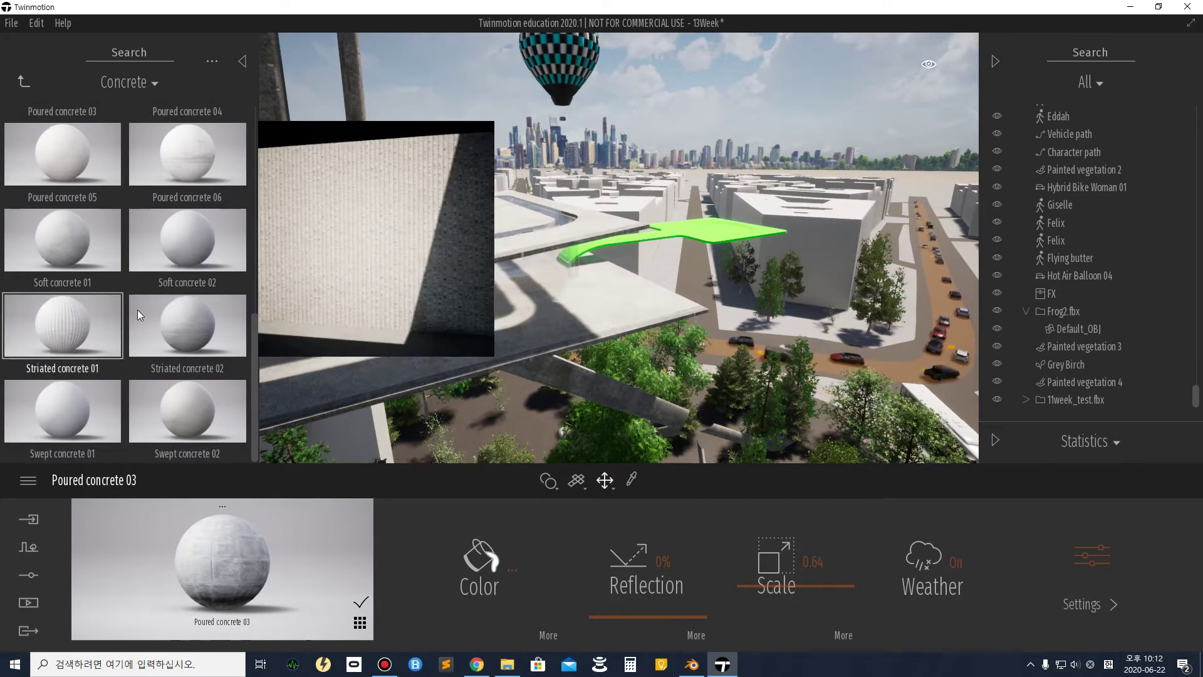
# Apply the Honeycomb design plastic material to the green walkway.
pyautogui.click(23, 82)
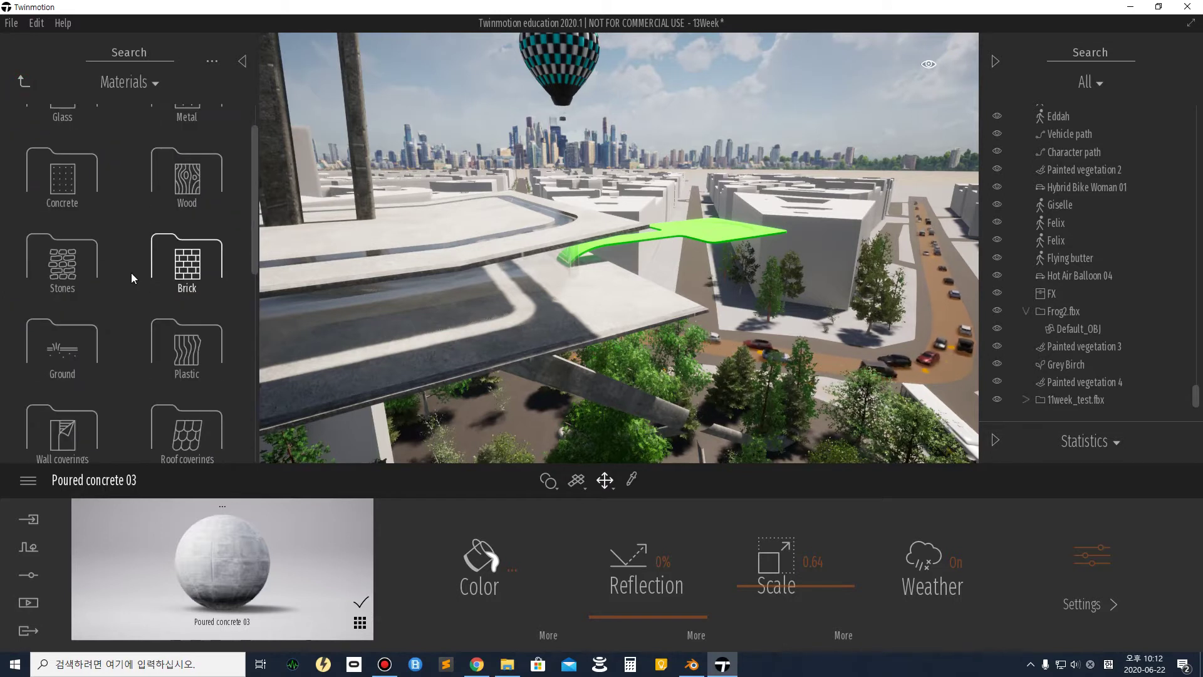
pyautogui.scroll(-2, 181, 280)
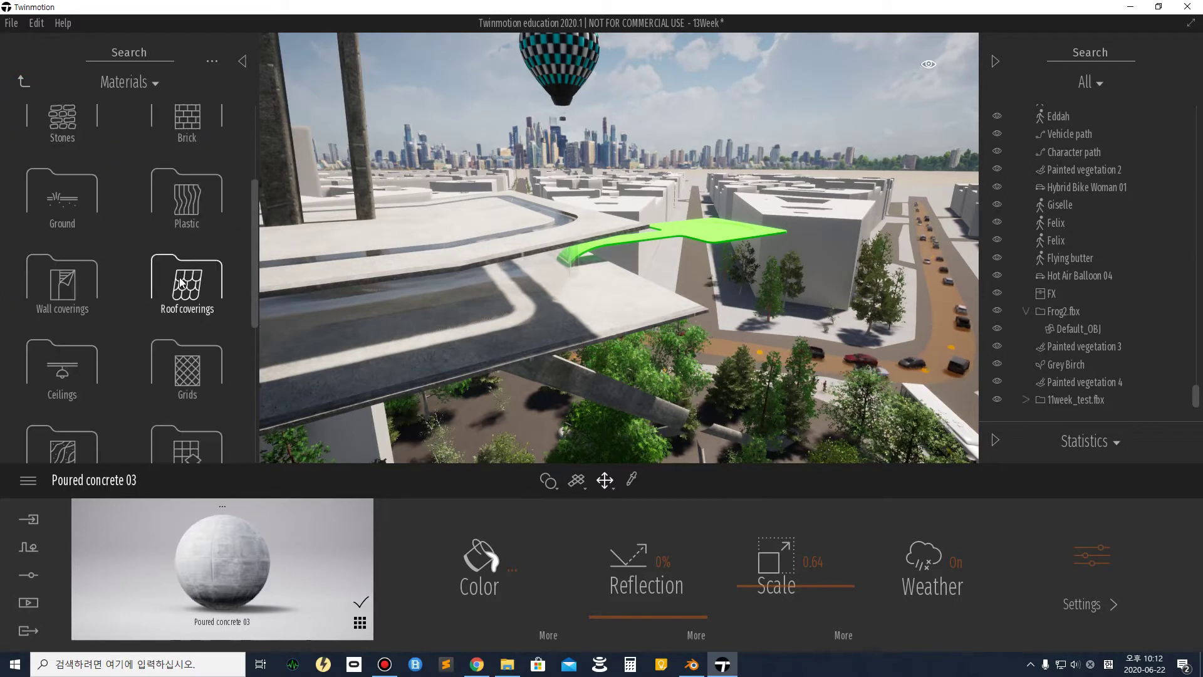
pyautogui.scroll(-1, 182, 280)
pyautogui.click(205, 132)
pyautogui.scroll(-3, 94, 247)
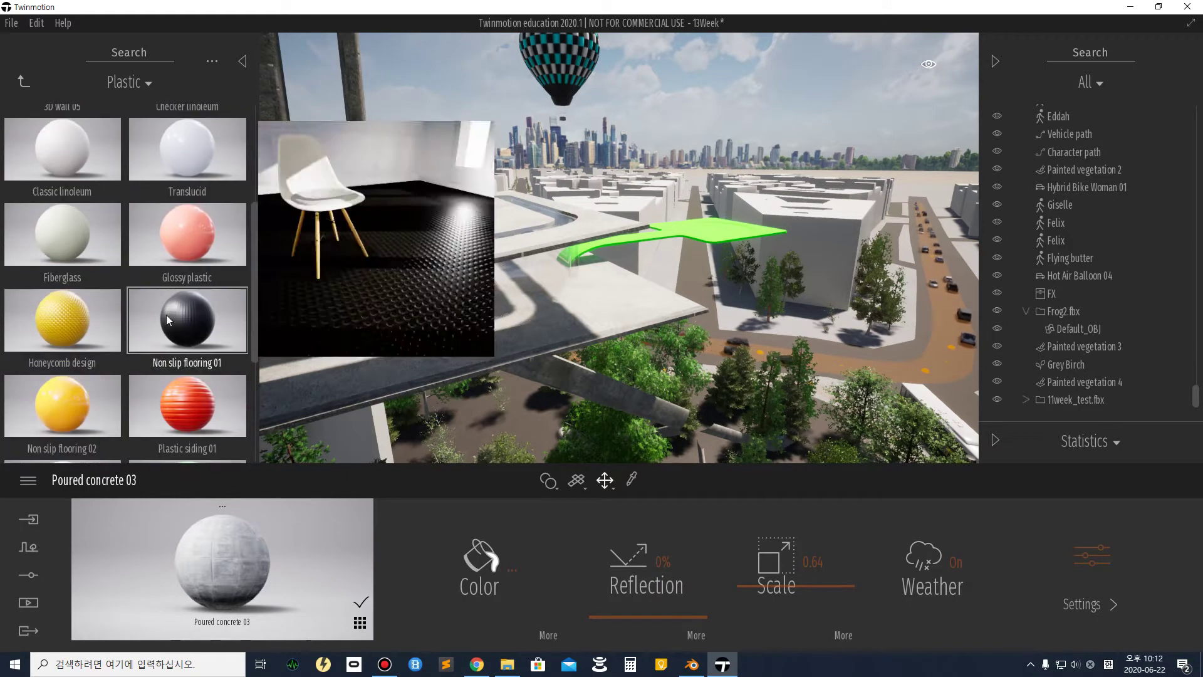
pyautogui.moveTo(70, 322); pyautogui.dragTo(713, 235)
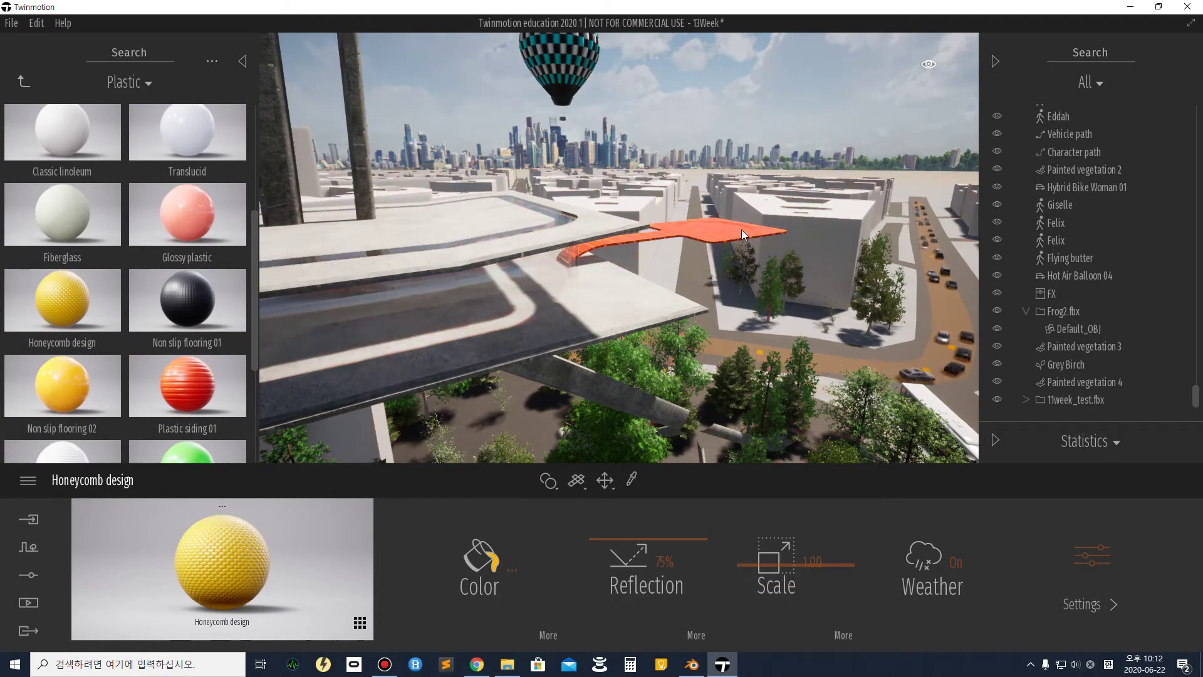
# Try the Plastic siding 01 material at a reduced scale on the walkway and replace it with Rubber.
pyautogui.moveTo(767, 567); pyautogui.dragTo(759, 584)
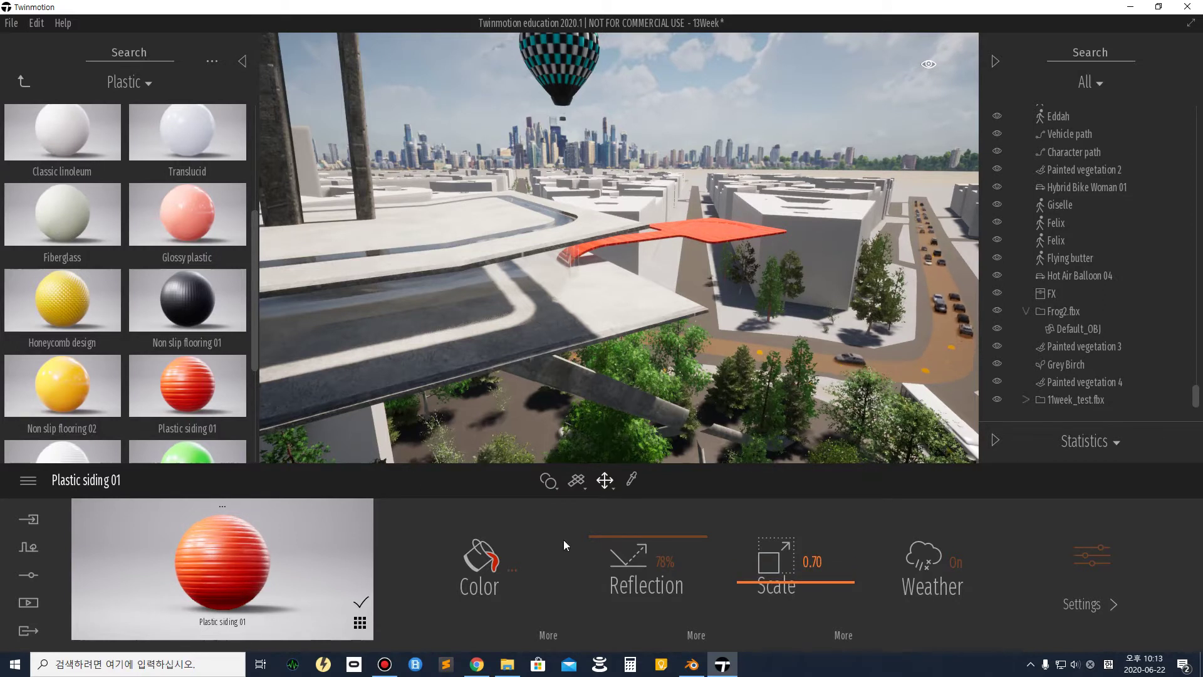
pyautogui.scroll(-2, 81, 391)
pyautogui.moveTo(74, 345)
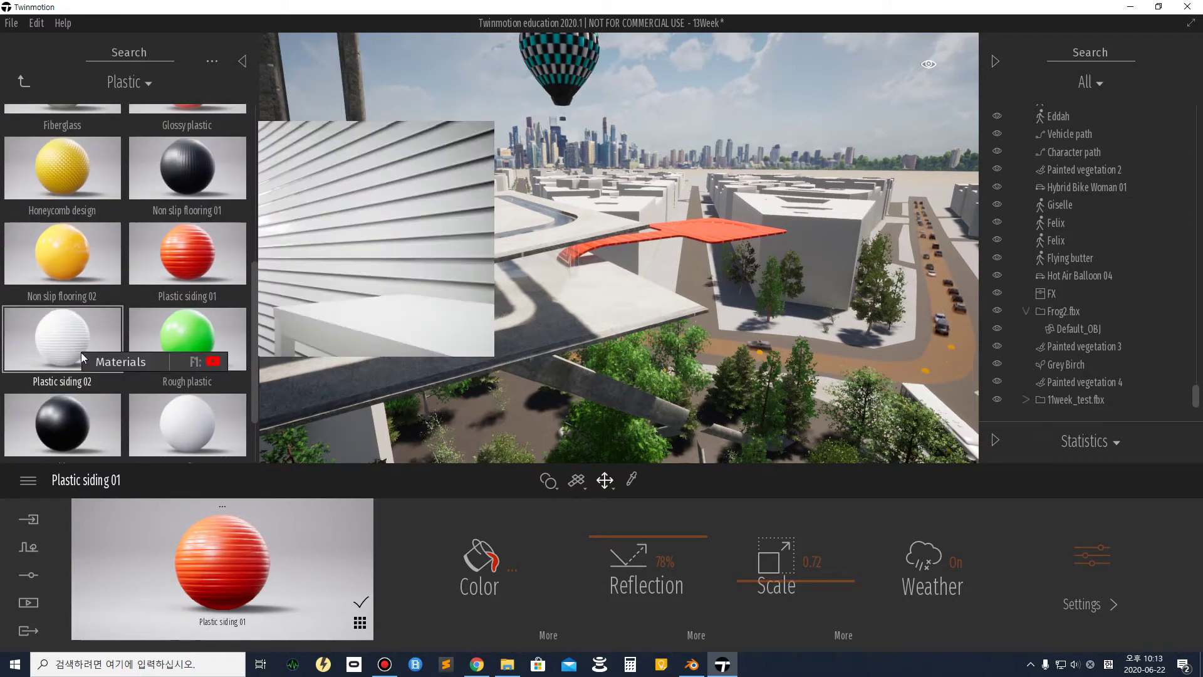
pyautogui.moveTo(94, 412); pyautogui.dragTo(155, 412)
pyautogui.moveTo(69, 341); pyautogui.dragTo(708, 229)
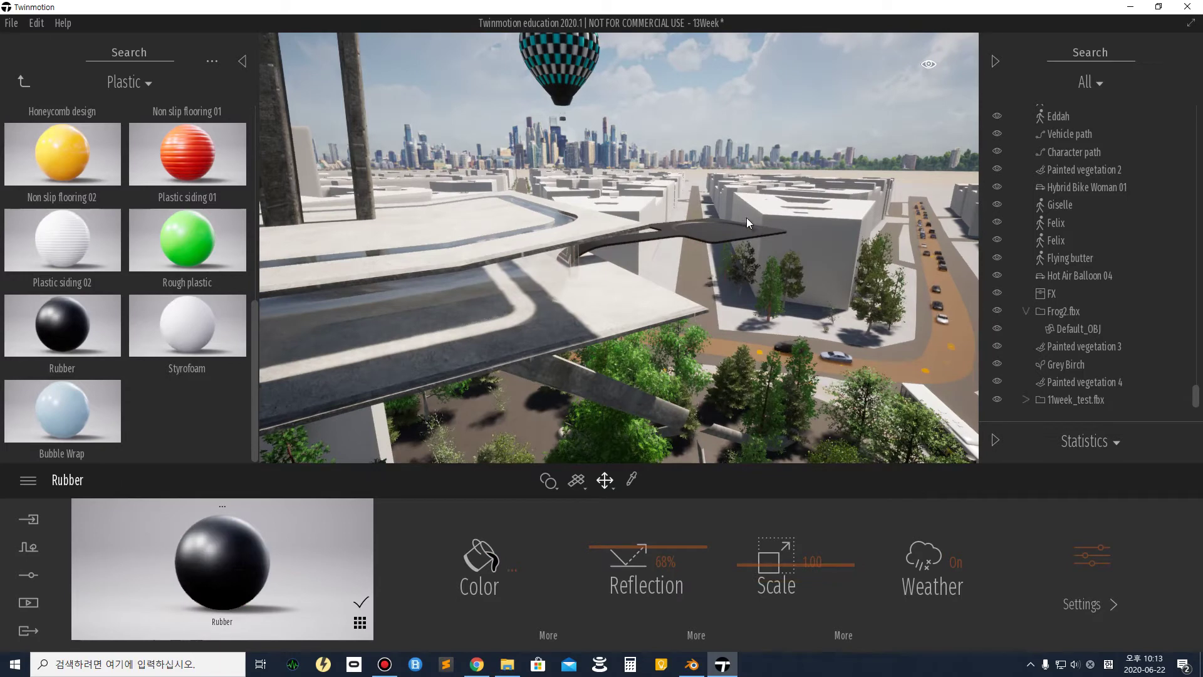
# Try the Clear glass and Reflective glass materials on the building's curved glazing.
pyautogui.moveTo(651, 266); pyautogui.dragTo(711, 277, button='right')
pyautogui.press('w')
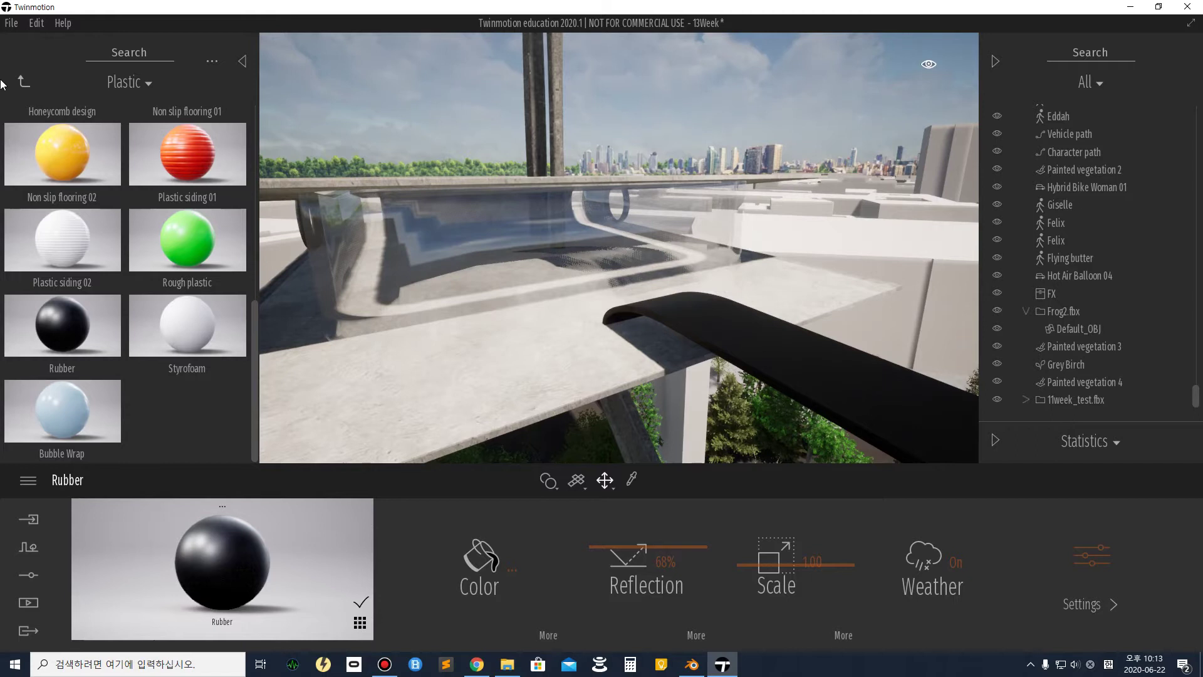
pyautogui.click(28, 83)
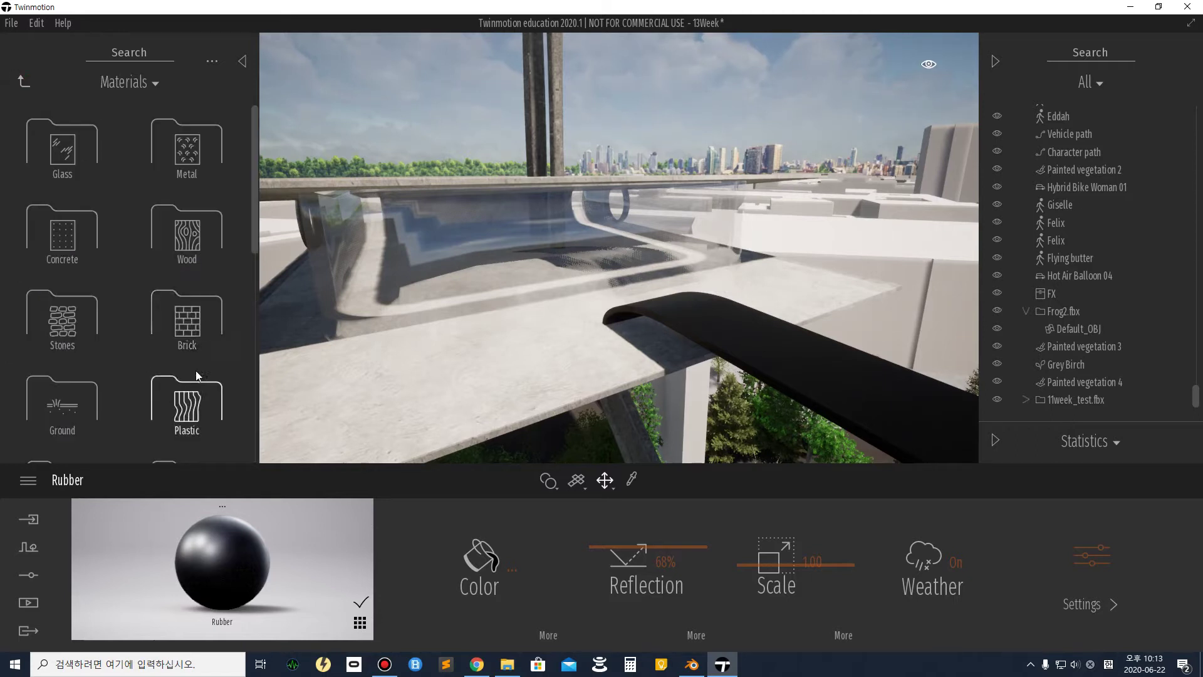
pyautogui.scroll(-6, 96, 383)
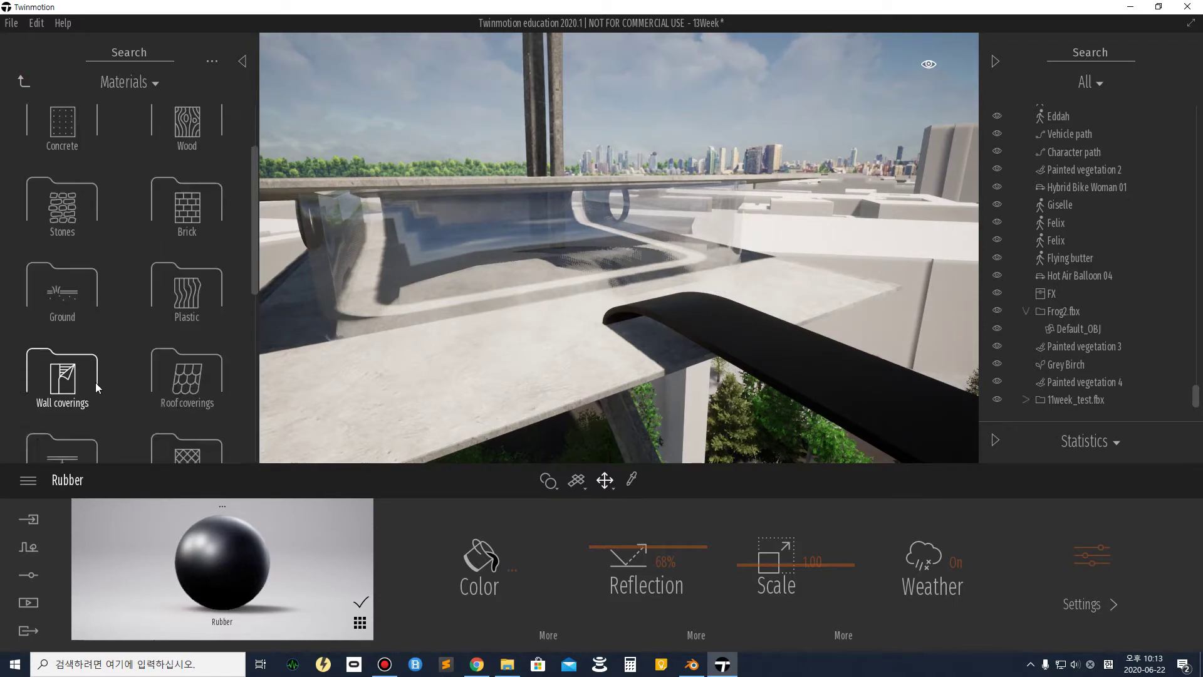
pyautogui.scroll(5, 97, 389)
pyautogui.scroll(6, 99, 391)
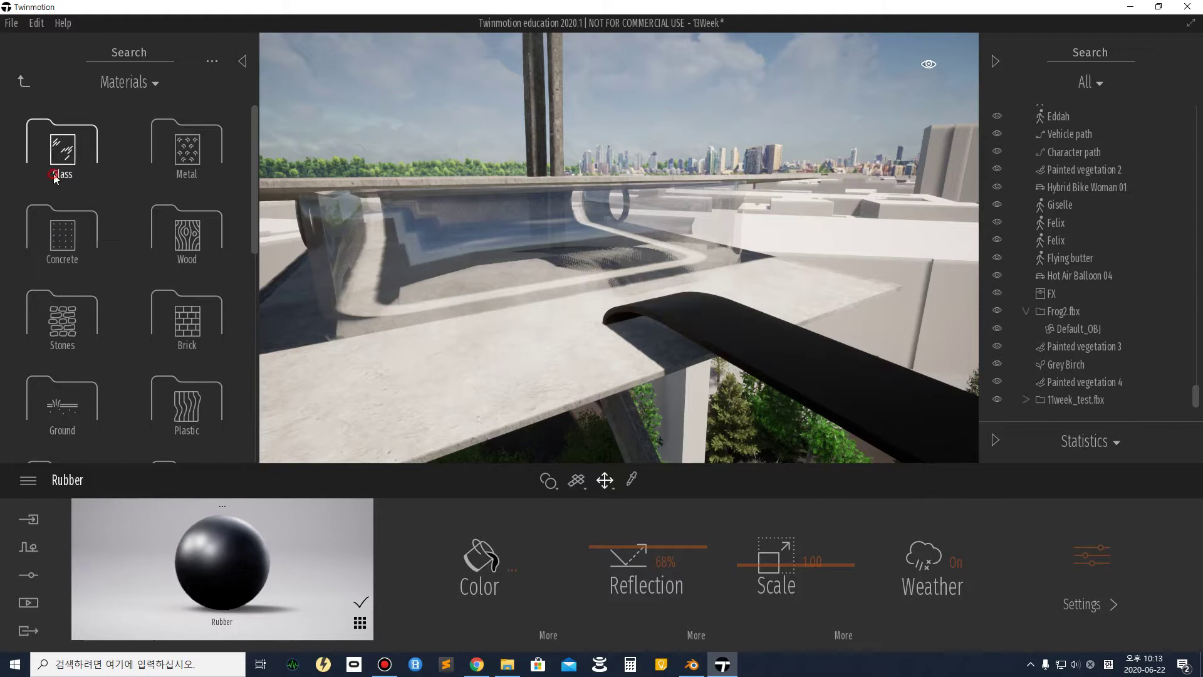
pyautogui.click(62, 150)
pyautogui.moveTo(80, 136); pyautogui.dragTo(543, 260)
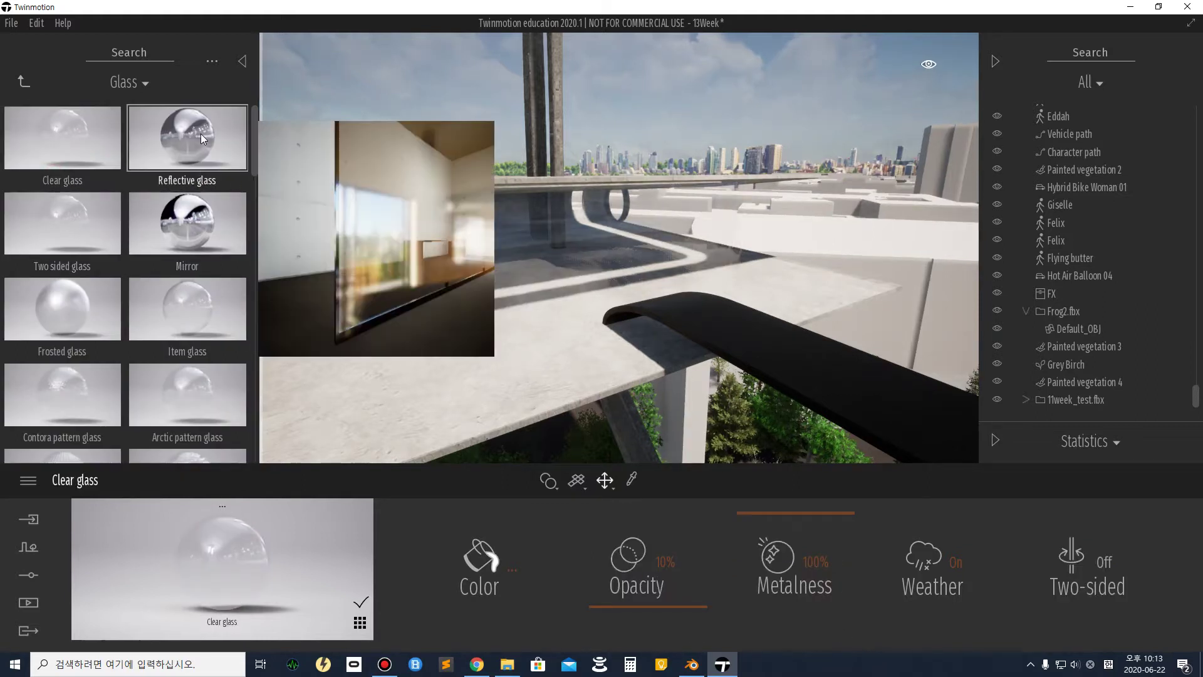
pyautogui.moveTo(200, 133); pyautogui.dragTo(543, 268)
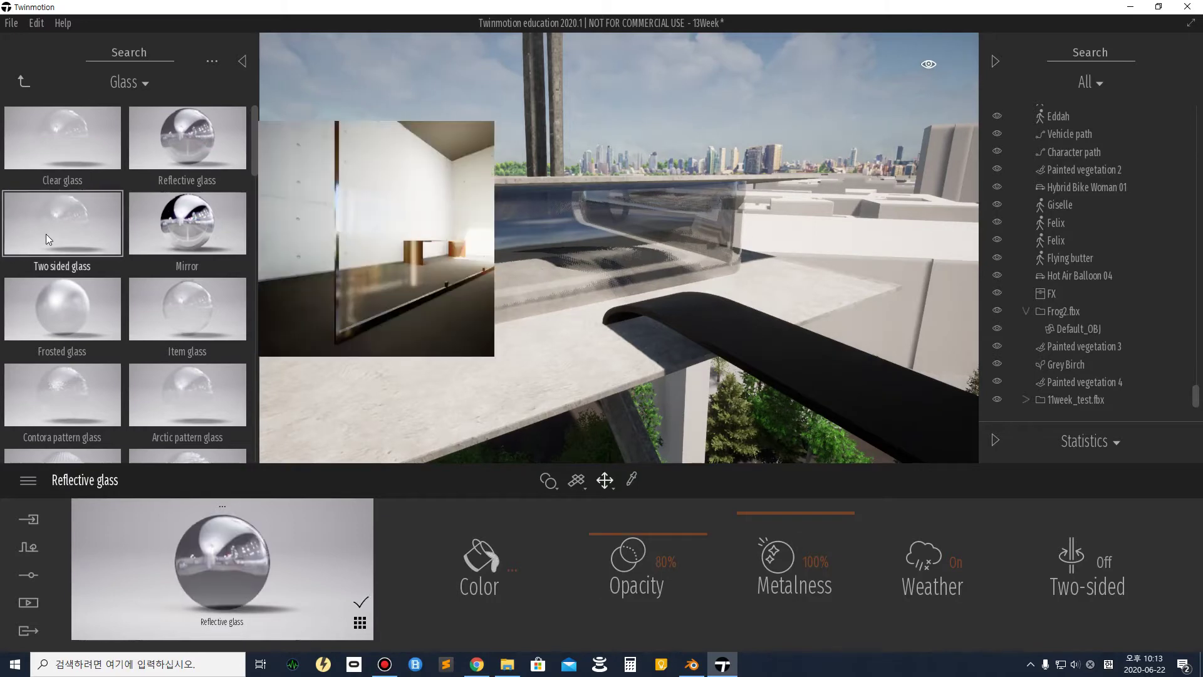
# Apply the Two sided glass material to the curved glazing and examine the concrete interior.
pyautogui.press('w')
pyautogui.moveTo(418, 257); pyautogui.dragTo(495, 251, button='right')
pyautogui.press('w')
pyautogui.press('e')
pyautogui.press('q')
pyautogui.press('w')
pyautogui.press('e')
pyautogui.press('q')
pyautogui.press('s')
# Browse the Brick and Concrete materials for a possible interior wall and floor finish.
pyautogui.click(24, 80)
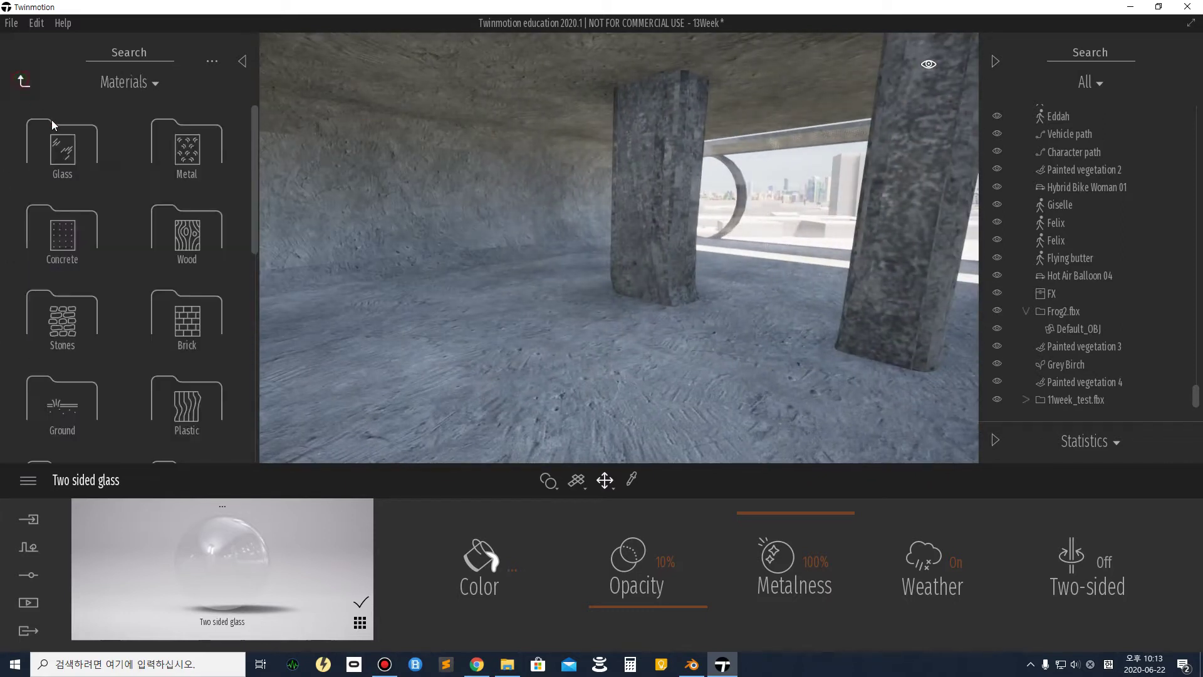
pyautogui.click(176, 337)
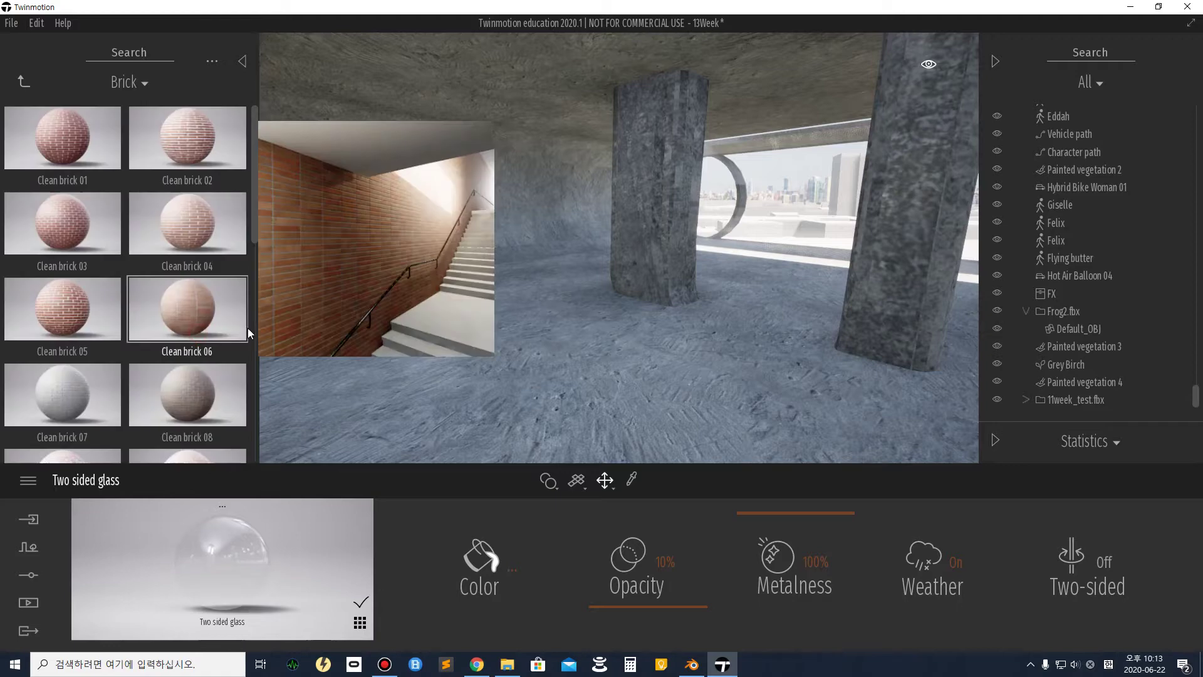
pyautogui.moveTo(77, 317); pyautogui.dragTo(152, 298)
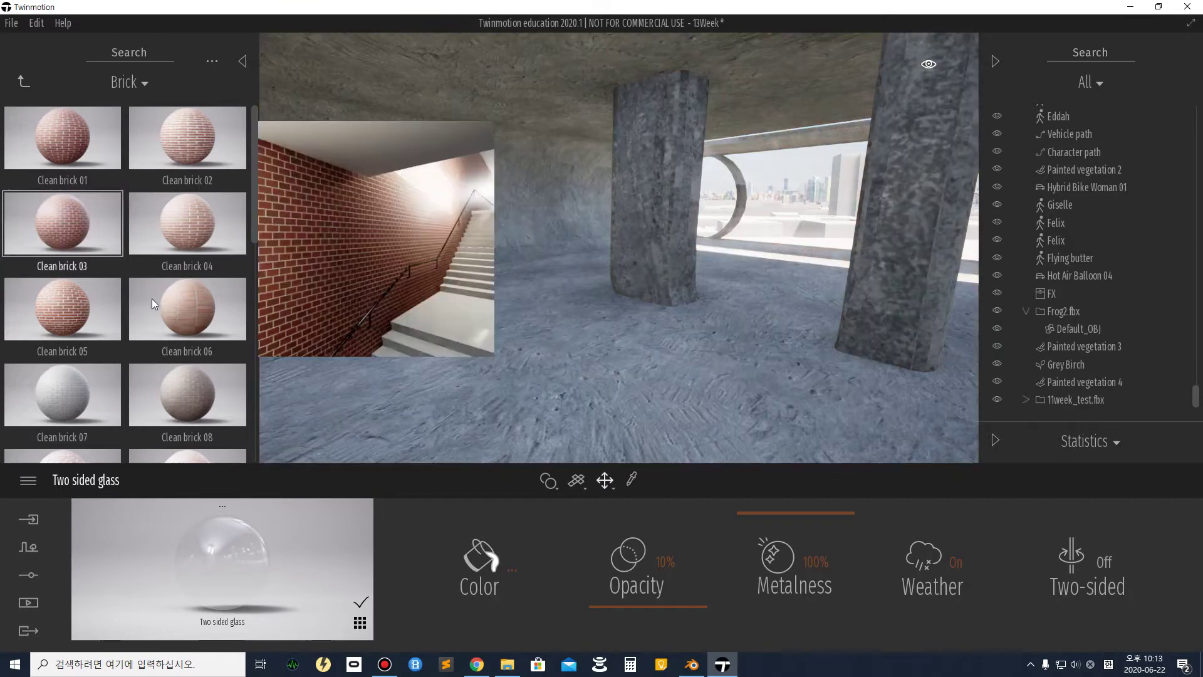
pyautogui.click(21, 87)
pyautogui.click(73, 259)
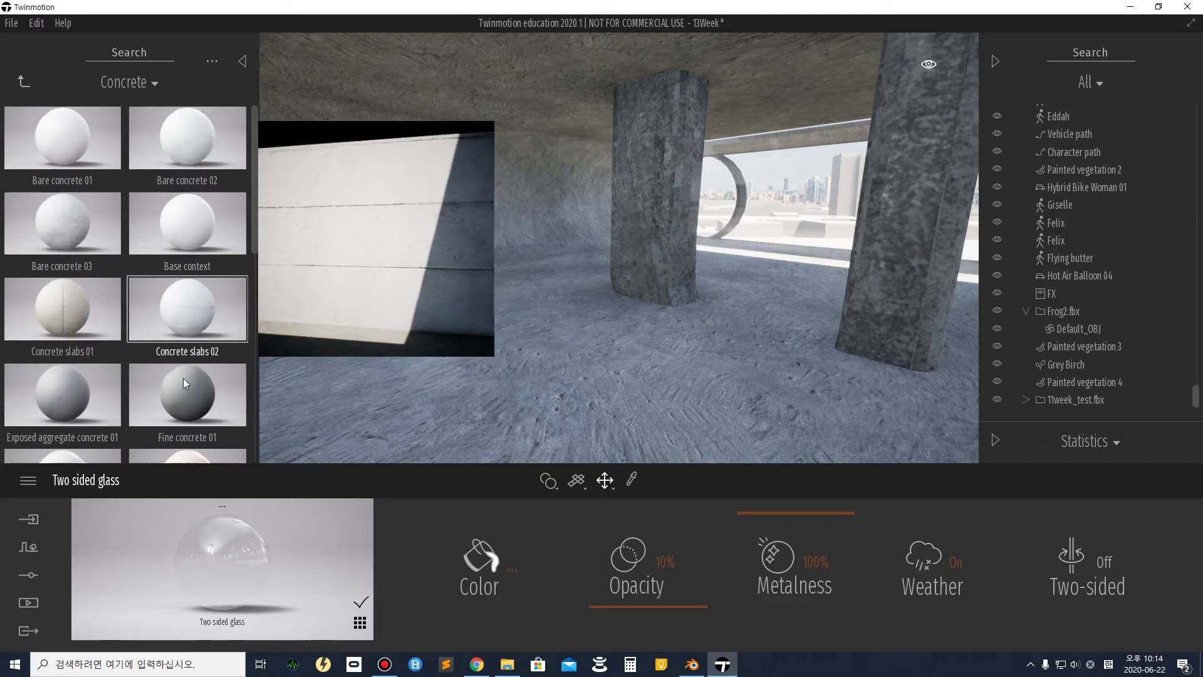
pyautogui.scroll(-1, 190, 409)
pyautogui.click(24, 81)
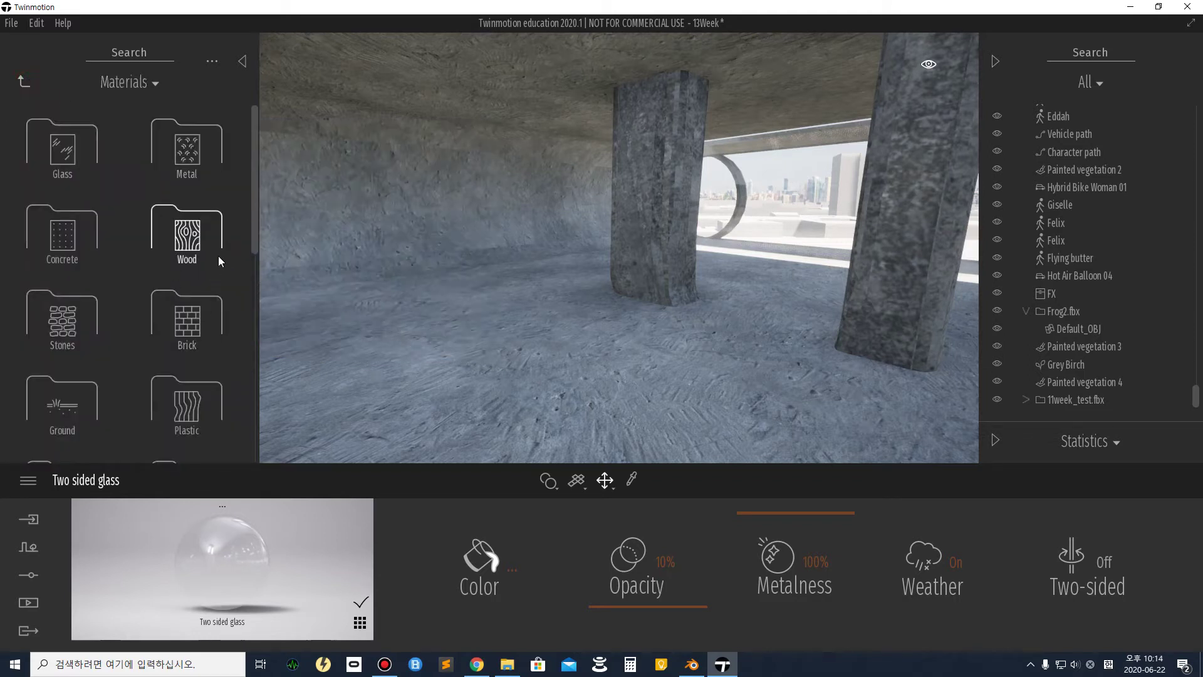
# Set the scale to 0.05 for the interior's Bare concrete 03 material and for the columns' Poured concrete 03 material.
pyautogui.click(423, 220)
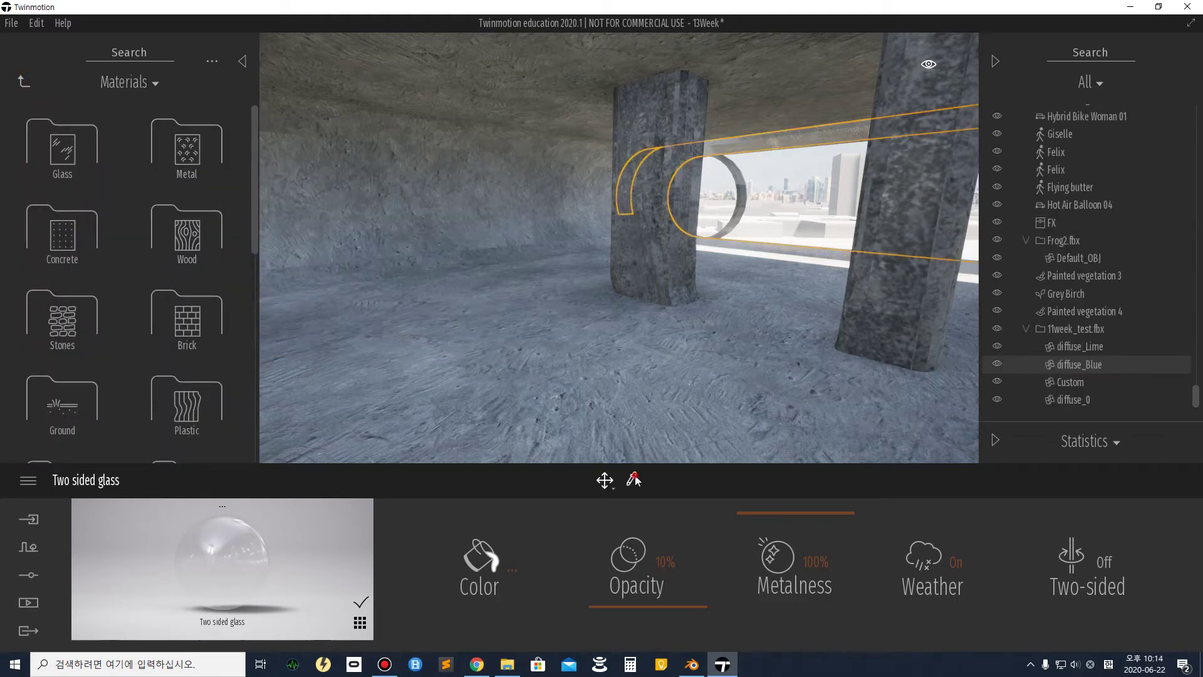
pyautogui.click(520, 174)
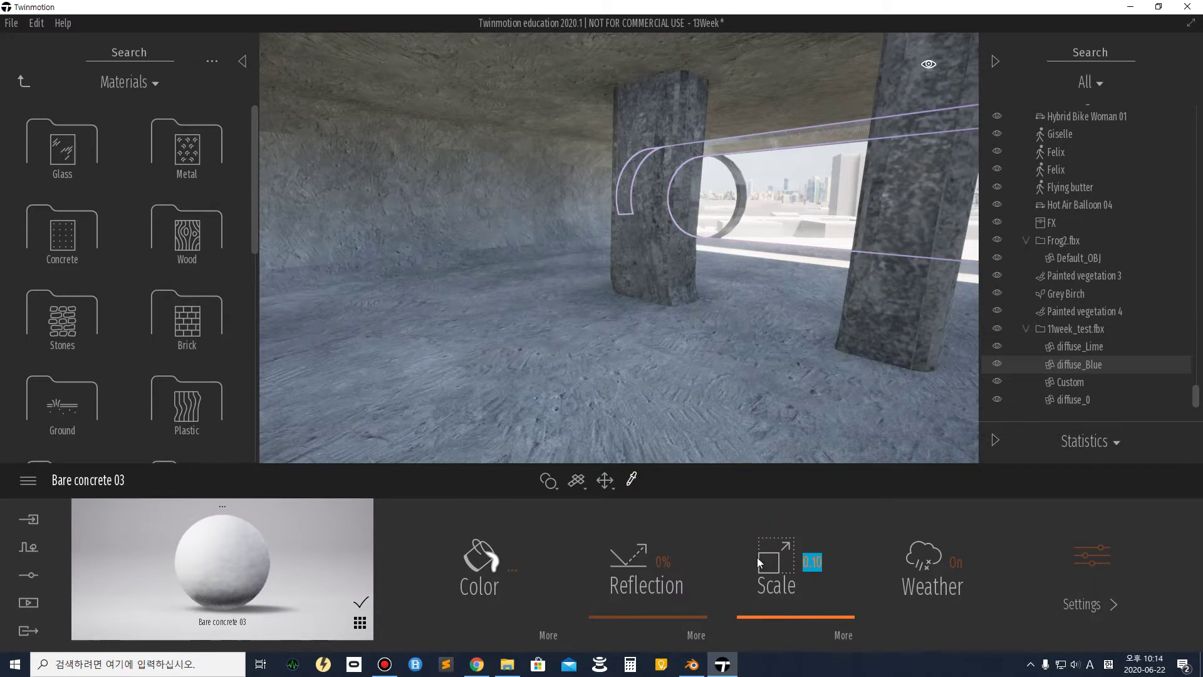
pyautogui.write('0.')
pyautogui.write('1')
pyautogui.press('Return')
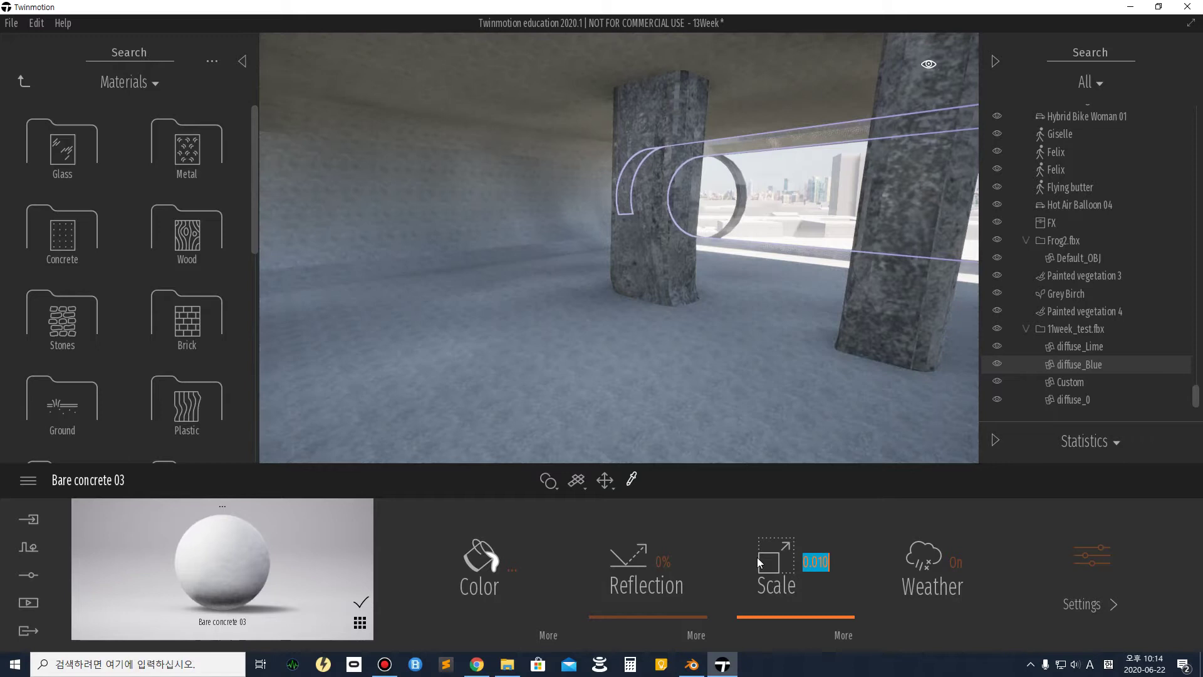
pyautogui.click(821, 569)
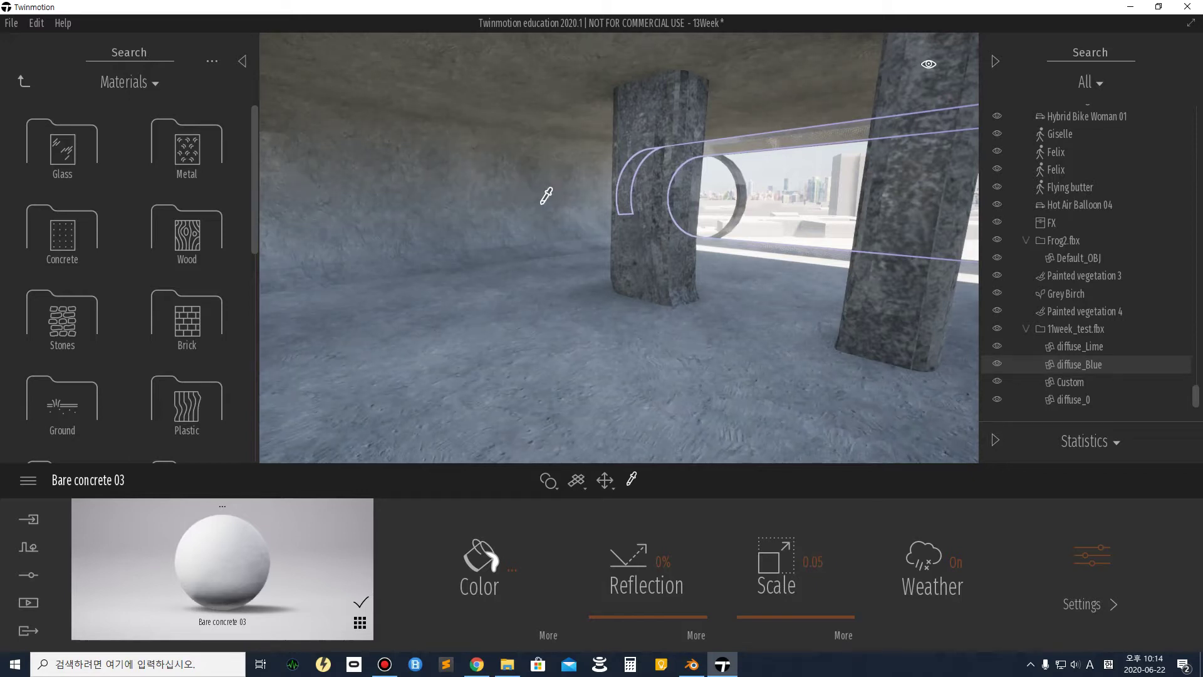
pyautogui.click(647, 203)
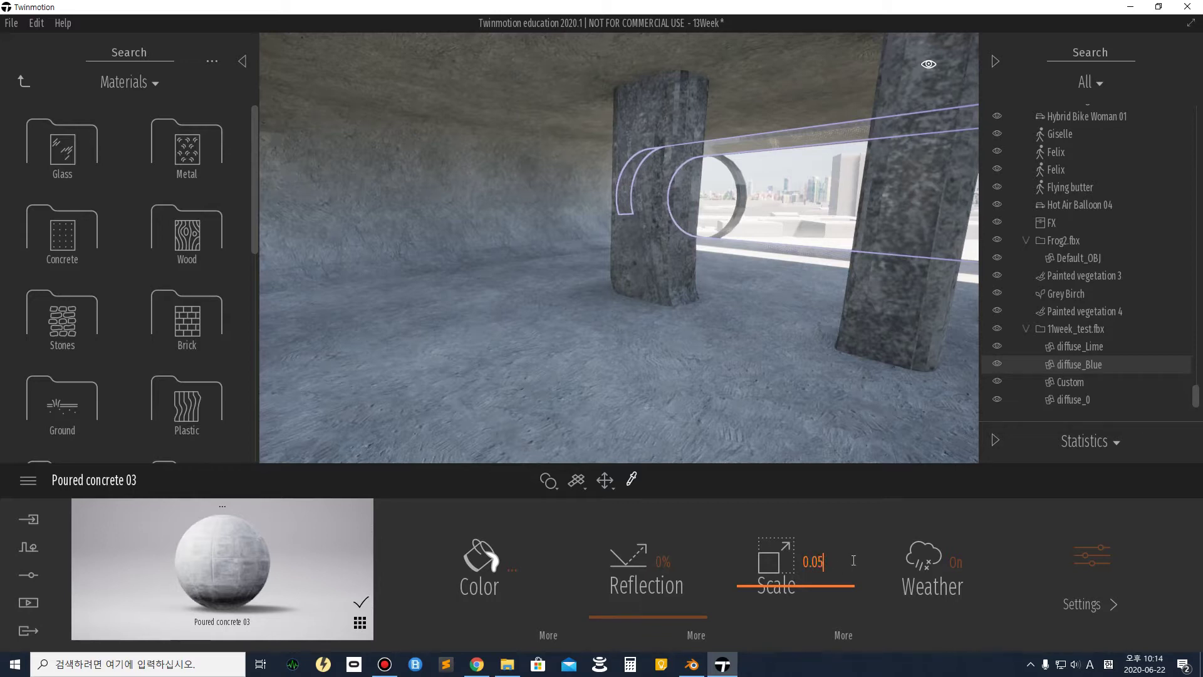
pyautogui.press('Return')
# Place a Poke chair from the living room furniture on the interior floor near the curved wall.
pyautogui.moveTo(596, 287); pyautogui.dragTo(601, 280, button='right')
pyautogui.click(29, 85)
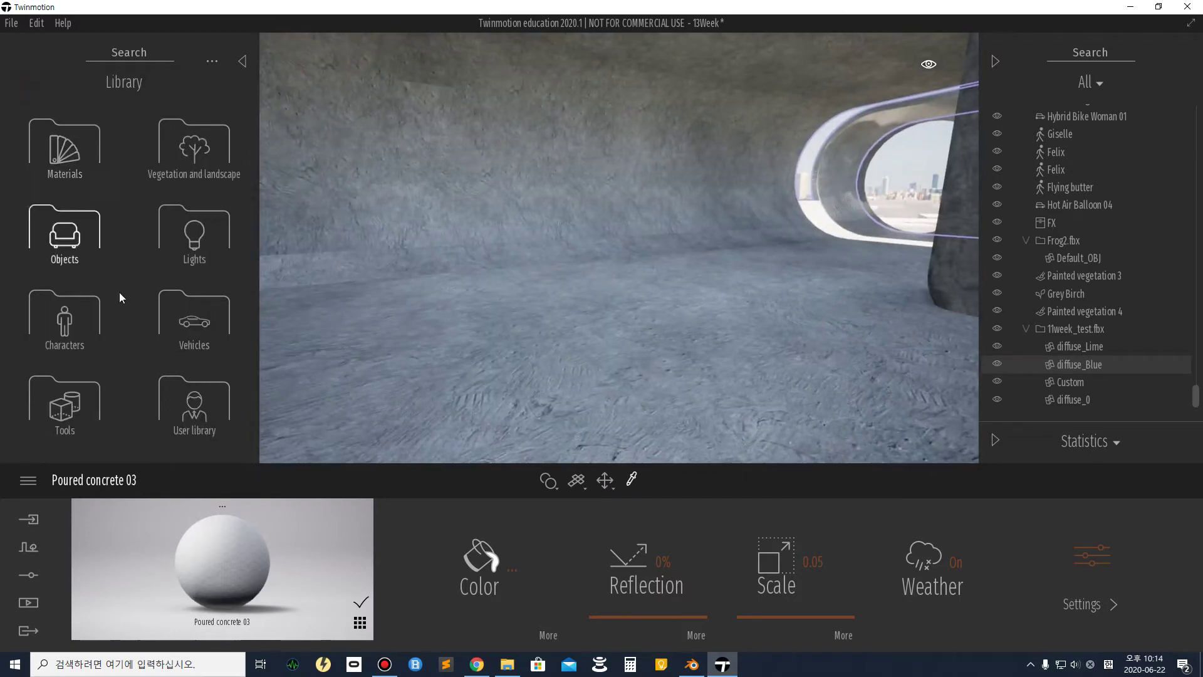
pyautogui.click(64, 238)
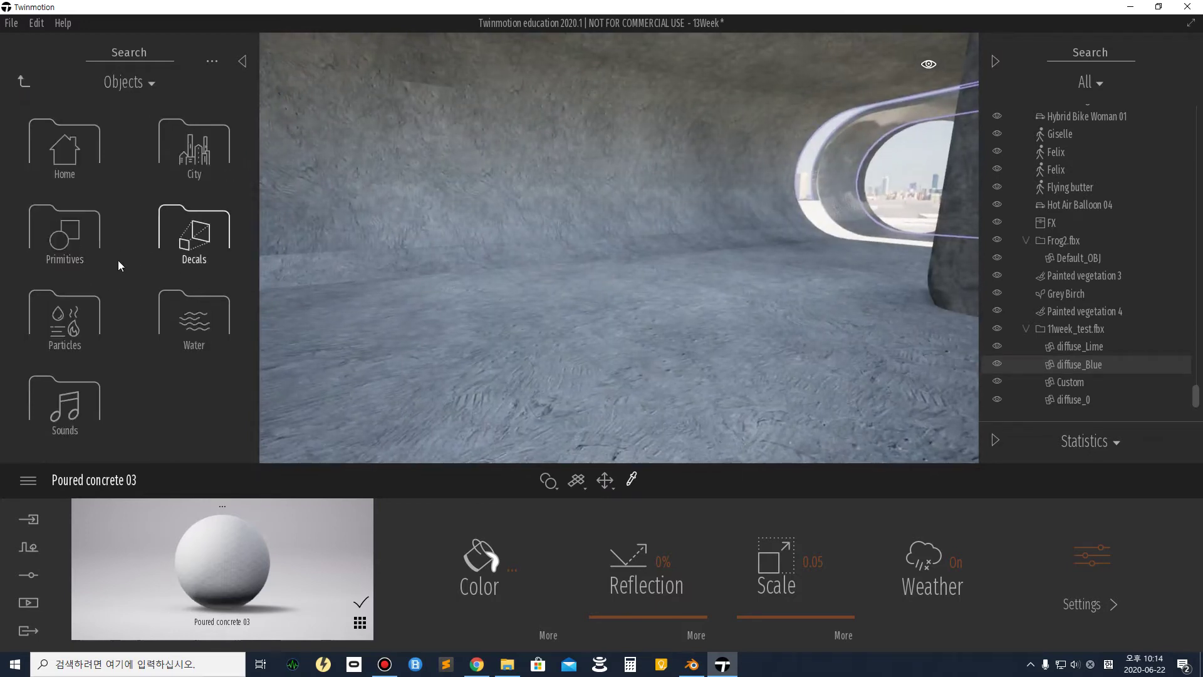
pyautogui.click(61, 156)
pyautogui.click(70, 154)
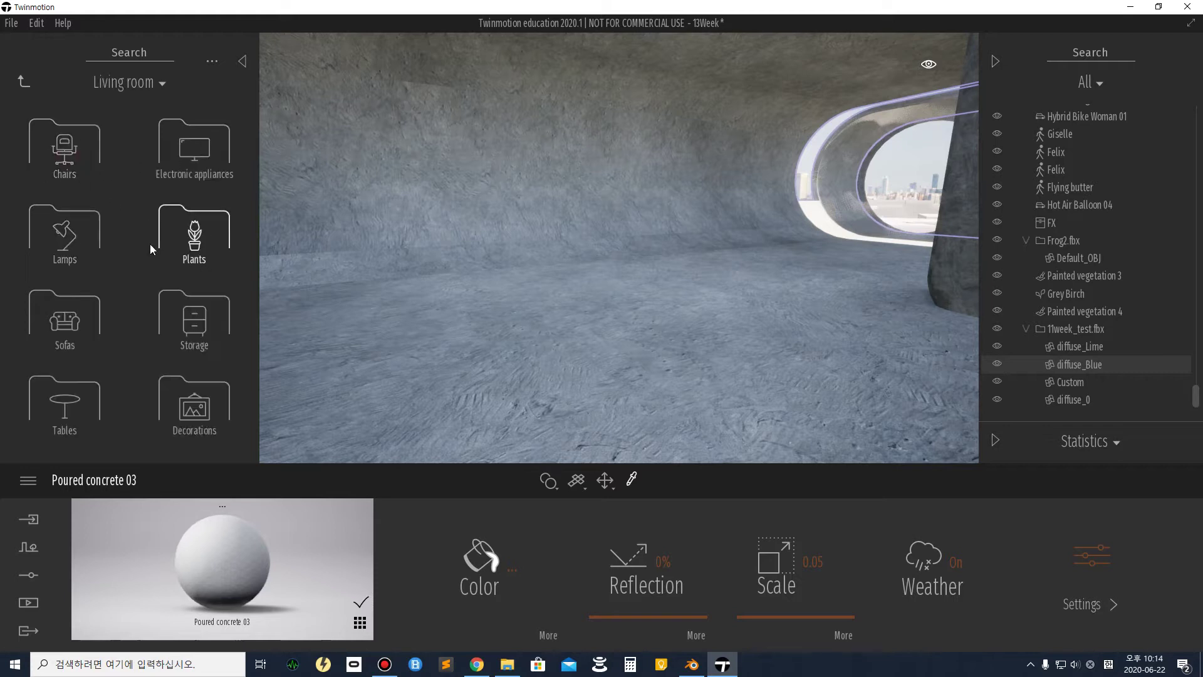
pyautogui.click(78, 400)
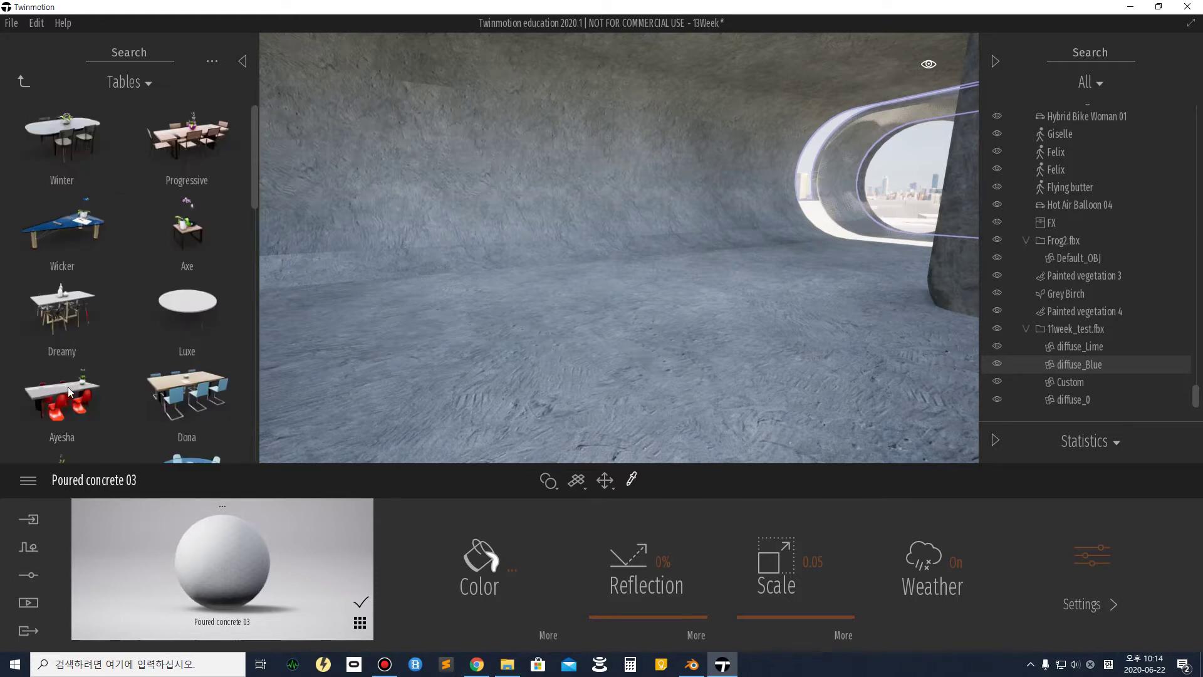
pyautogui.click(24, 82)
pyautogui.click(116, 185)
pyautogui.moveTo(194, 239); pyautogui.dragTo(668, 305)
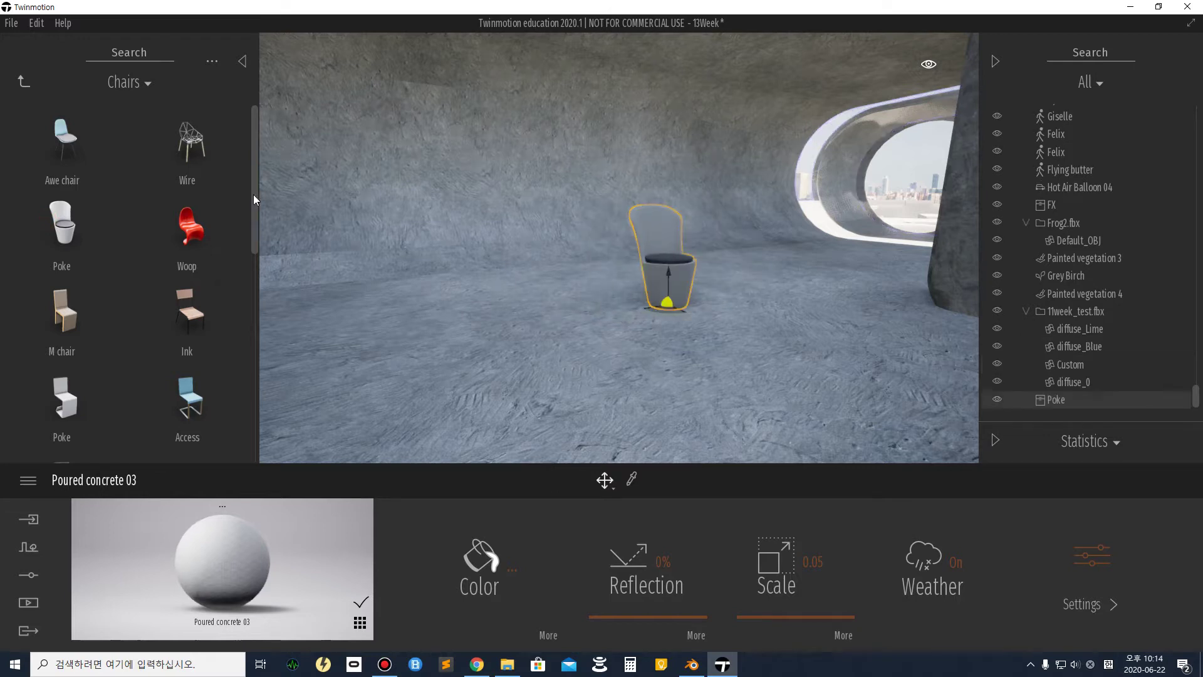
# Place the Road damage 01 decal on the interior floor beside the chair.
pyautogui.click(17, 83)
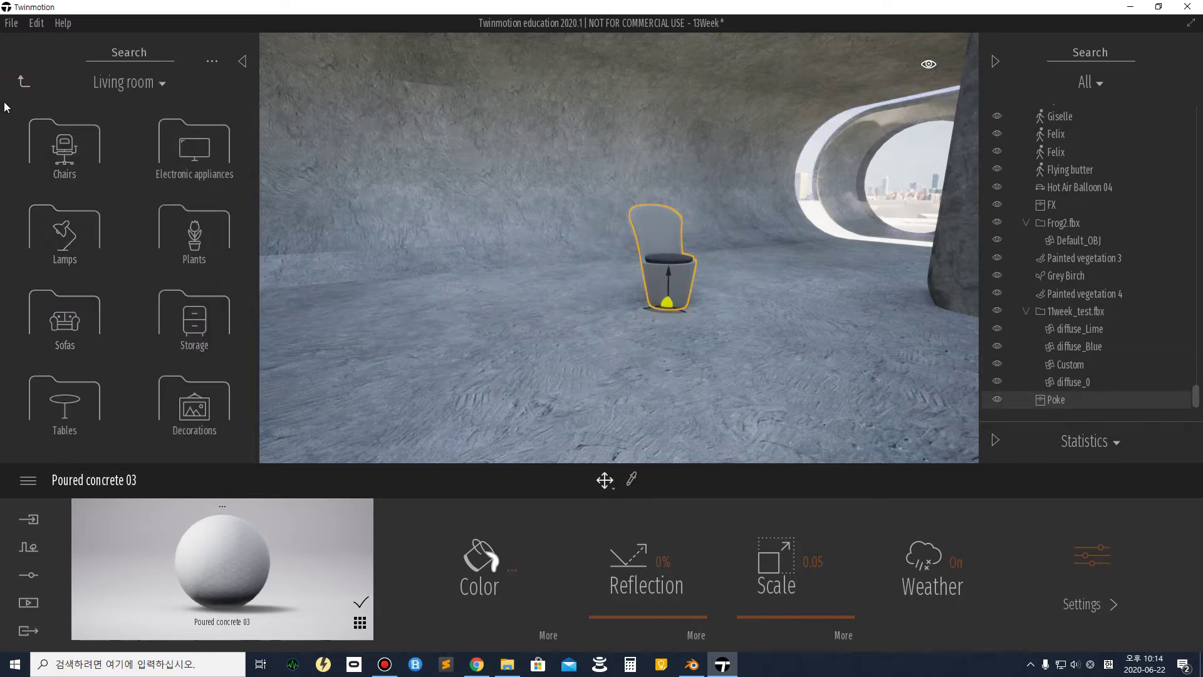
pyautogui.click(24, 82)
pyautogui.click(24, 82)
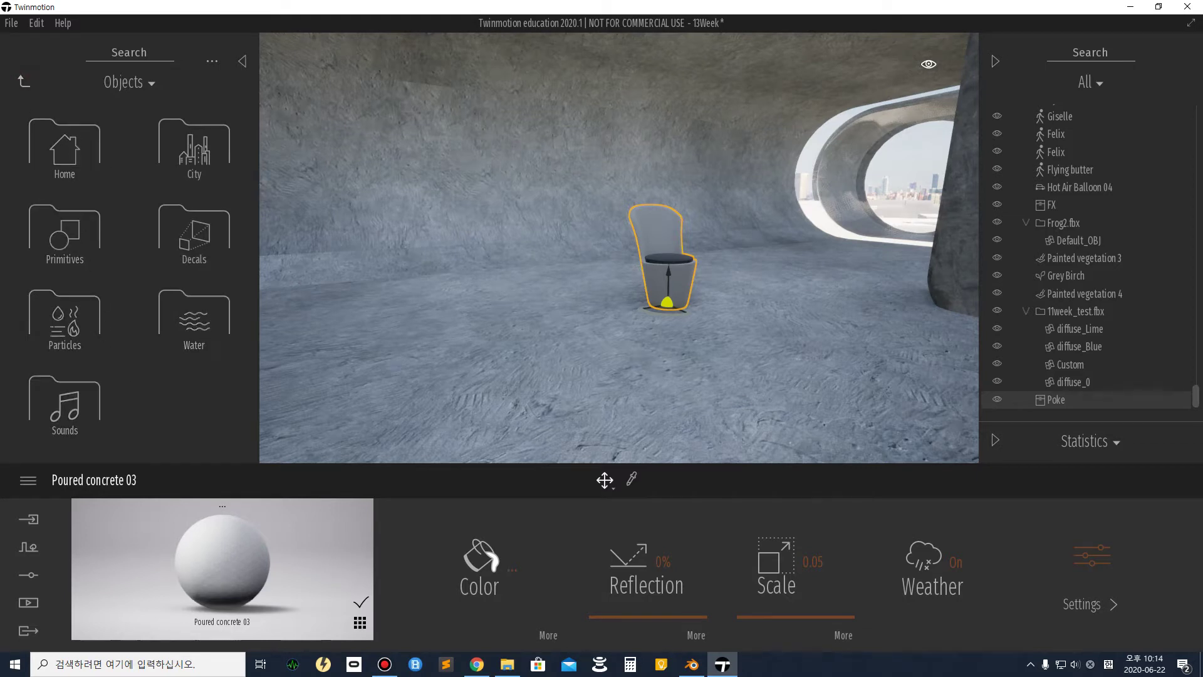
pyautogui.click(192, 226)
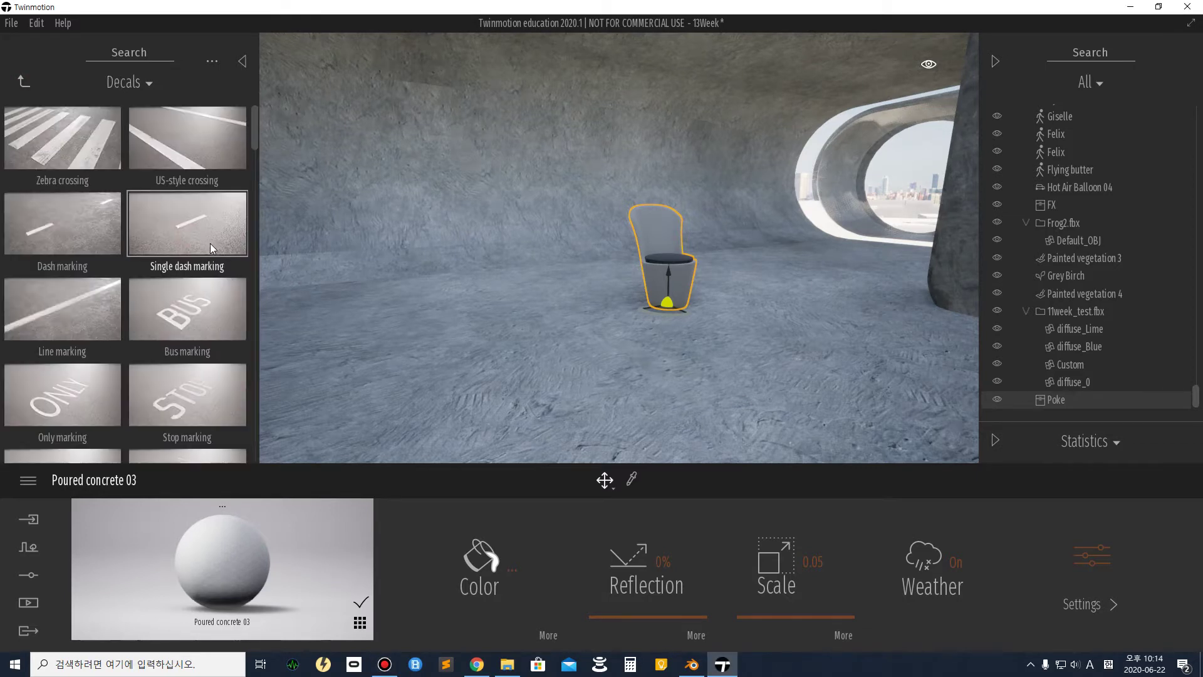
pyautogui.scroll(-5, 194, 343)
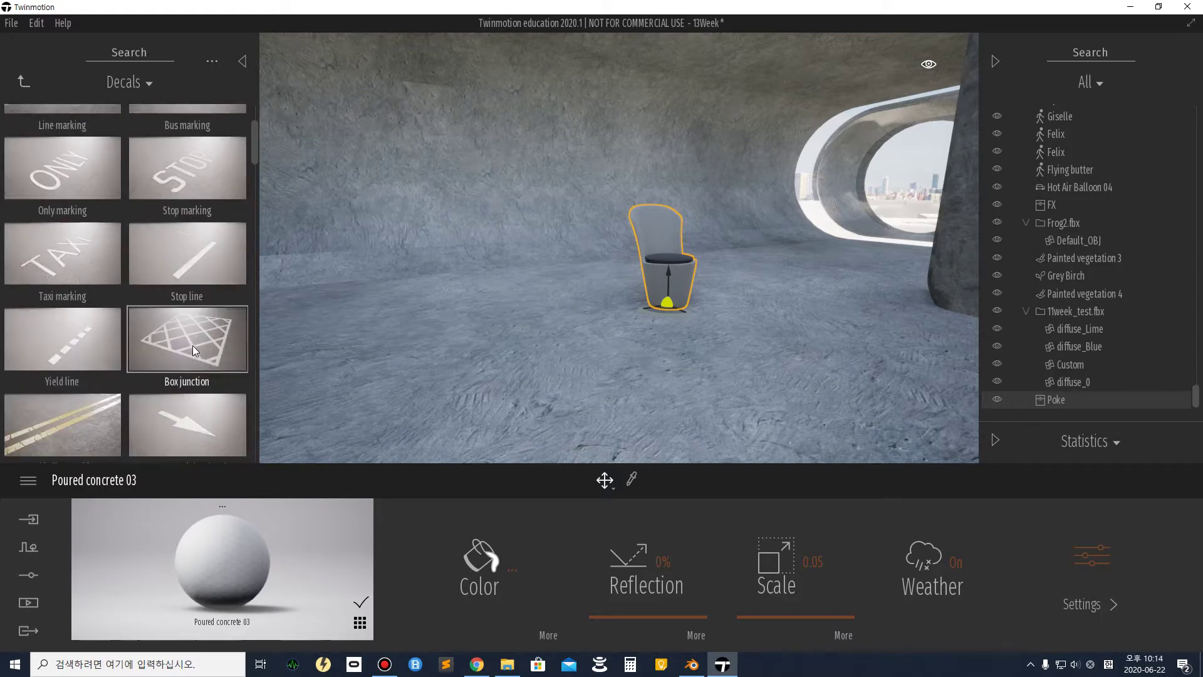
pyautogui.moveTo(255, 156); pyautogui.dragTo(264, 262)
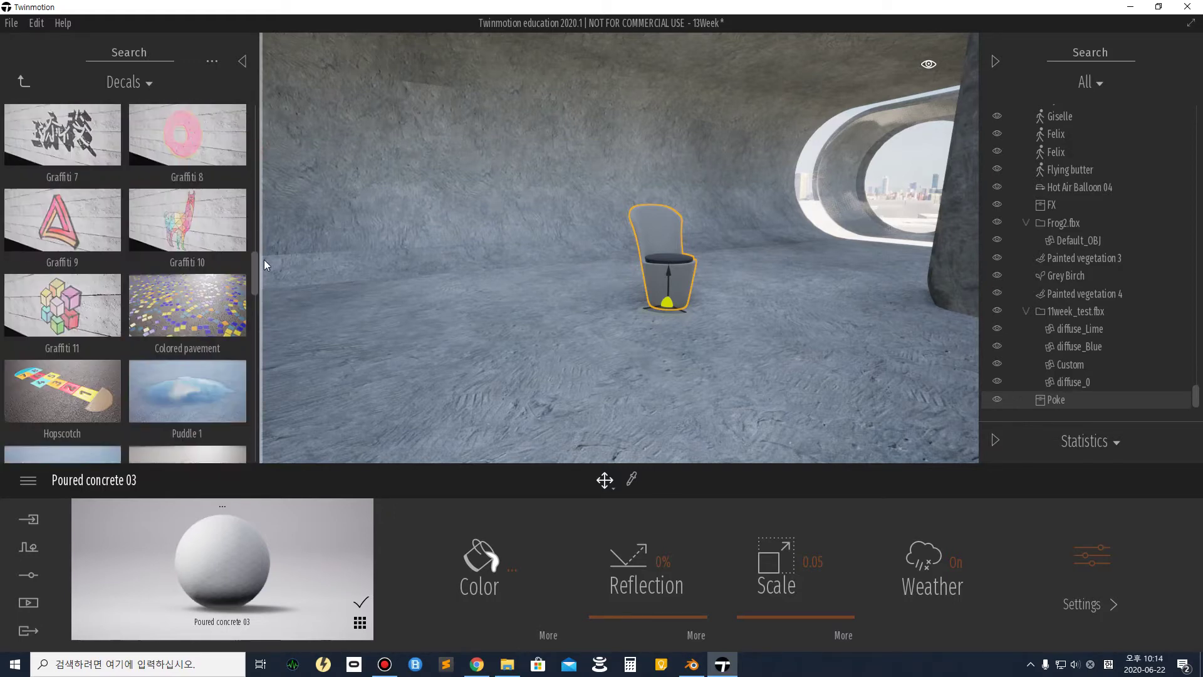
pyautogui.moveTo(178, 254); pyautogui.dragTo(119, 332)
pyautogui.scroll(3, 122, 257)
pyautogui.scroll(5, 121, 256)
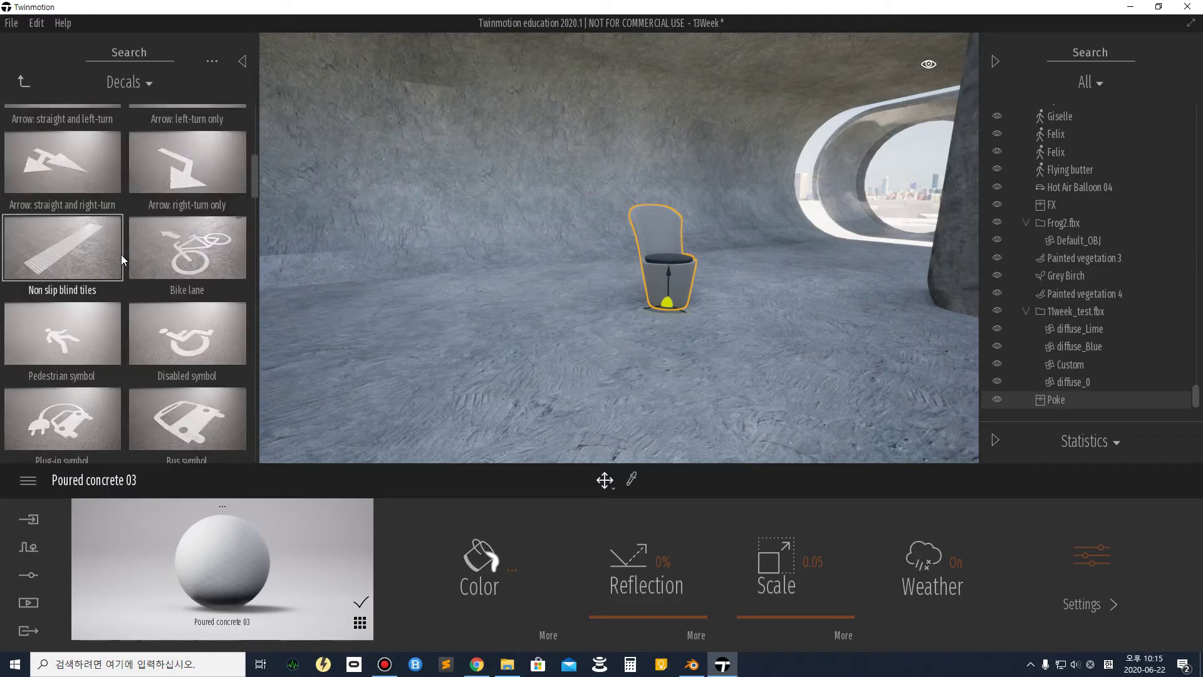
pyautogui.scroll(-2, 135, 300)
pyautogui.moveTo(251, 182); pyautogui.dragTo(257, 307)
pyautogui.moveTo(211, 352)
pyautogui.mouseDown()
pyautogui.moveTo(539, 392)
pyautogui.moveTo(495, 333)
pyautogui.moveTo(462, 230)
pyautogui.moveTo(494, 362)
pyautogui.moveTo(491, 323)
pyautogui.moveTo(462, 322)
pyautogui.mouseUp()
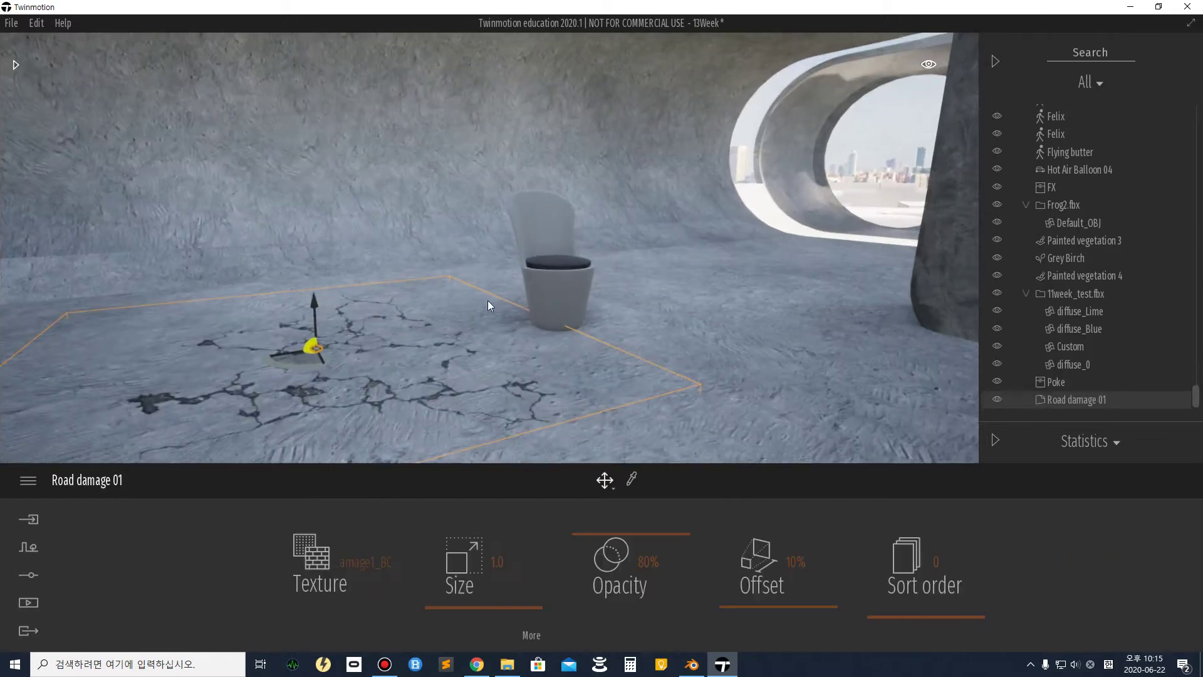
# Copy the Road damage 01 decal once along the floor, away from the chair.
pyautogui.scroll(-5, 532, 303)
pyautogui.scroll(1, 516, 297)
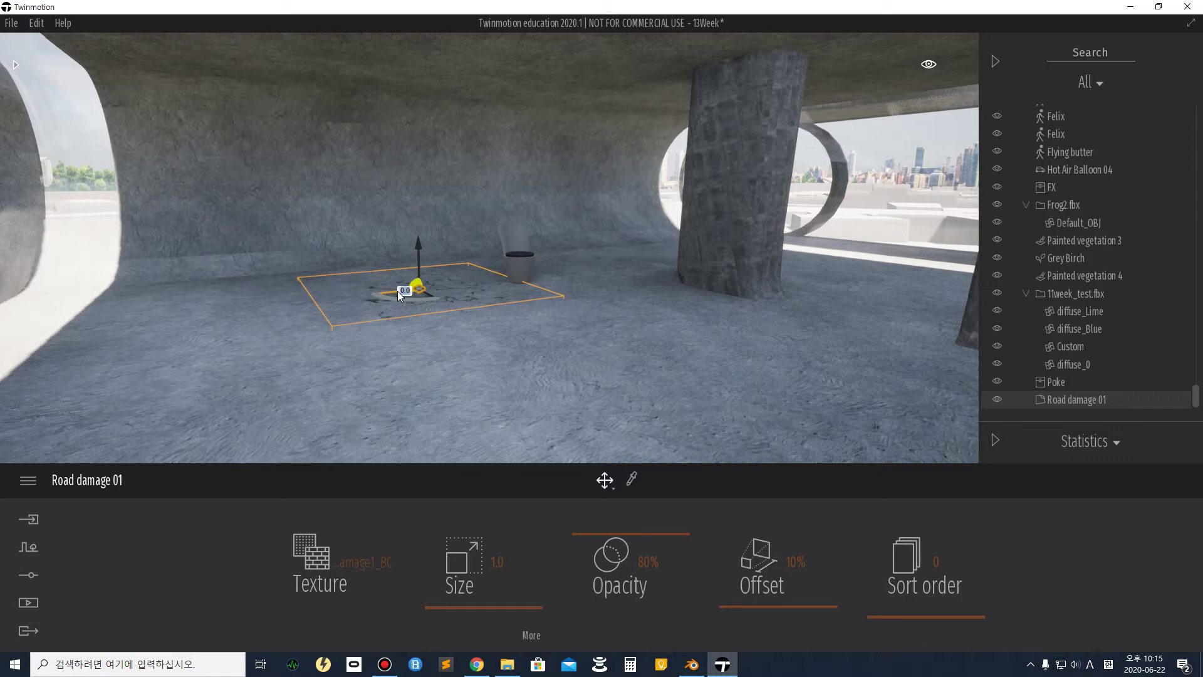
pyautogui.moveTo(398, 290); pyautogui.dragTo(247, 311)
pyautogui.click(568, 415)
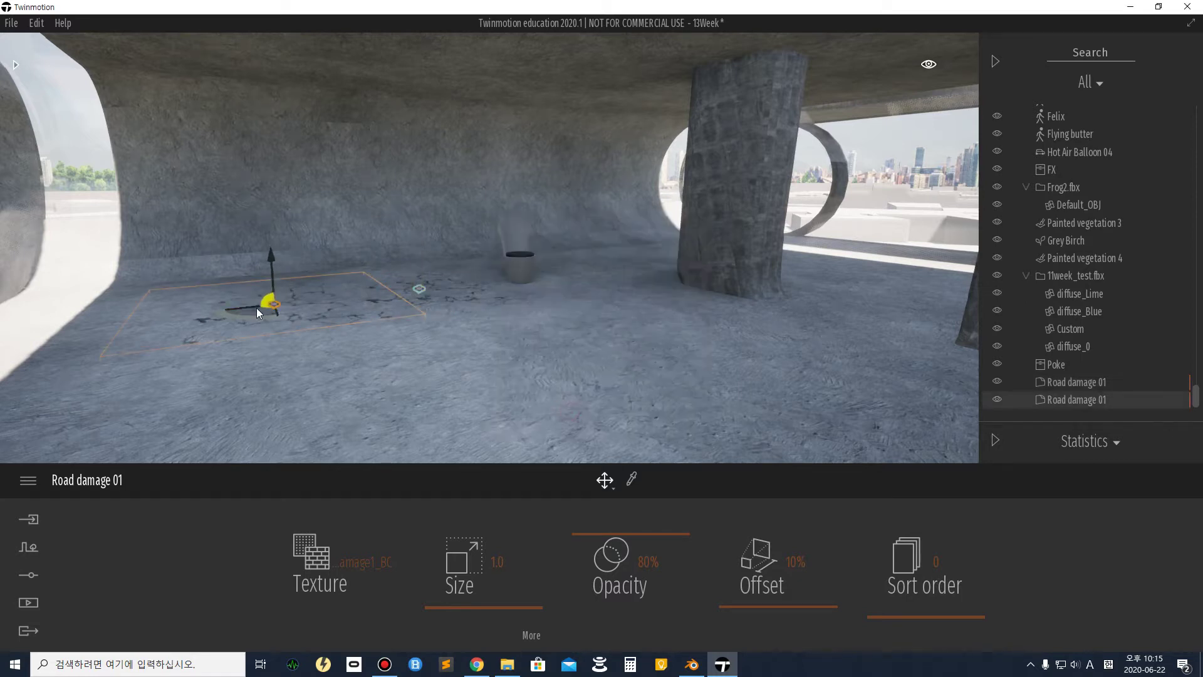
# Copy the decal farthest from the chair as one instance with 3.57 m spacing, placing it at the chair.
pyautogui.moveTo(247, 310); pyautogui.dragTo(506, 287)
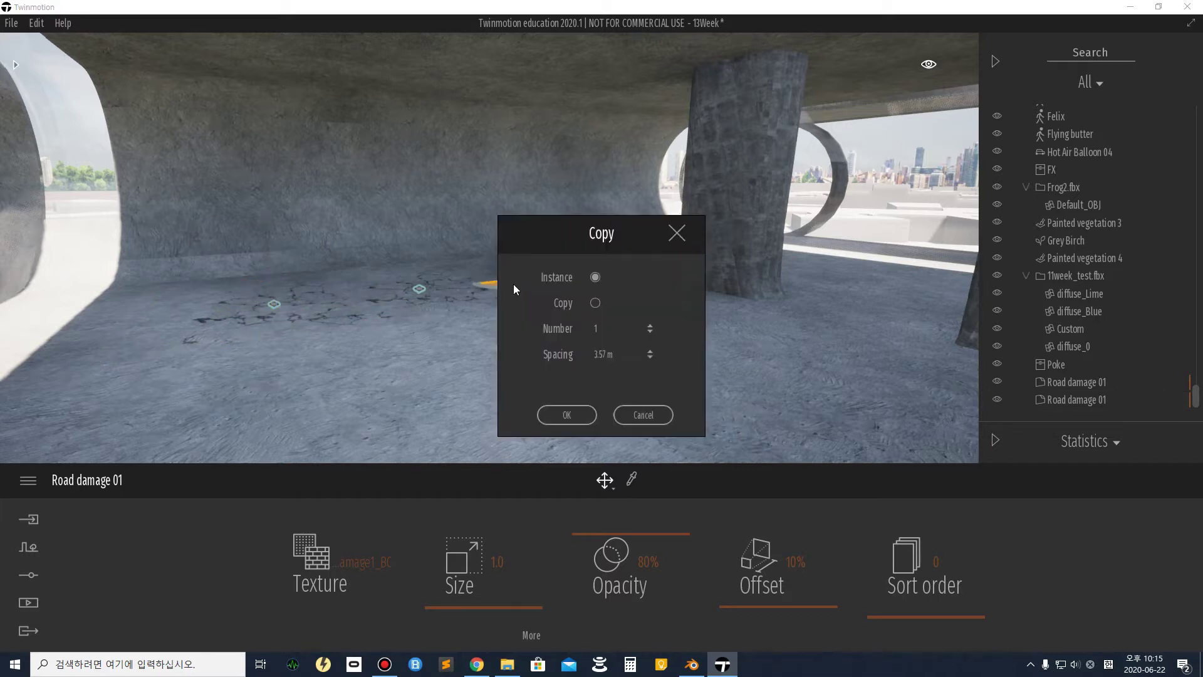
pyautogui.click(570, 418)
pyautogui.click(374, 339)
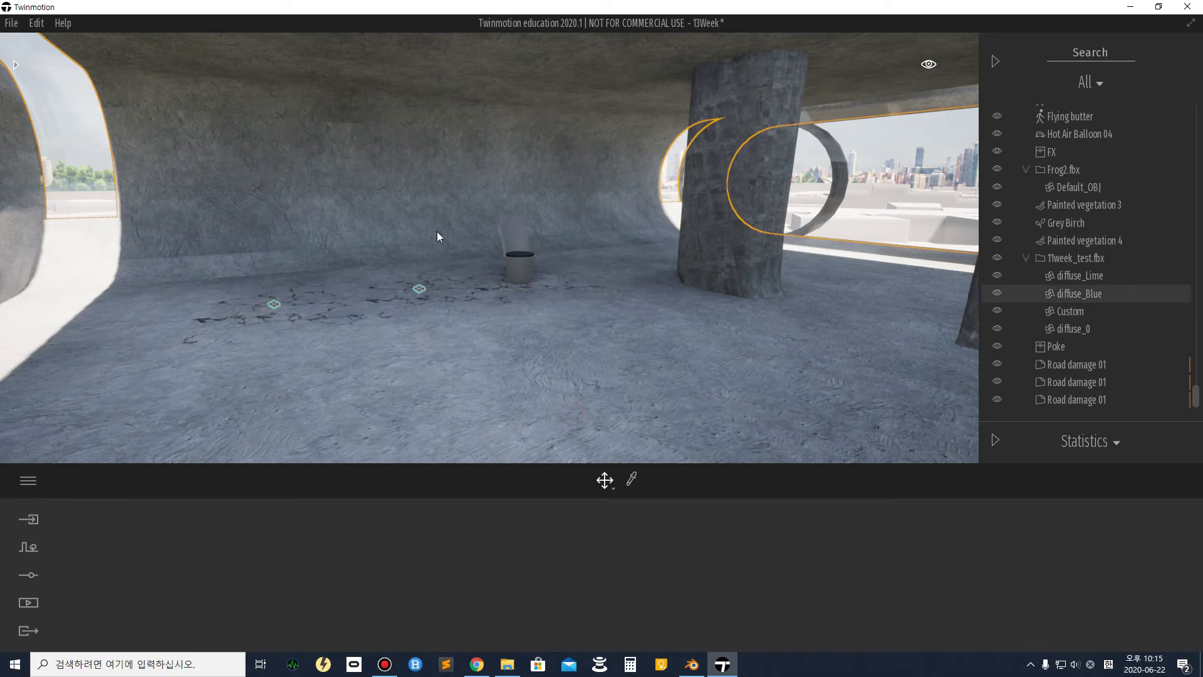
# Try to place the Asphalt patch 07 decal on the curved interior wall.
pyautogui.click(12, 65)
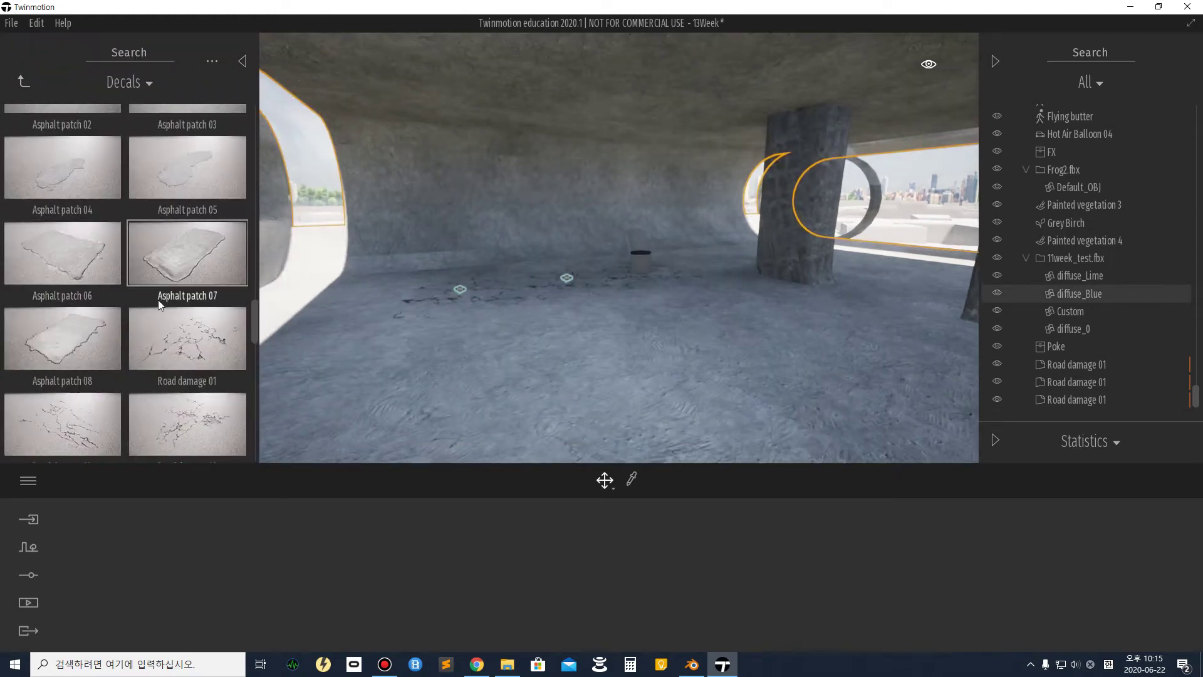
pyautogui.moveTo(210, 273); pyautogui.dragTo(409, 177)
pyautogui.moveTo(396, 221); pyautogui.dragTo(401, 249)
pyautogui.scroll(5, 110, 187)
pyautogui.moveTo(460, 208); pyautogui.dragTo(411, 188)
# Place the Graffiti 4 decal on the interior column nearest the chair and the Graffiti 1 decal on the neighbouring column.
pyautogui.scroll(-10, 21, 248)
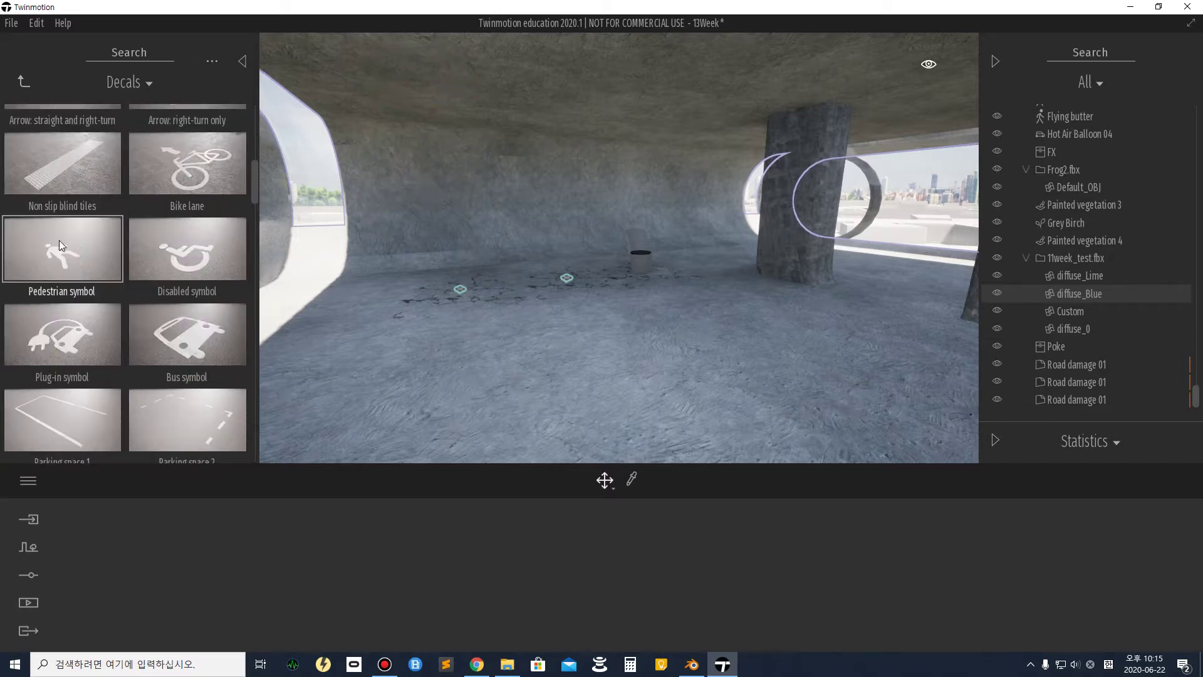
pyautogui.scroll(4, 88, 247)
pyautogui.scroll(5, 87, 247)
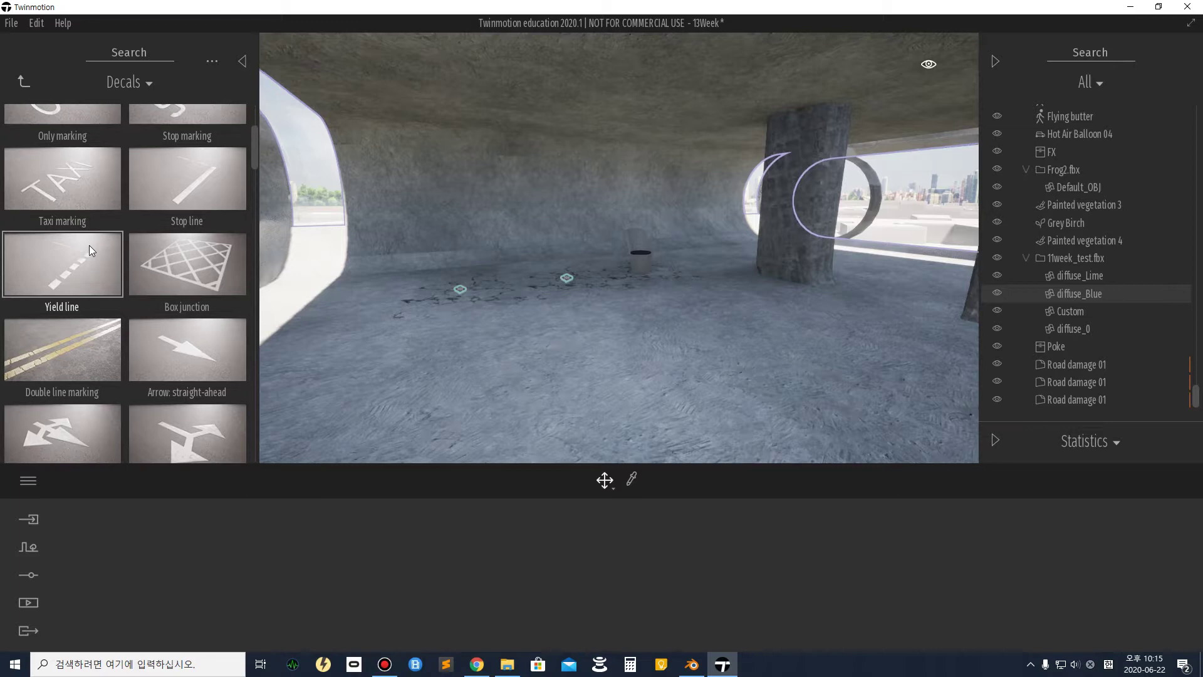
pyautogui.scroll(-8, 90, 245)
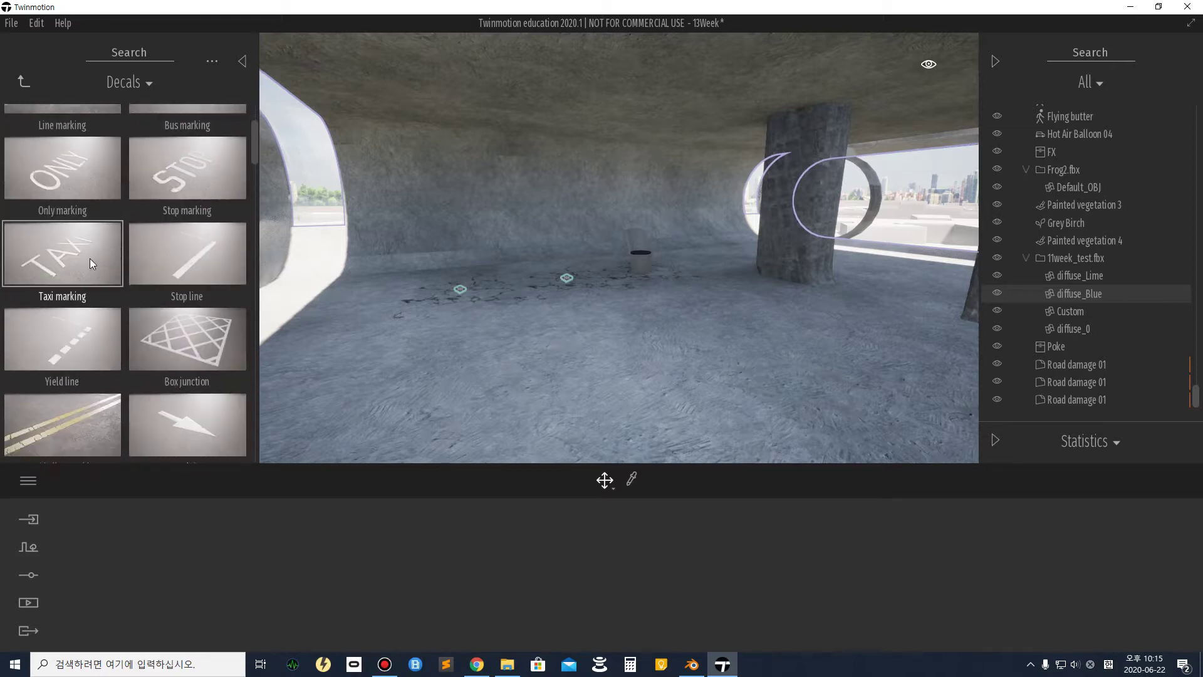
pyautogui.scroll(-8, 90, 257)
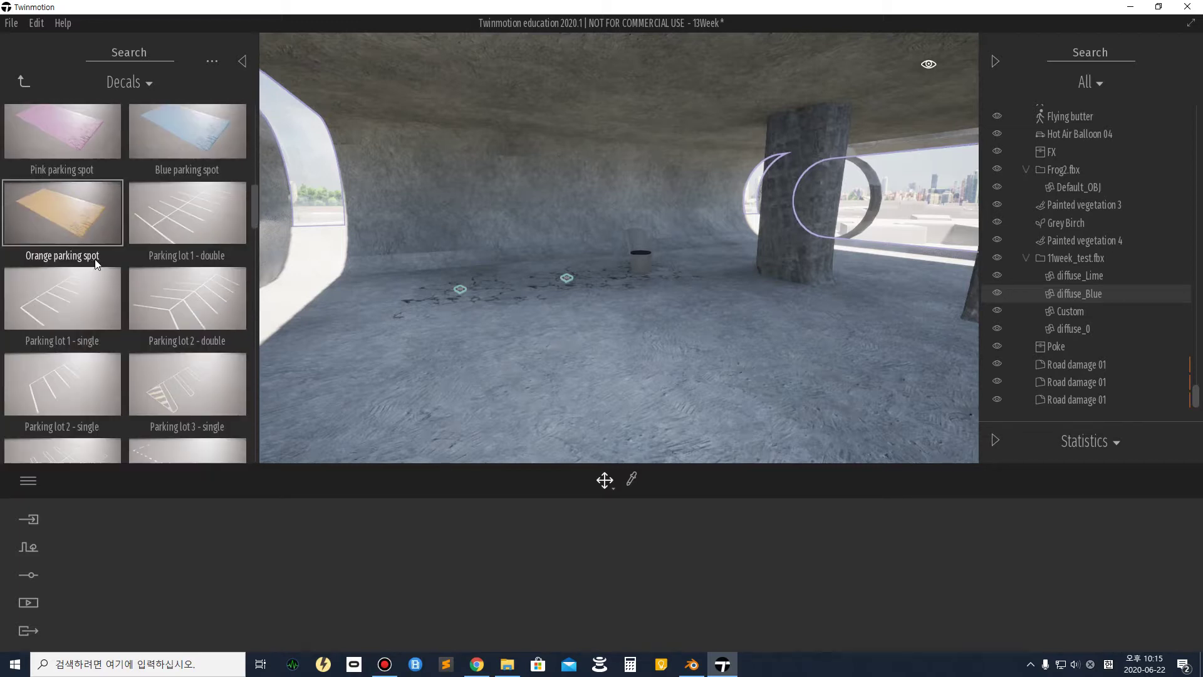
pyautogui.scroll(-3, 101, 261)
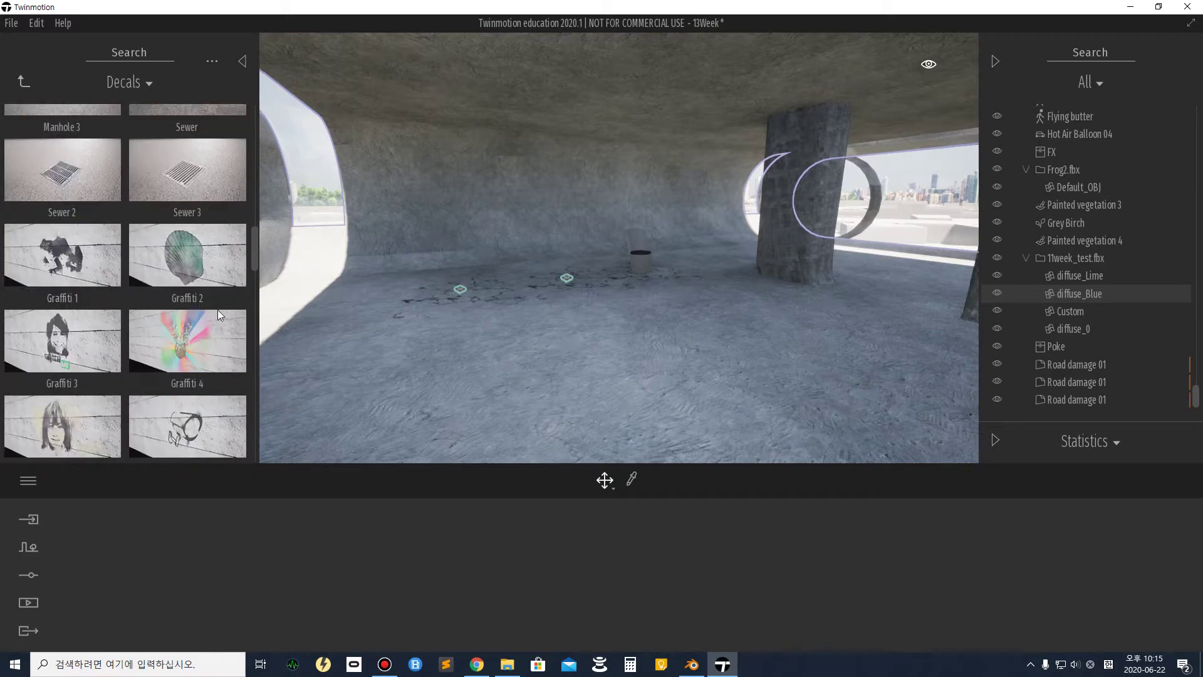
pyautogui.moveTo(228, 333); pyautogui.dragTo(780, 213)
pyautogui.moveTo(781, 213); pyautogui.dragTo(902, 216, button='right')
pyautogui.press('a')
pyautogui.press('a')
pyautogui.moveTo(780, 213); pyautogui.dragTo(866, 202, button='right')
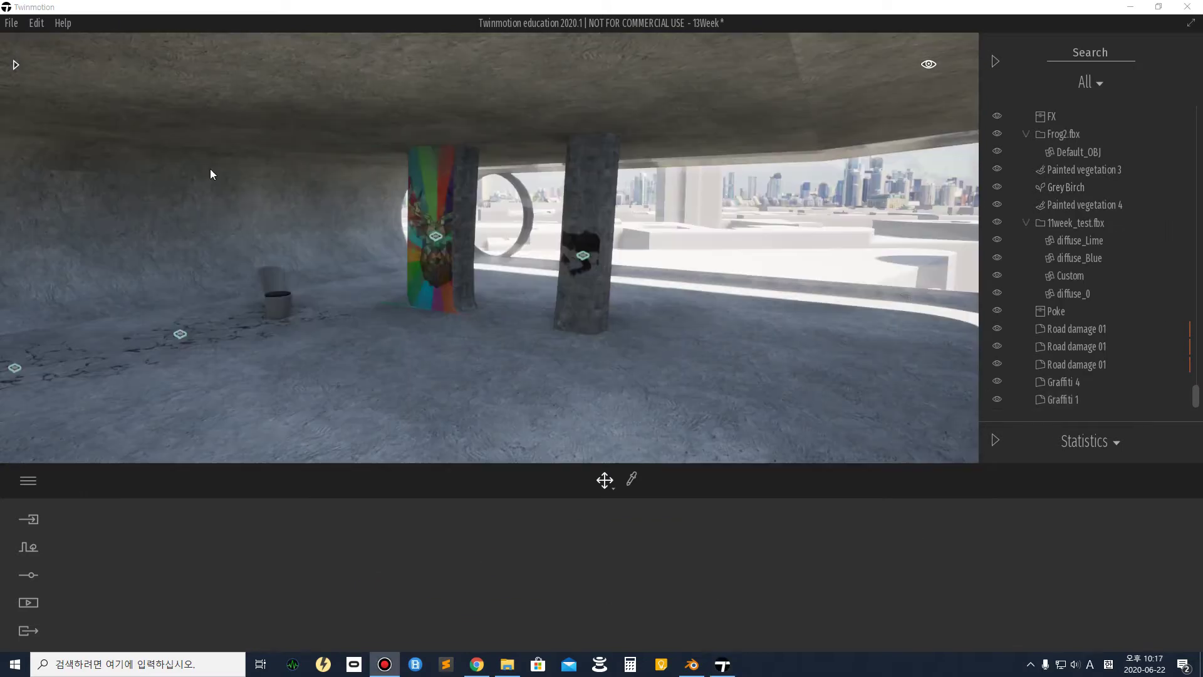
# Place a Neon light from the lights library on the interior ceiling and move it above the Poke chair.
pyautogui.click(14, 61)
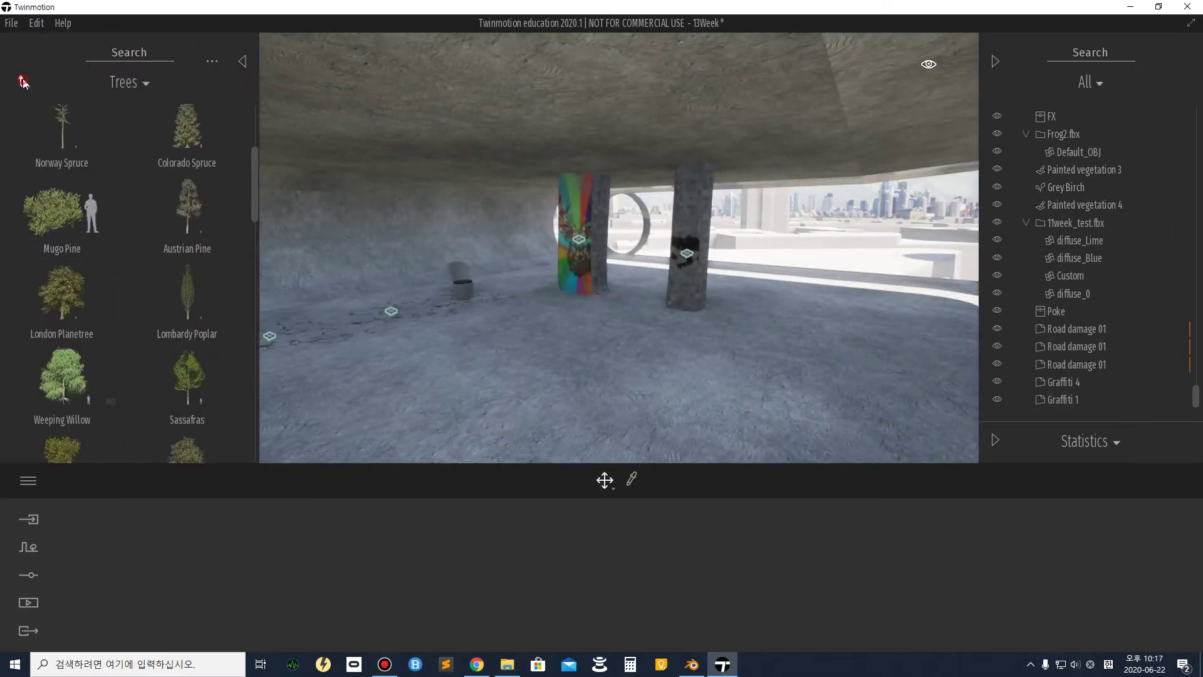
pyautogui.click(24, 82)
pyautogui.click(24, 81)
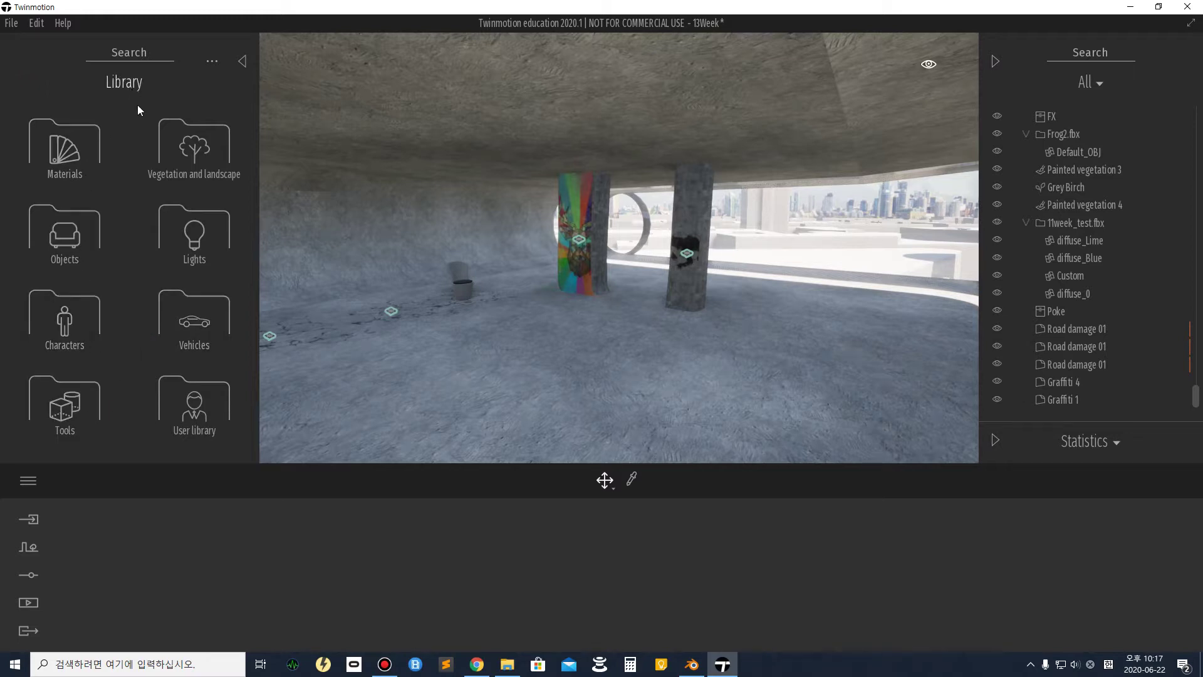
pyautogui.click(199, 241)
pyautogui.moveTo(73, 218); pyautogui.dragTo(336, 81)
pyautogui.moveTo(424, 107); pyautogui.dragTo(419, 101)
pyautogui.moveTo(213, 52); pyautogui.dragTo(65, 114)
pyautogui.moveTo(589, 171)
pyautogui.mouseDown(button='right')
pyautogui.moveTo(514, 166)
pyautogui.moveTo(566, 173)
pyautogui.mouseUp(button='right')
pyautogui.moveTo(290, 154); pyautogui.dragTo(283, 113, button='right')
pyautogui.press('w')
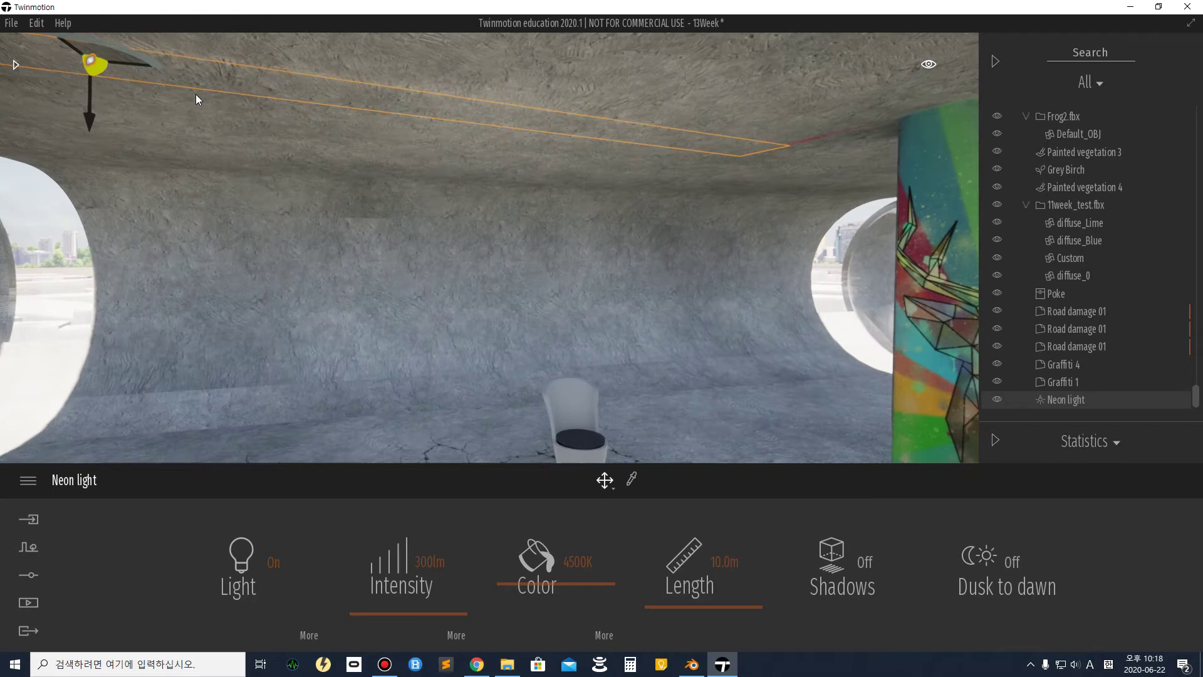
pyautogui.moveTo(139, 55); pyautogui.dragTo(585, 163)
# Set the neon light's intensity to 3707 lm and turn its shadows on.
pyautogui.moveTo(435, 612); pyautogui.dragTo(471, 468)
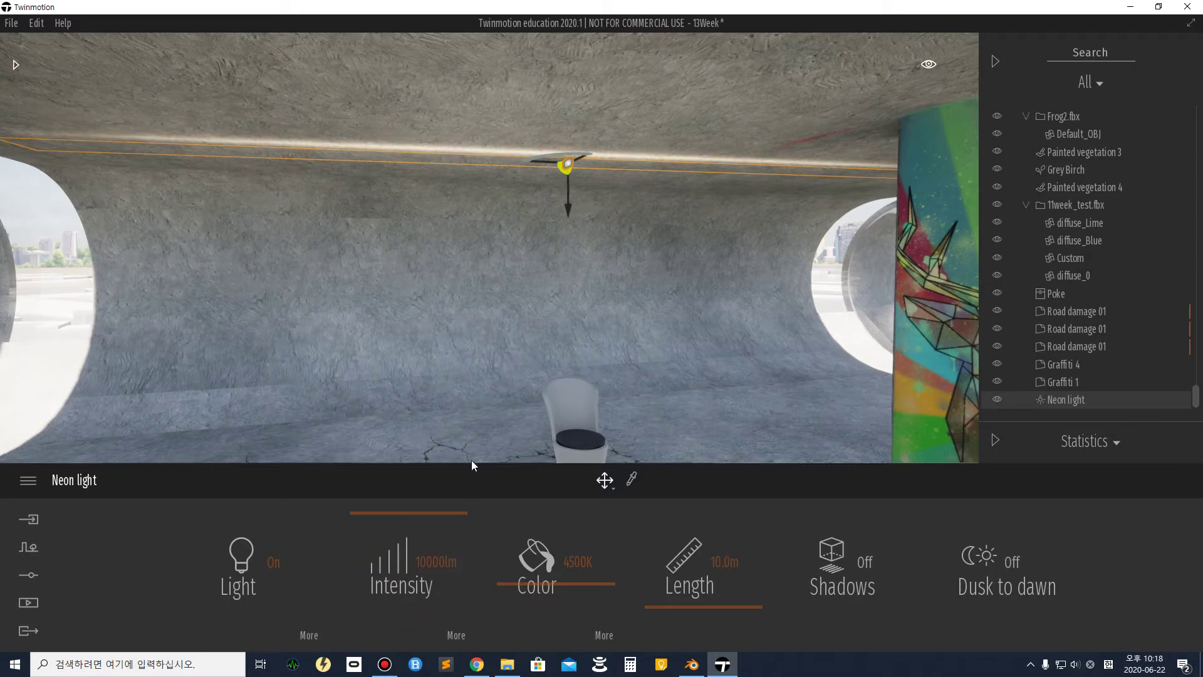
pyautogui.moveTo(438, 526); pyautogui.dragTo(337, 587)
pyautogui.click(862, 567)
pyautogui.click(865, 563)
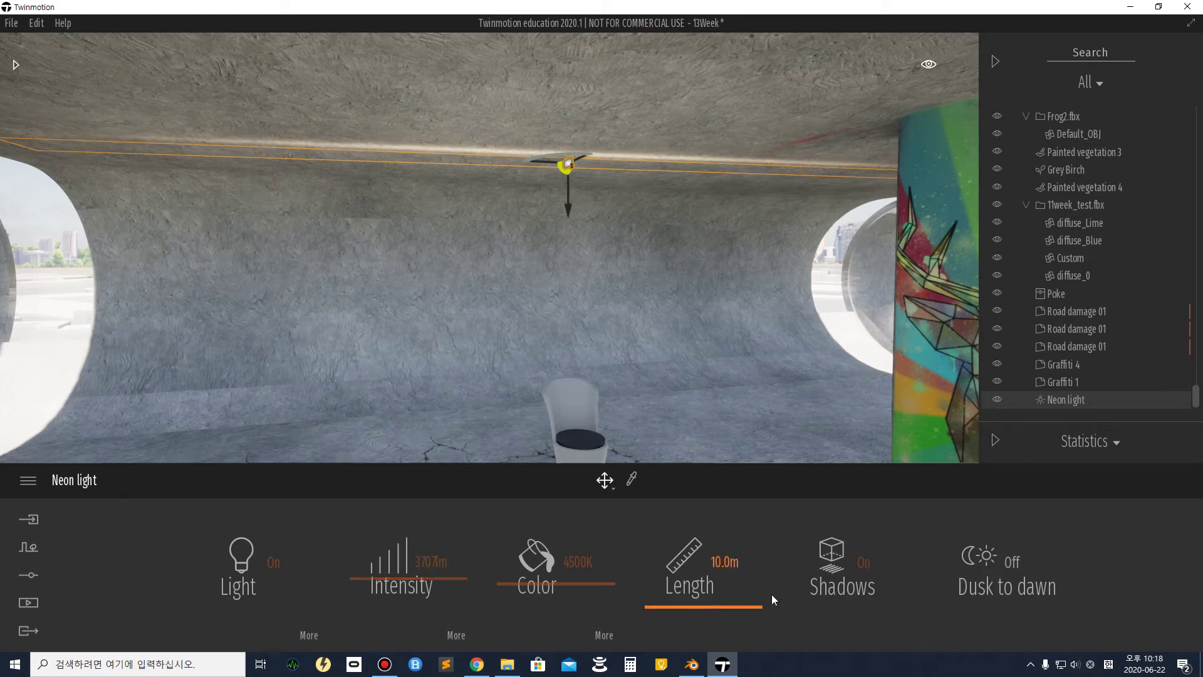
pyautogui.click(1016, 567)
pyautogui.click(1016, 567)
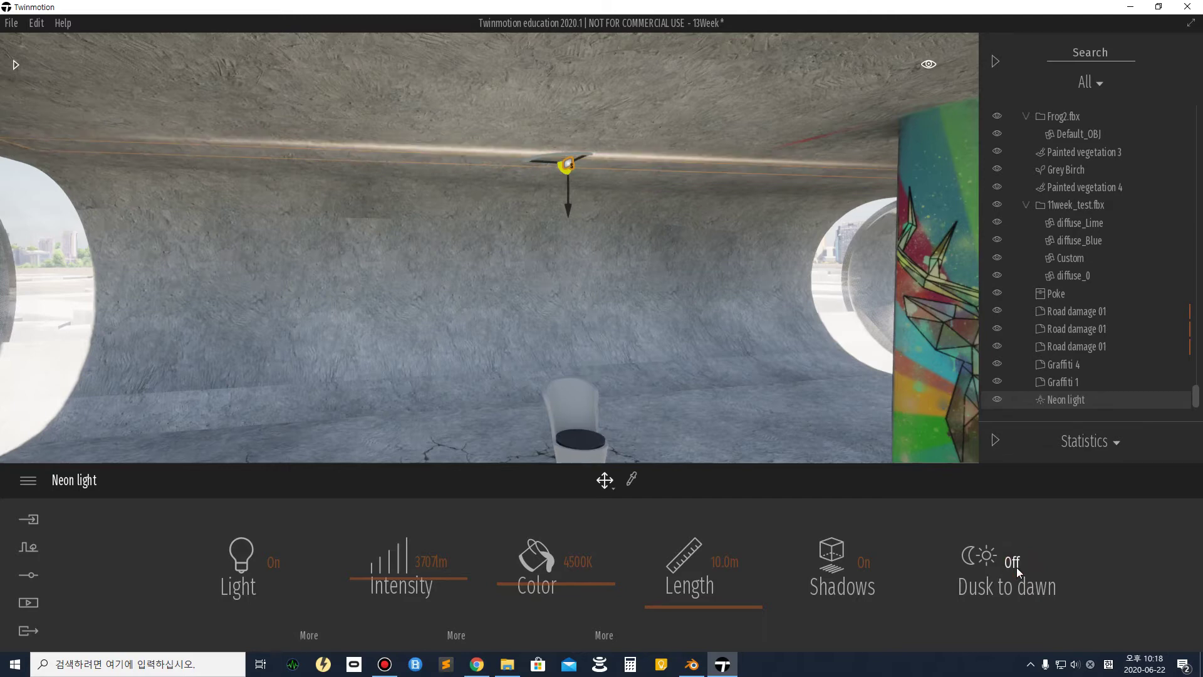
# Move the neon light across the ceiling, closer to the curved wall.
pyautogui.moveTo(474, 268); pyautogui.dragTo(892, 176, button='right')
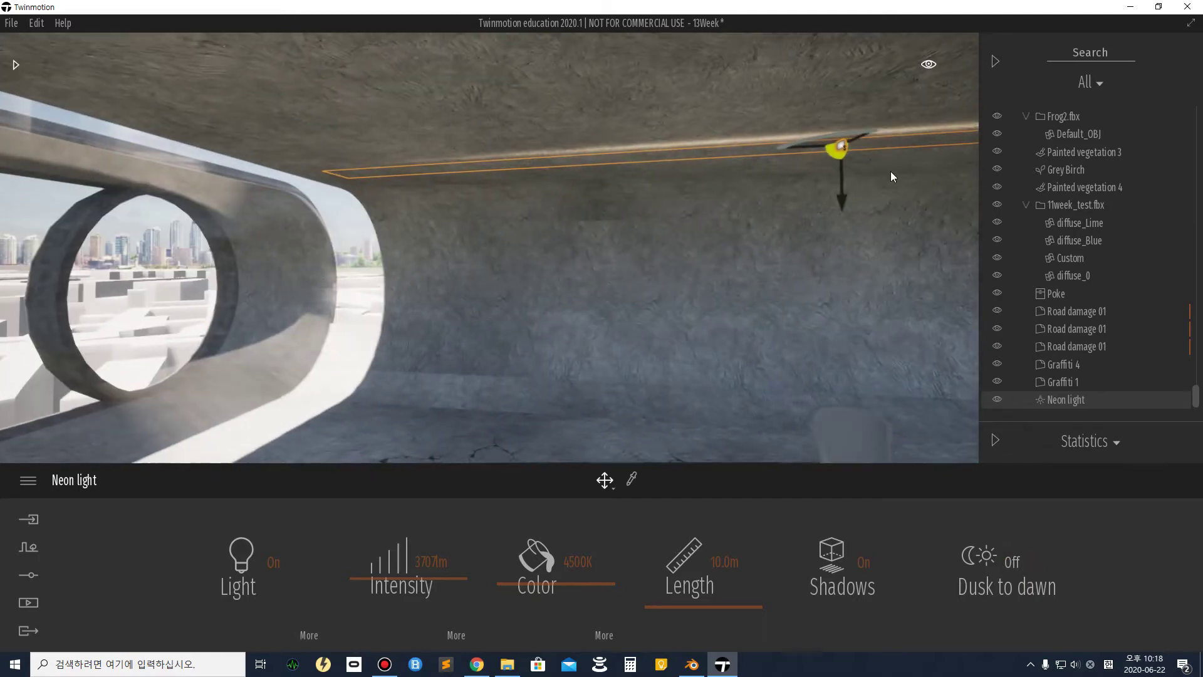
pyautogui.moveTo(824, 142); pyautogui.dragTo(777, 154)
pyautogui.moveTo(592, 235); pyautogui.dragTo(596, 327, button='right')
pyautogui.moveTo(543, 274); pyautogui.dragTo(543, 280, button='right')
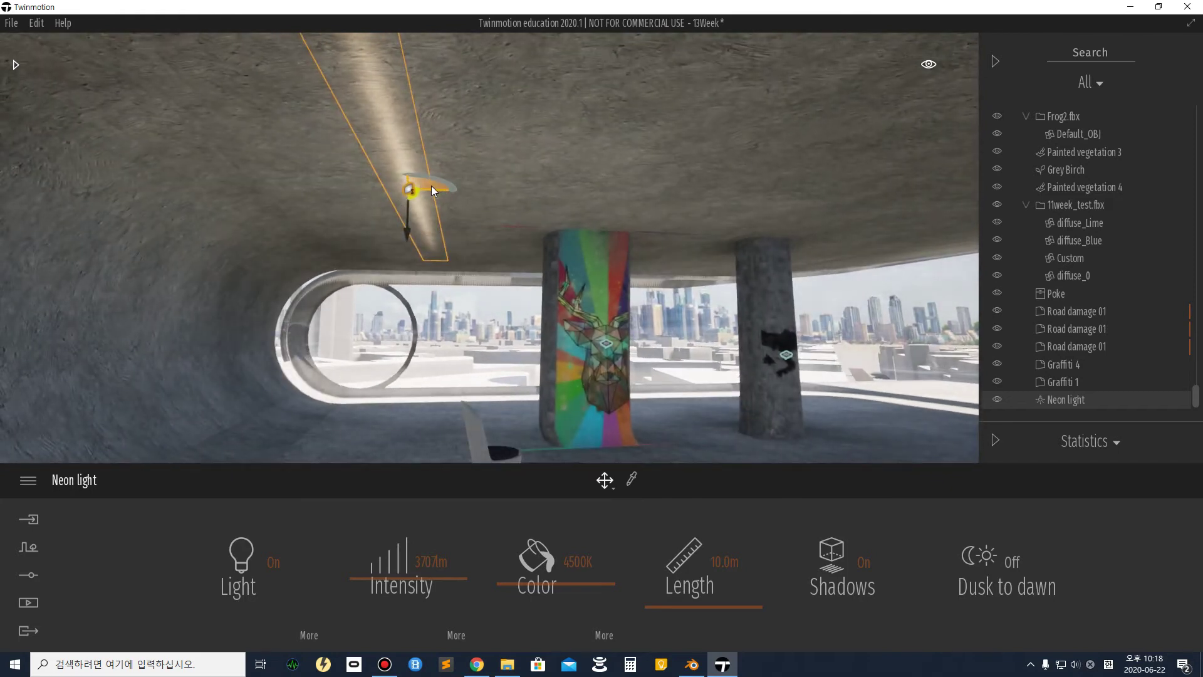
pyautogui.moveTo(431, 186); pyautogui.dragTo(356, 203)
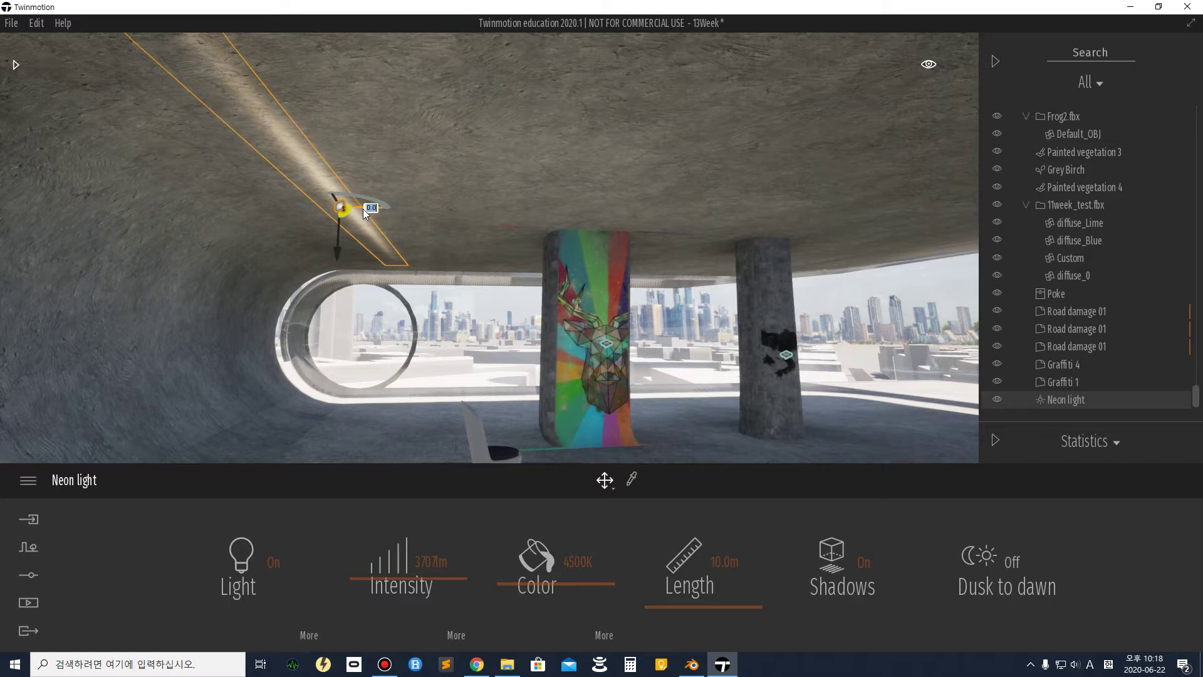
# Copy the neon light across the ceiling toward the columns as 10 instances with 0.97 m spacing.
pyautogui.keyDown('alt'); pyautogui.moveTo(363, 209); pyautogui.dragTo(441, 215); pyautogui.keyUp('alt')
pyautogui.write('10')
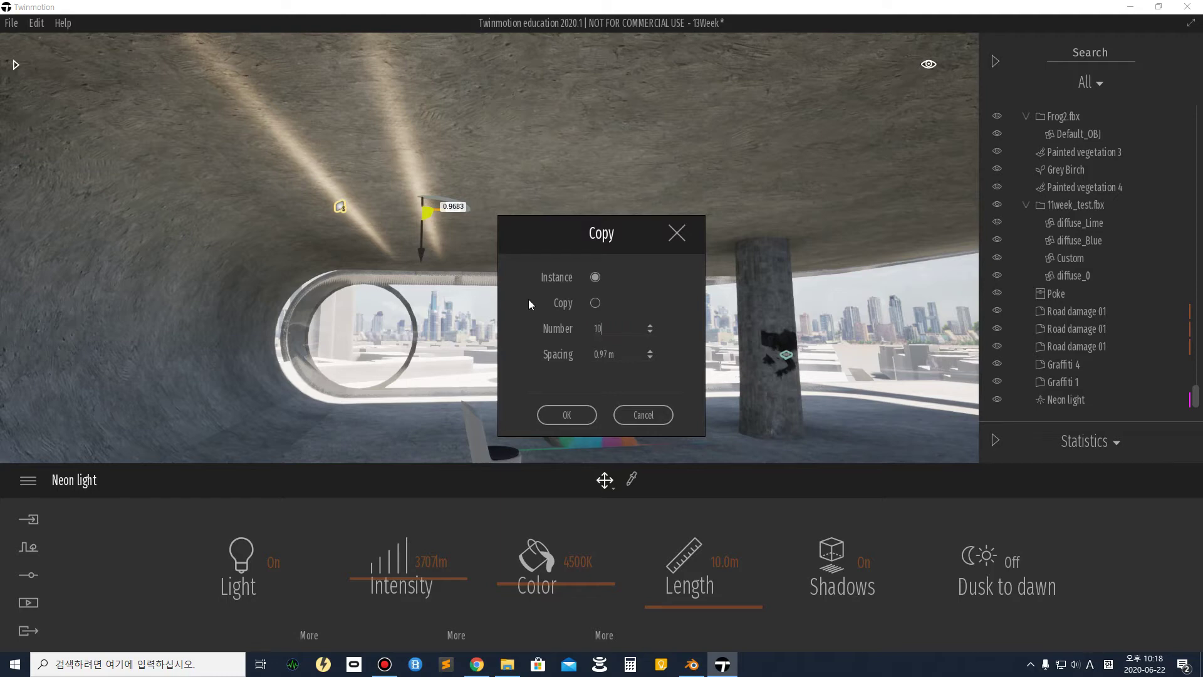
pyautogui.click(567, 414)
# Raise the copied neon lights slightly closer to the ceiling and deselect them.
pyautogui.moveTo(550, 178); pyautogui.dragTo(393, 24, button='right')
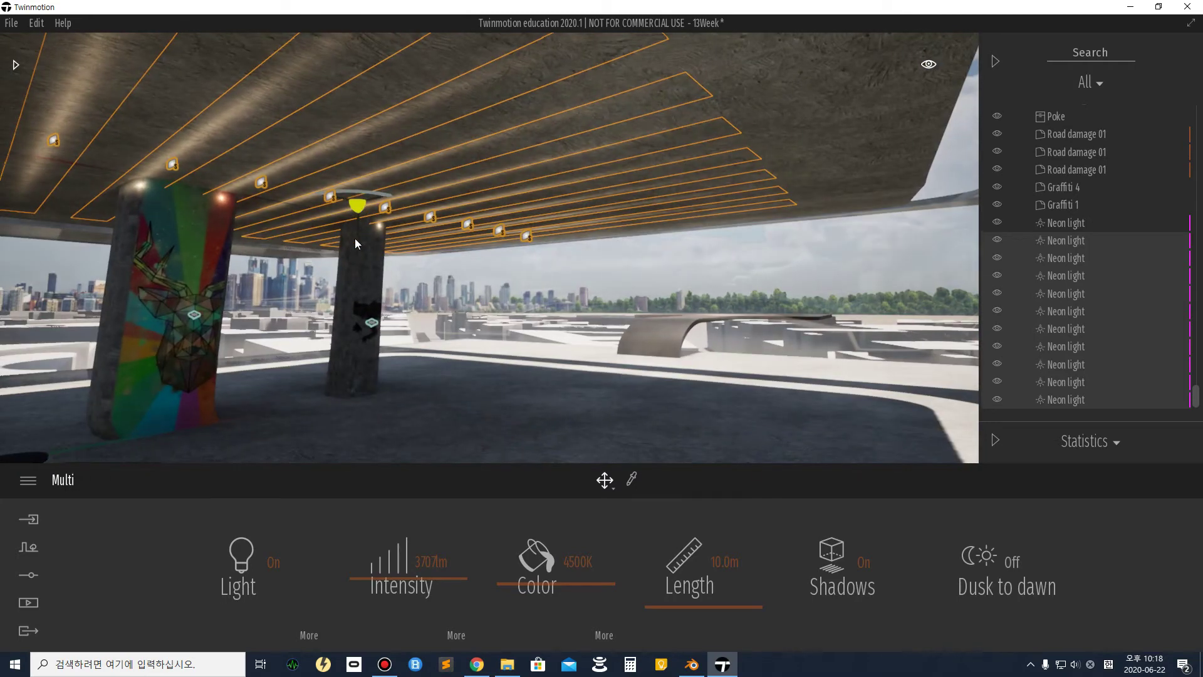
pyautogui.moveTo(360, 248); pyautogui.dragTo(364, 235)
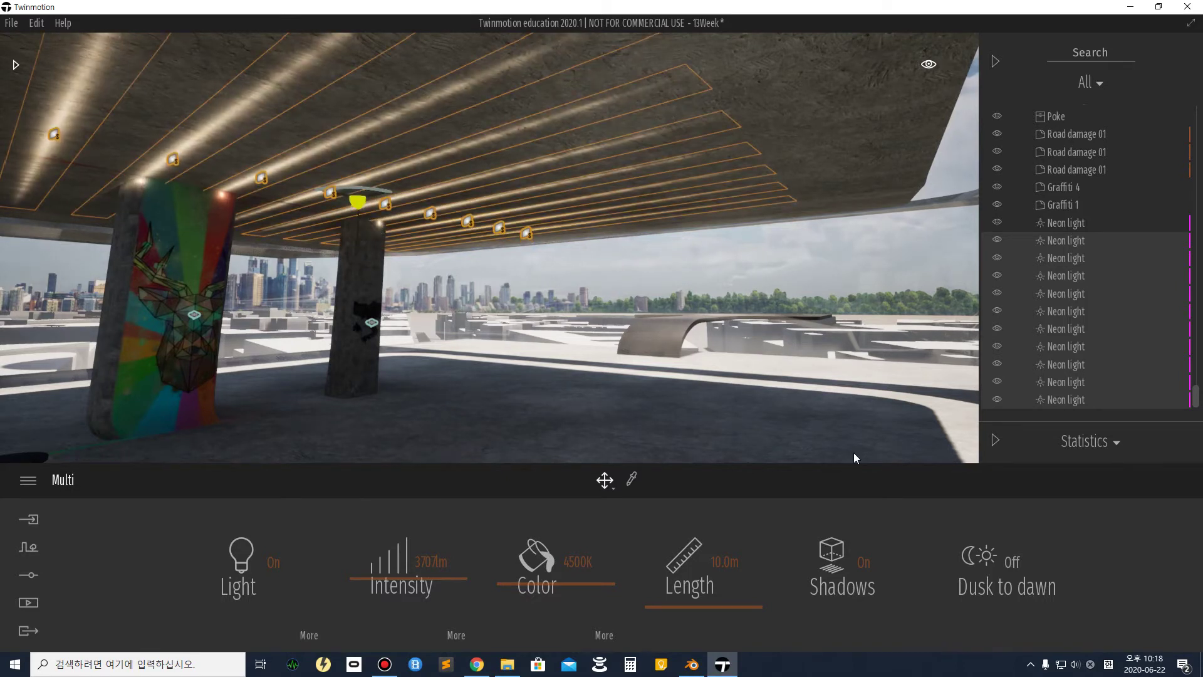
pyautogui.click(740, 388)
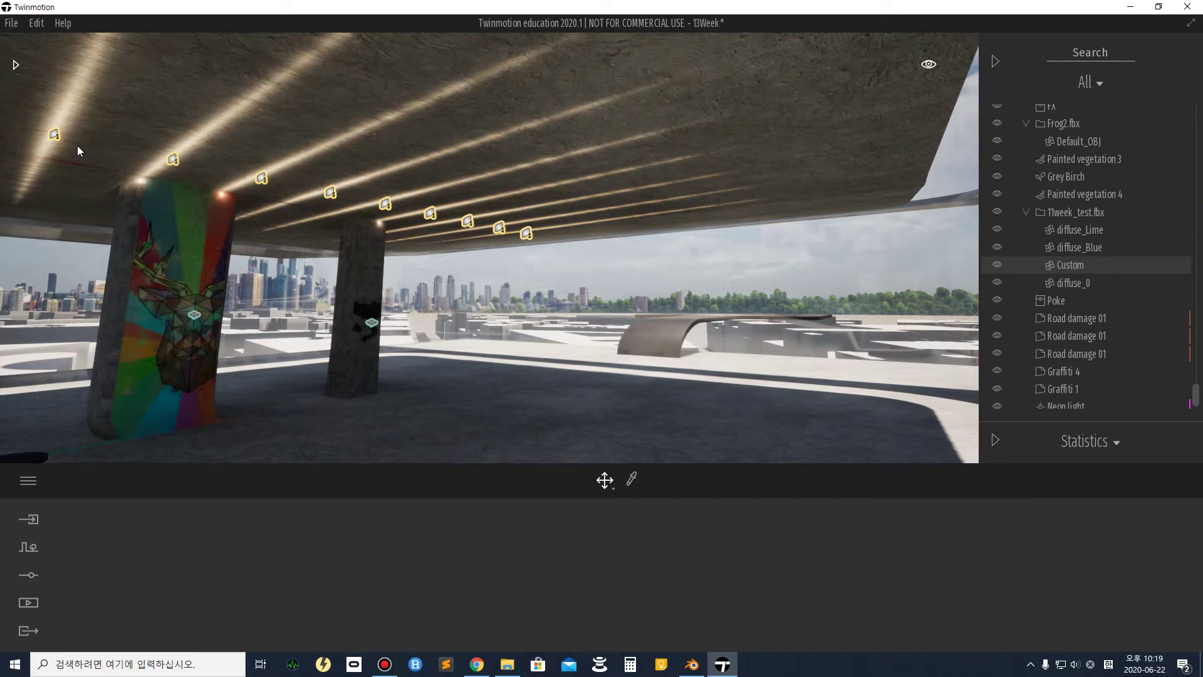
pyautogui.click(58, 135)
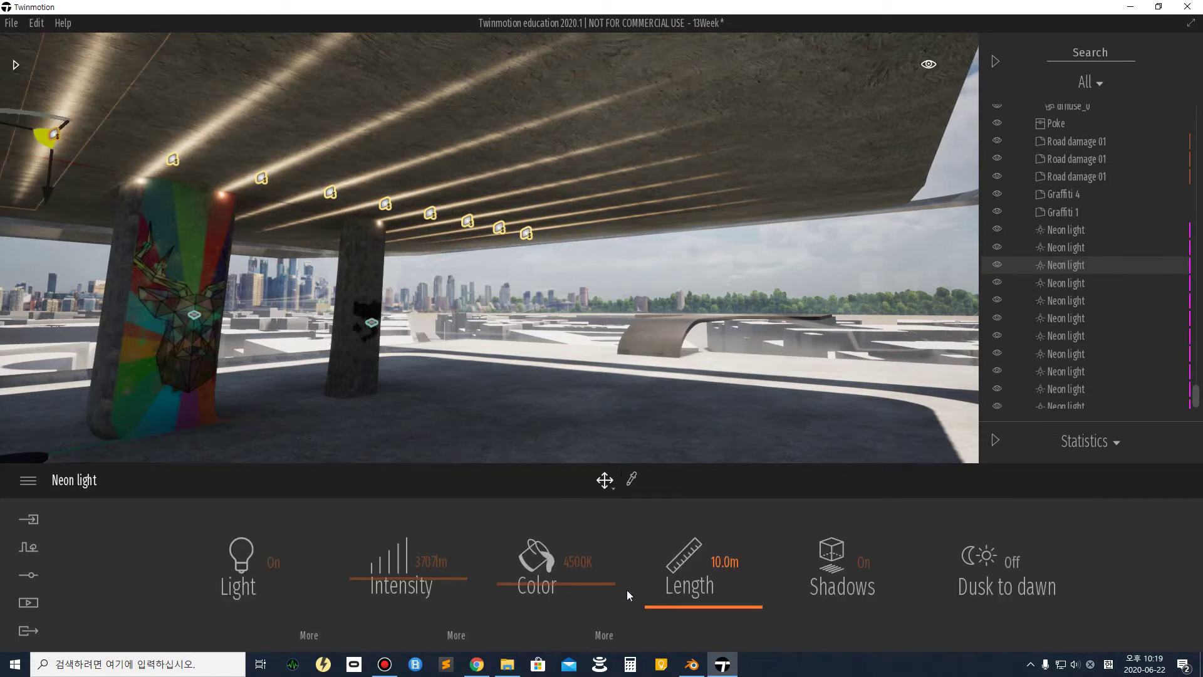
pyautogui.click(471, 336)
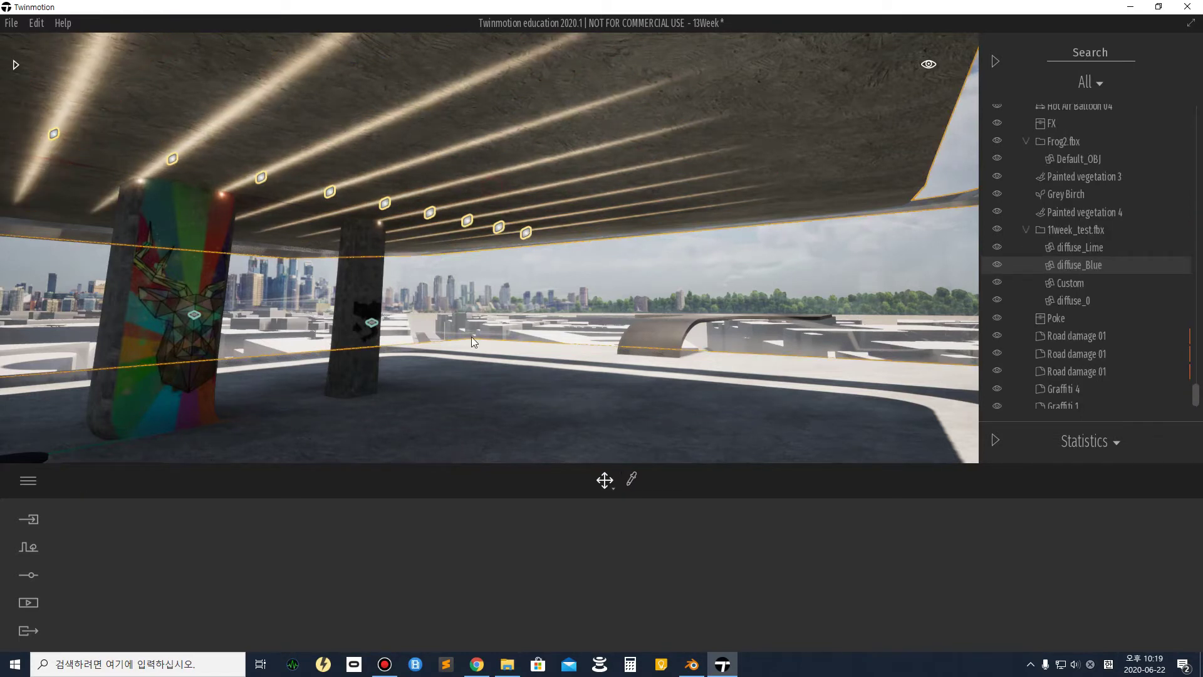
pyautogui.press('Up')
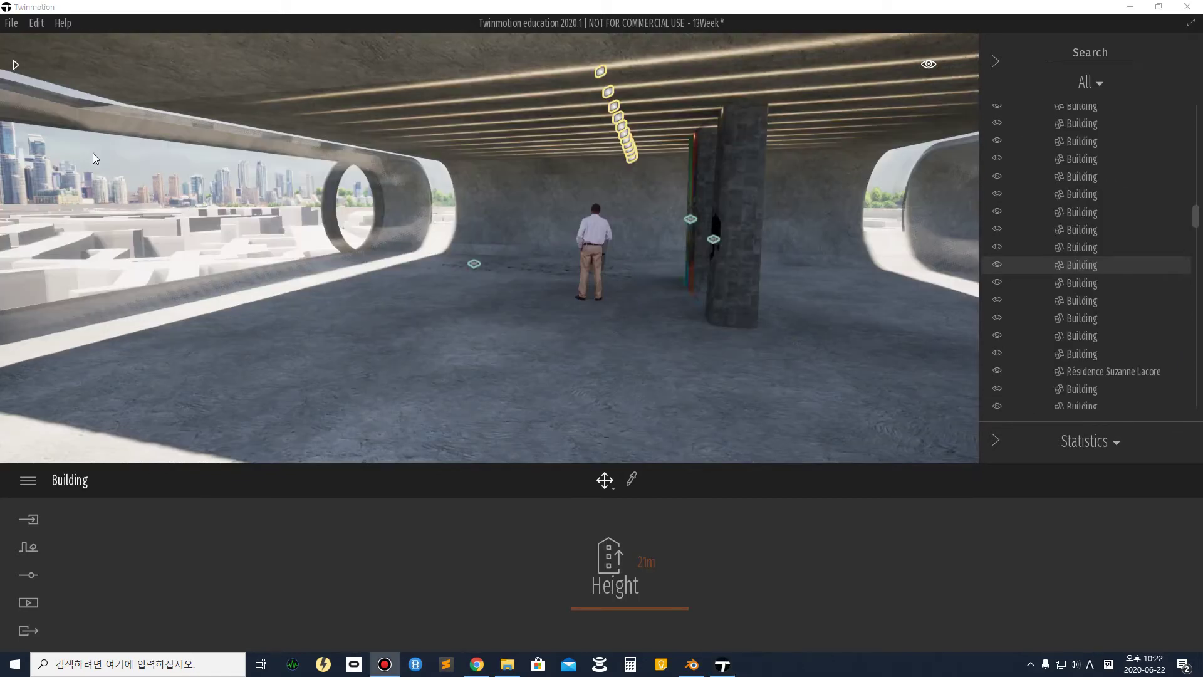
# Try a Box Reflection Probe in the interior with size 10.89 m and brightness 5.00, and delete the probe.
pyautogui.click(17, 67)
pyautogui.click(20, 78)
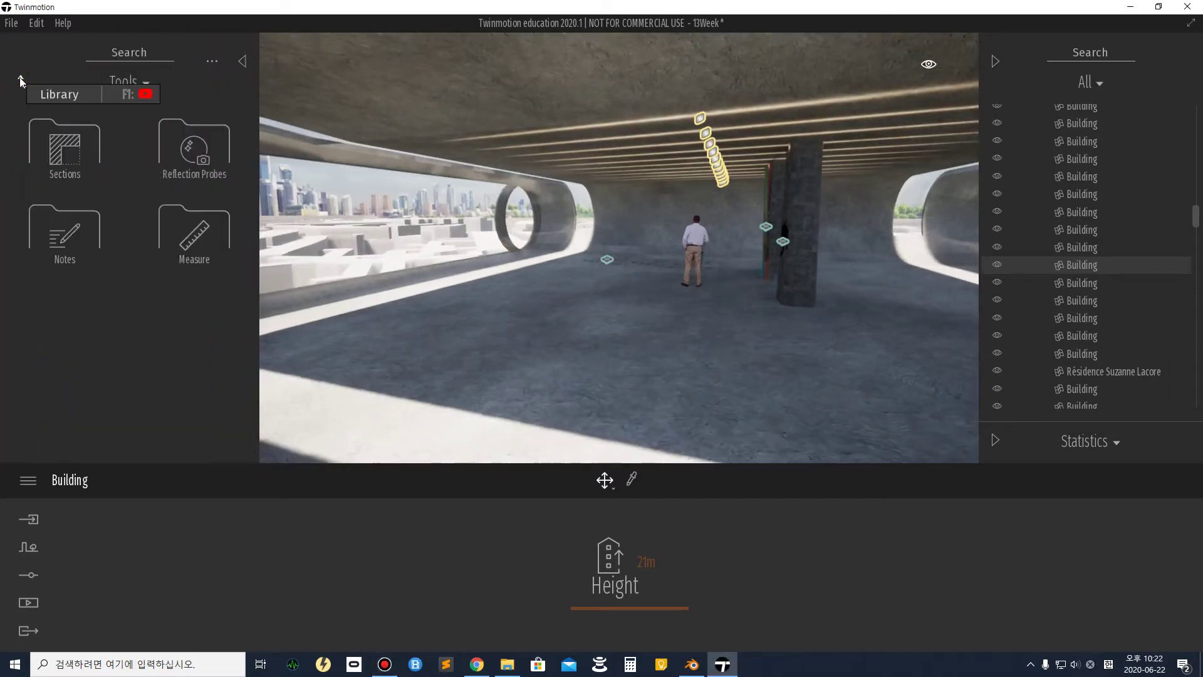
pyautogui.click(75, 405)
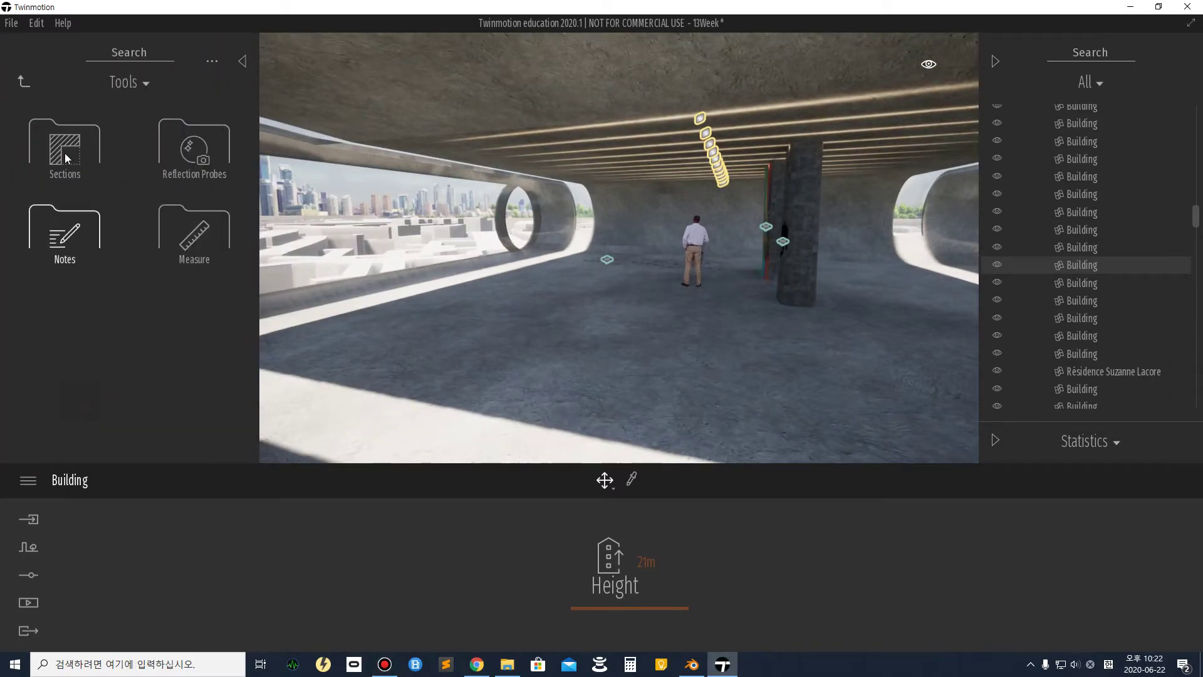
pyautogui.click(209, 155)
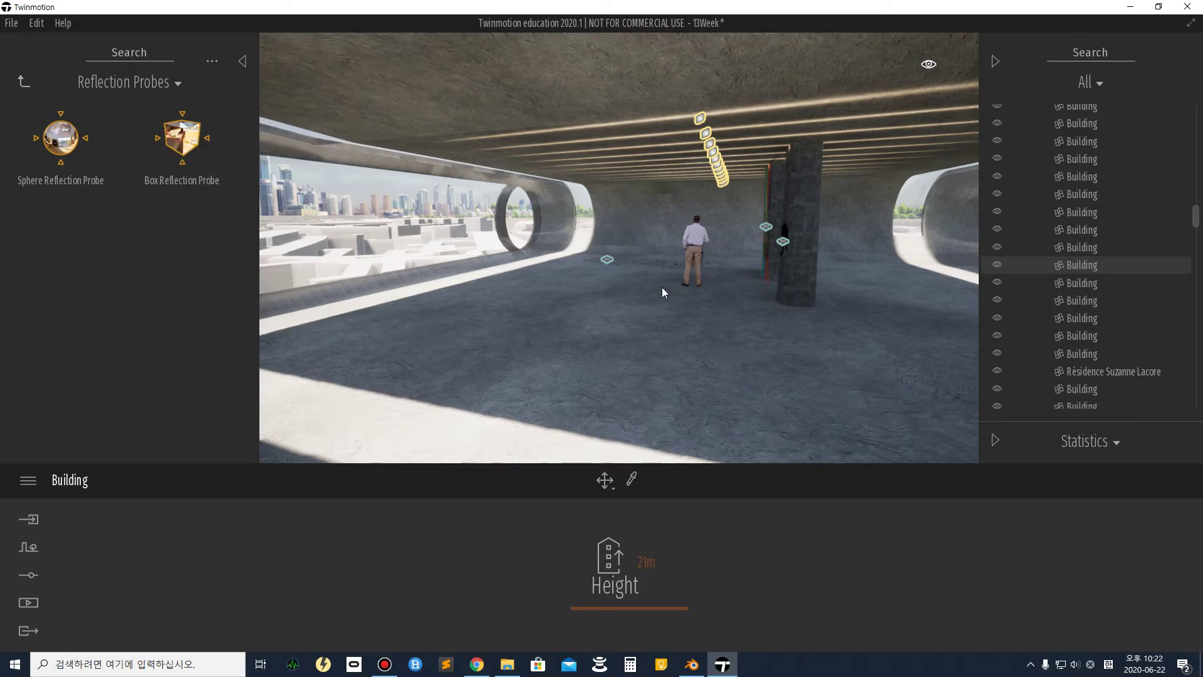
pyautogui.moveTo(614, 328); pyautogui.dragTo(628, 330)
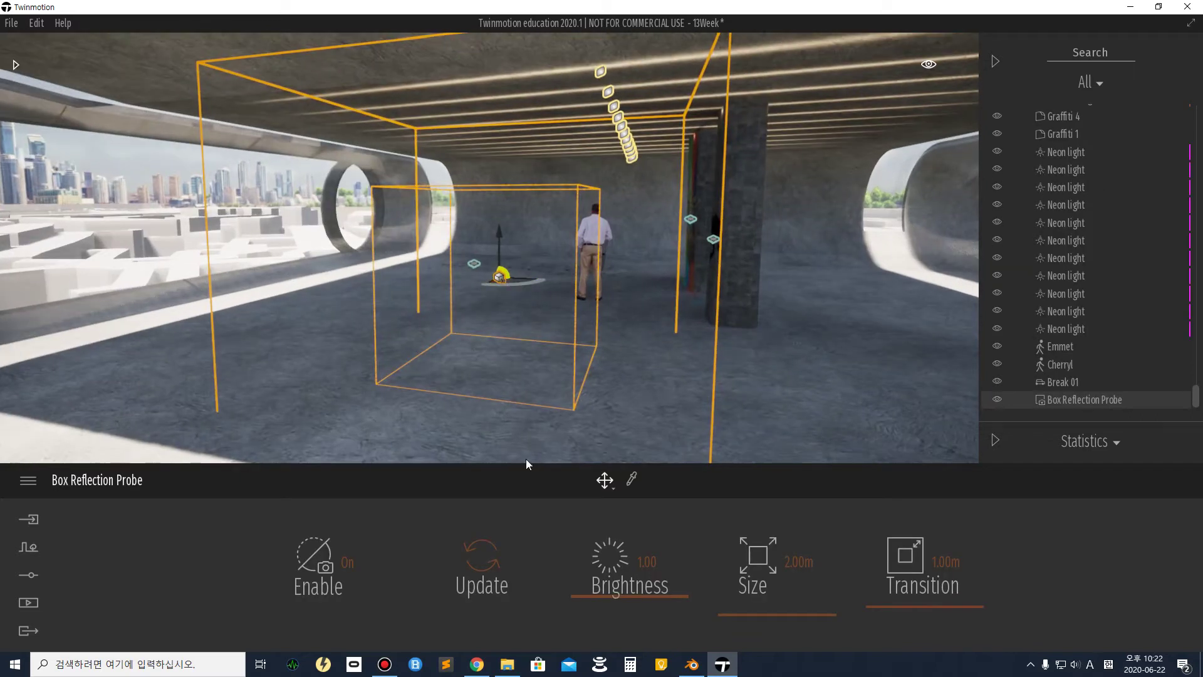
pyautogui.moveTo(774, 613)
pyautogui.mouseDown()
pyautogui.moveTo(764, 582)
pyautogui.moveTo(763, 611)
pyautogui.moveTo(762, 597)
pyautogui.mouseUp()
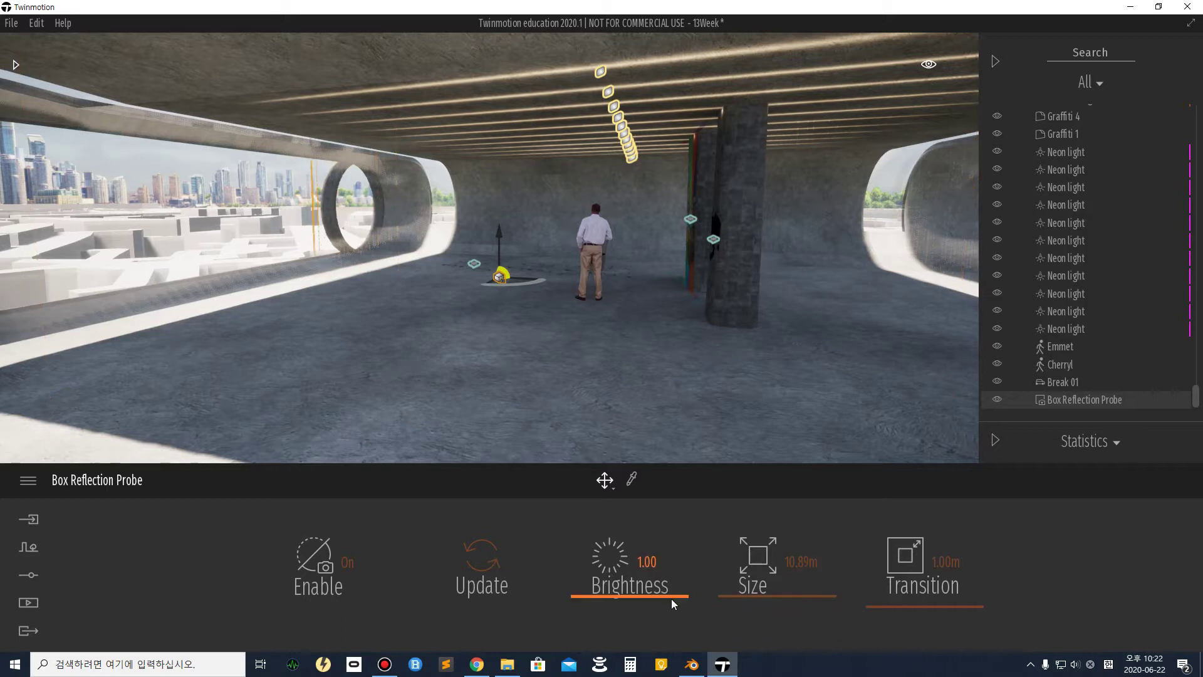
pyautogui.moveTo(661, 568); pyautogui.dragTo(669, 401)
pyautogui.moveTo(660, 581); pyautogui.dragTo(671, 352)
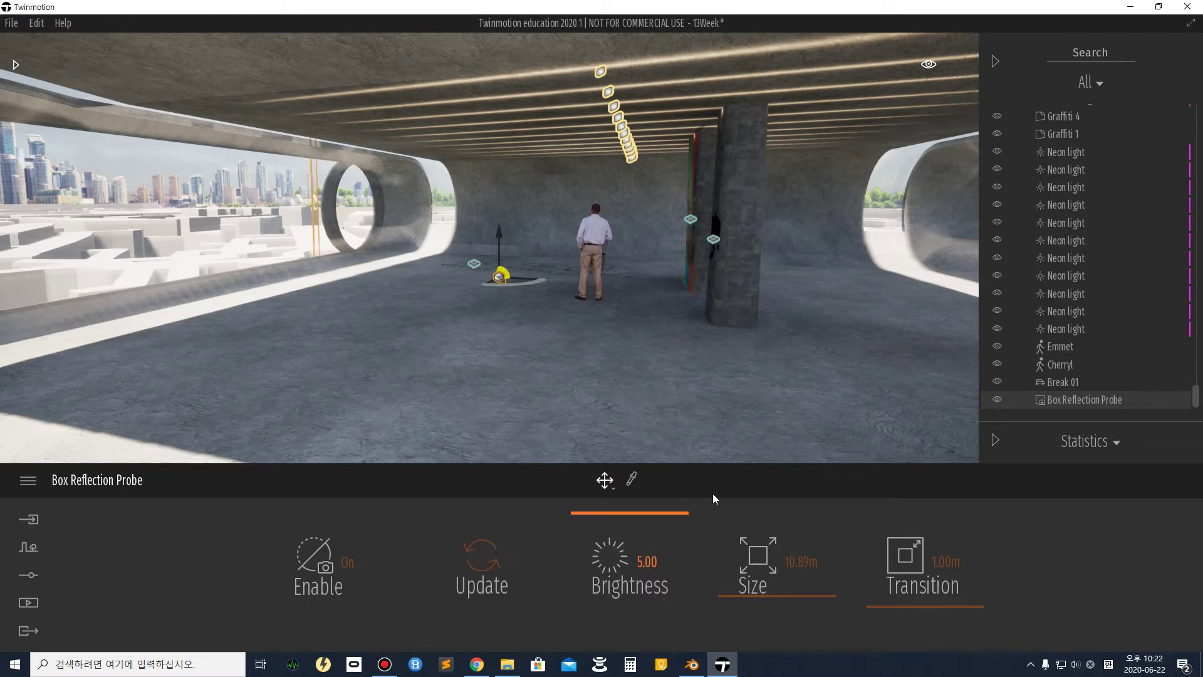
pyautogui.press('Delete')
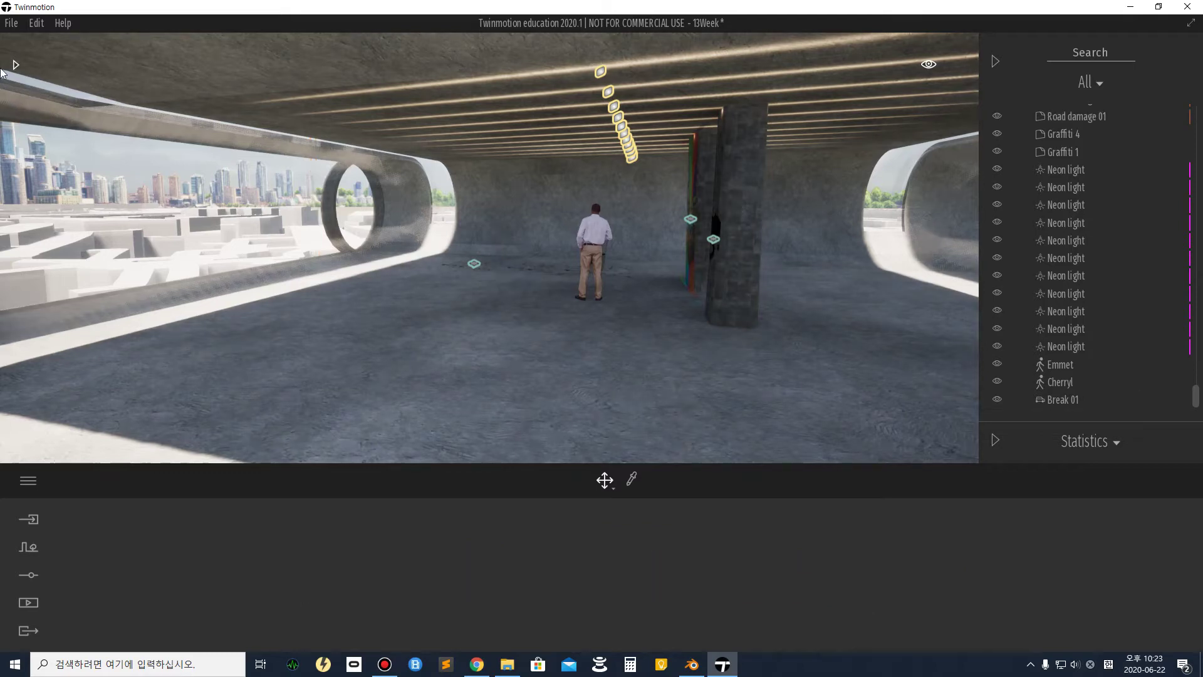
# Place a Sphere Reflection Probe beside the standing man and set its brightness to 10.00 and size to 12.66 m.
pyautogui.click(16, 64)
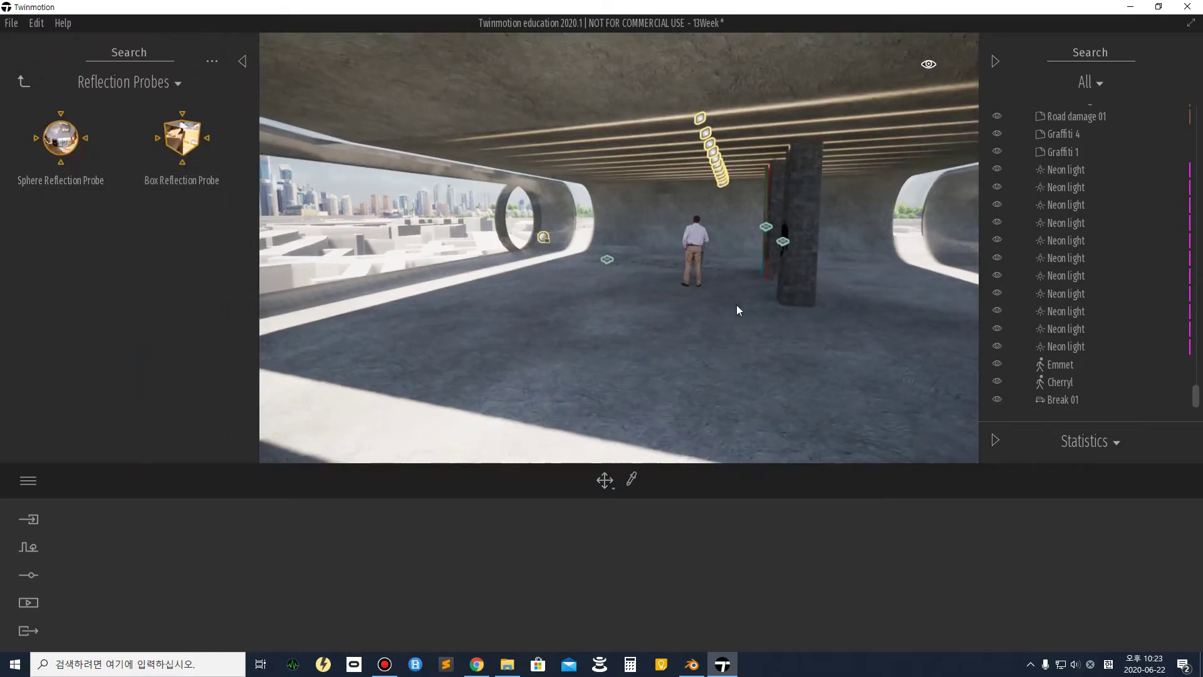
pyautogui.moveTo(670, 285); pyautogui.dragTo(672, 296)
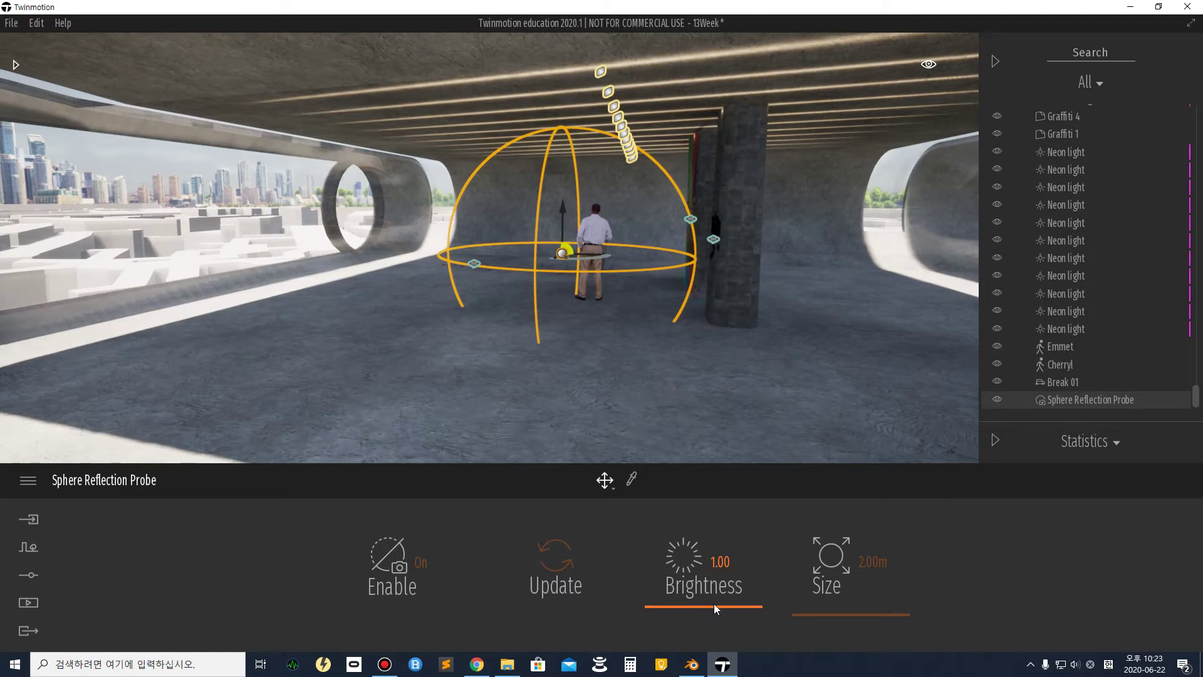
pyautogui.moveTo(828, 614)
pyautogui.mouseDown()
pyautogui.moveTo(823, 585)
pyautogui.moveTo(821, 621)
pyautogui.moveTo(821, 598)
pyautogui.moveTo(817, 607)
pyautogui.mouseUp()
pyautogui.moveTo(724, 602); pyautogui.dragTo(742, 451)
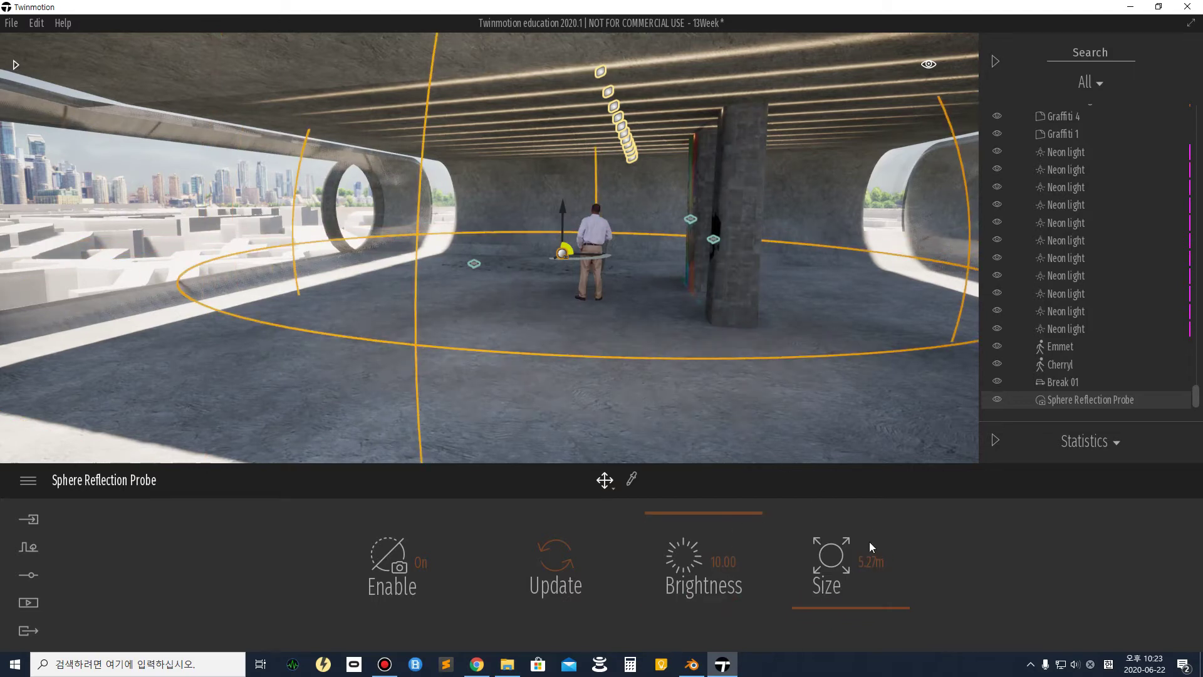
pyautogui.moveTo(833, 611); pyautogui.dragTo(830, 592)
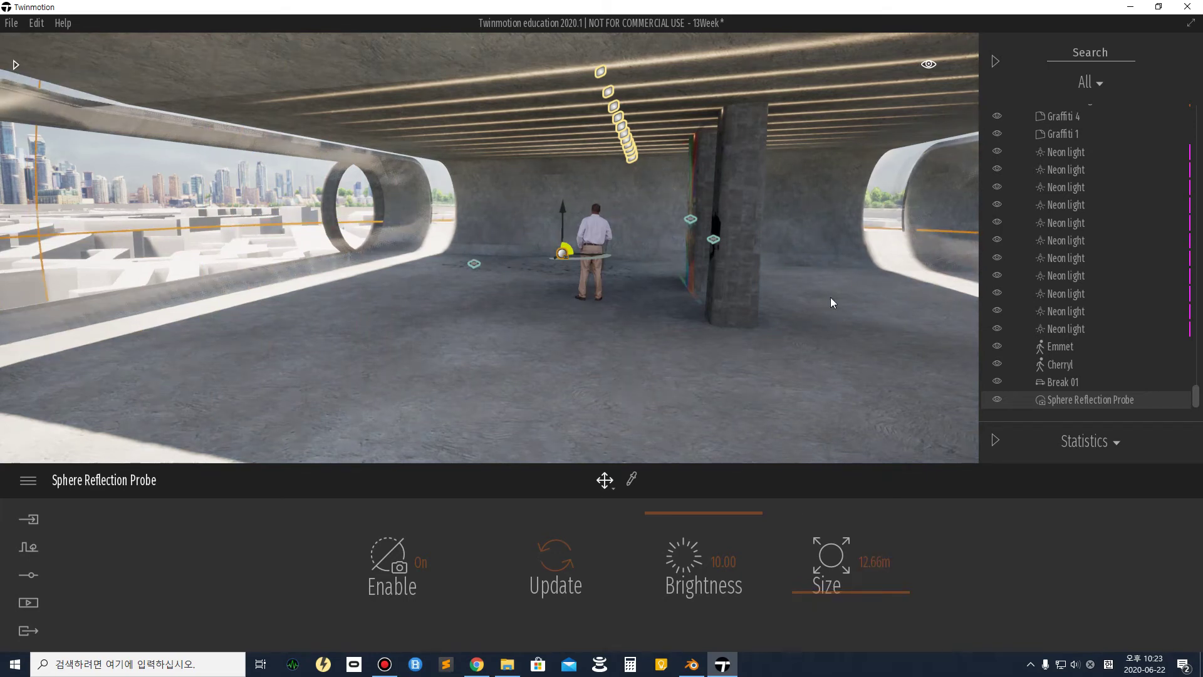
# Examine the sphere reflection probe's extent around the building from outside.
pyautogui.moveTo(564, 250); pyautogui.dragTo(3, 256, button='right')
pyautogui.press('w')
pyautogui.press('e')
pyautogui.press('w')
pyautogui.press('d')
pyautogui.press('d')
pyautogui.press('s')
pyautogui.moveTo(703, 313); pyautogui.dragTo(687, 275, button='right')
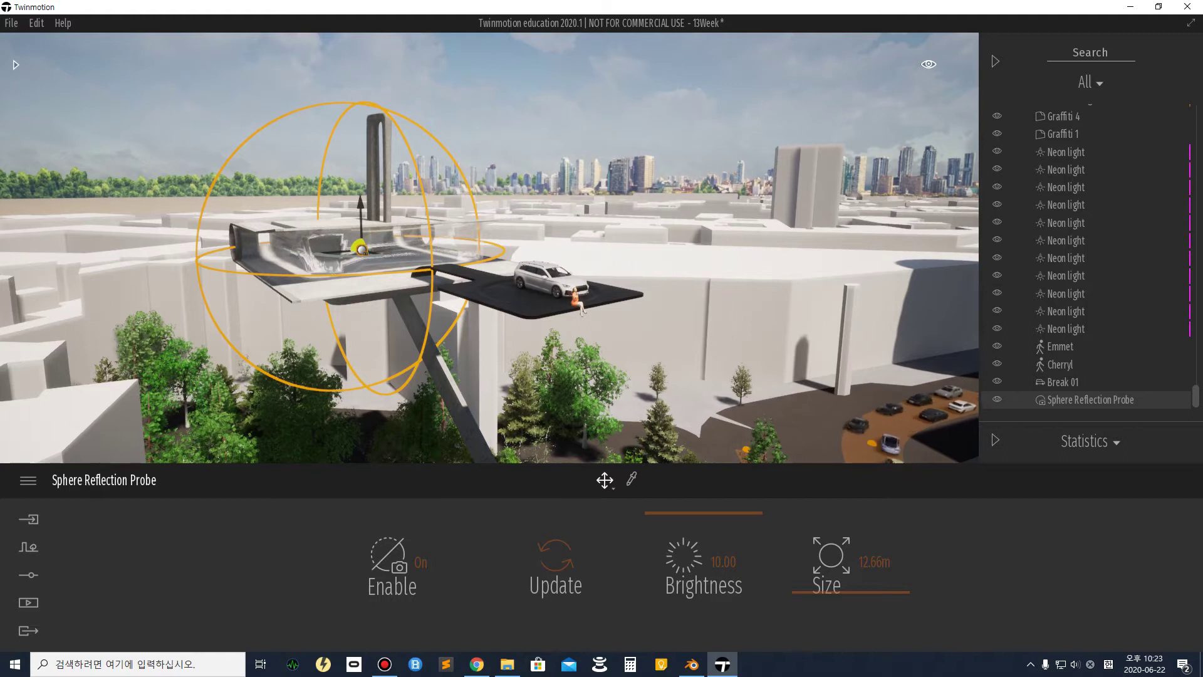
# Deselect the sphere reflection probe and examine the building's roof, landing platform and surrounding city from above.
pyautogui.click(925, 65)
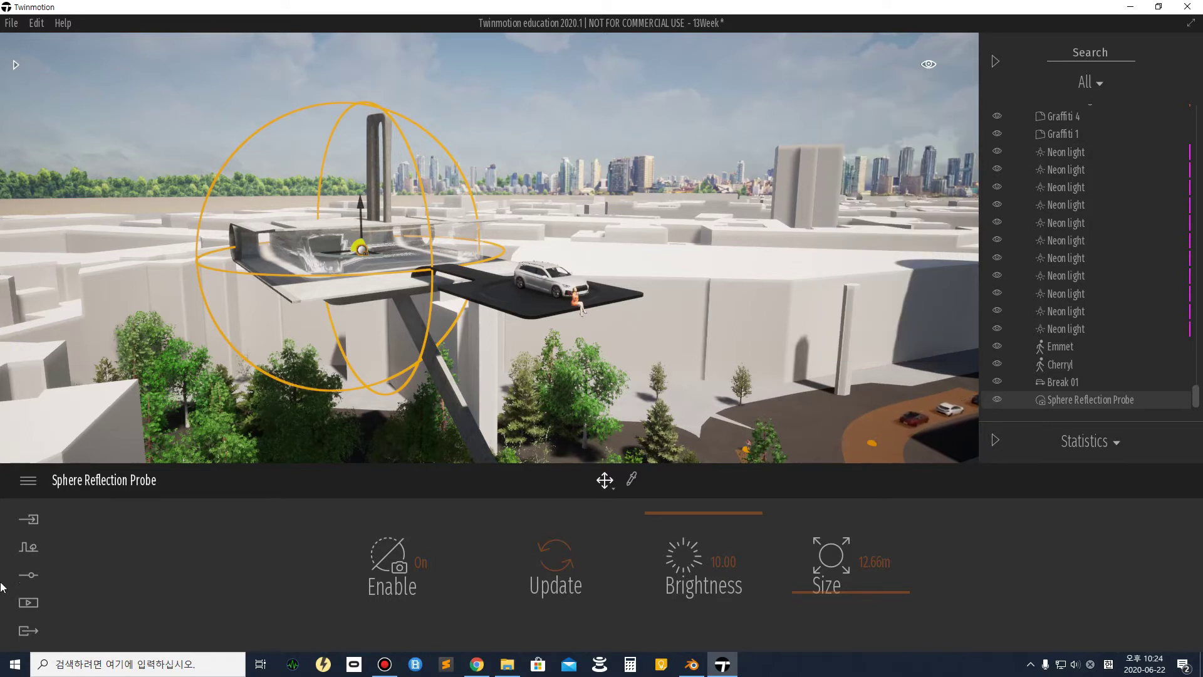
pyautogui.click(28, 602)
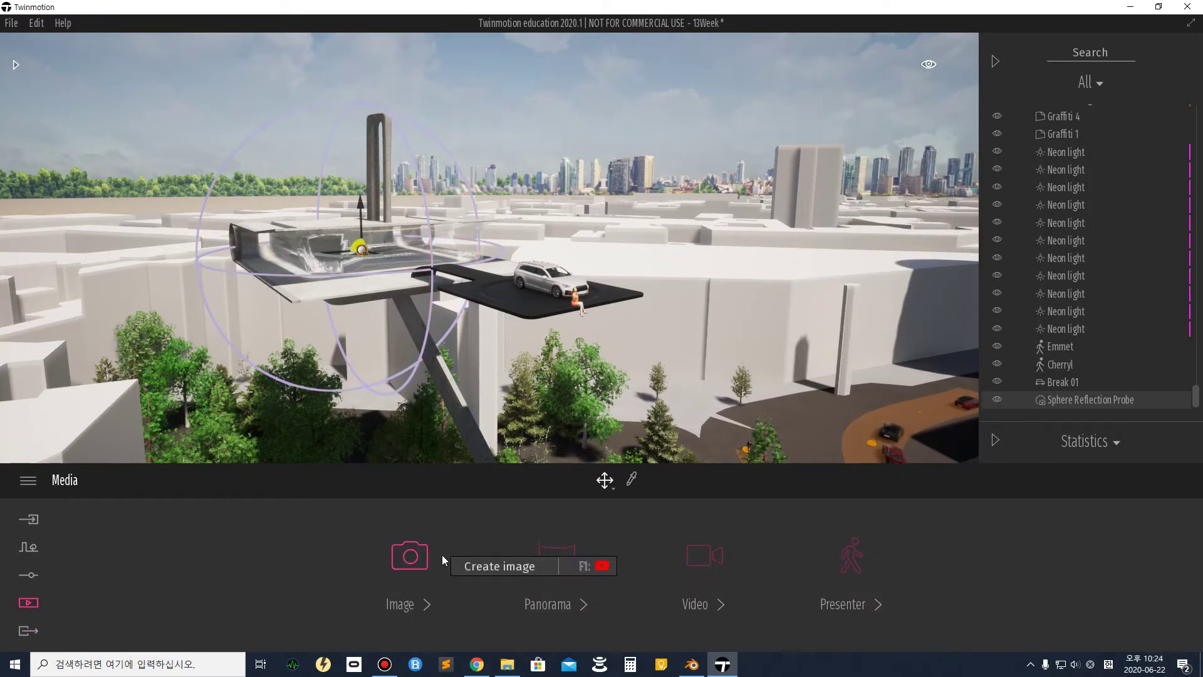
pyautogui.moveTo(596, 337); pyautogui.dragTo(808, 422, button='right')
pyautogui.press('a')
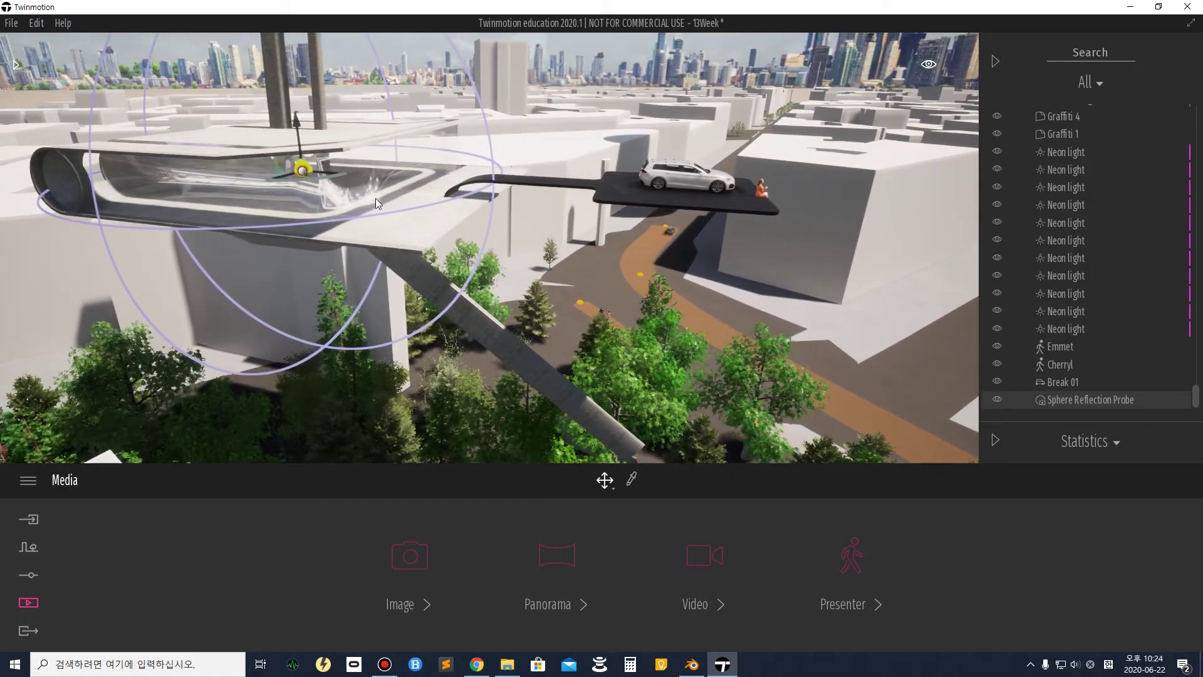
pyautogui.moveTo(596, 337); pyautogui.dragTo(489, 282, button='right')
pyautogui.press('w')
pyautogui.press('e')
pyautogui.moveTo(646, 147); pyautogui.dragTo(685, 193, button='right')
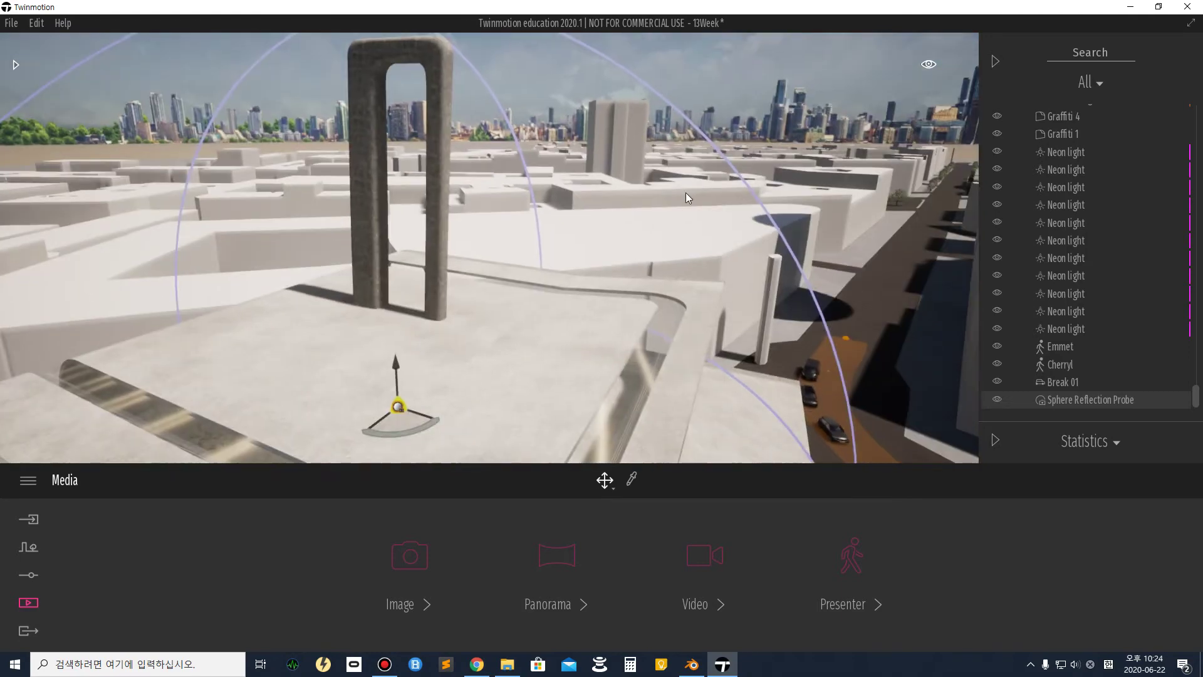
pyautogui.click(798, 121)
pyautogui.press('s')
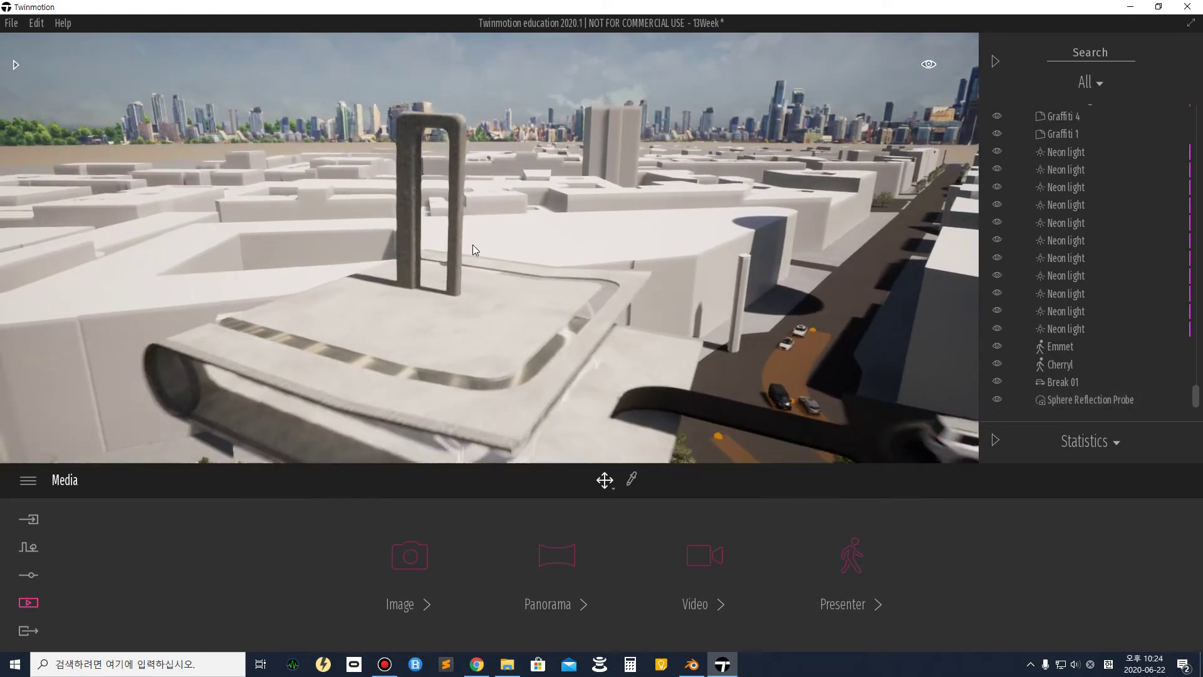
pyautogui.moveTo(357, 380); pyautogui.dragTo(562, 381, button='right')
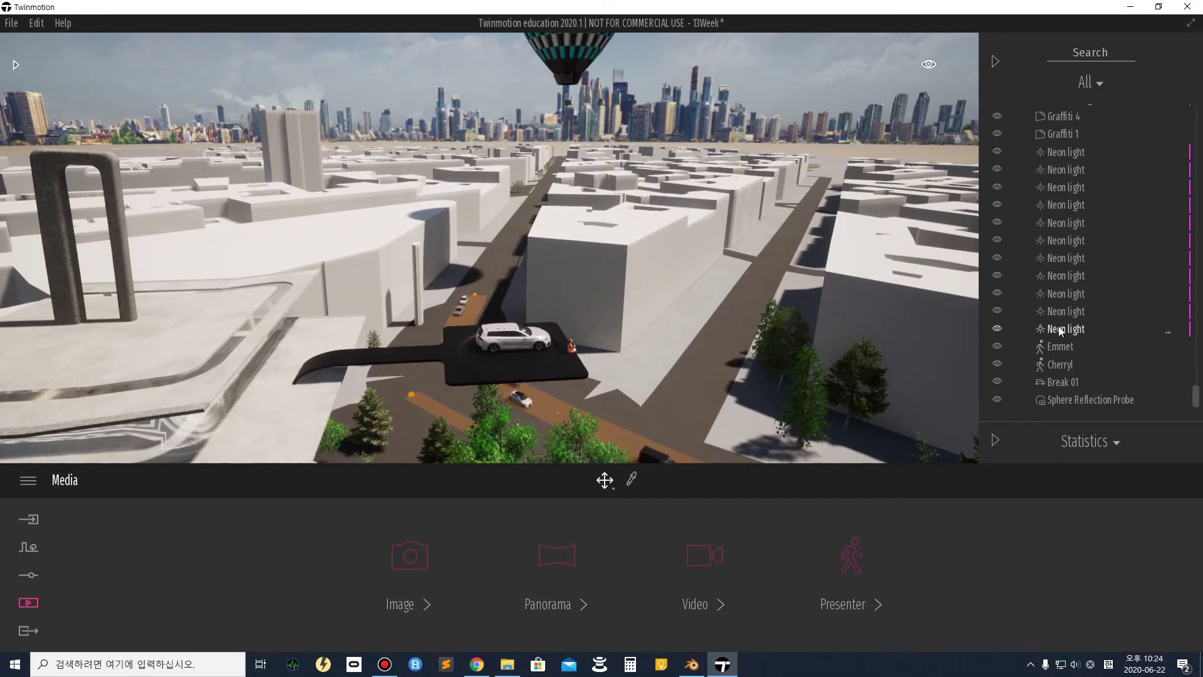
pyautogui.moveTo(431, 234); pyautogui.dragTo(520, 320, button='right')
pyautogui.keyDown('shift'); pyautogui.moveTo(520, 320); pyautogui.dragTo(658, 348, button='middle'); pyautogui.keyUp('shift')
pyautogui.press('a')
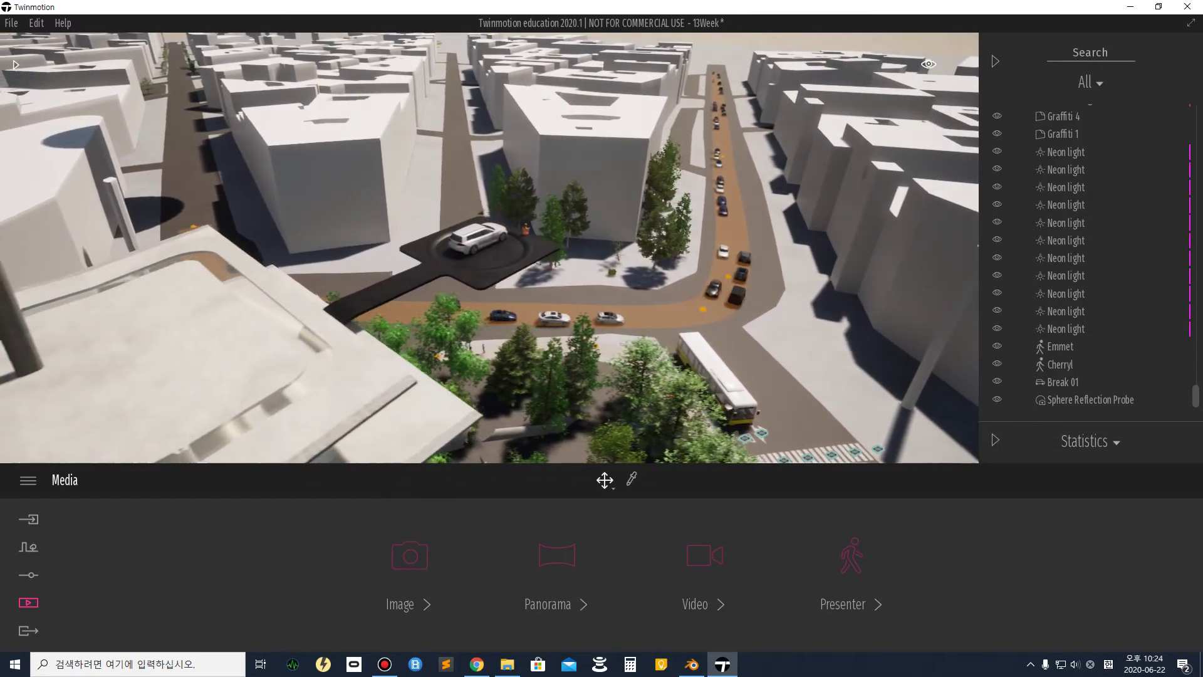
pyautogui.moveTo(520, 319); pyautogui.dragTo(636, 318, button='right')
pyautogui.press('a')
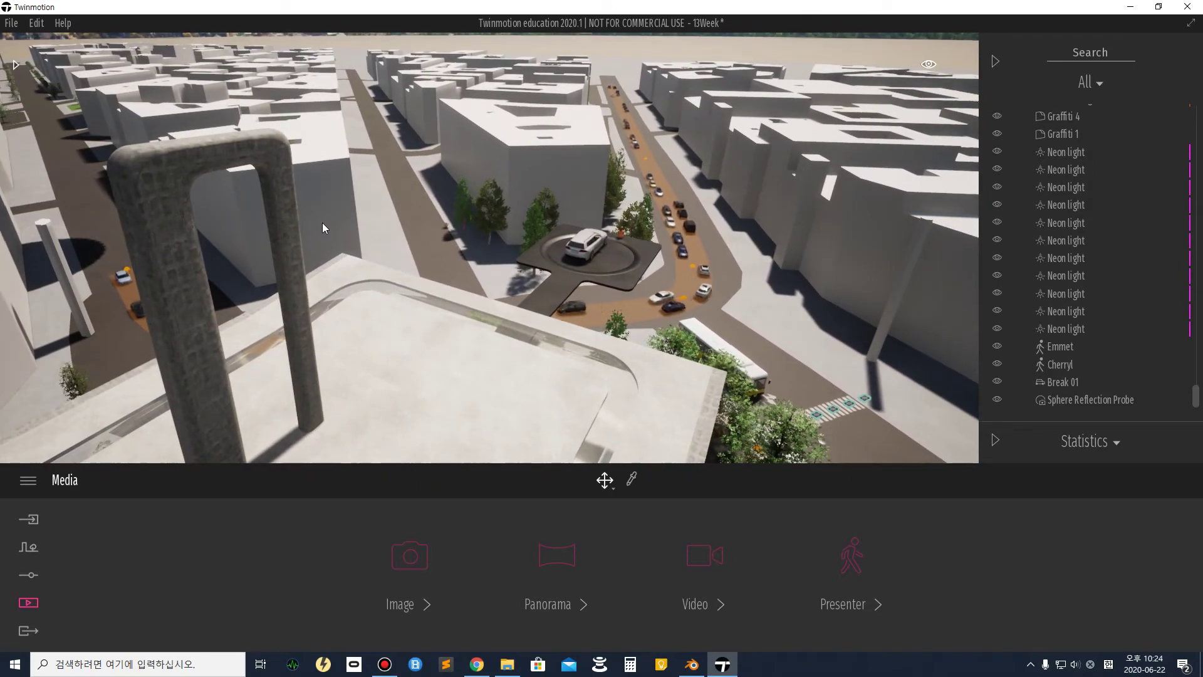
pyautogui.moveTo(312, 193); pyautogui.dragTo(307, 206, button='right')
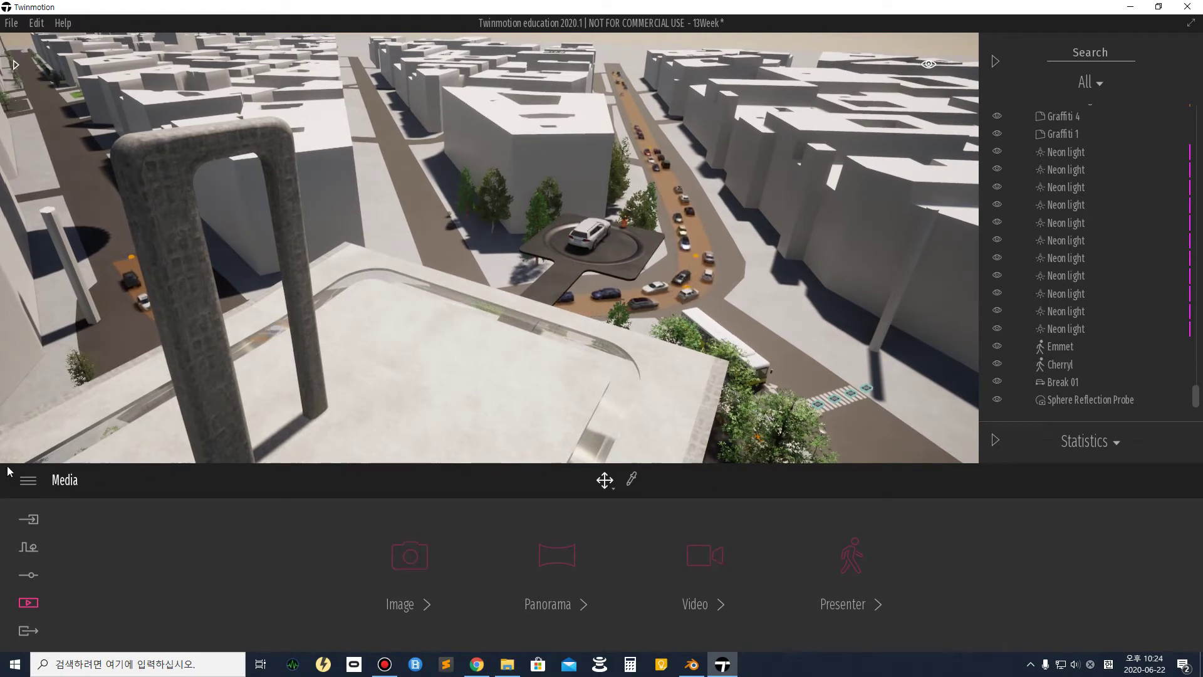
# Show the asset library and open Vegetation paint for planting on the roof.
pyautogui.click(17, 65)
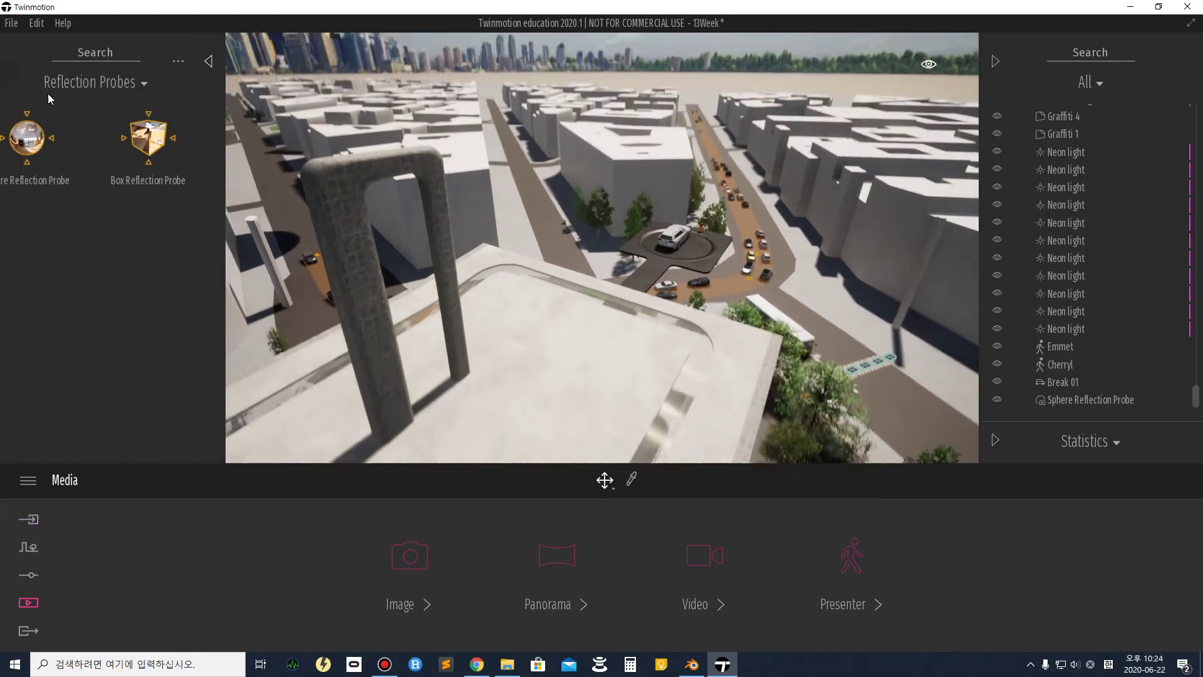
pyautogui.click(23, 81)
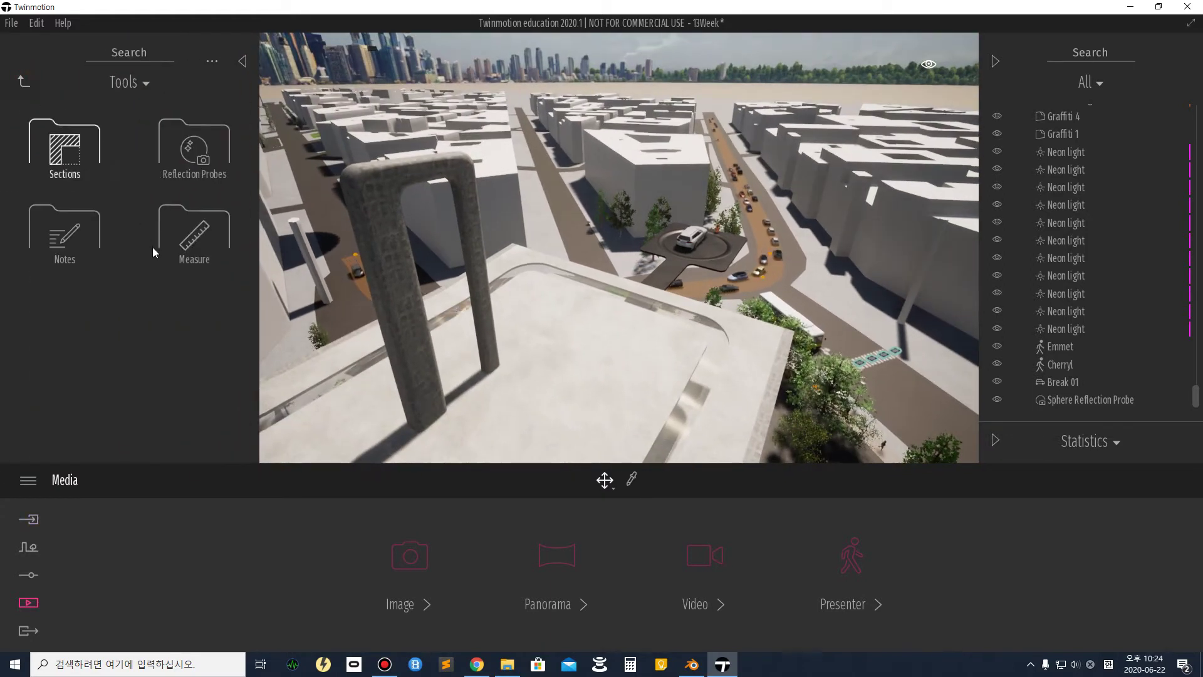
pyautogui.click(28, 81)
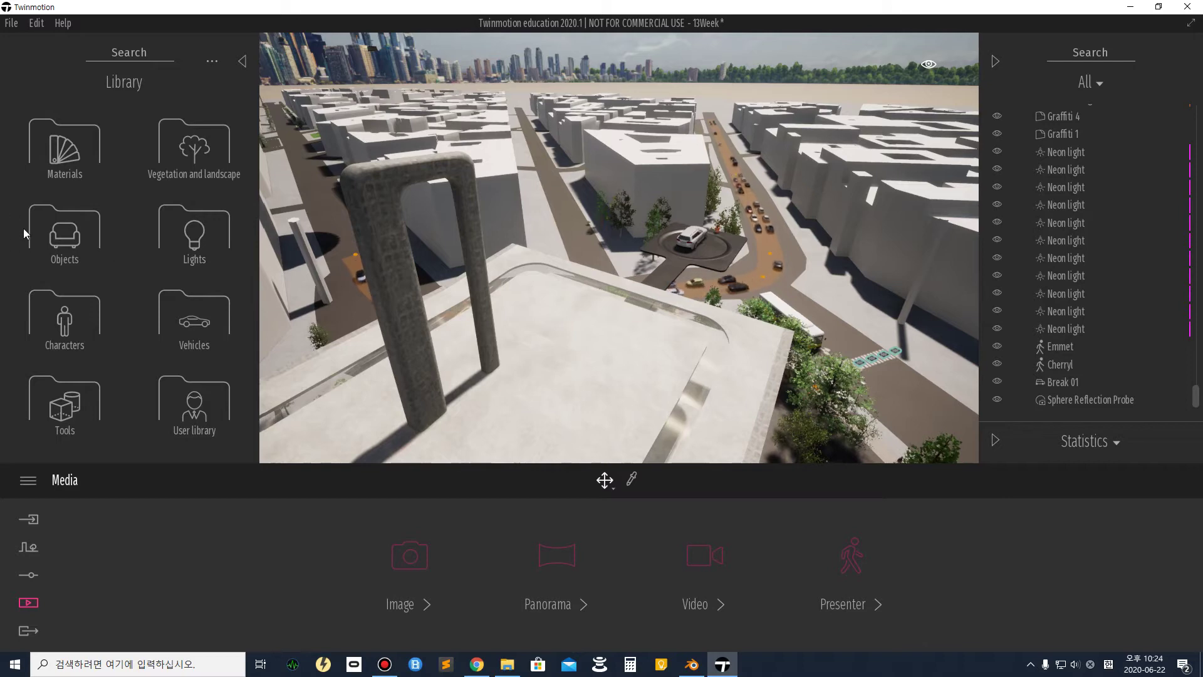
pyautogui.click(28, 546)
pyautogui.click(533, 604)
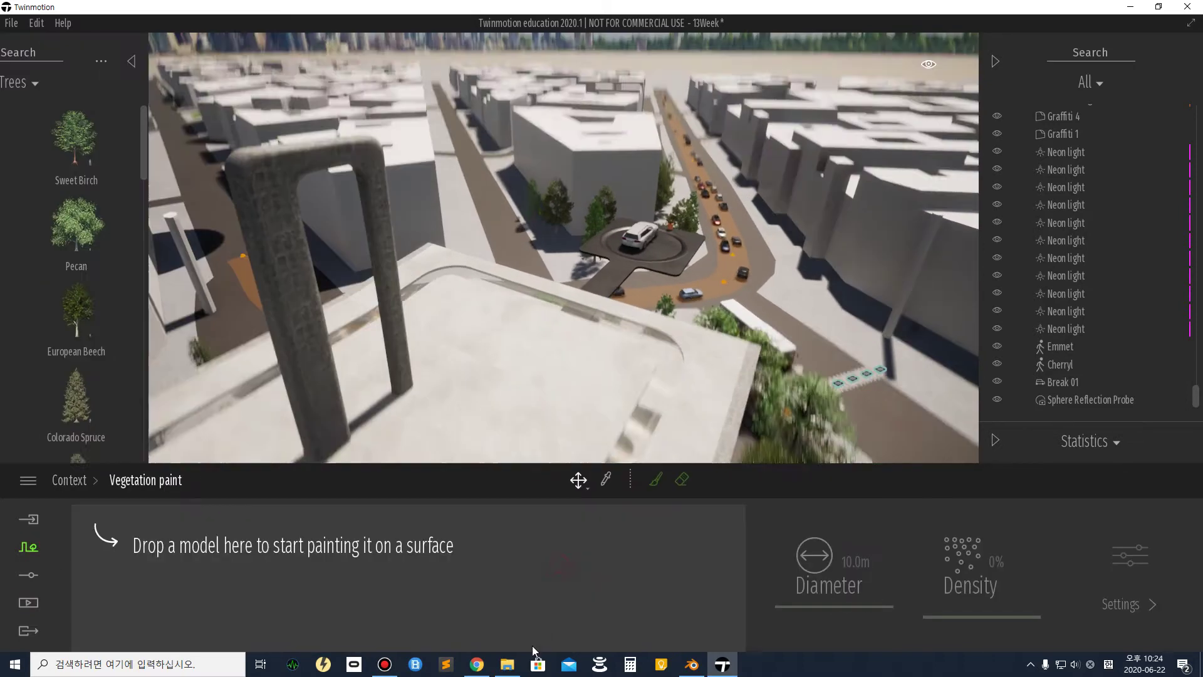
# Try to add a plant from the Detail grasses category to the vegetation paint palette.
pyautogui.click(24, 81)
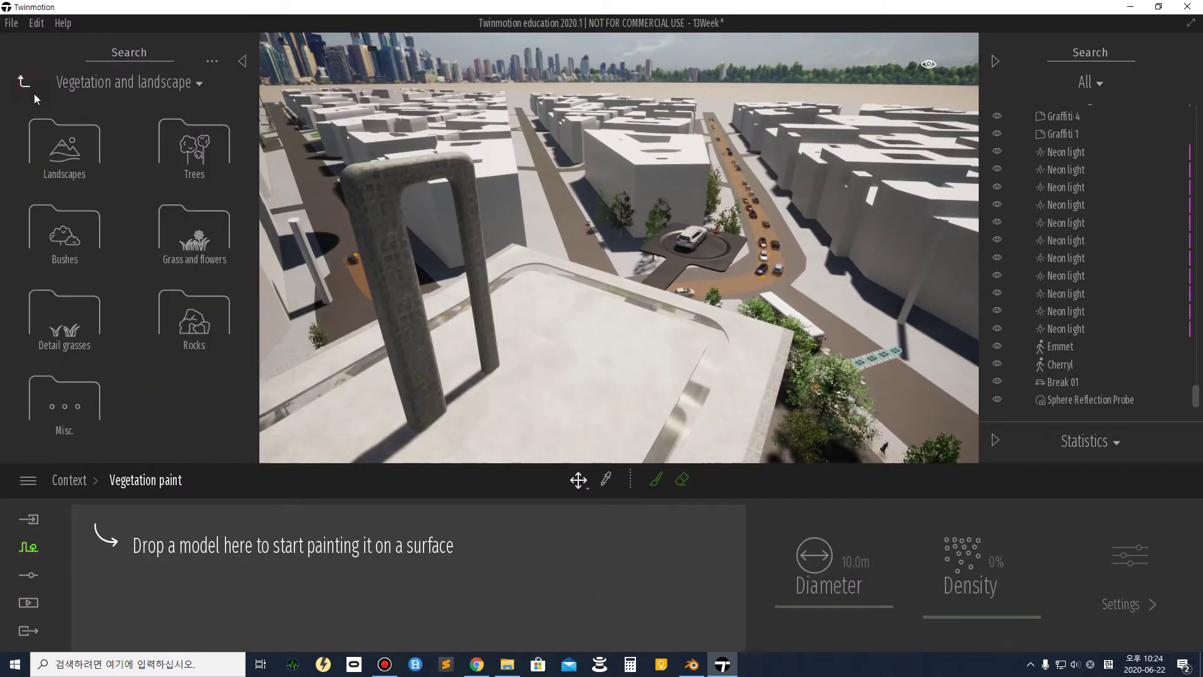
pyautogui.click(72, 313)
pyautogui.moveTo(77, 314); pyautogui.dragTo(196, 566)
pyautogui.moveTo(54, 311); pyautogui.dragTo(160, 566)
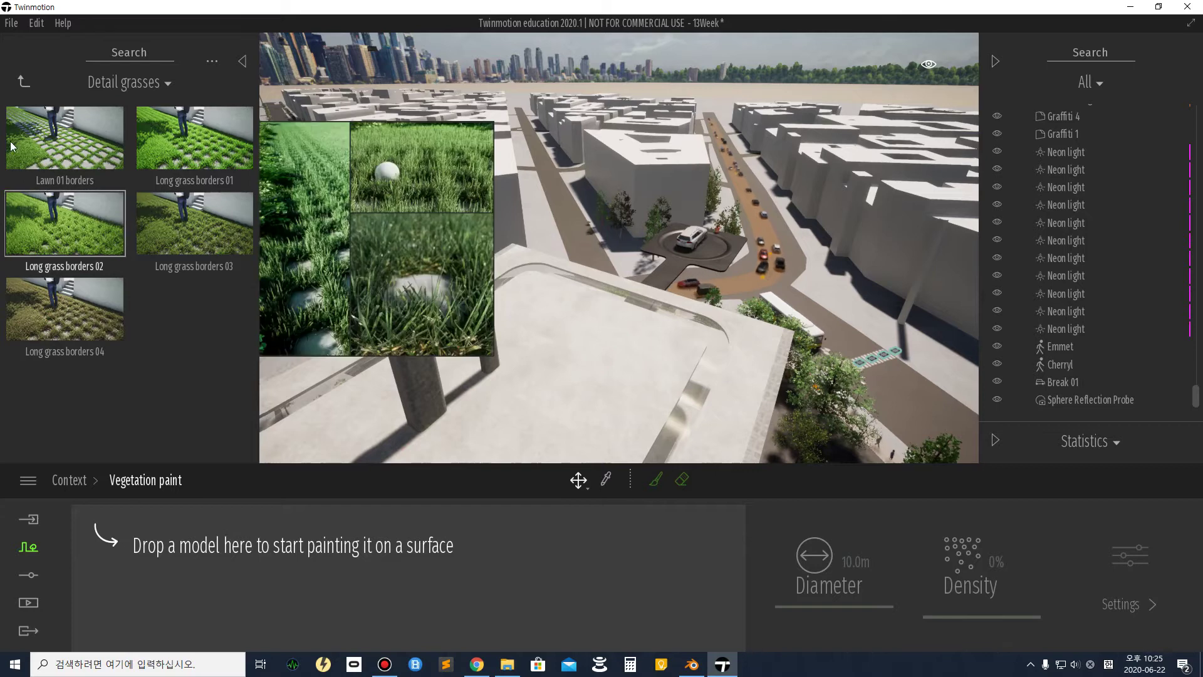
# Add Long grass 02 and Long grass 04 to the vegetation paint palette and set the brush diameter to 3.9 m.
pyautogui.click(24, 81)
pyautogui.click(201, 258)
pyautogui.moveTo(40, 246); pyautogui.dragTo(174, 580)
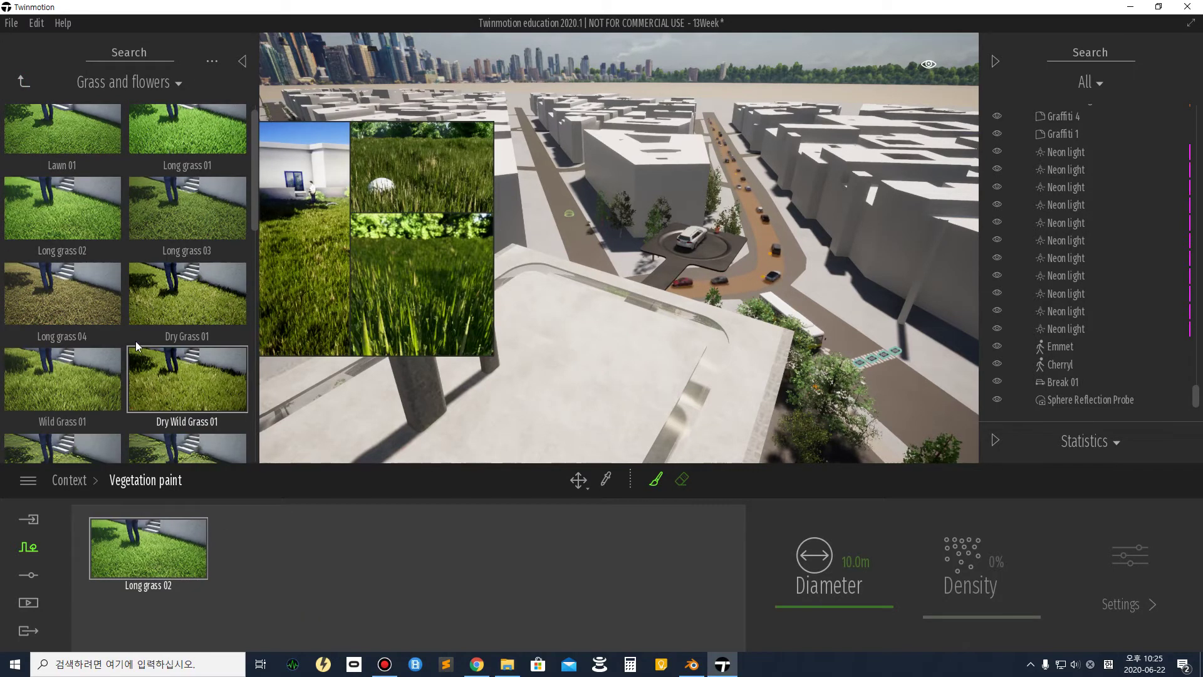
pyautogui.moveTo(62, 293); pyautogui.dragTo(295, 582)
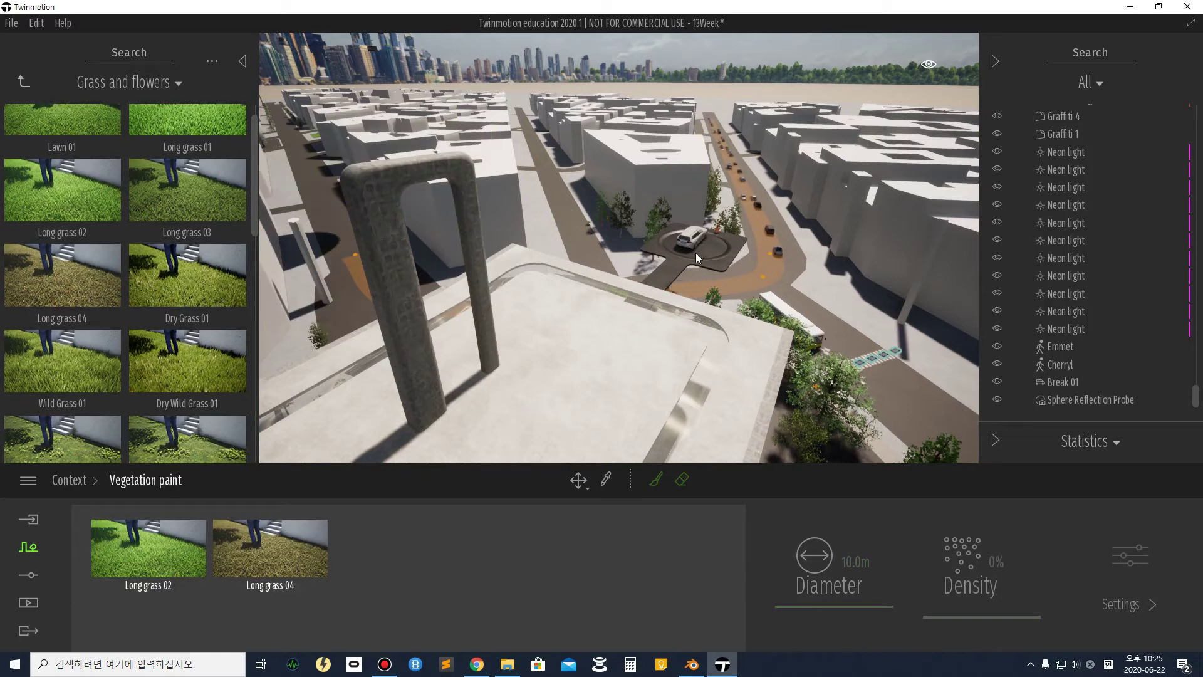
pyautogui.click(655, 479)
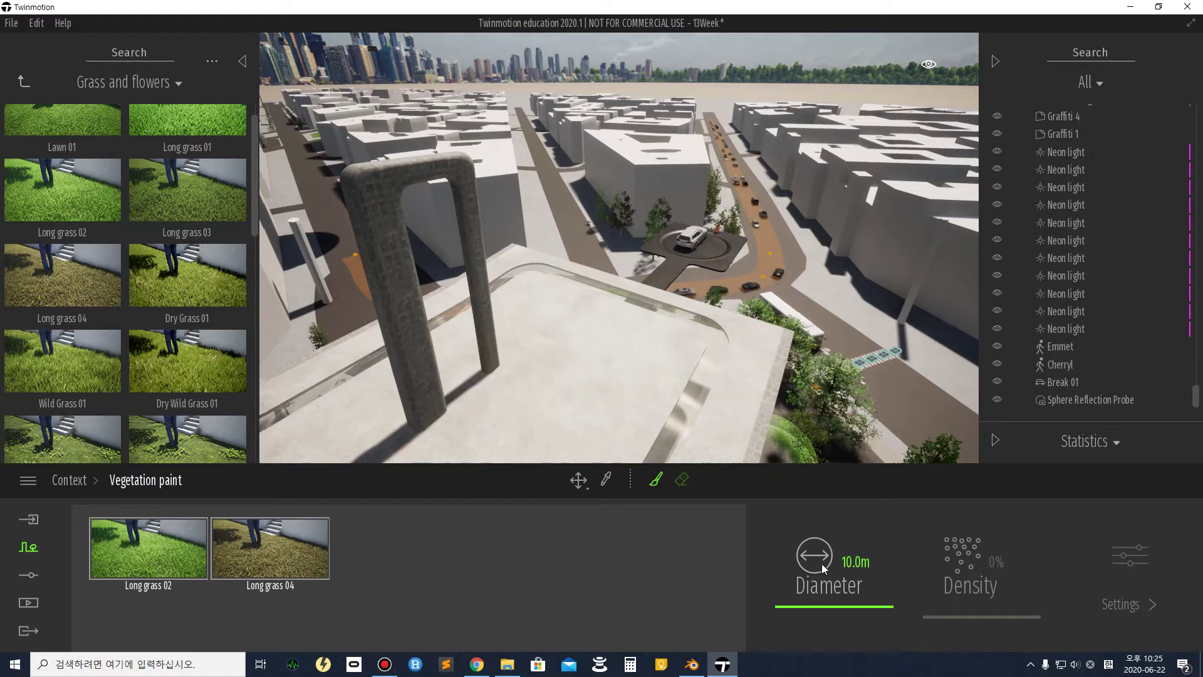
pyautogui.moveTo(830, 607)
pyautogui.mouseDown()
pyautogui.moveTo(813, 631)
pyautogui.moveTo(813, 613)
pyautogui.mouseUp()
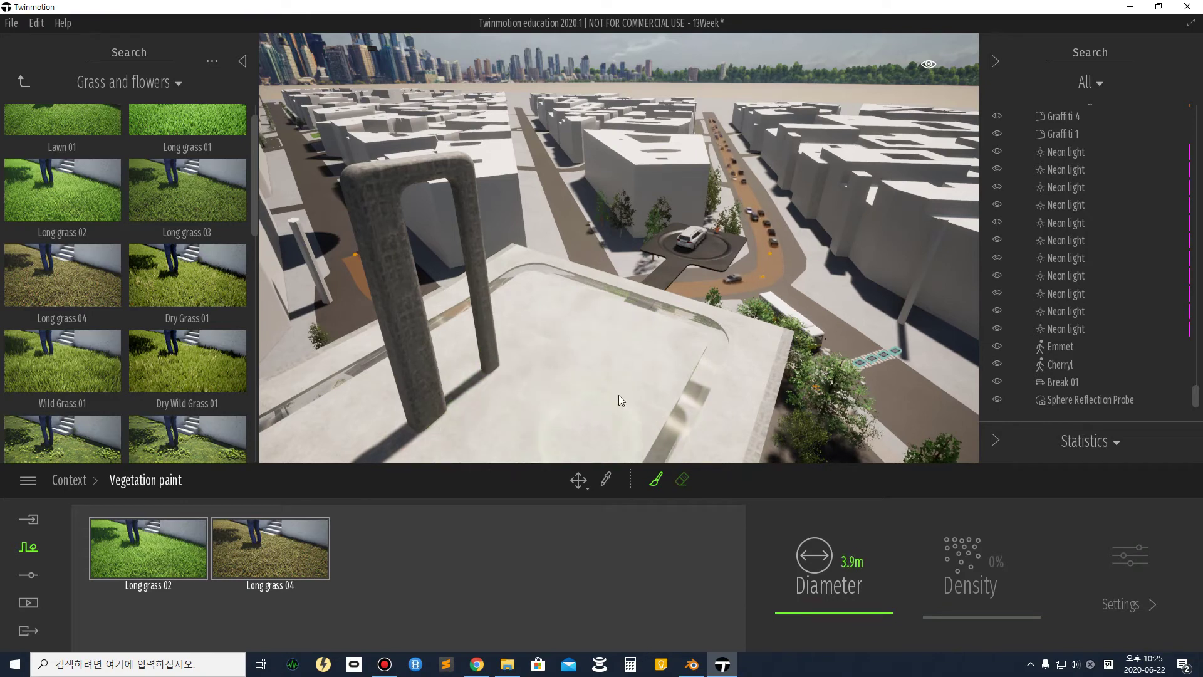
# Try painting the grass mix across the roof surface and delete the painted vegetation.
pyautogui.moveTo(532, 292)
pyautogui.mouseDown()
pyautogui.moveTo(653, 356)
pyautogui.moveTo(471, 359)
pyautogui.moveTo(569, 450)
pyautogui.moveTo(557, 420)
pyautogui.moveTo(685, 357)
pyautogui.mouseUp()
pyautogui.moveTo(685, 357)
pyautogui.mouseDown(button='right')
pyautogui.moveTo(664, 356)
pyautogui.moveTo(735, 354)
pyautogui.mouseUp(button='right')
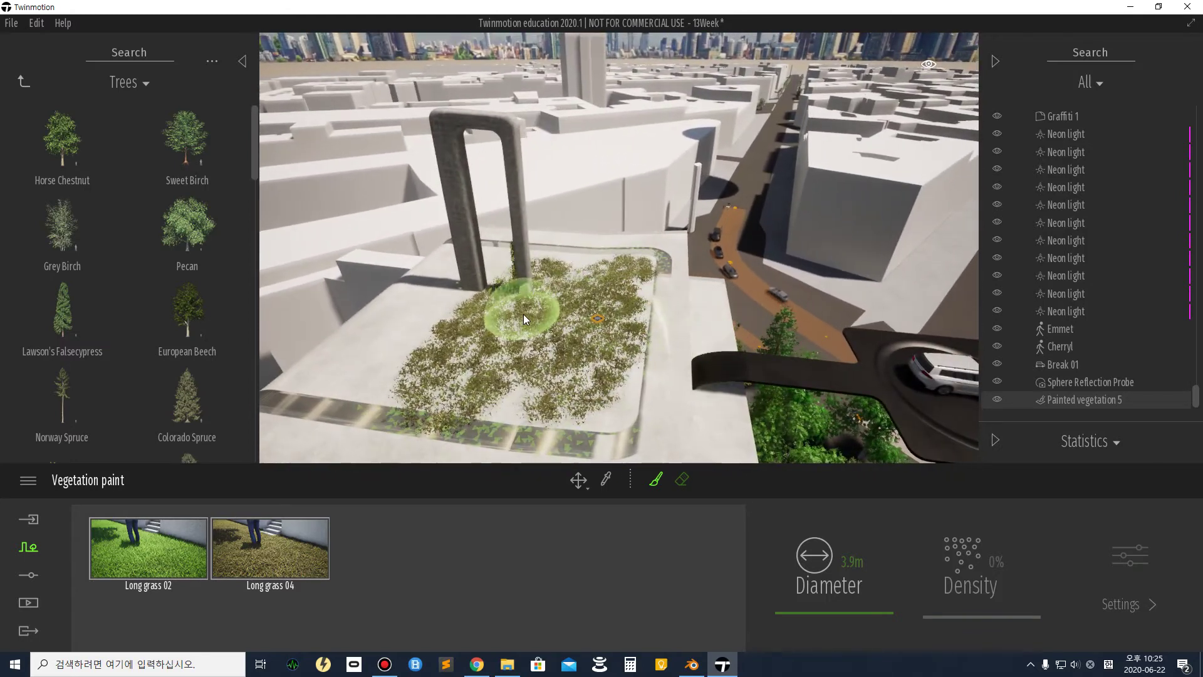
pyautogui.press('Delete')
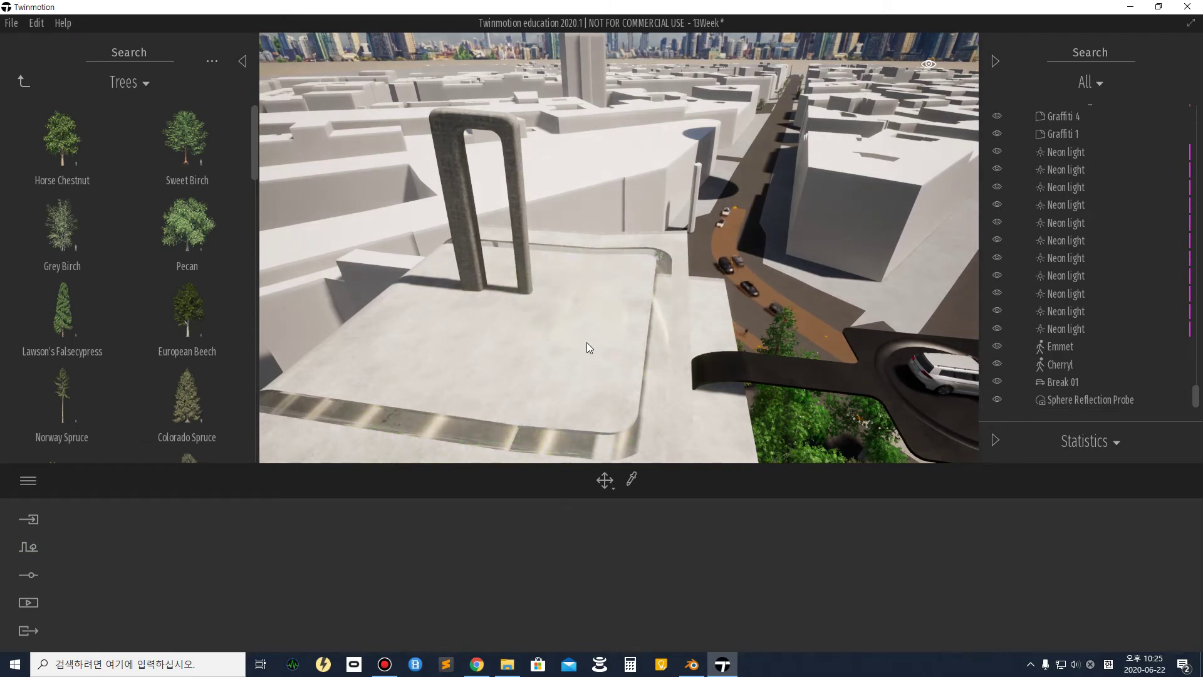
# Reopen Vegetation paint and paint the roof with Long grass 02 and Long grass 04 again.
pyautogui.click(31, 546)
pyautogui.click(550, 564)
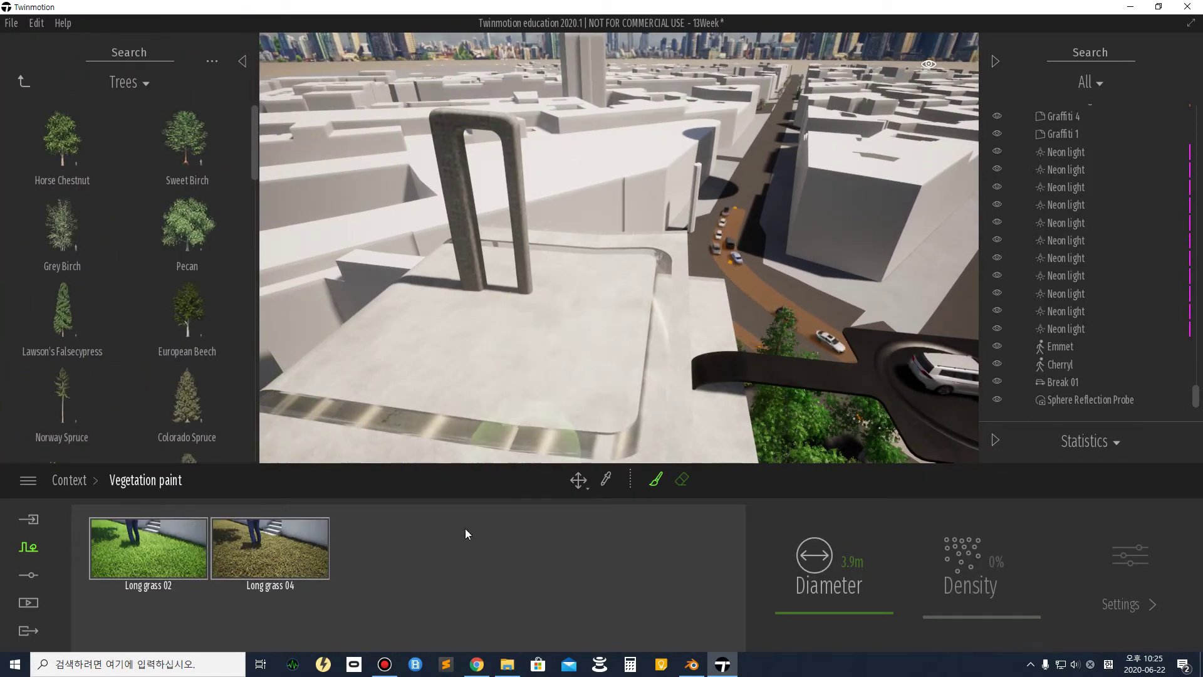
pyautogui.moveTo(496, 344)
pyautogui.mouseDown()
pyautogui.moveTo(402, 340)
pyautogui.moveTo(339, 356)
pyautogui.moveTo(528, 375)
pyautogui.moveTo(463, 319)
pyautogui.moveTo(617, 294)
pyautogui.moveTo(577, 348)
pyautogui.moveTo(592, 382)
pyautogui.mouseUp()
# Try placing a Horse Chestnut tree on the roof and undo the placement.
pyautogui.moveTo(139, 143)
pyautogui.moveTo(62, 138)
pyautogui.mouseDown()
pyautogui.moveTo(406, 216)
pyautogui.moveTo(585, 280)
pyautogui.mouseUp()
pyautogui.click(410, 393)
pyautogui.moveTo(410, 394)
pyautogui.mouseDown(button='right')
pyautogui.moveTo(564, 439)
pyautogui.moveTo(426, 281)
pyautogui.mouseUp(button='right')
pyautogui.click(426, 280)
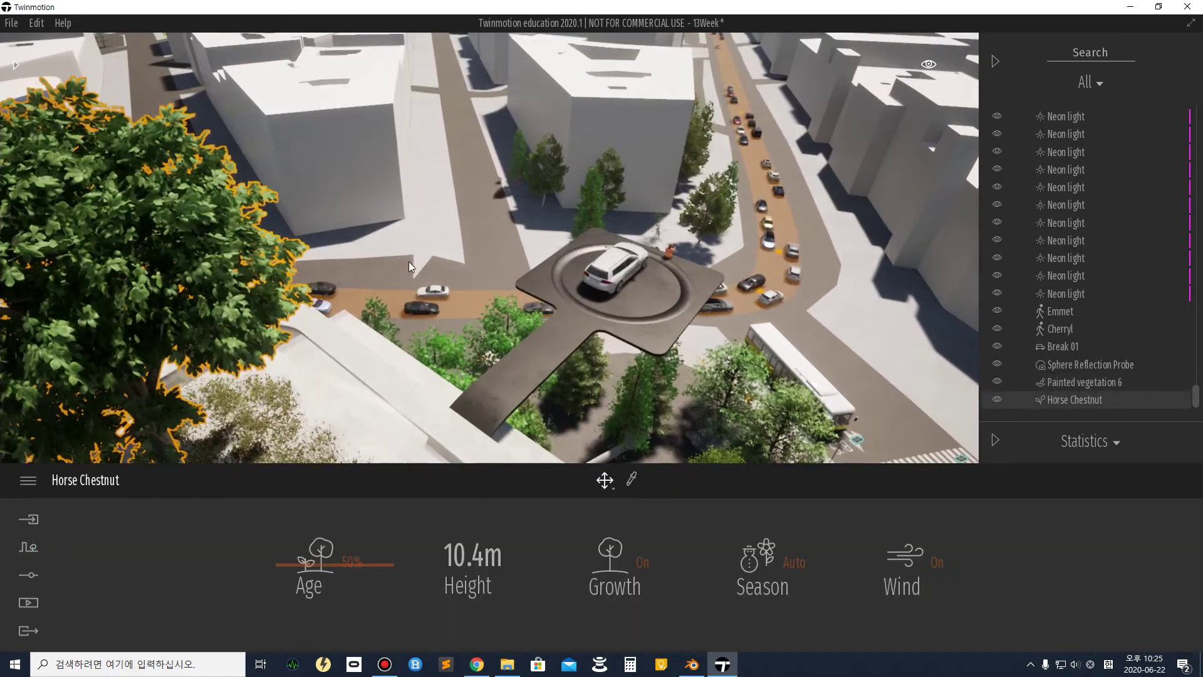
pyautogui.hotkey('ctrl', 'z')
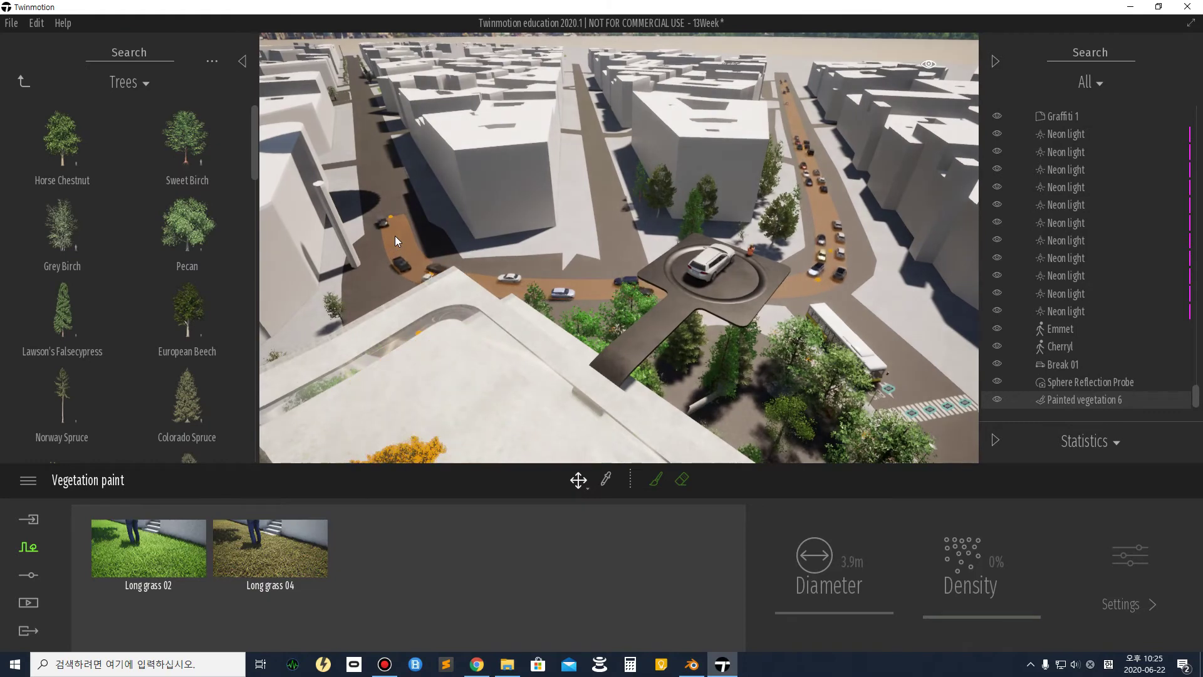
pyautogui.scroll(-5, 396, 233)
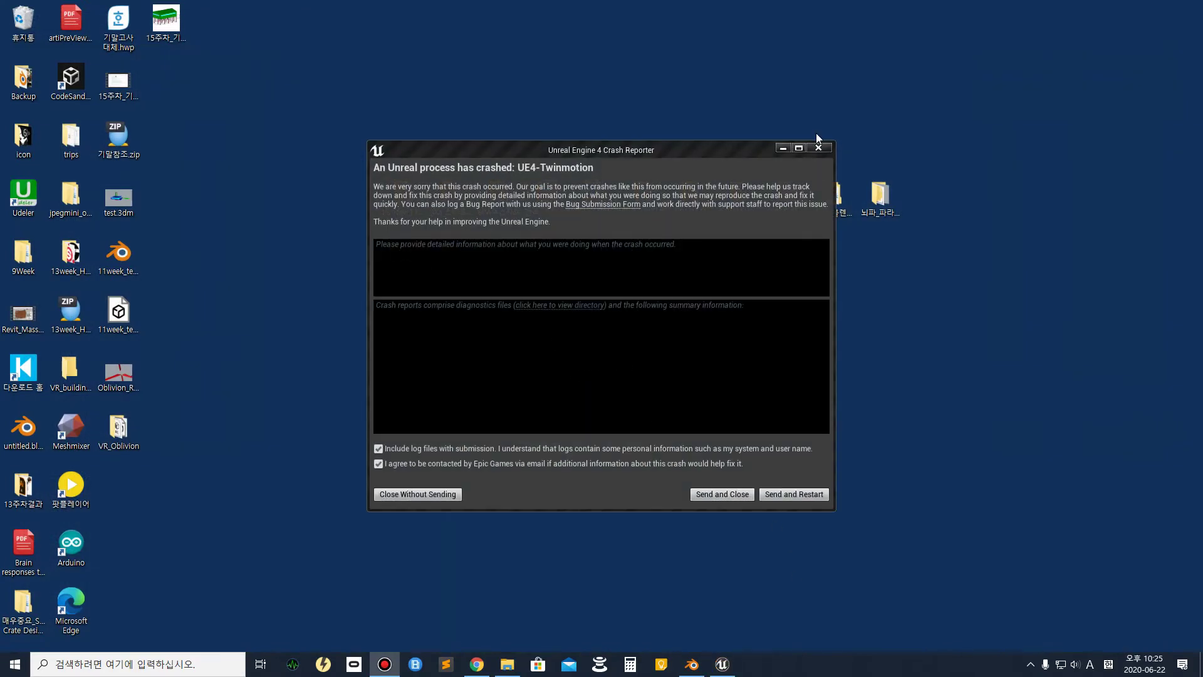
# Dismiss the crash reporter and save the reopened 13Week project.
pyautogui.click(818, 148)
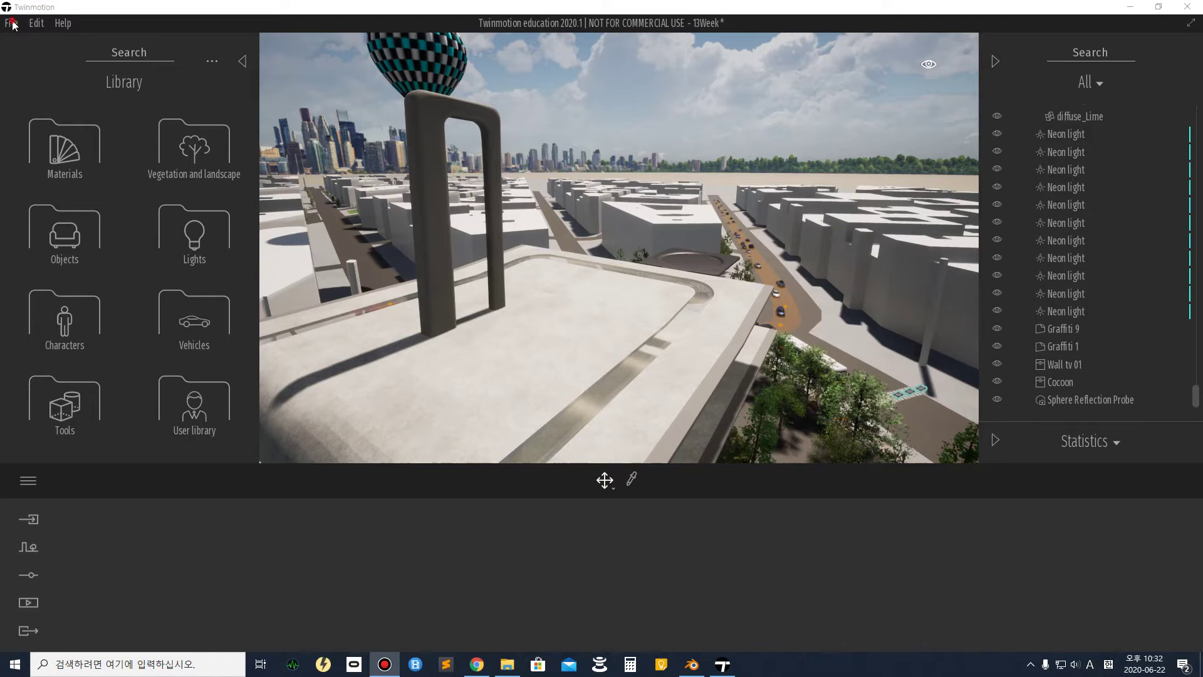
pyautogui.click(13, 23)
pyautogui.click(30, 119)
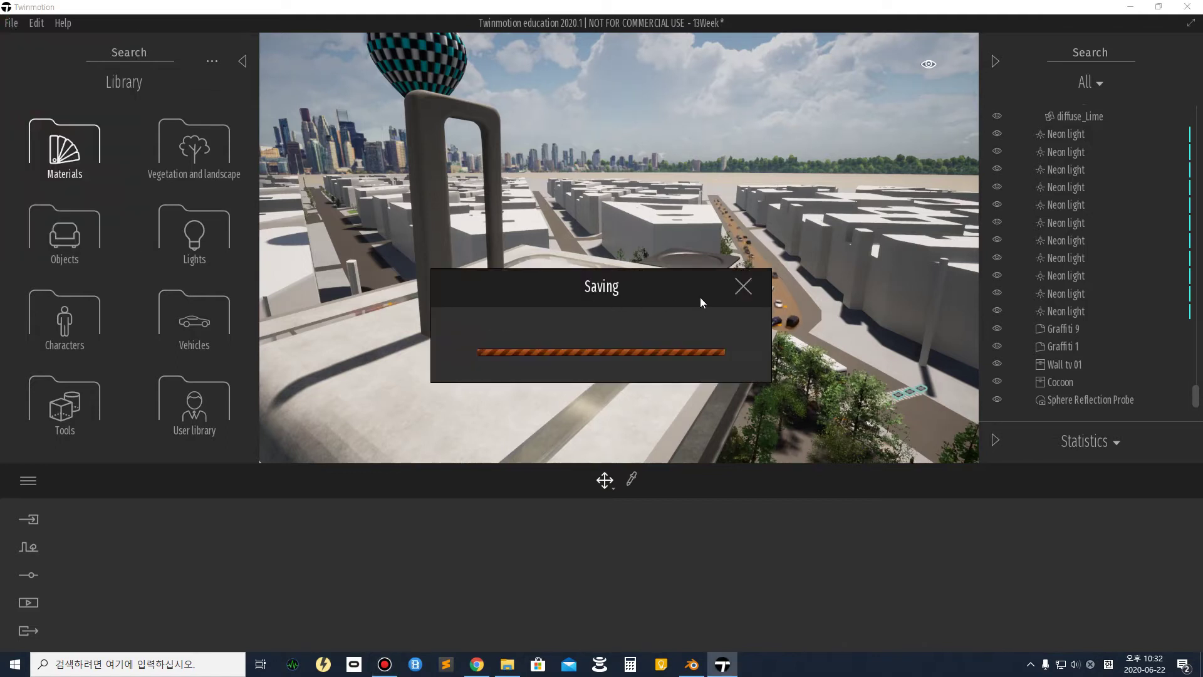
pyautogui.scroll(2, 769, 249)
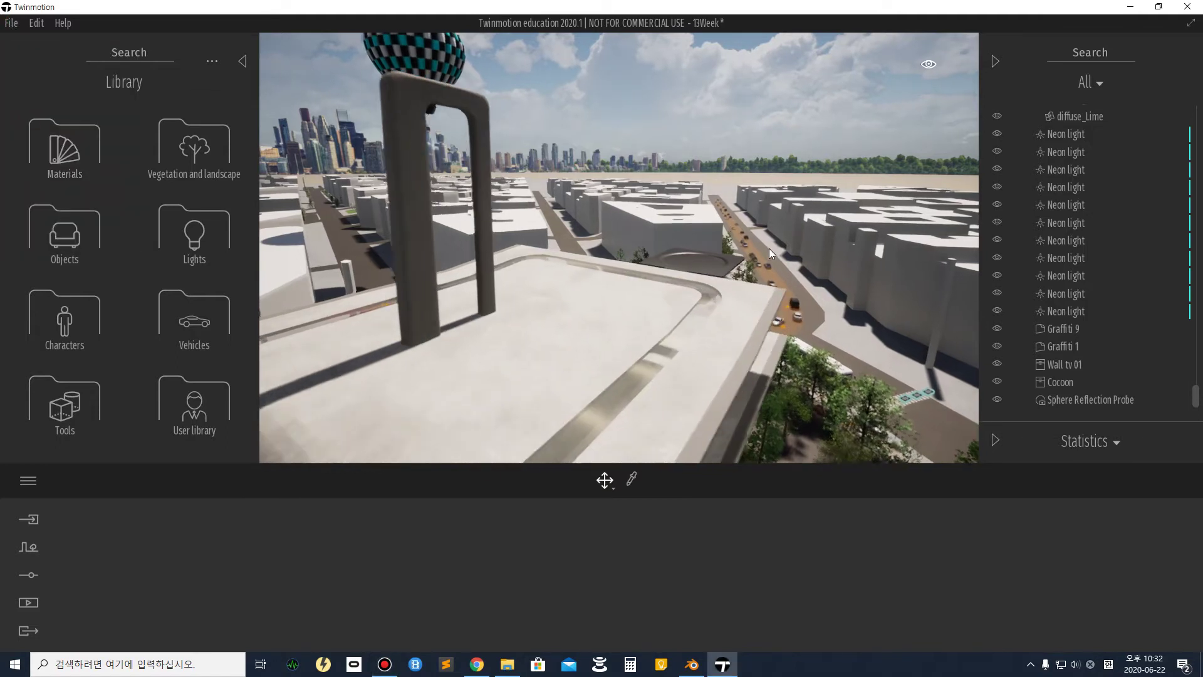
pyautogui.press('w')
pyautogui.press('d')
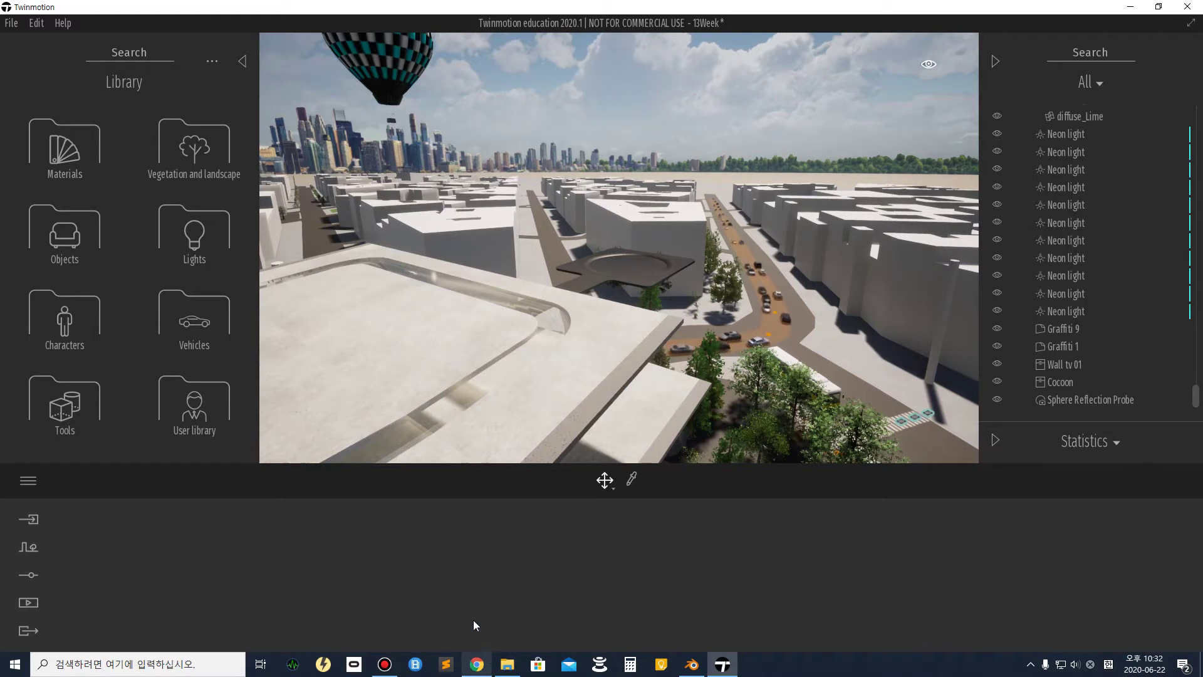
# Launch SketchUp 2020 and create a new model from the Simple template in meters.
pyautogui.click(109, 659)
pyautogui.write('s')
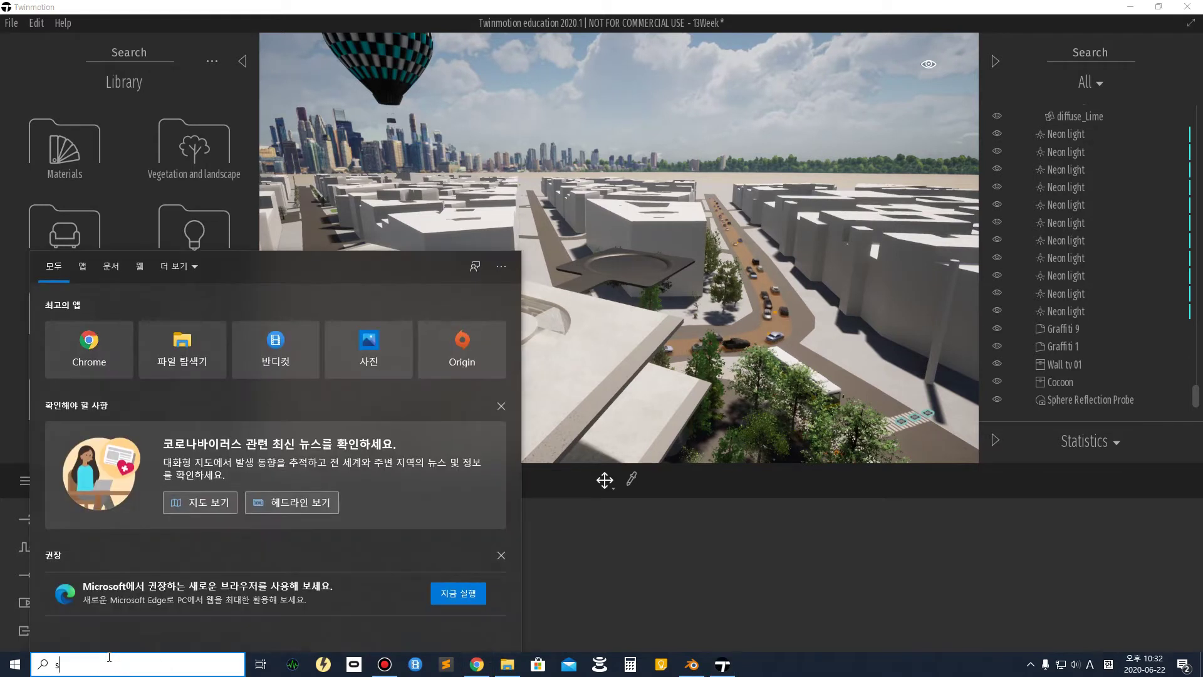
pyautogui.write('ketch')
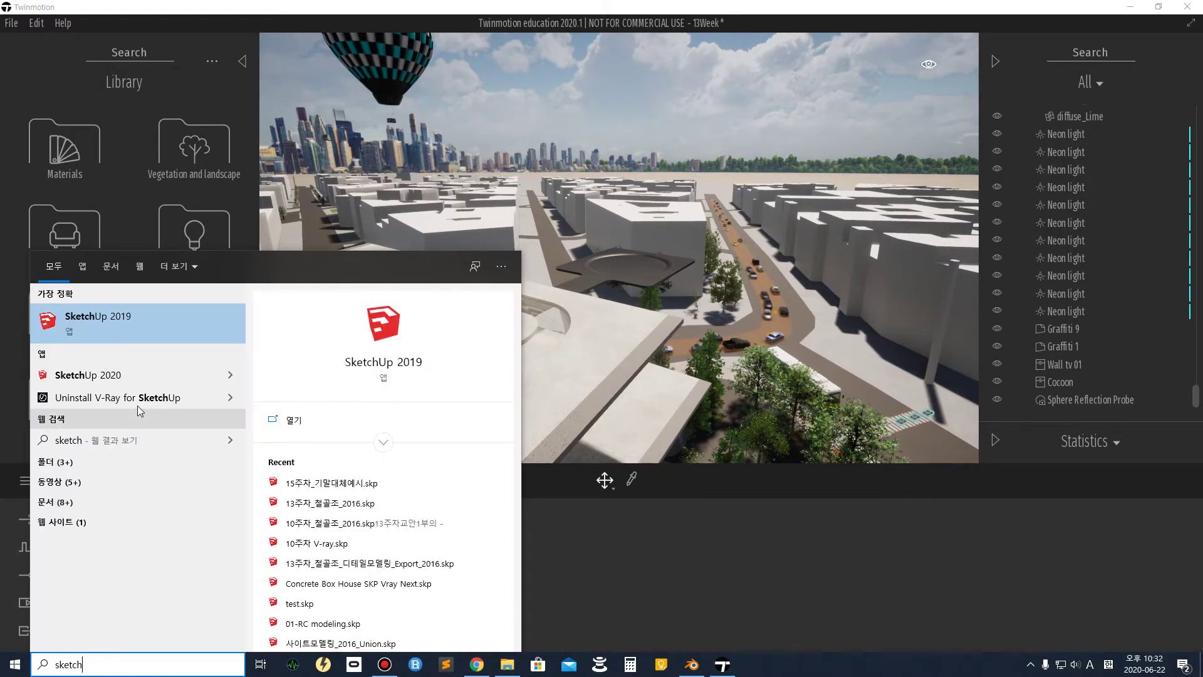
pyautogui.click(148, 367)
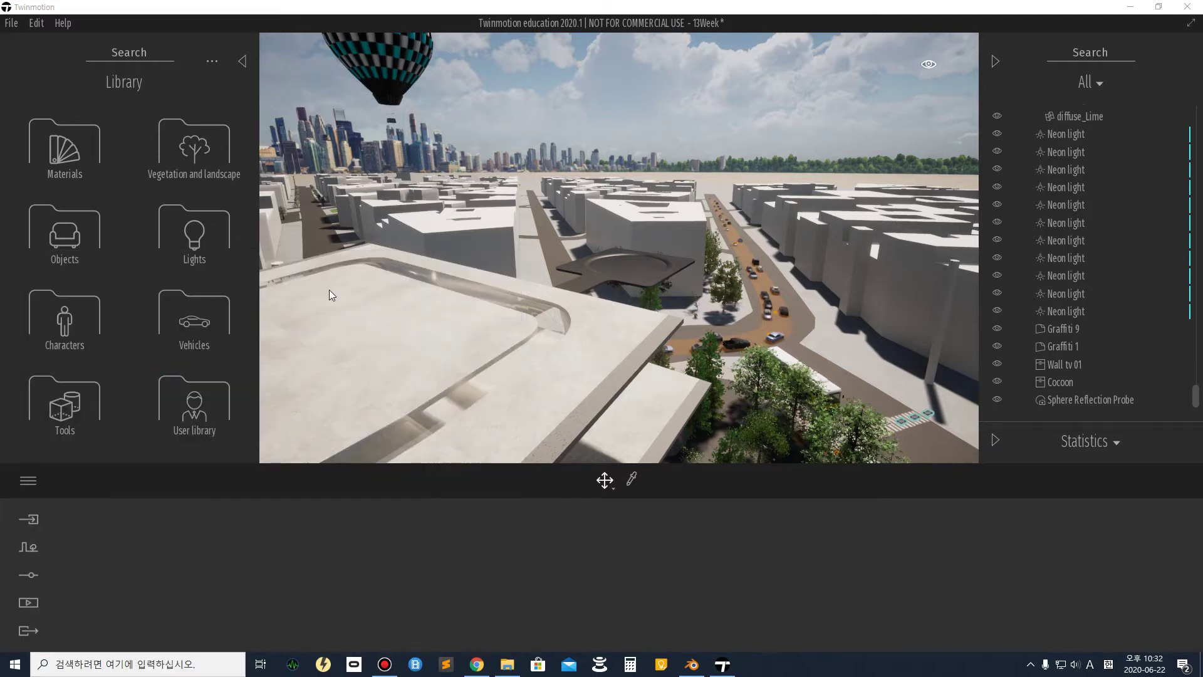
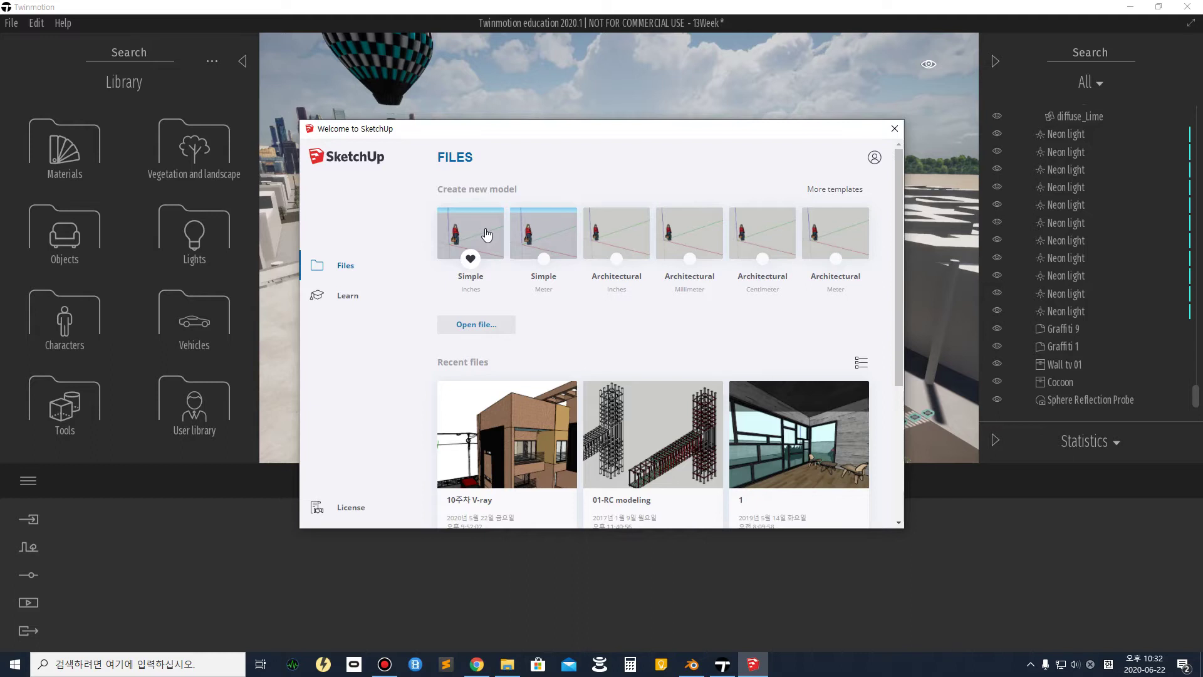
pyautogui.click(564, 243)
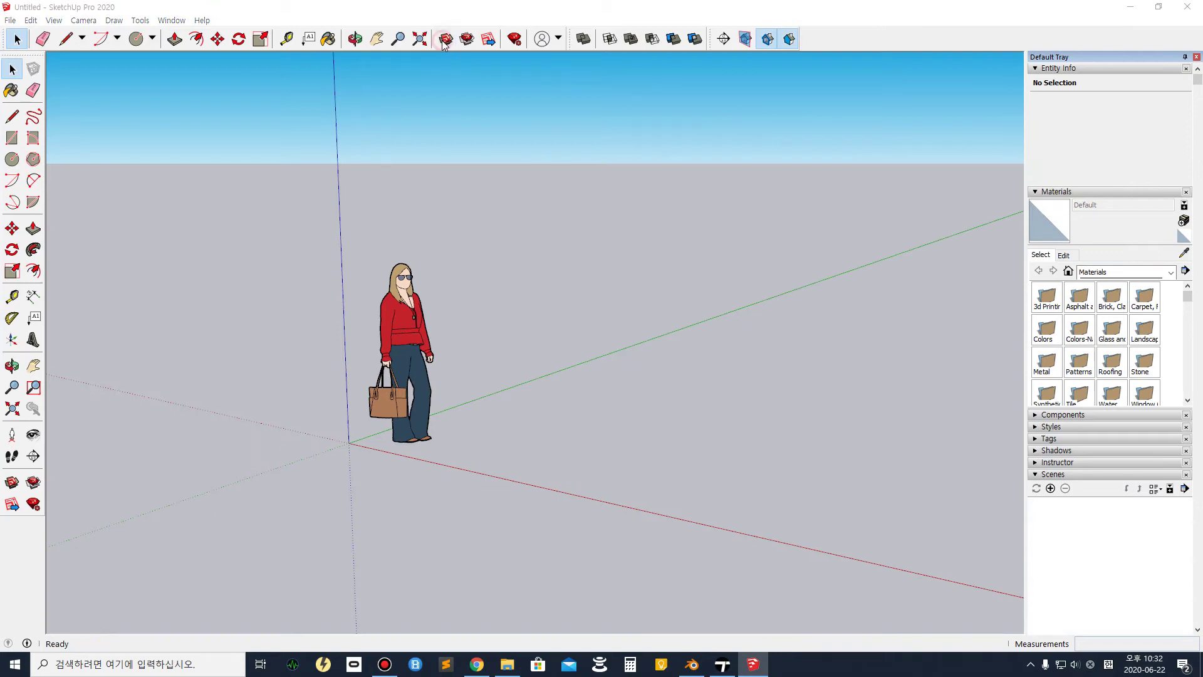
# Access 3D Warehouse and sign in to the Trimble account through Google.
pyautogui.click(444, 40)
pyautogui.click(624, 374)
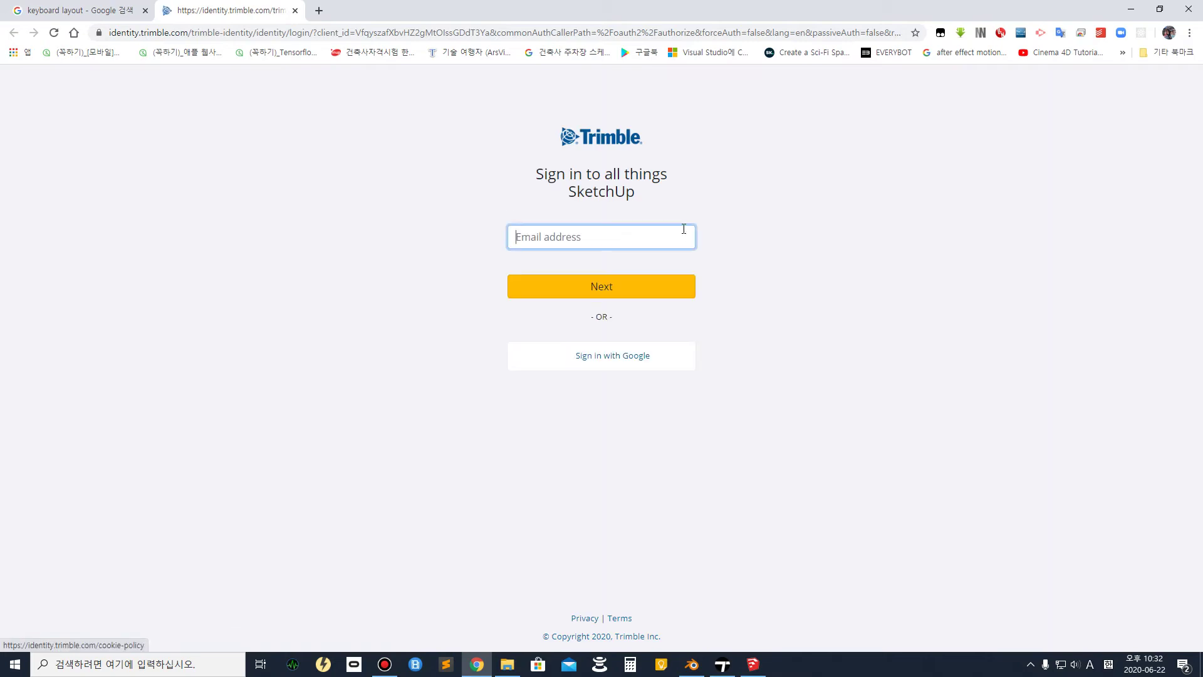
pyautogui.click(629, 367)
pyautogui.click(592, 334)
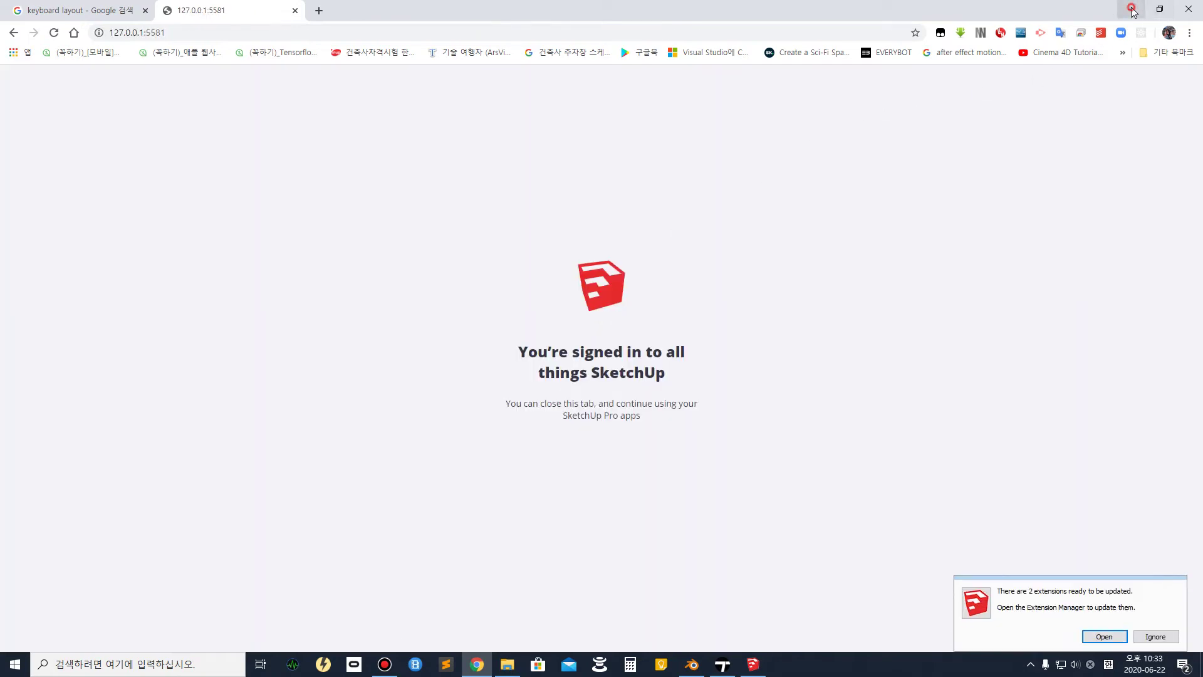
pyautogui.click(1131, 10)
pyautogui.moveTo(290, 17); pyautogui.dragTo(542, 134)
# Search 3D Warehouse for "Drone" and look through the resulting models.
pyautogui.click(551, 172)
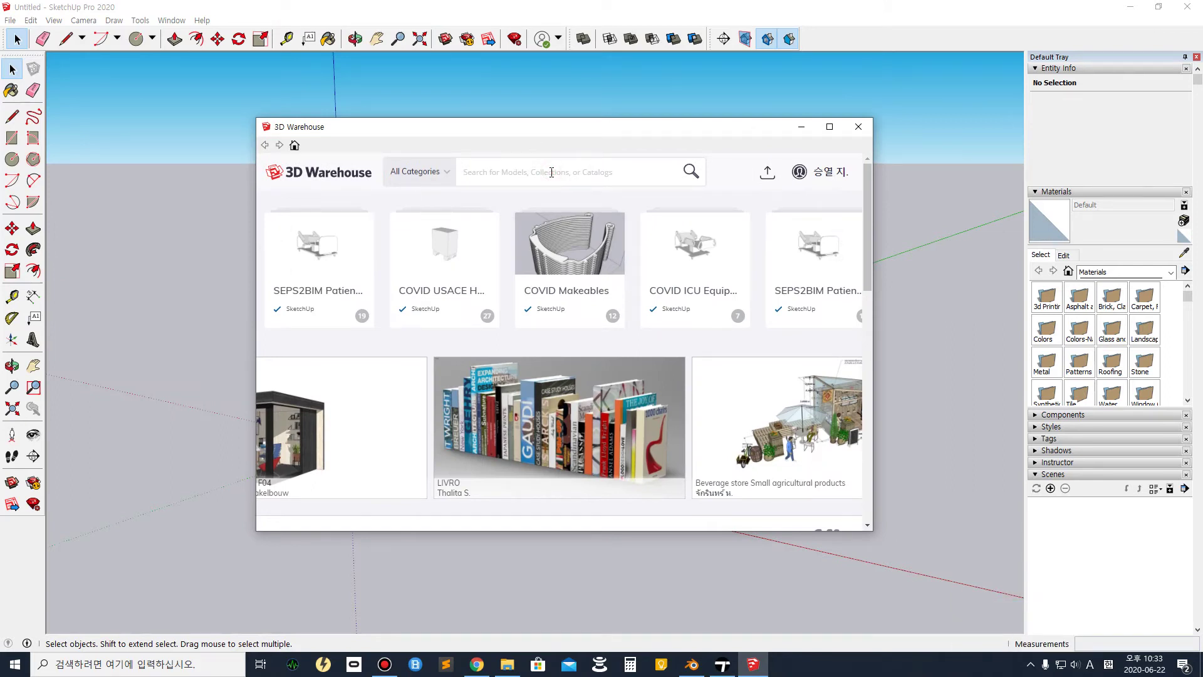
pyautogui.write('Drone')
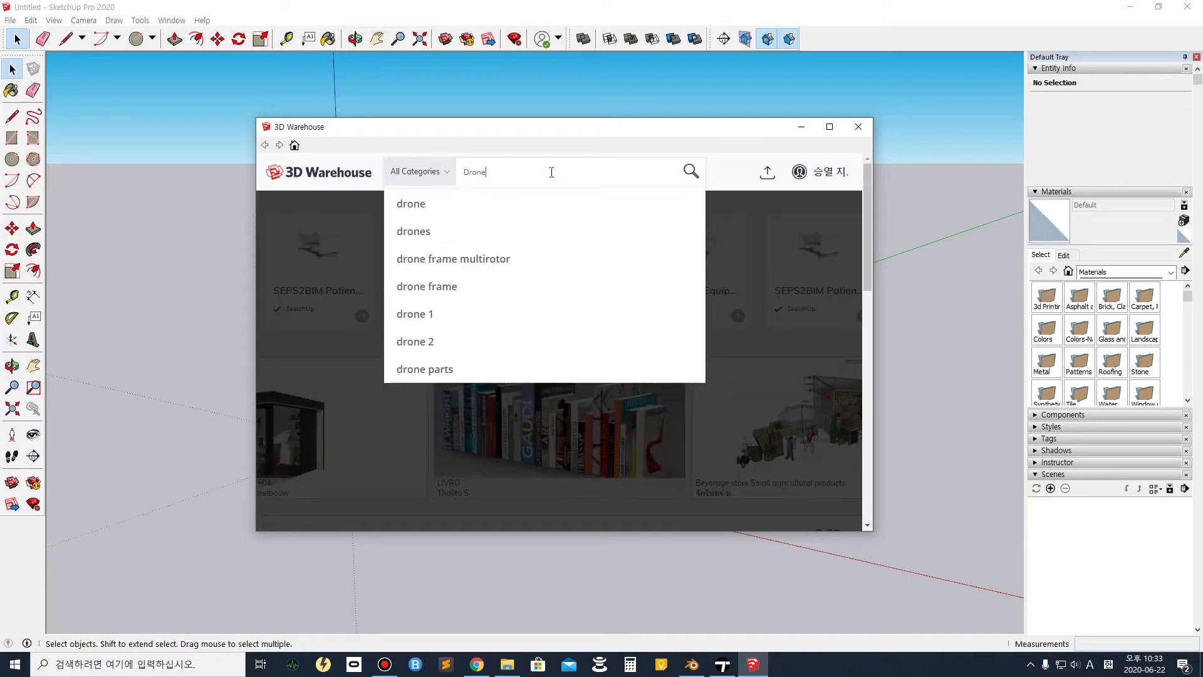
pyautogui.press('Return')
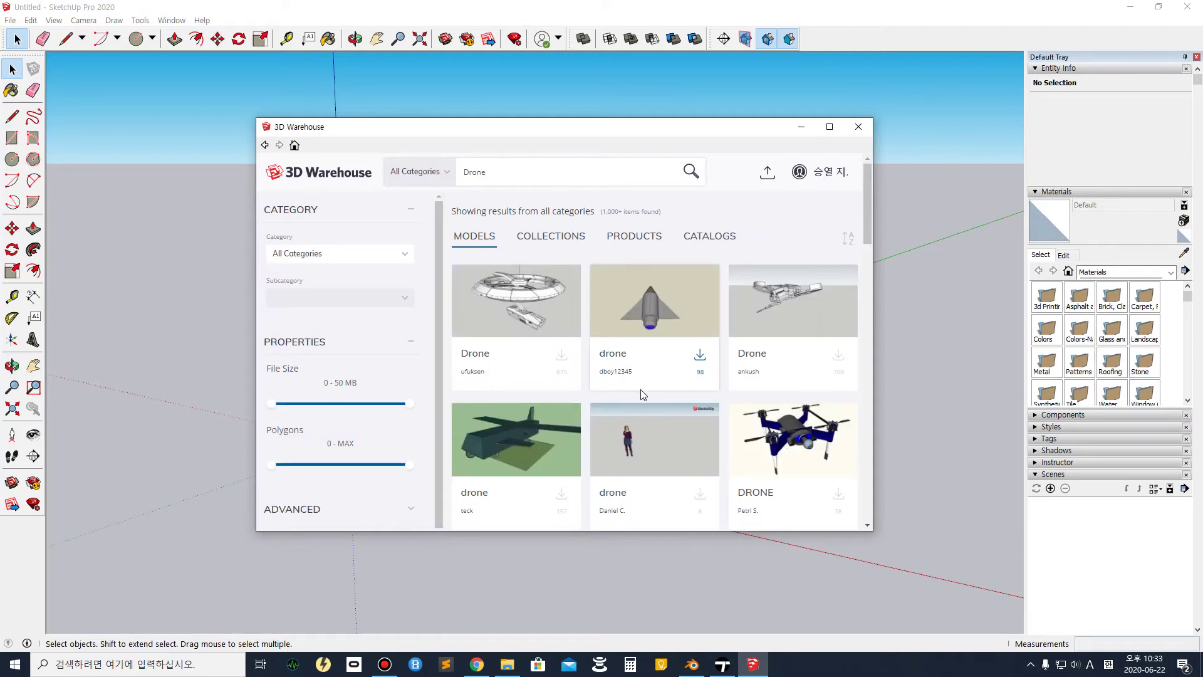
pyautogui.scroll(-5, 657, 397)
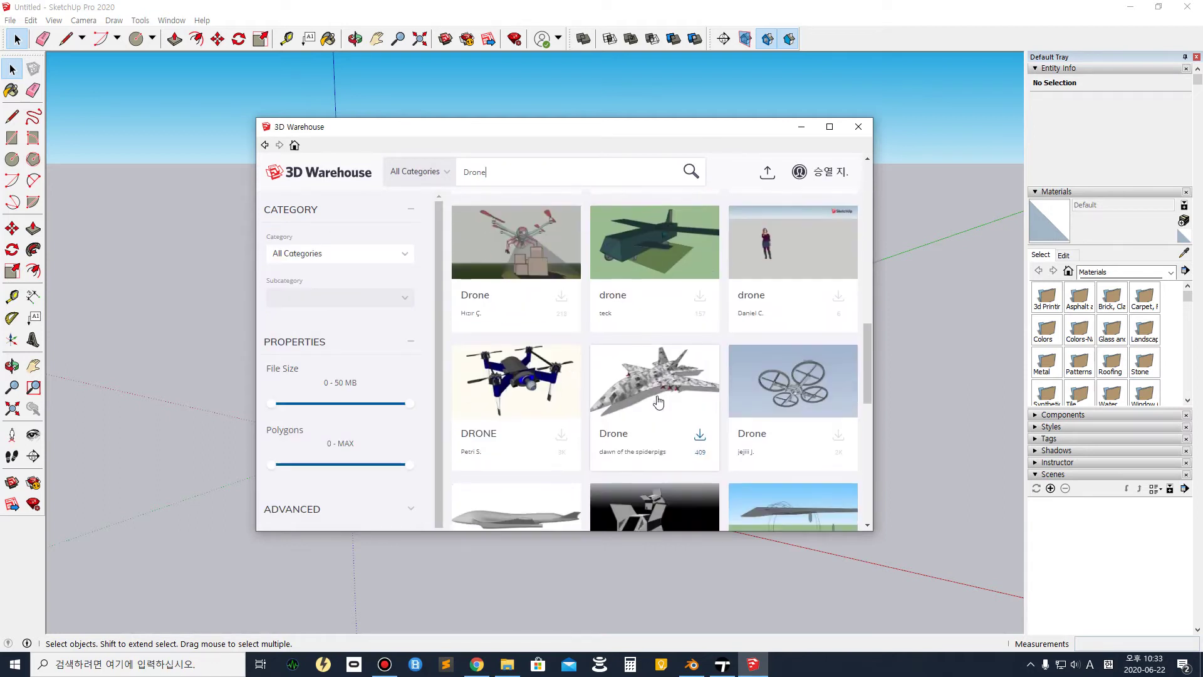
pyautogui.scroll(-5, 658, 402)
pyautogui.scroll(5, 656, 396)
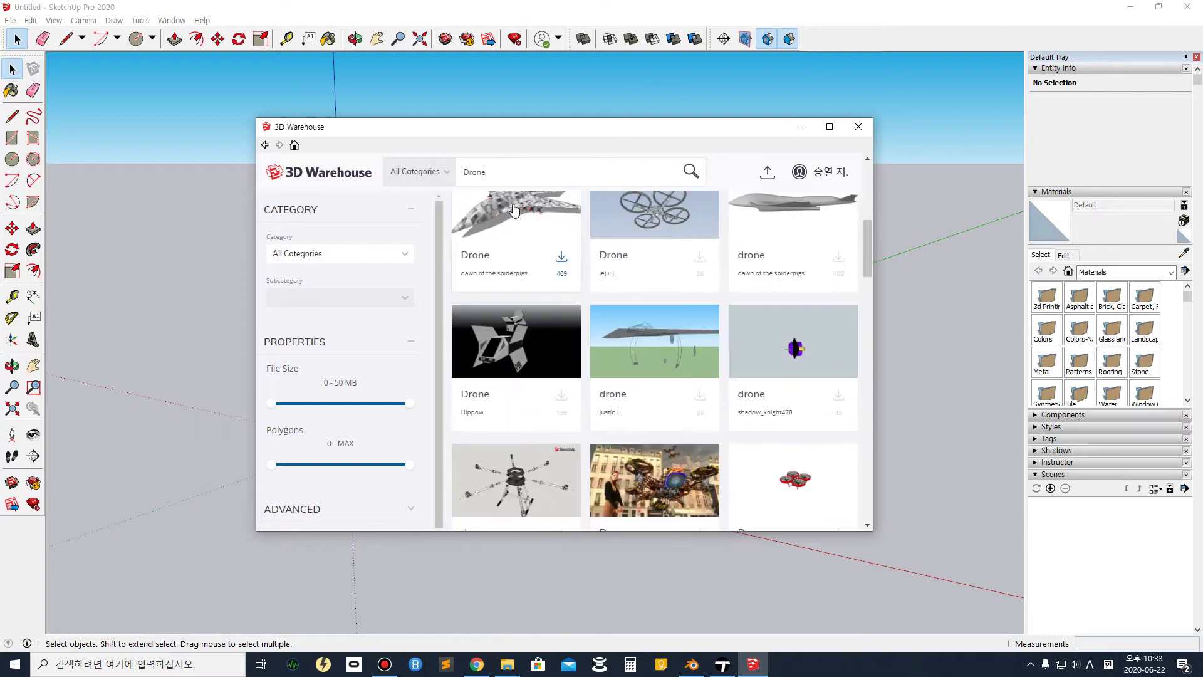
# Search 3D Warehouse for "UAV" and examine the models for a suitable aircraft.
pyautogui.write('uav')
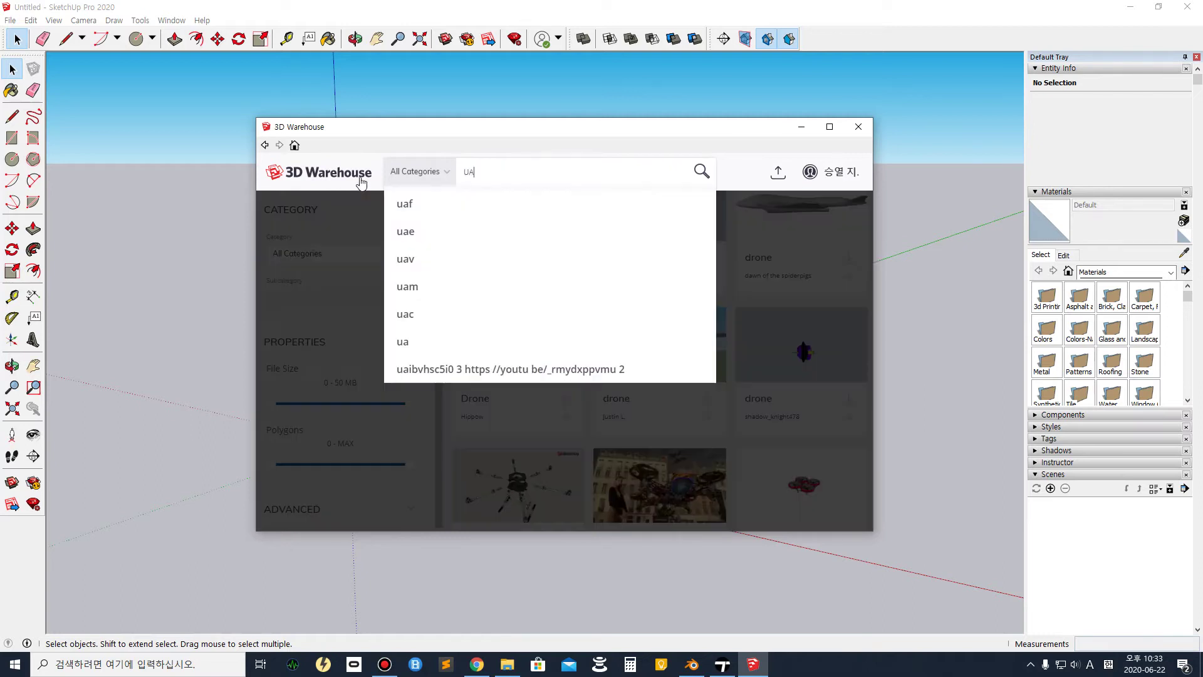
pyautogui.press('Return')
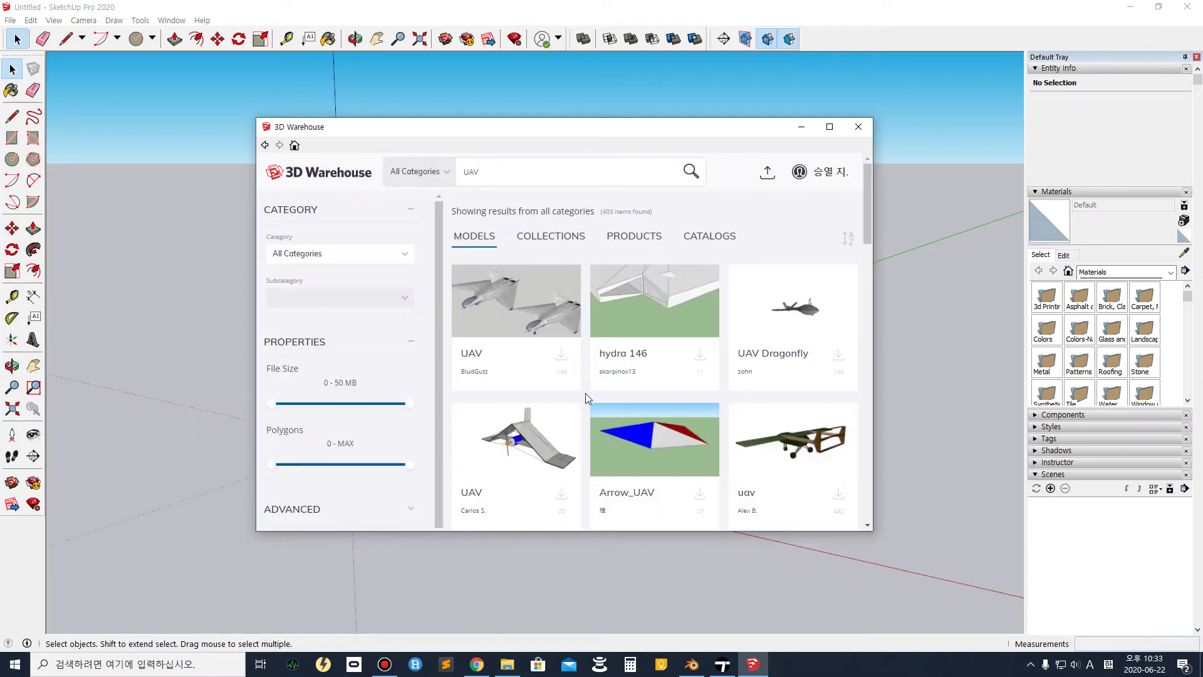
pyautogui.scroll(-10, 589, 396)
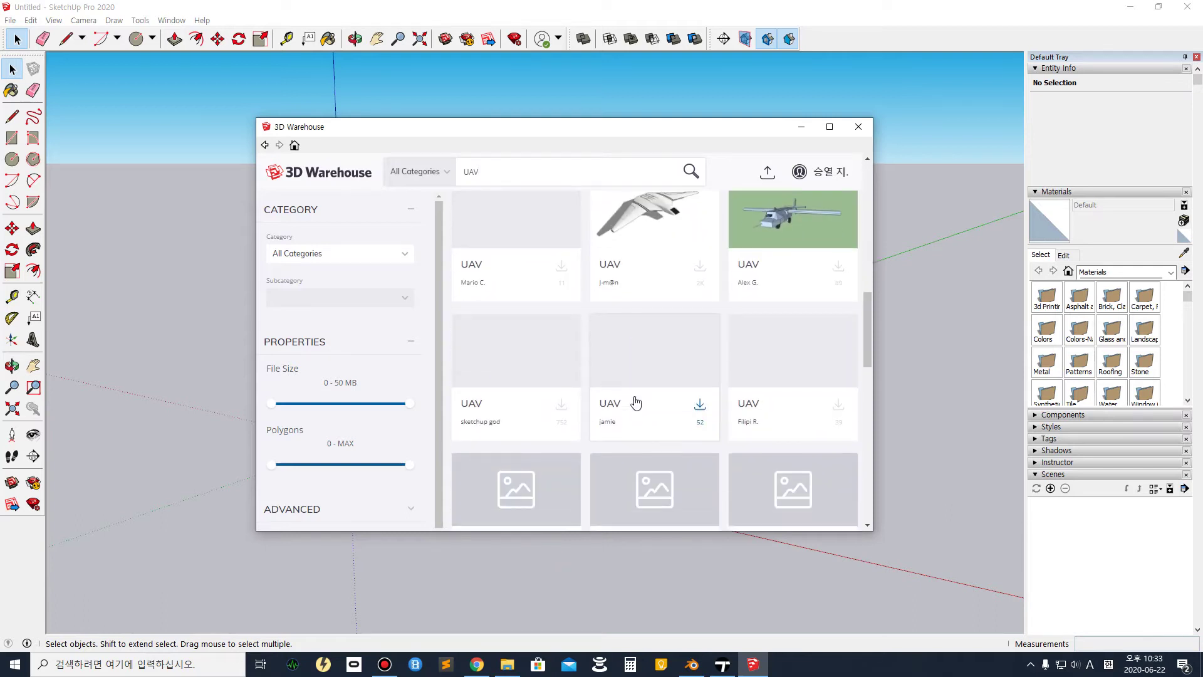
pyautogui.scroll(-5, 635, 403)
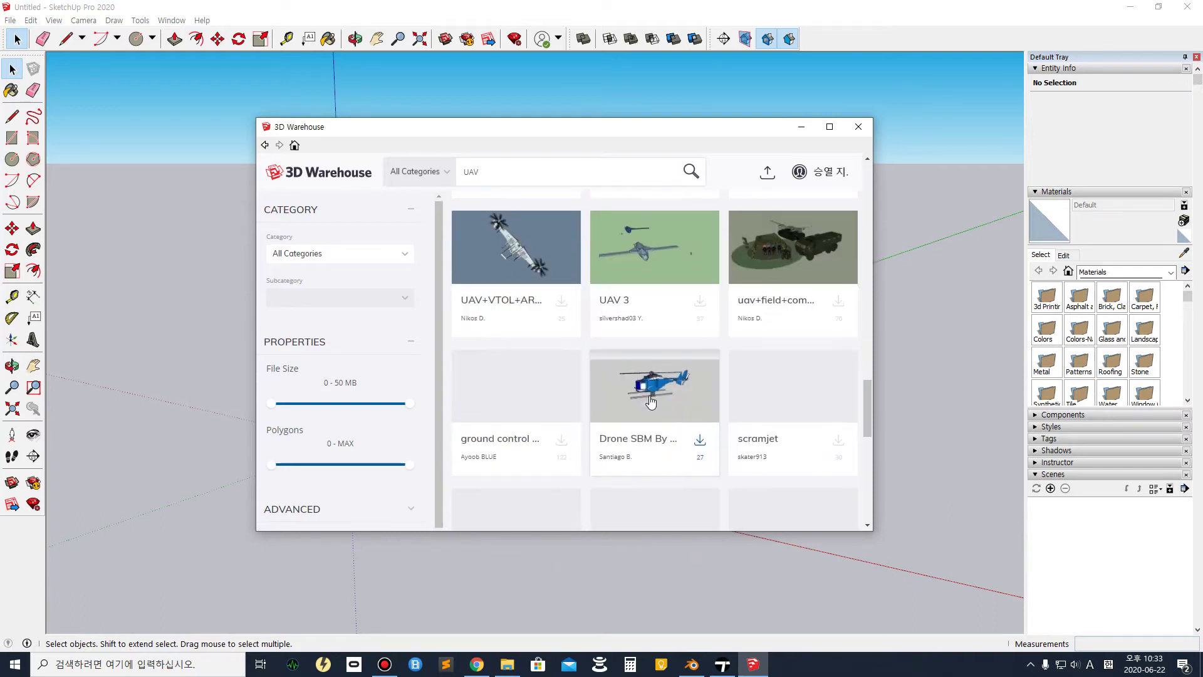
pyautogui.scroll(-4, 654, 398)
pyautogui.scroll(4, 658, 396)
pyautogui.scroll(-6, 659, 396)
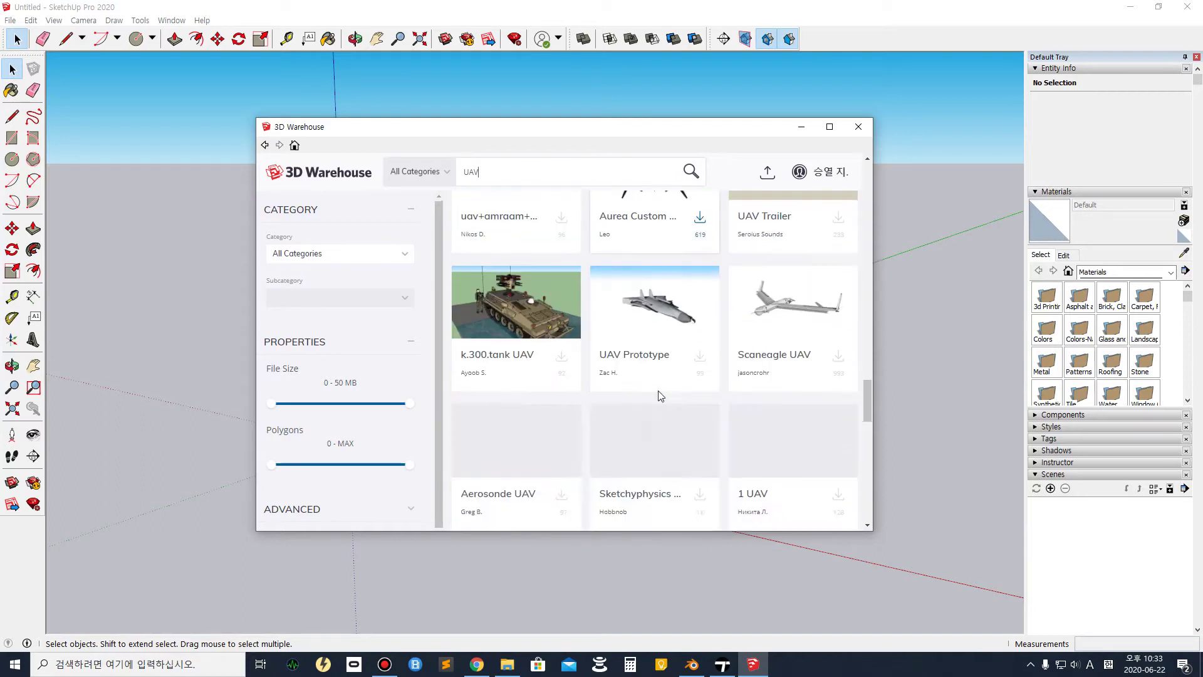
pyautogui.scroll(2, 659, 396)
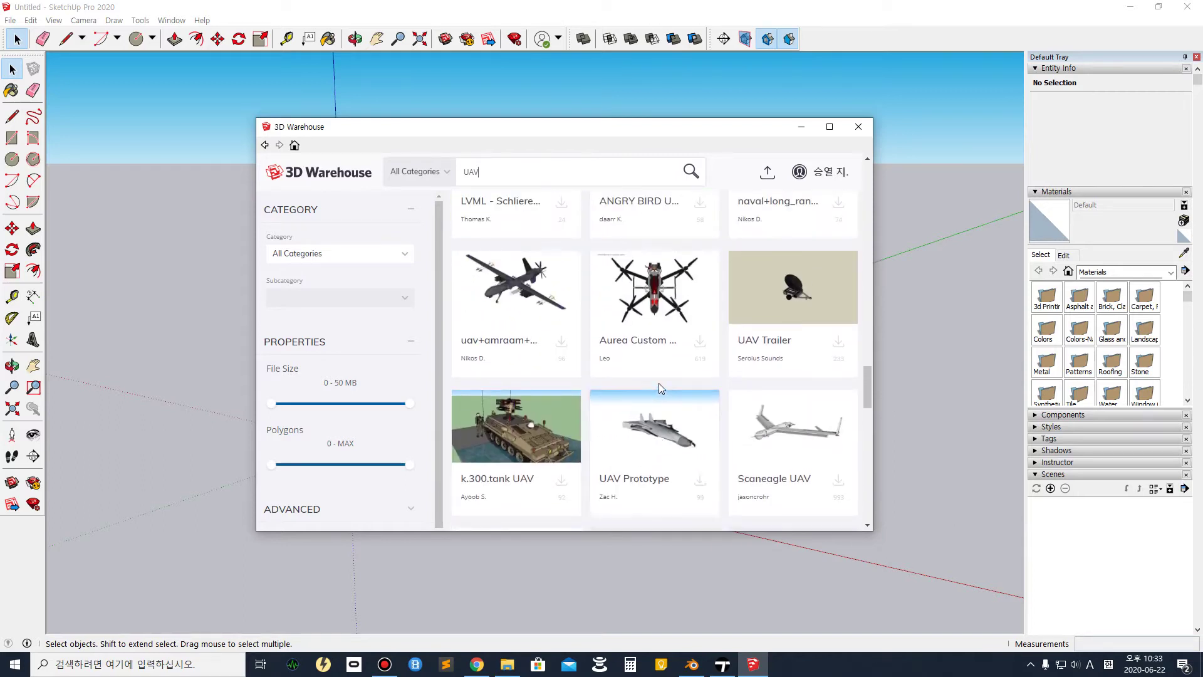
pyautogui.scroll(-6, 659, 384)
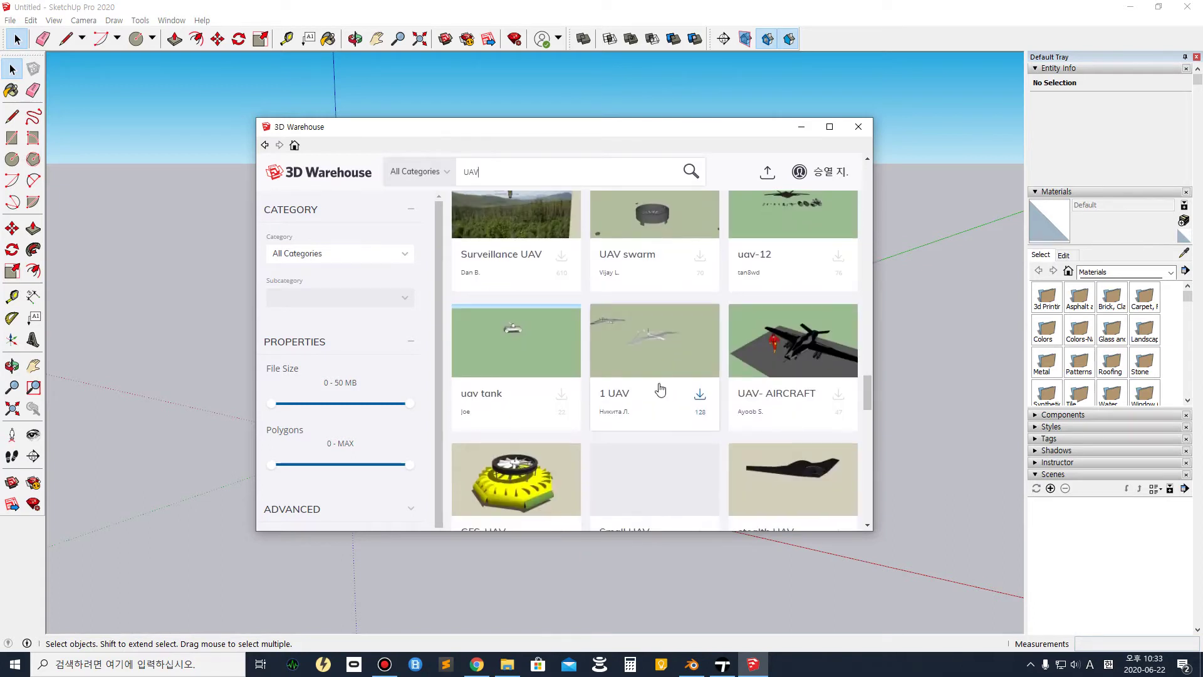
pyautogui.scroll(-3, 660, 389)
pyautogui.scroll(-3, 660, 389)
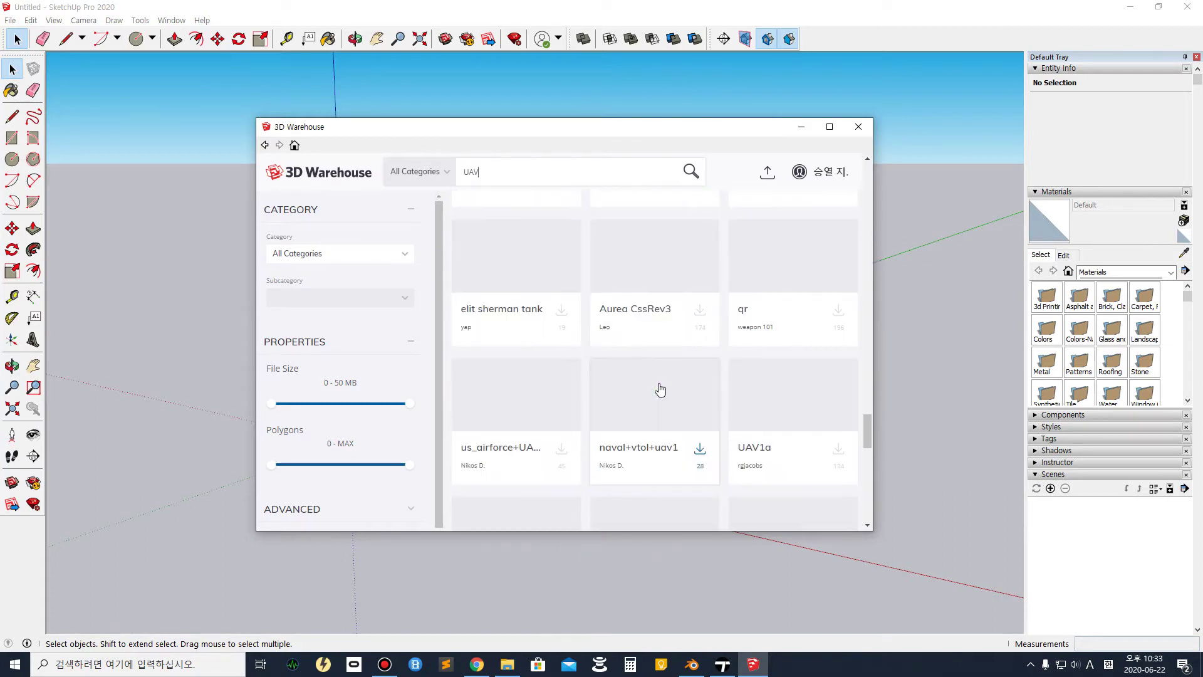
pyautogui.scroll(2, 666, 389)
pyautogui.scroll(5, 669, 391)
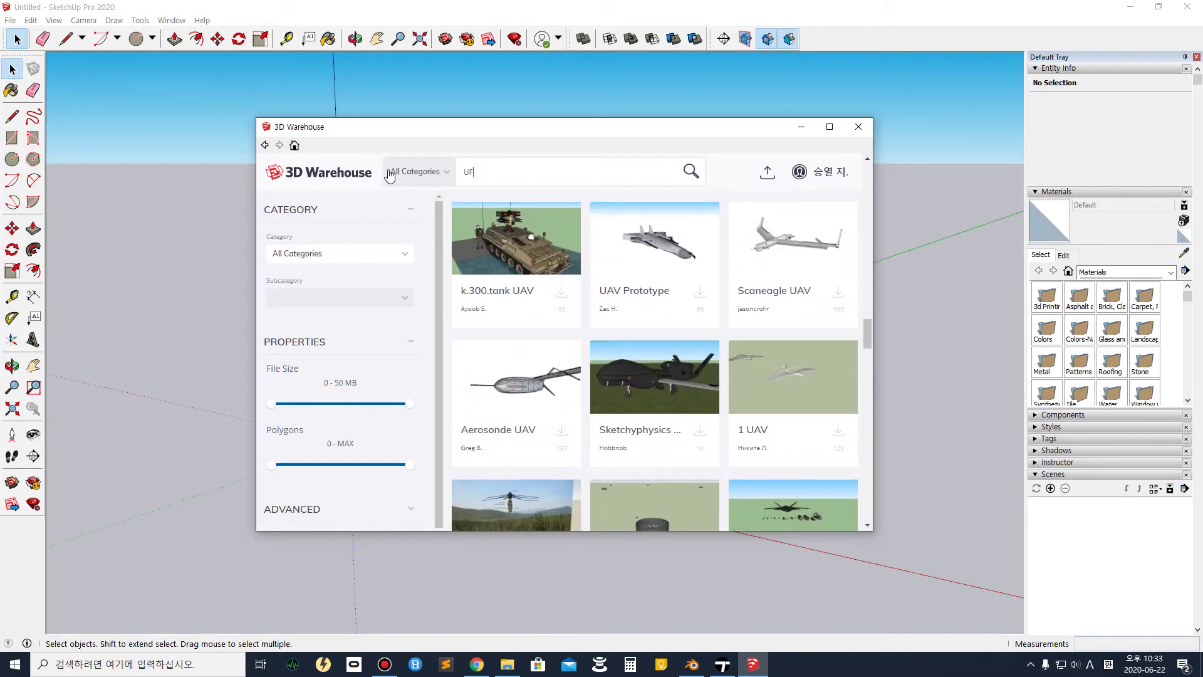
# Find the UFO with the green cannon in 3D Warehouse, searching for "UFO", and load it directly into the model above the ground.
pyautogui.write('O')
pyautogui.press('Return')
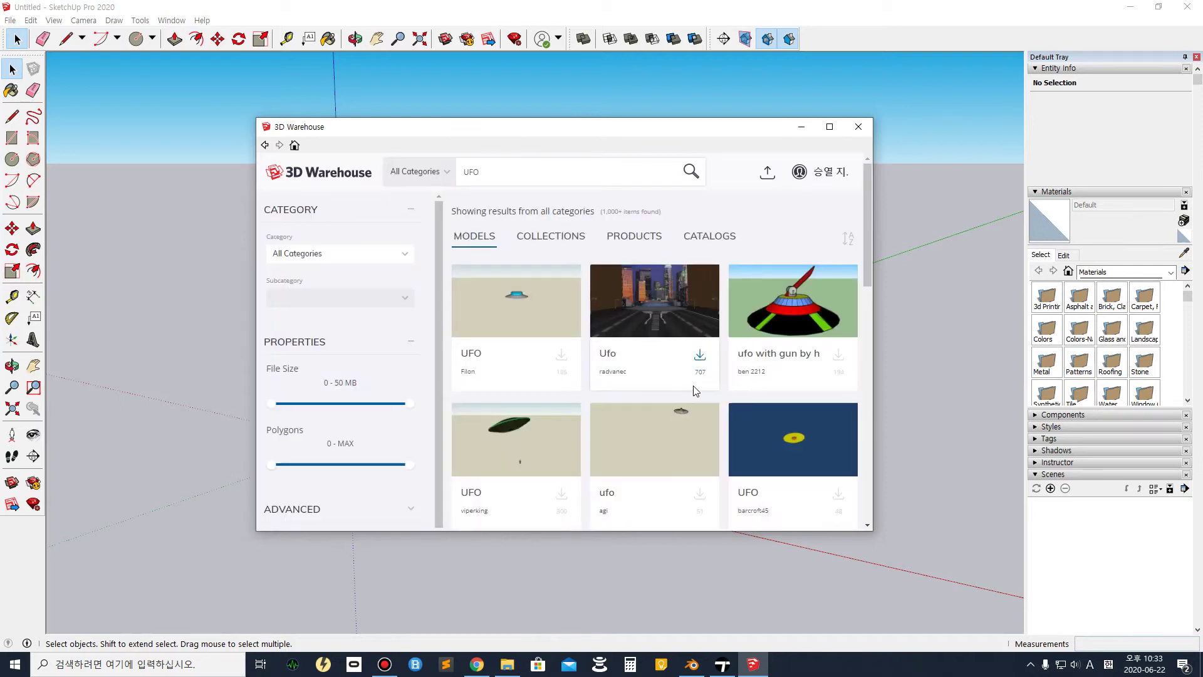
pyautogui.scroll(-10, 694, 393)
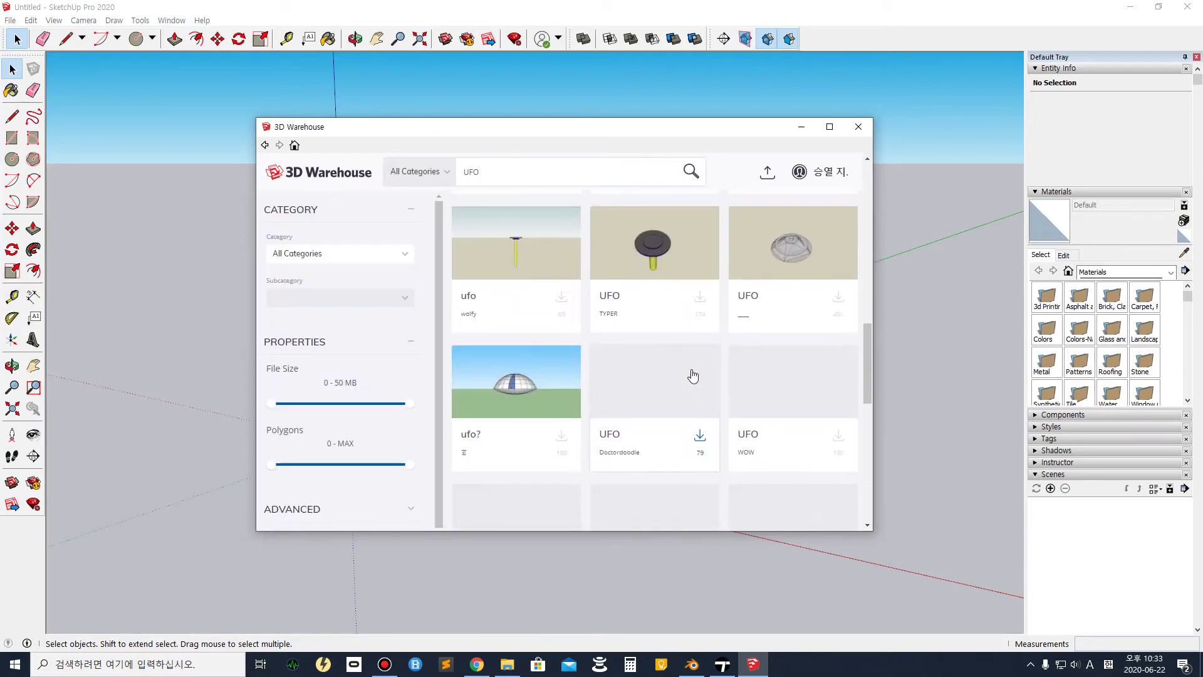
pyautogui.scroll(-3, 693, 374)
pyautogui.scroll(-3, 693, 375)
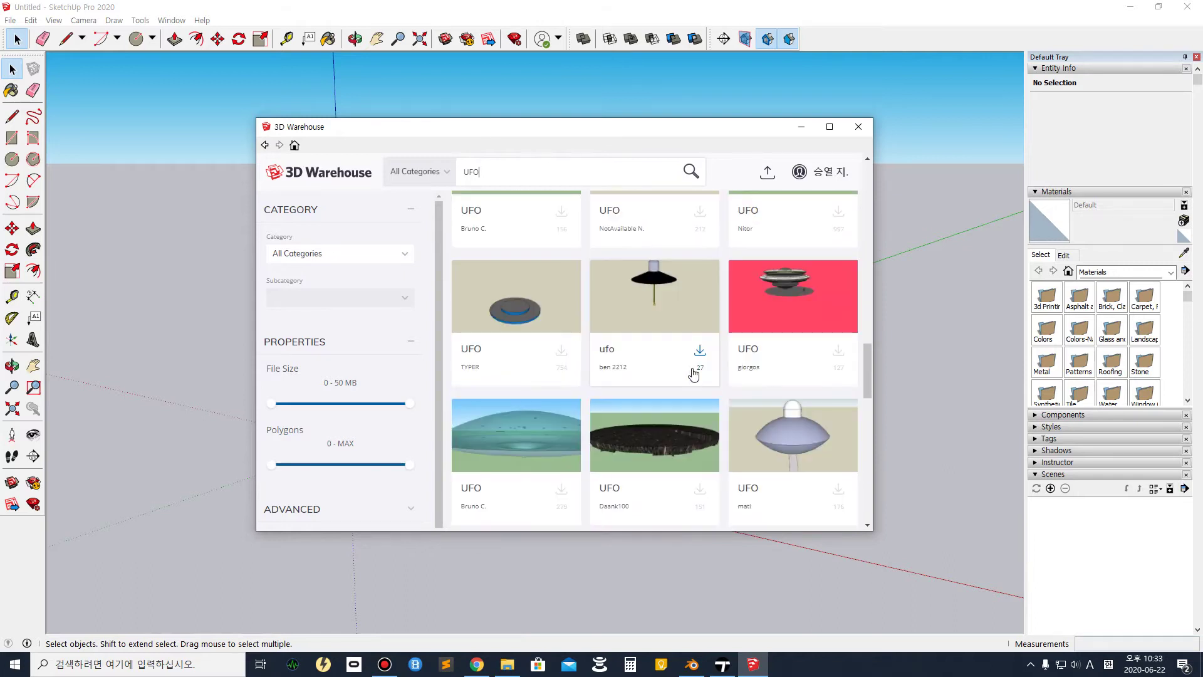
pyautogui.scroll(-6, 693, 374)
pyautogui.scroll(-3, 693, 373)
pyautogui.scroll(2, 694, 374)
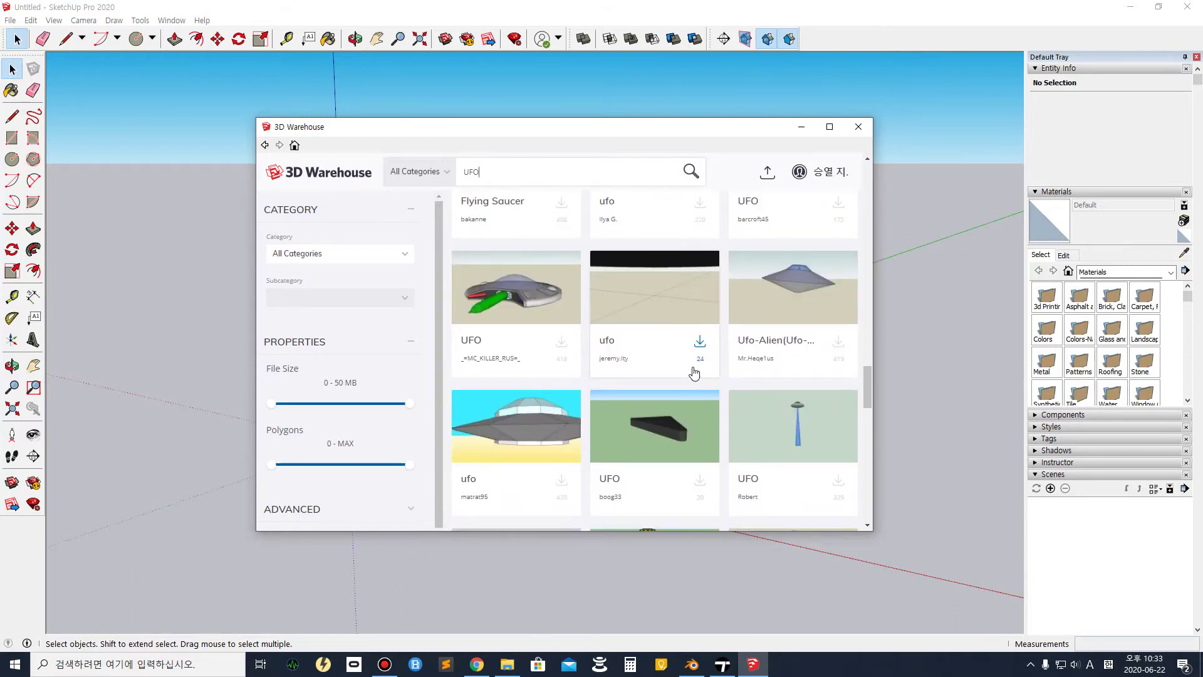
pyautogui.click(555, 345)
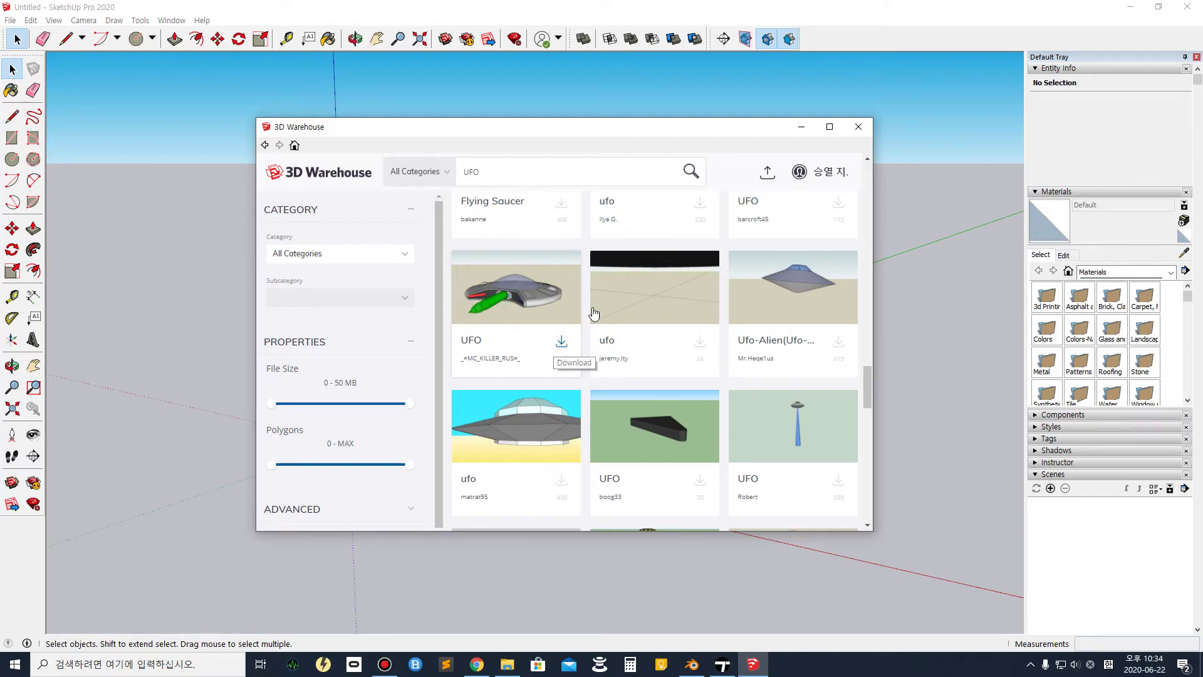
pyautogui.click(560, 345)
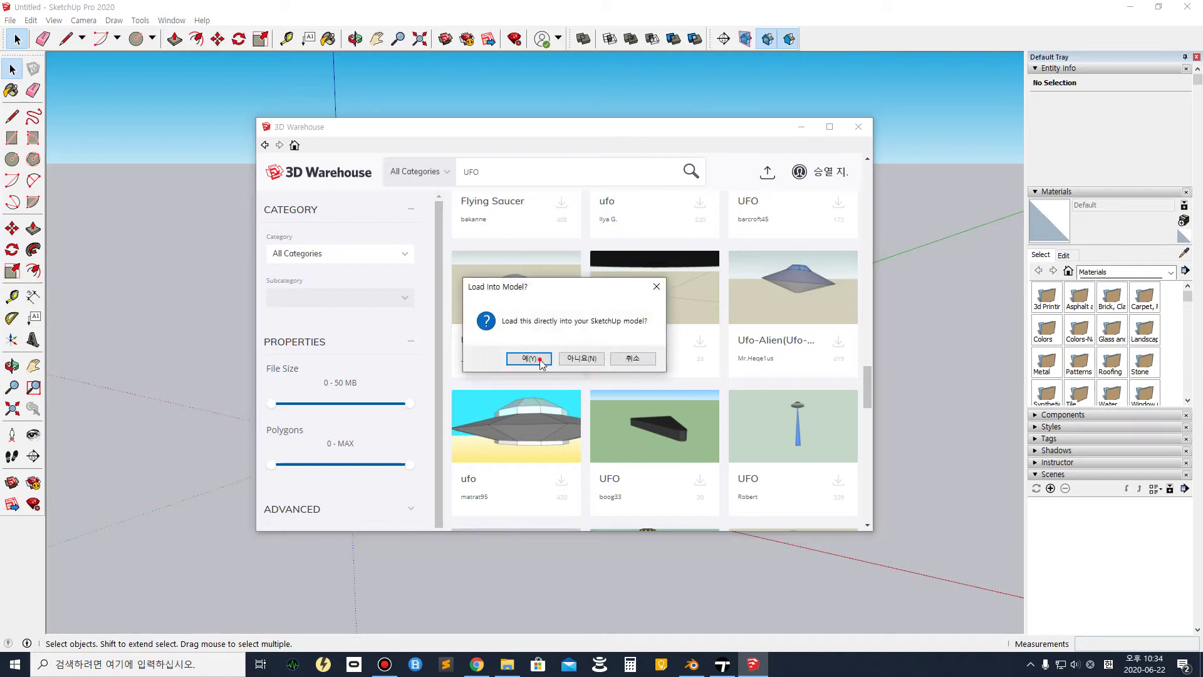
pyautogui.click(535, 354)
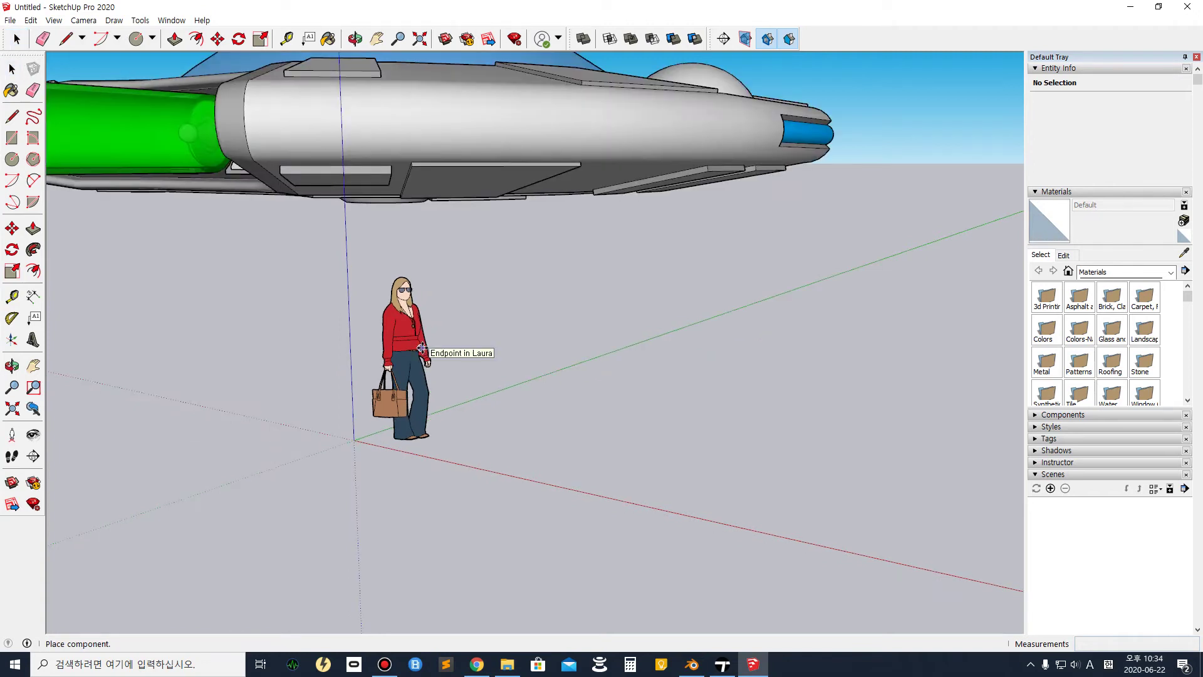
pyautogui.click(626, 349)
# Delete the default human figure standing at the origin.
pyautogui.scroll(-6, 468, 383)
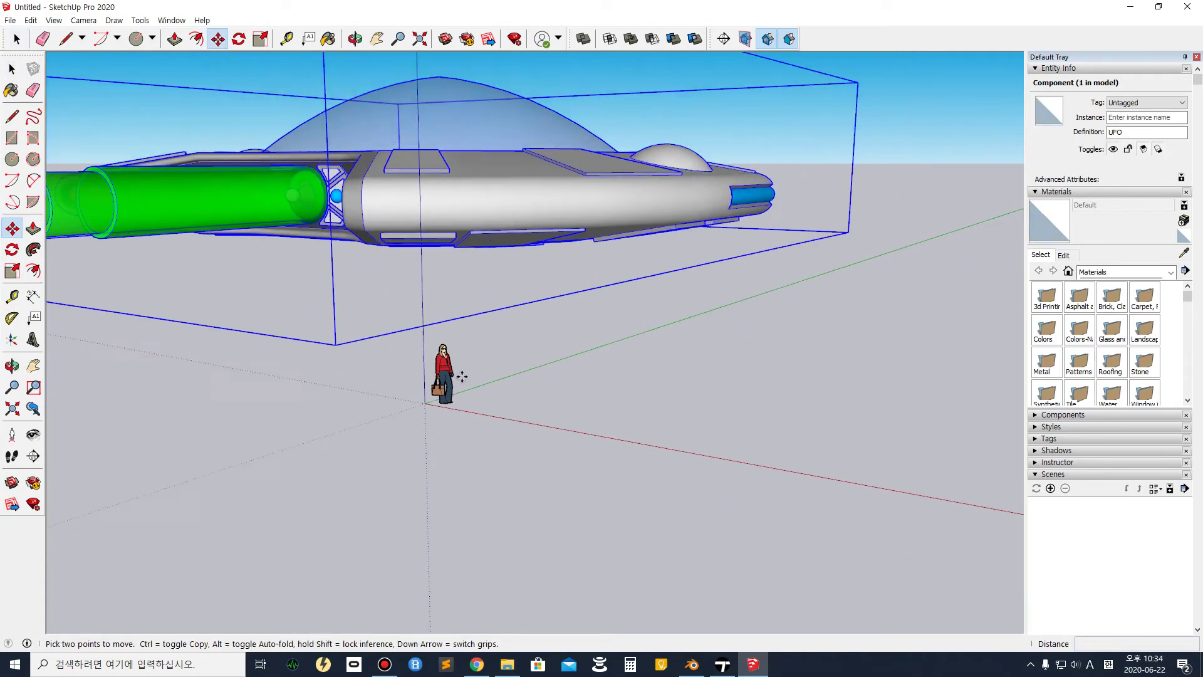
pyautogui.scroll(5, 468, 384)
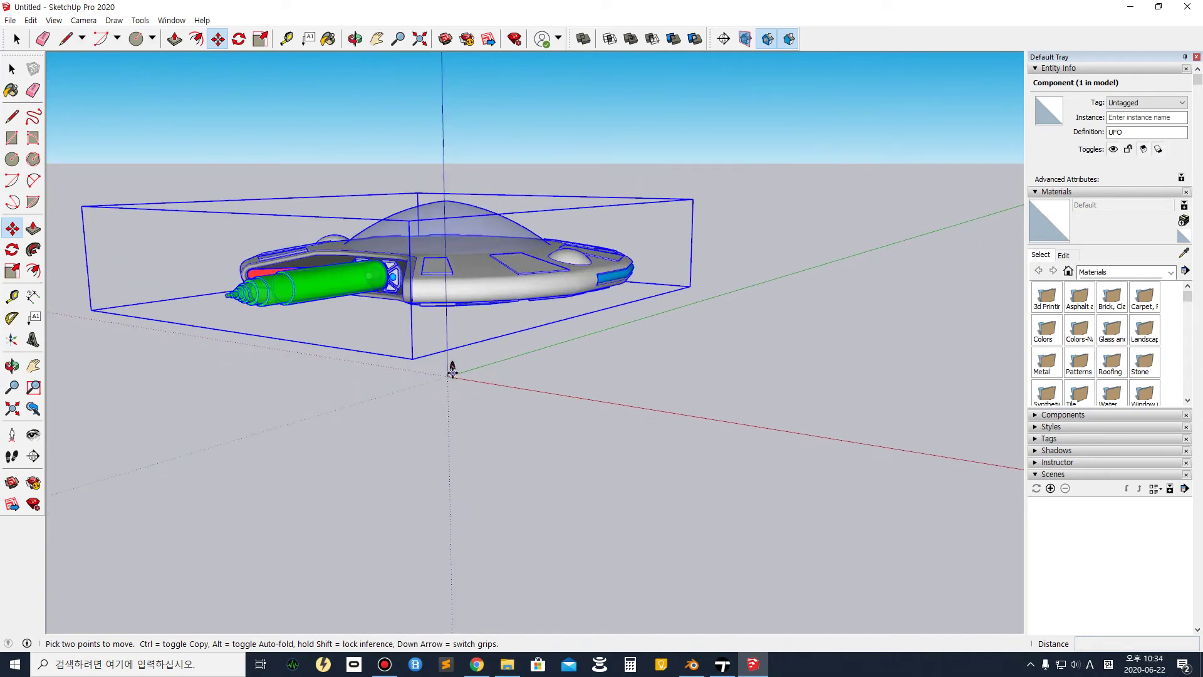
pyautogui.press('space')
pyautogui.click(469, 371)
pyautogui.click(453, 369)
pyautogui.press('Delete')
# Move the UFO by a lower corner of its bounding box onto the origin.
pyautogui.scroll(-1, 453, 325)
pyautogui.scroll(-3, 453, 331)
pyautogui.moveTo(446, 304); pyautogui.dragTo(520, 392, button='middle')
pyautogui.moveTo(683, 407); pyautogui.dragTo(220, 98)
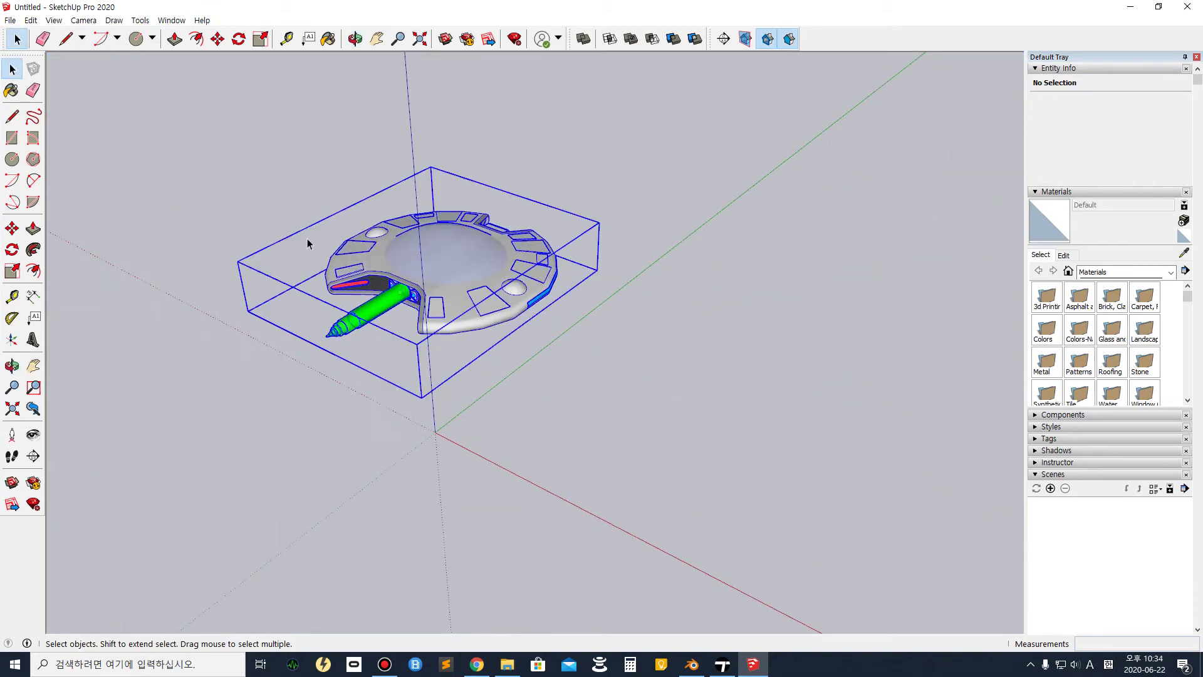
pyautogui.click(12, 228)
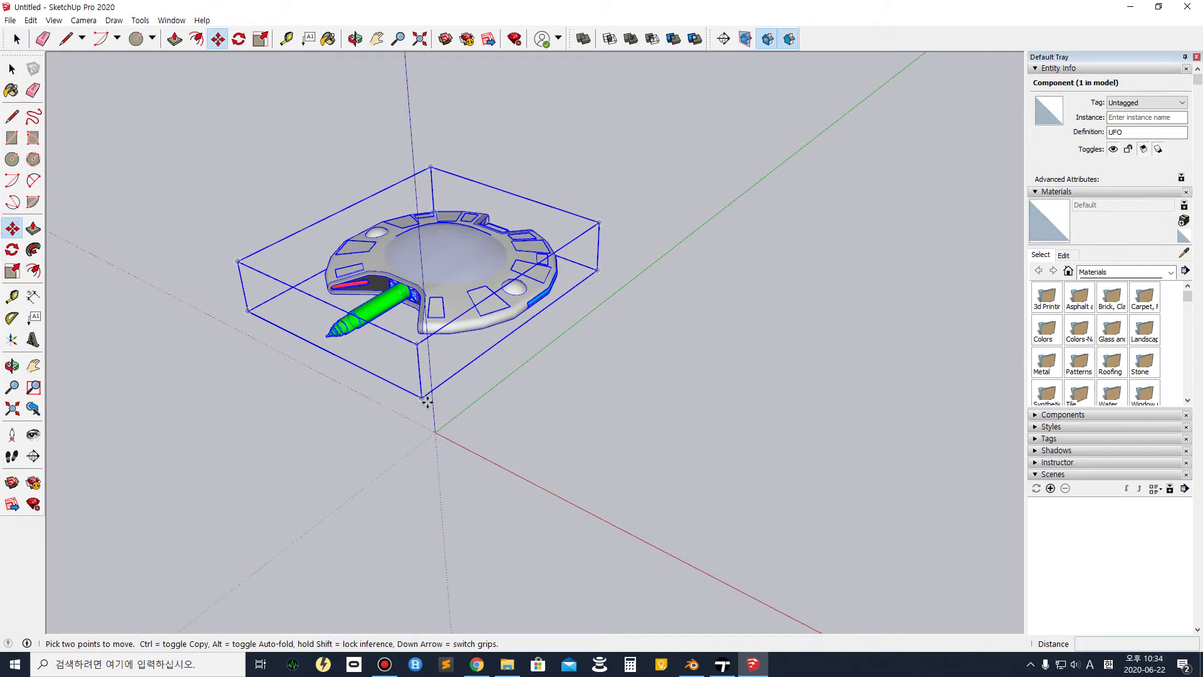
pyautogui.click(247, 311)
pyautogui.click(435, 430)
# Select the UFO and set up a 3D model export with FBX File (*.fbx) as the format.
pyautogui.moveTo(436, 431); pyautogui.dragTo(261, 193, button='middle')
pyautogui.click(17, 38)
pyautogui.click(403, 280)
pyautogui.moveTo(344, 191); pyautogui.dragTo(930, 502)
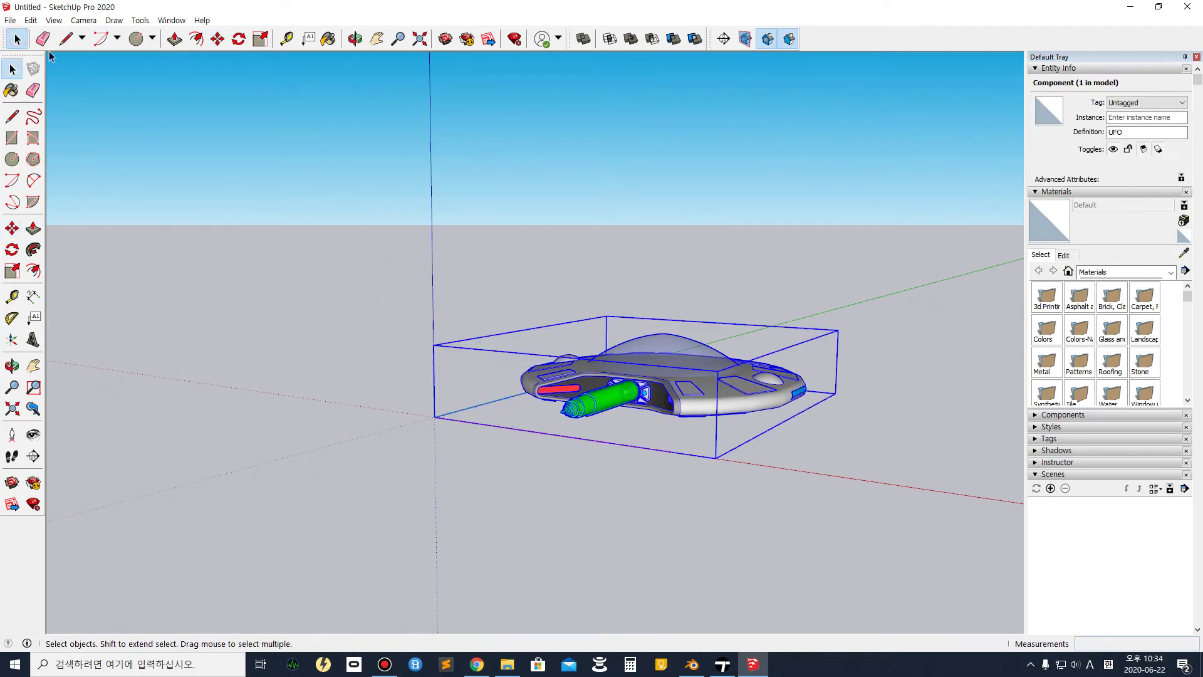
pyautogui.click(15, 21)
pyautogui.moveTo(82, 228)
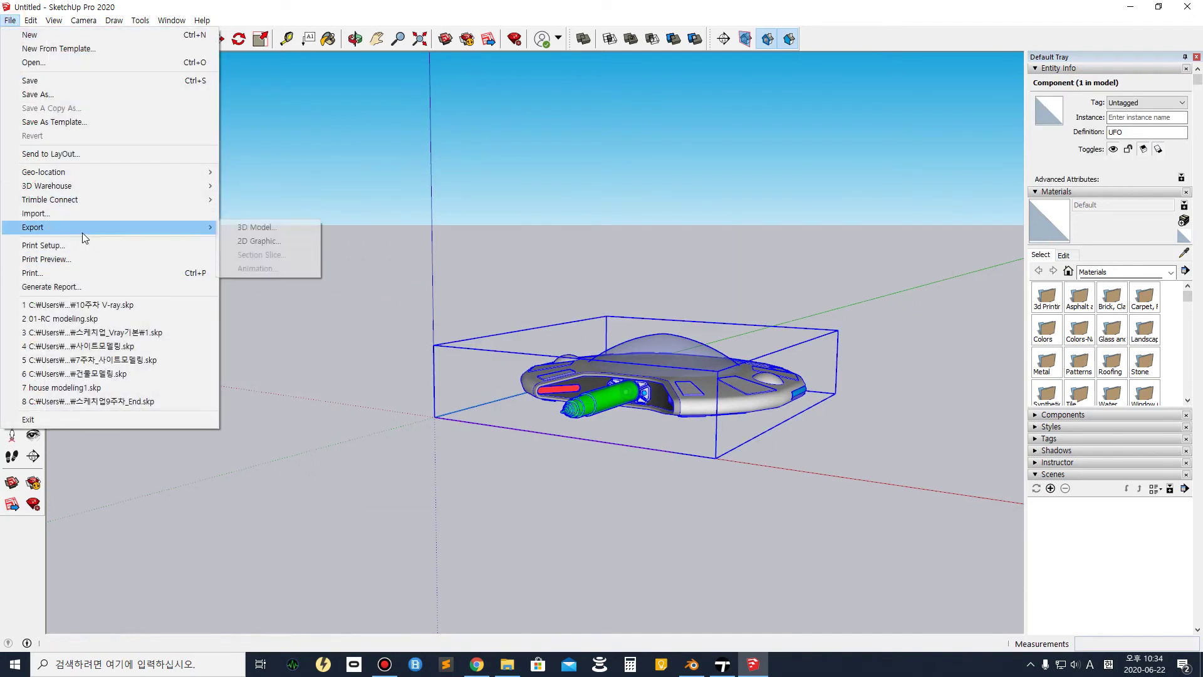
pyautogui.click(248, 230)
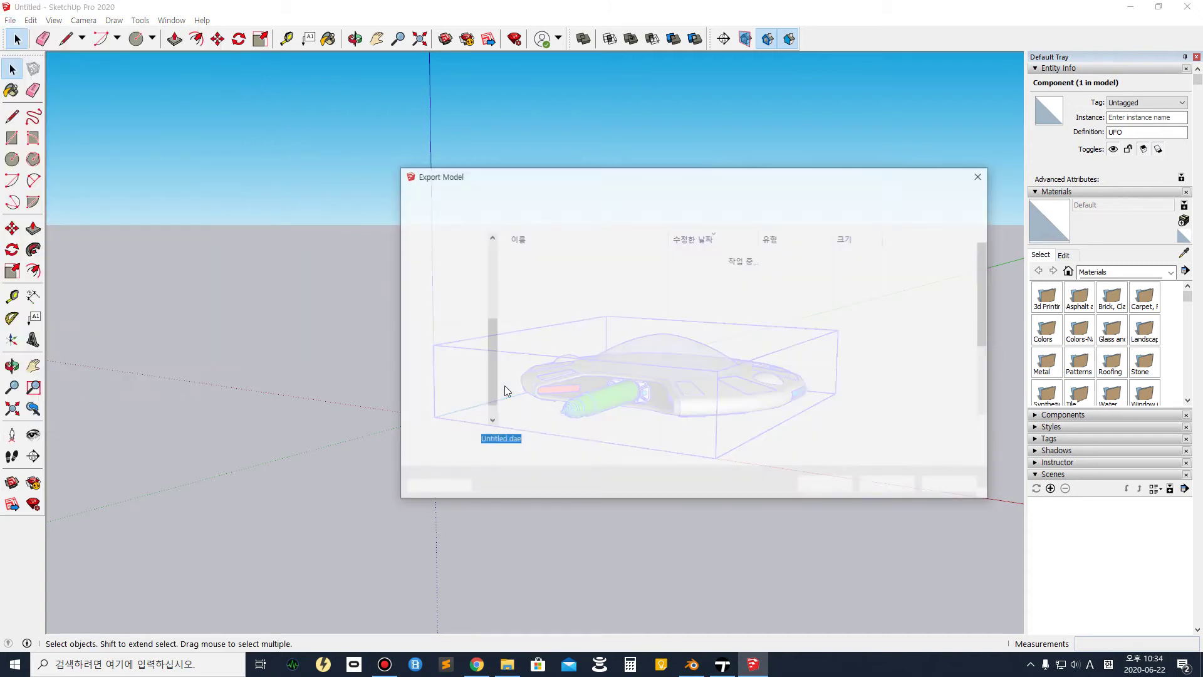
pyautogui.click(570, 454)
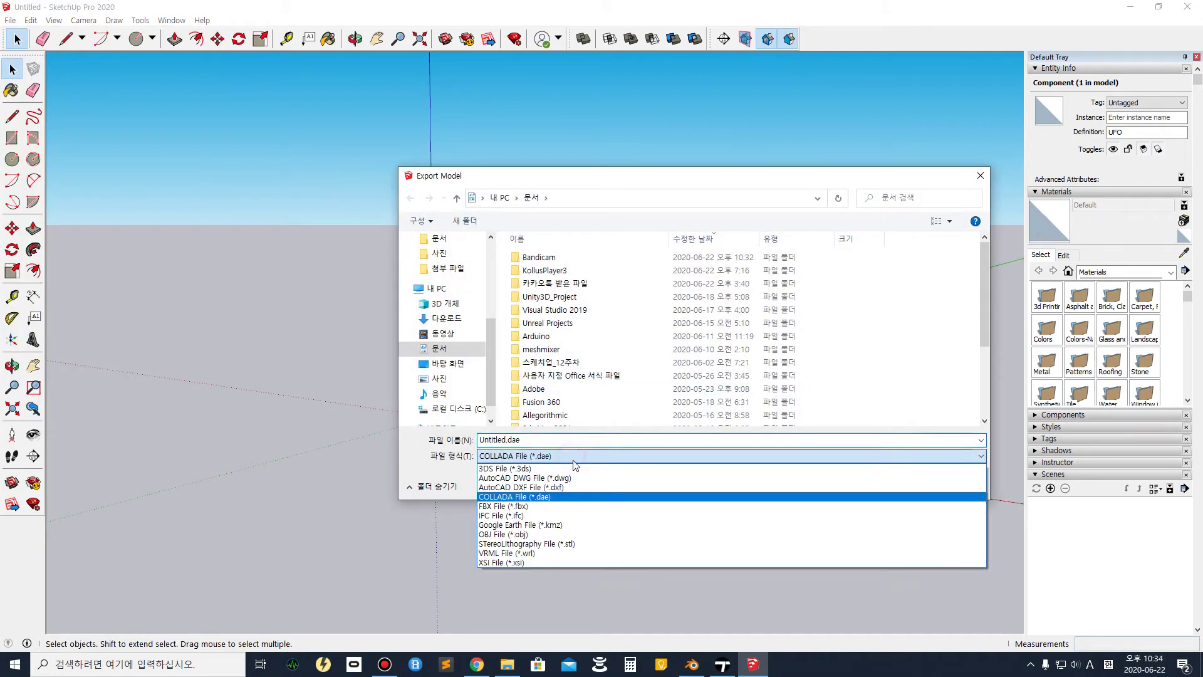
pyautogui.click(586, 506)
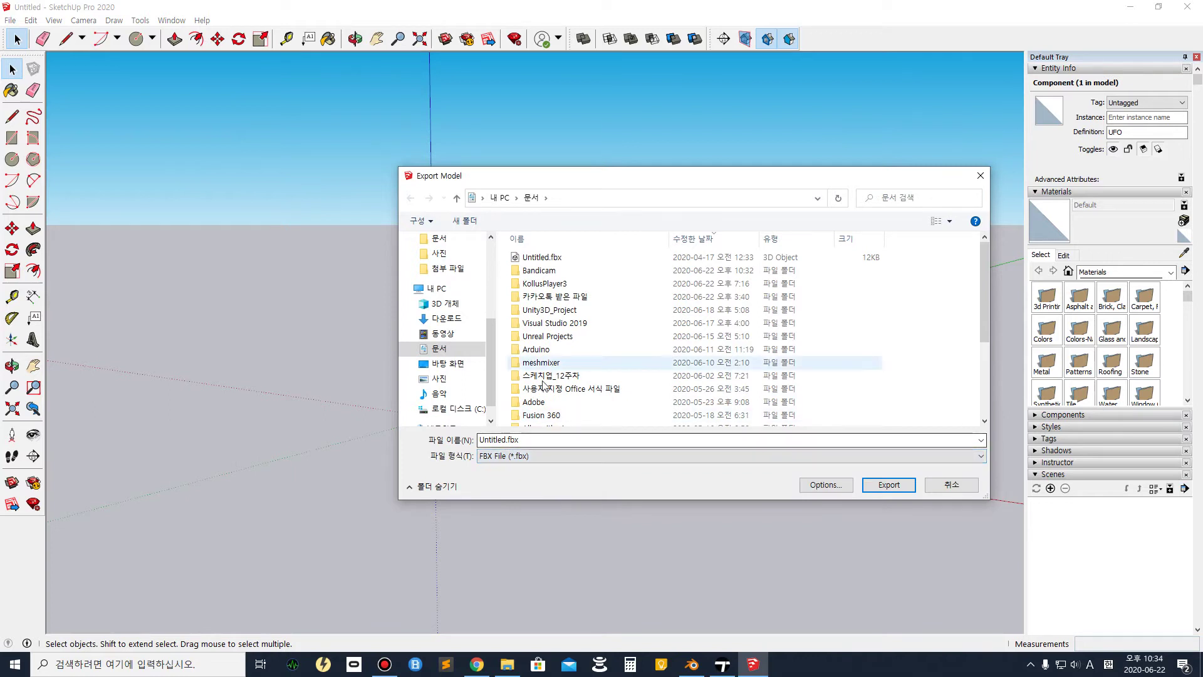
# Export the UFO as UFO.fbx to the VR_Oblivion folder on the desktop, and close SketchUp to return to Twinmotion.
pyautogui.scroll(-3, 567, 389)
pyautogui.scroll(3, 570, 390)
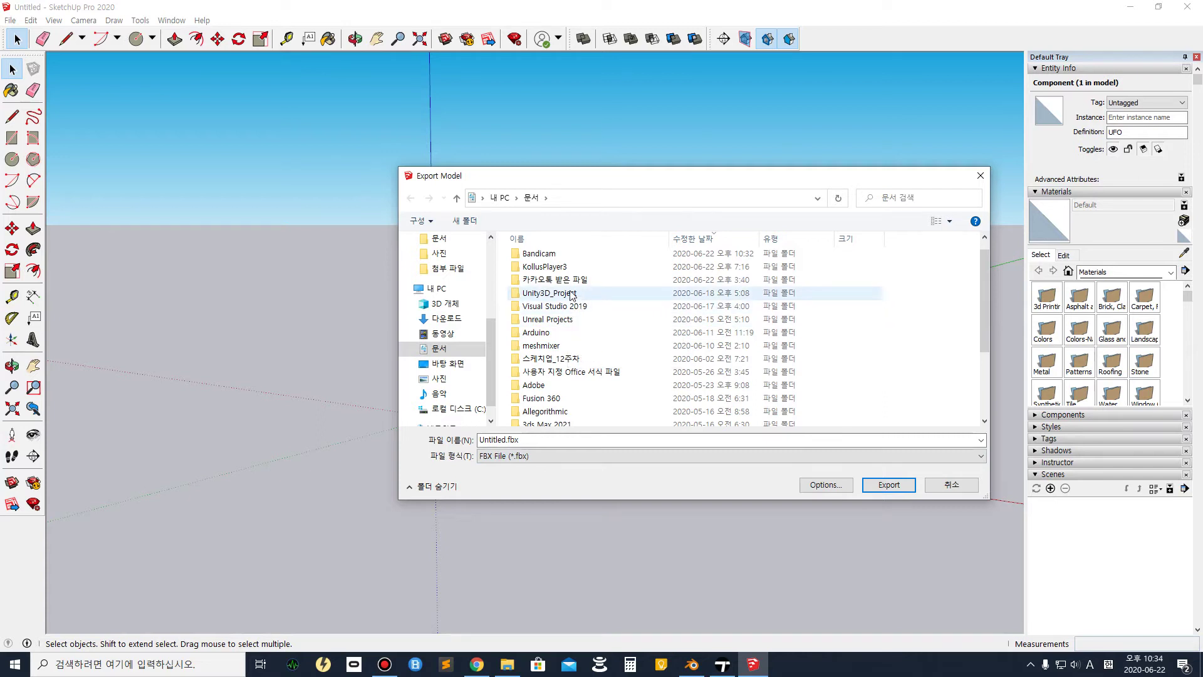
pyautogui.click(447, 363)
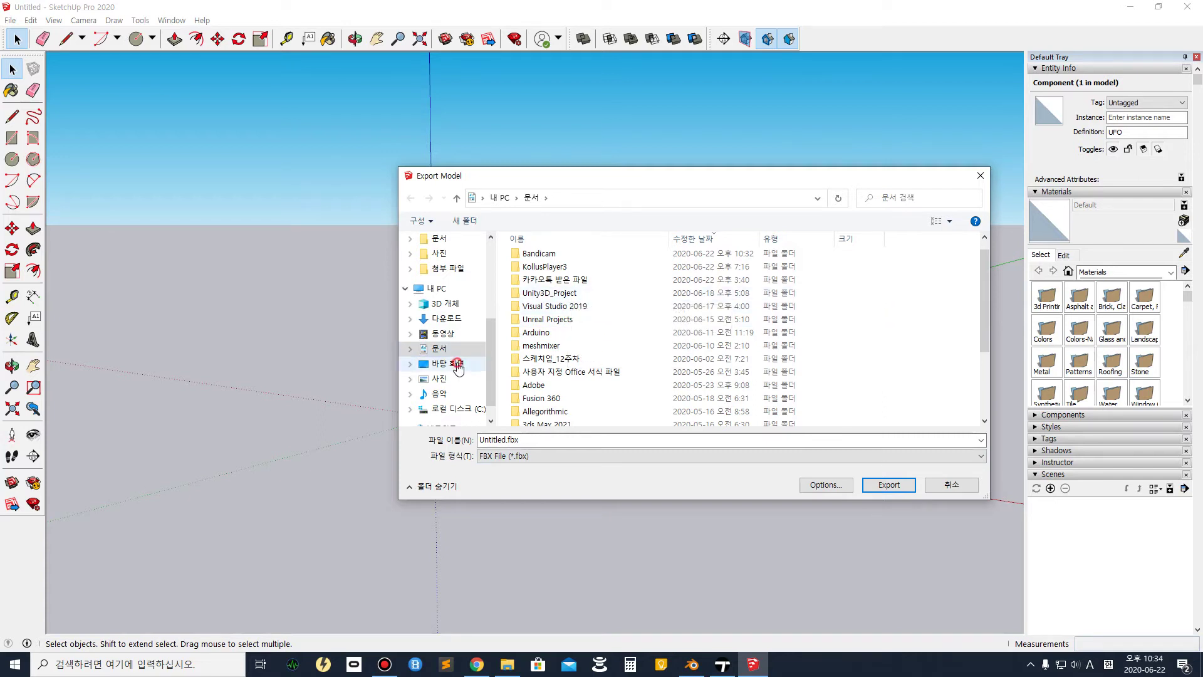
pyautogui.scroll(-2, 603, 372)
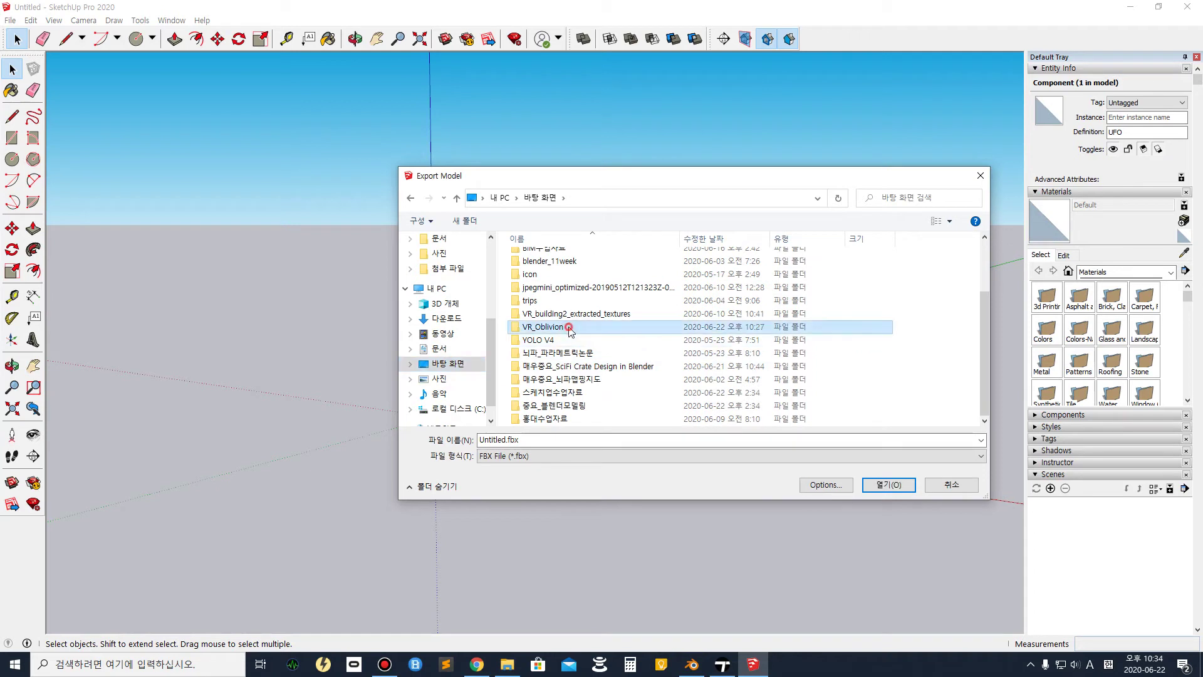
pyautogui.doubleClick(537, 326)
pyautogui.click(506, 440)
pyautogui.doubleClick(506, 440)
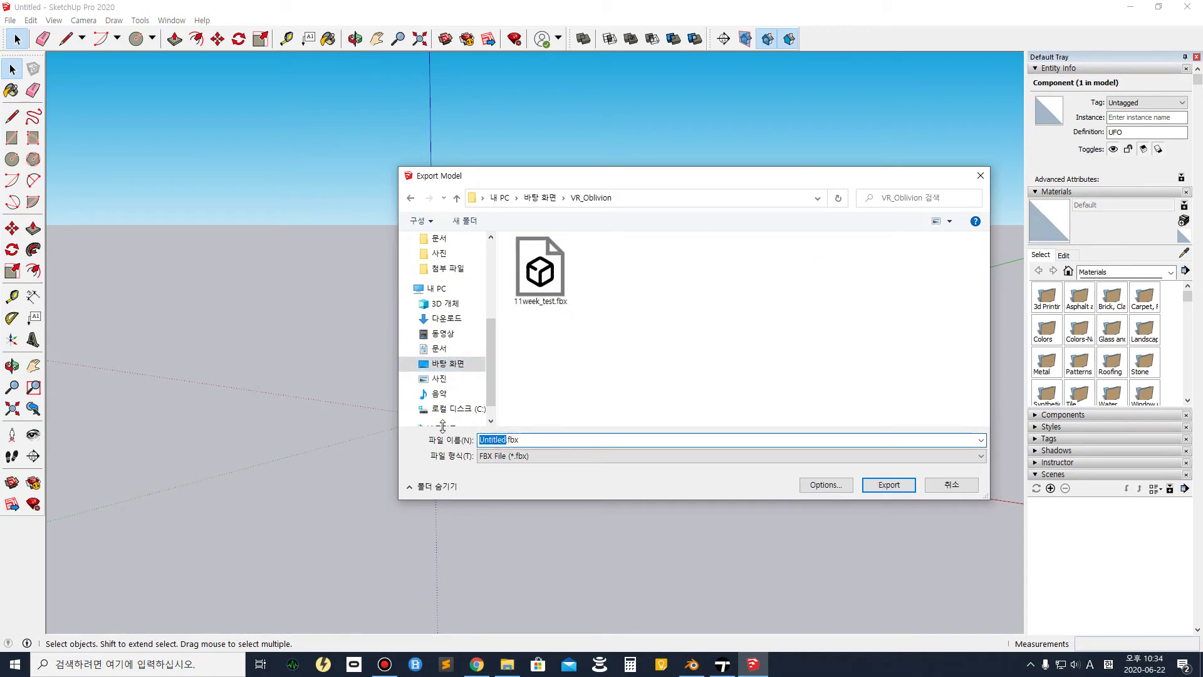
pyautogui.write('UFO')
pyautogui.press('Return')
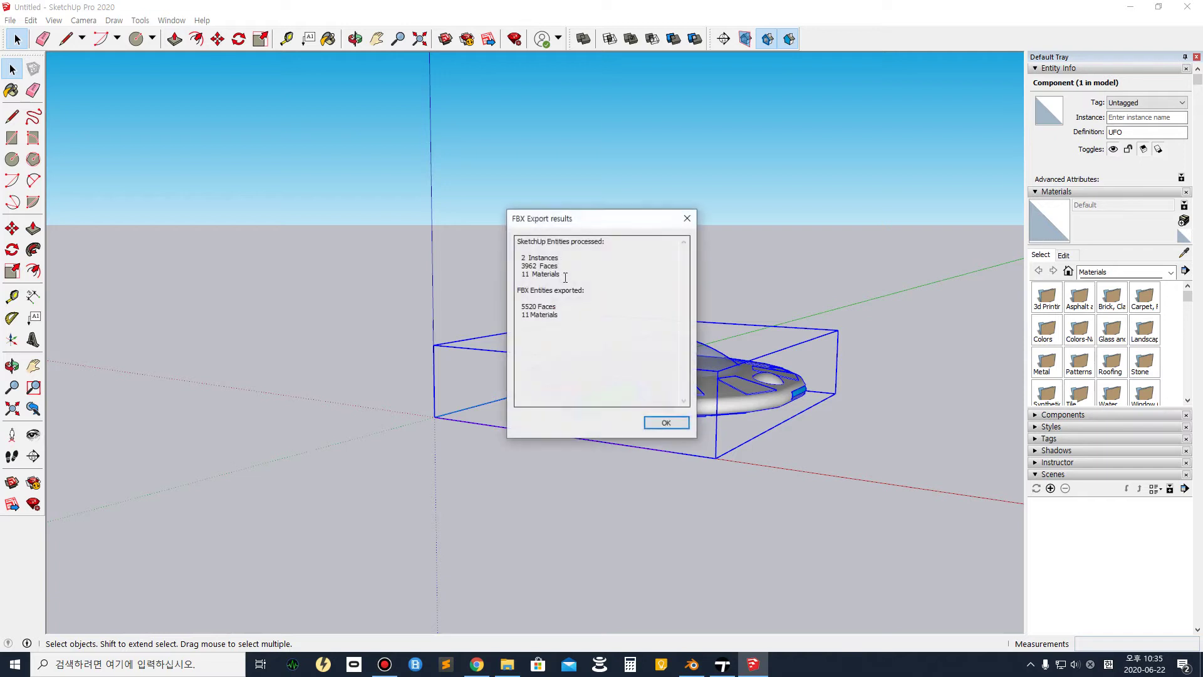
pyautogui.click(676, 423)
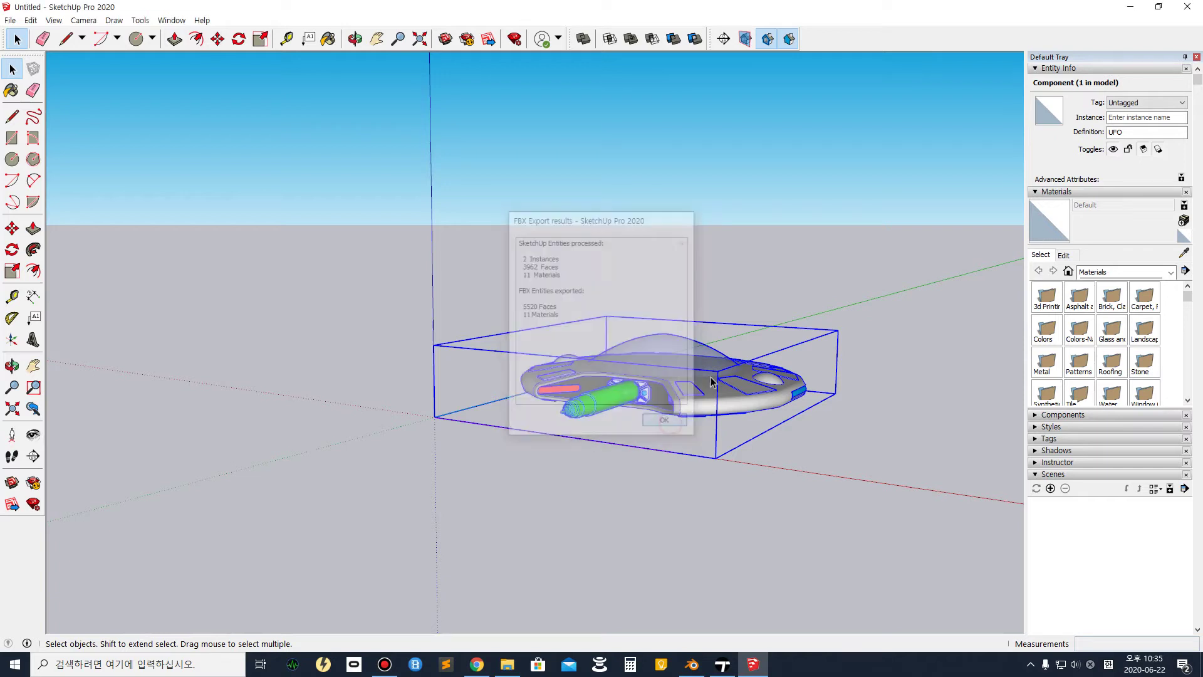
pyautogui.click(1198, 11)
pyautogui.click(604, 356)
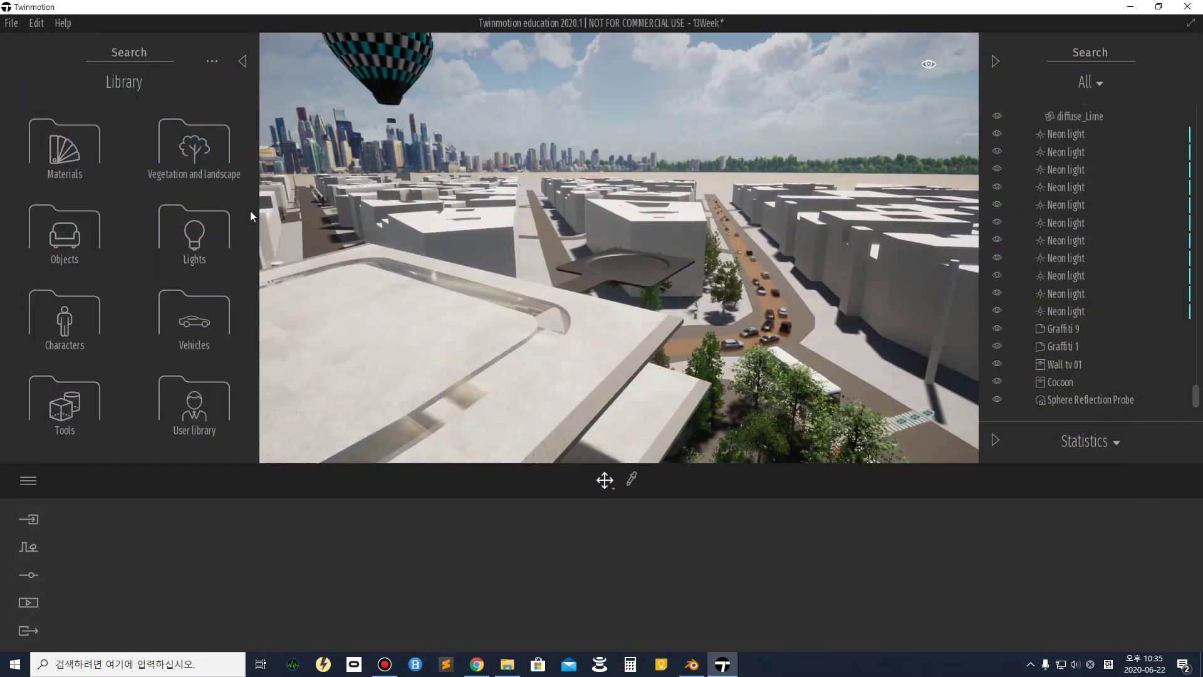
# Import UFO.fbx from the desktop's VR_Oblivion folder as geometry with the default options.
pyautogui.click(44, 521)
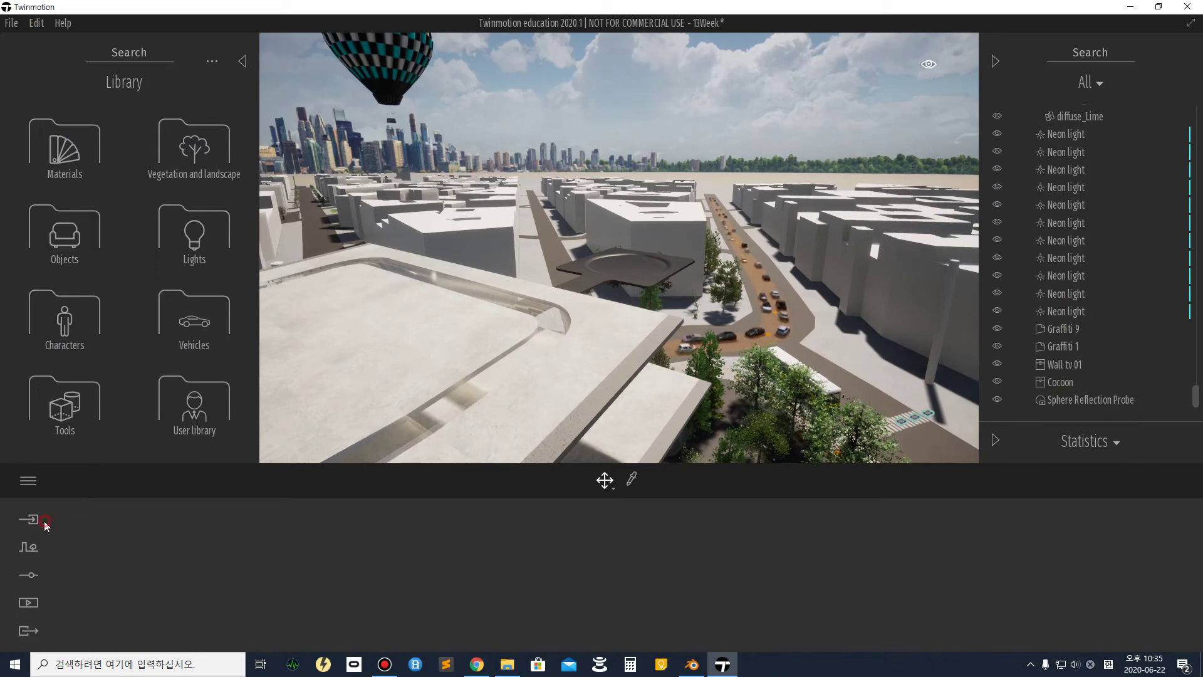
pyautogui.click(141, 558)
pyautogui.click(630, 293)
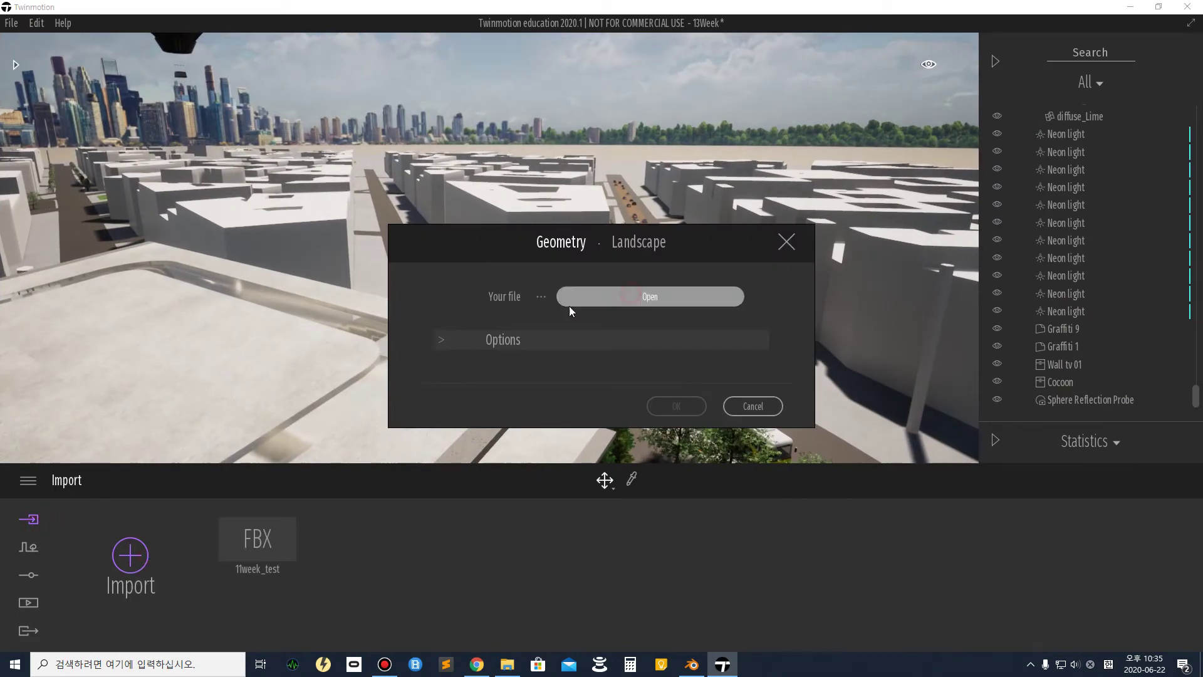
pyautogui.doubleClick(286, 144)
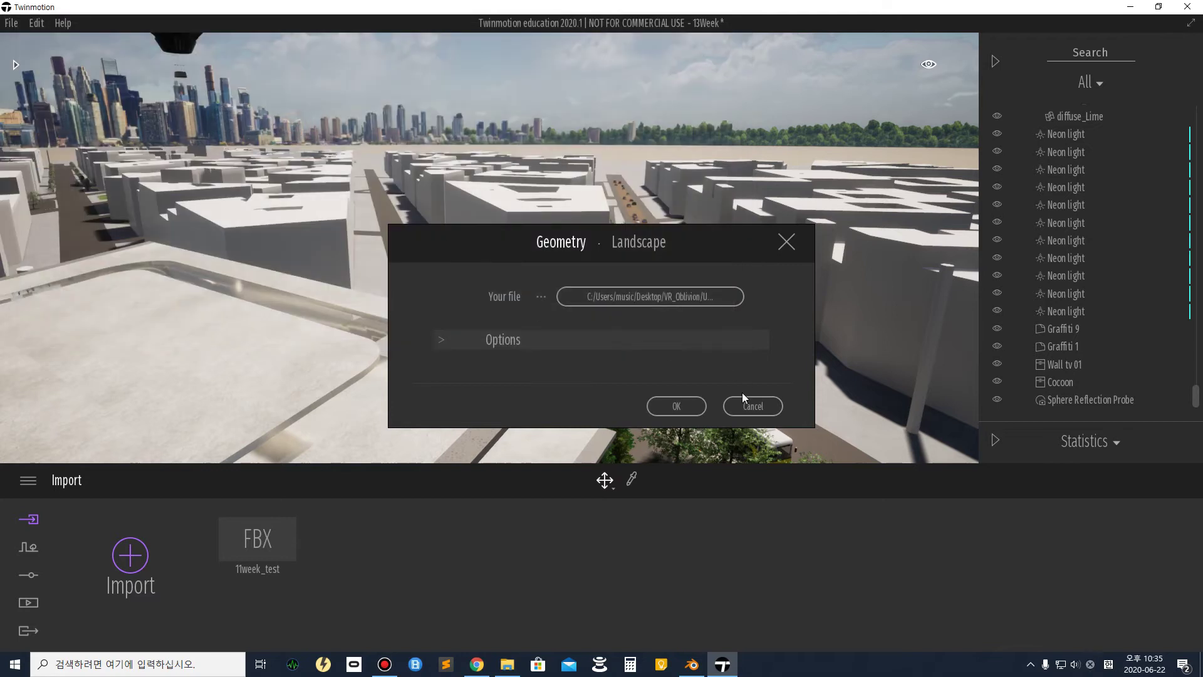
pyautogui.click(677, 407)
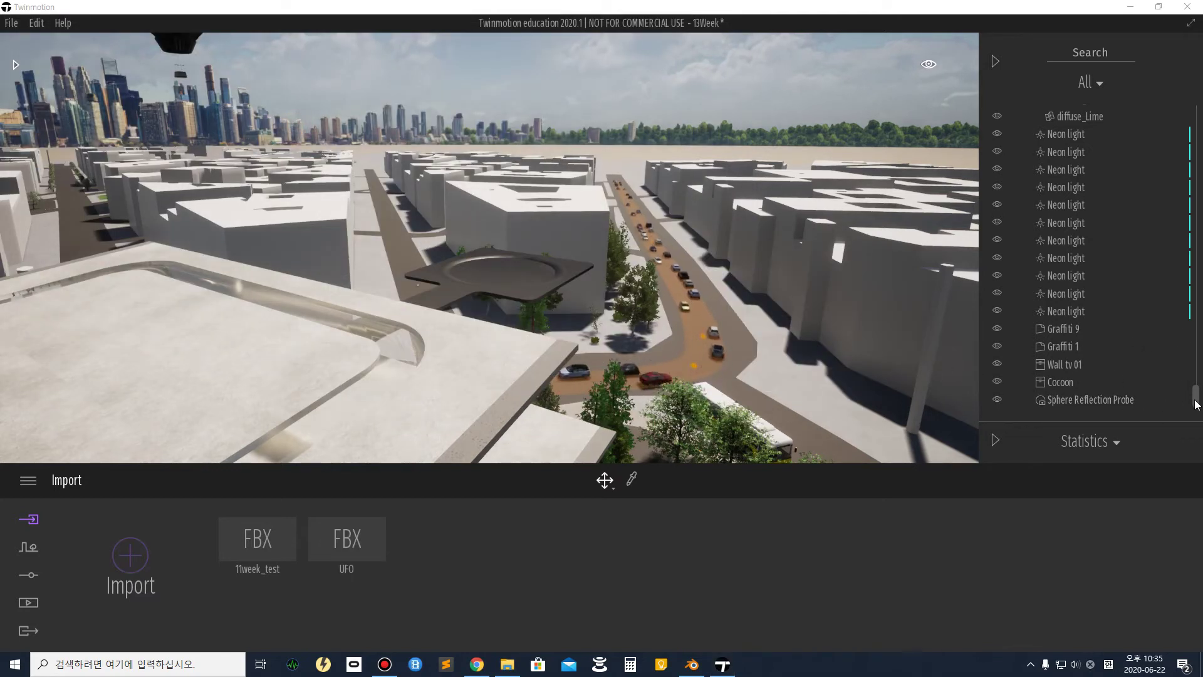
# Add the imported UFO.fbx to the user library and delete its instance from the street.
pyautogui.doubleClick(1060, 401)
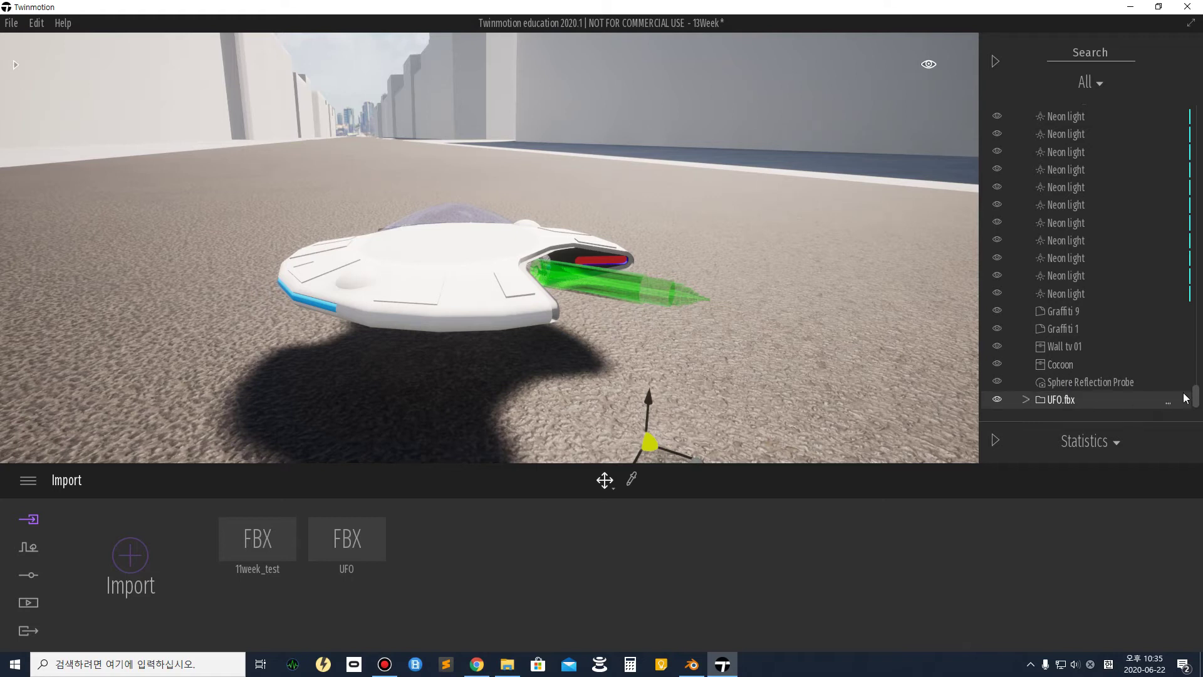
pyautogui.click(1167, 404)
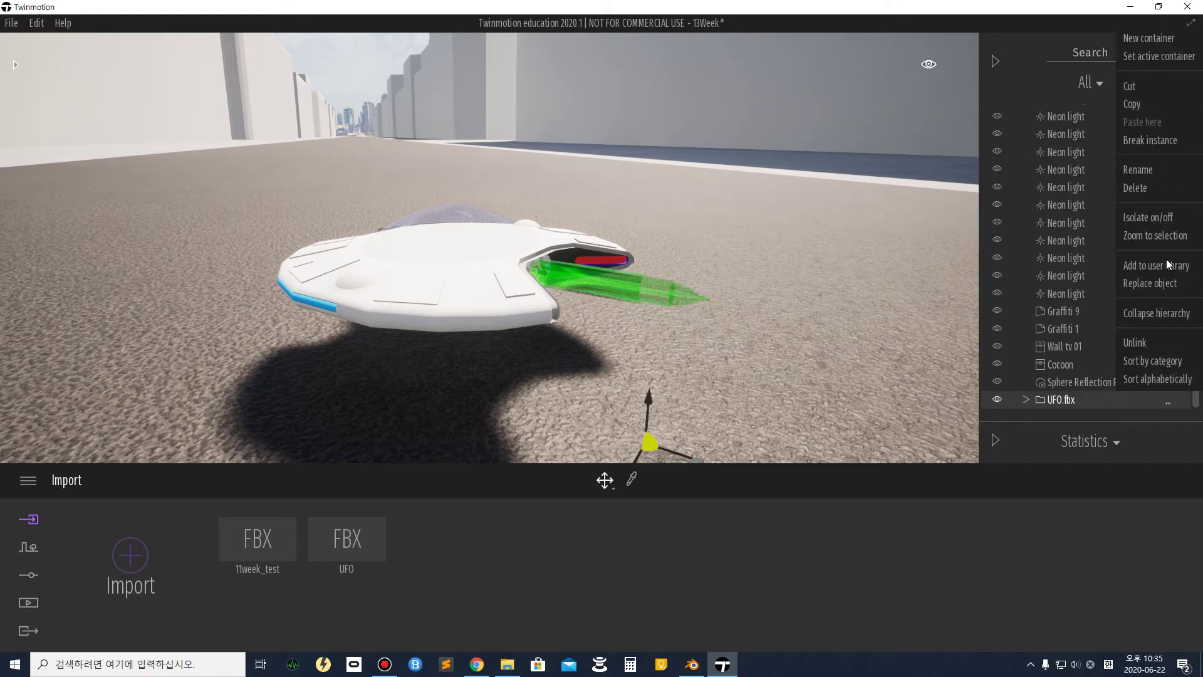
pyautogui.click(1166, 267)
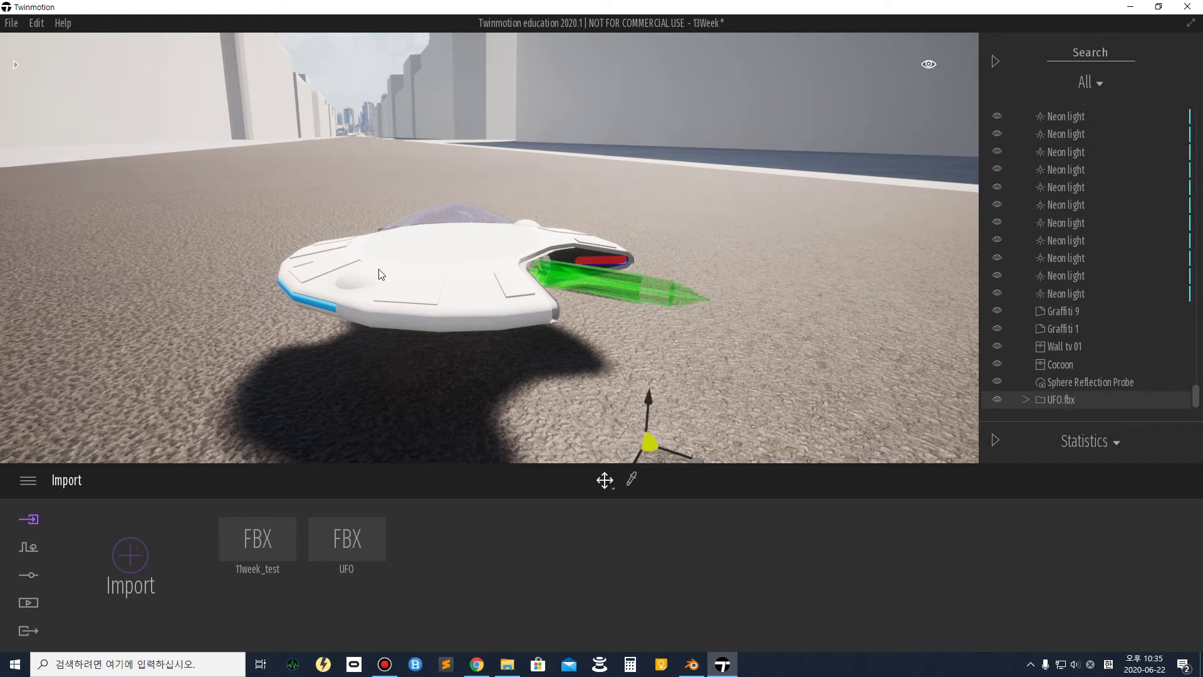
pyautogui.click(1168, 403)
pyautogui.click(1159, 187)
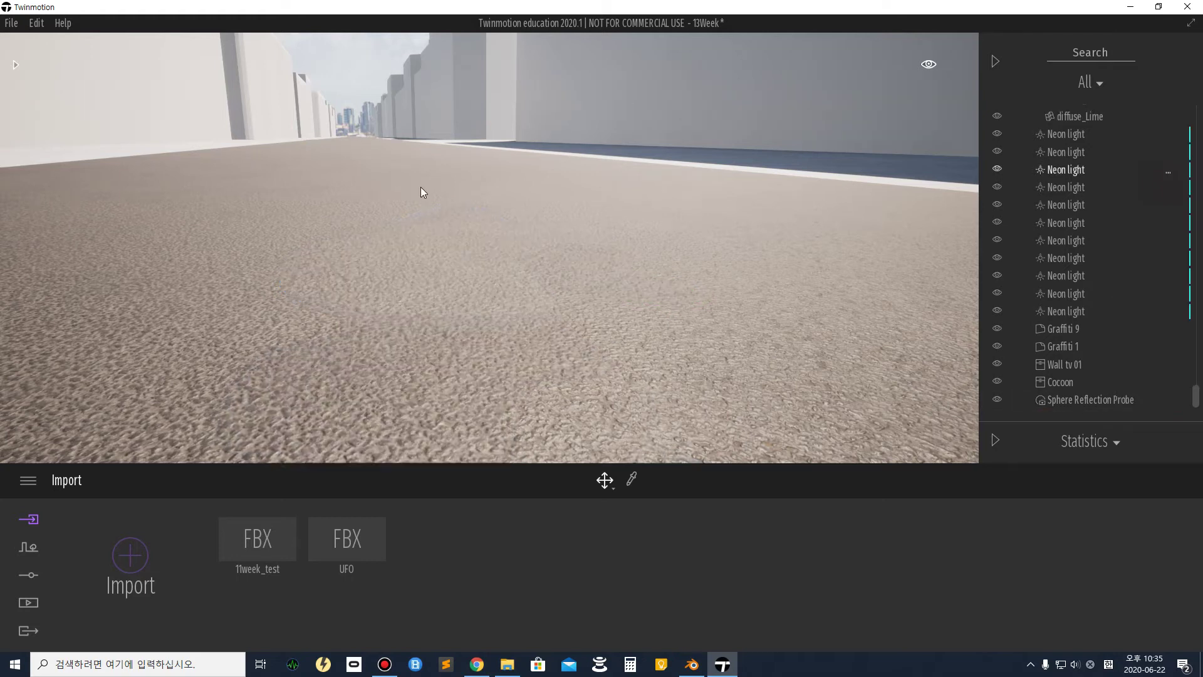
# Place UFO.fbx from the user library at the centre of the circular landing pad beside the building.
pyautogui.click(8, 65)
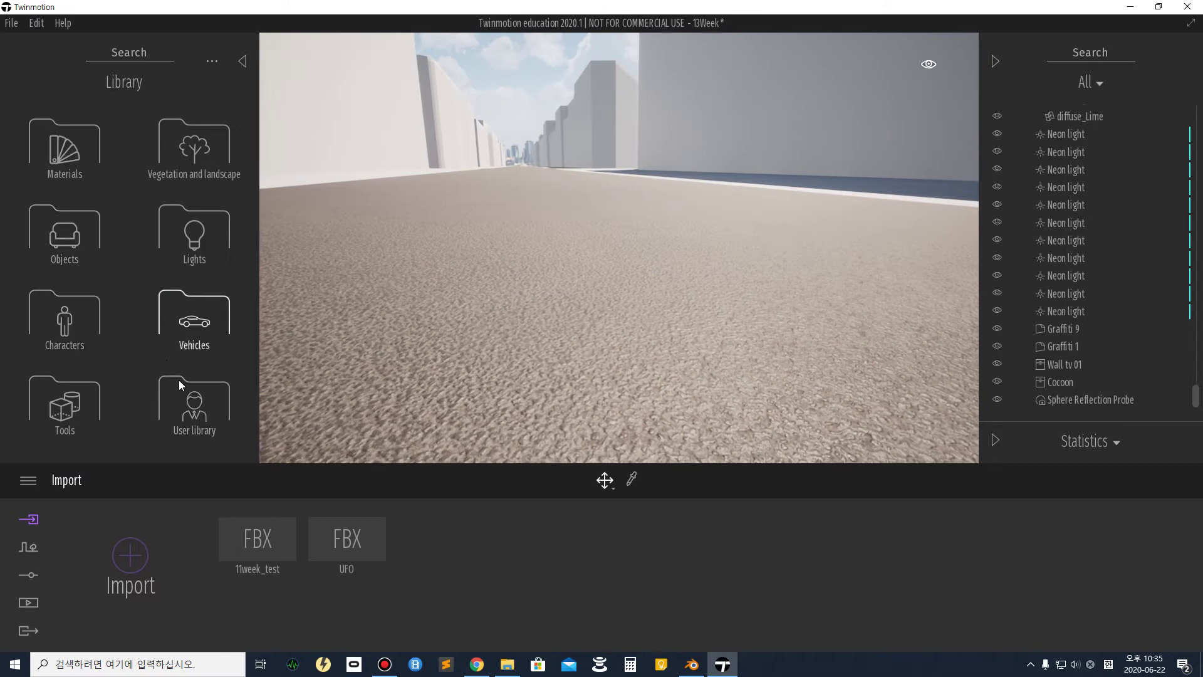
pyautogui.click(179, 388)
pyautogui.click(1072, 405)
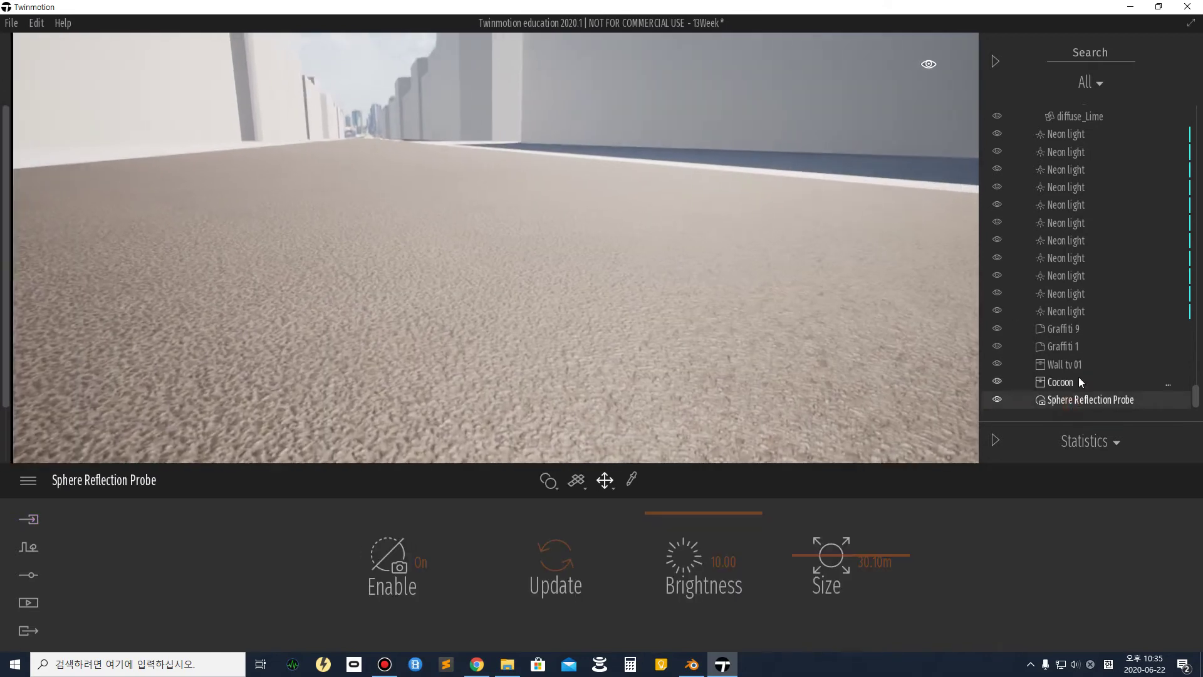
pyautogui.doubleClick(1091, 399)
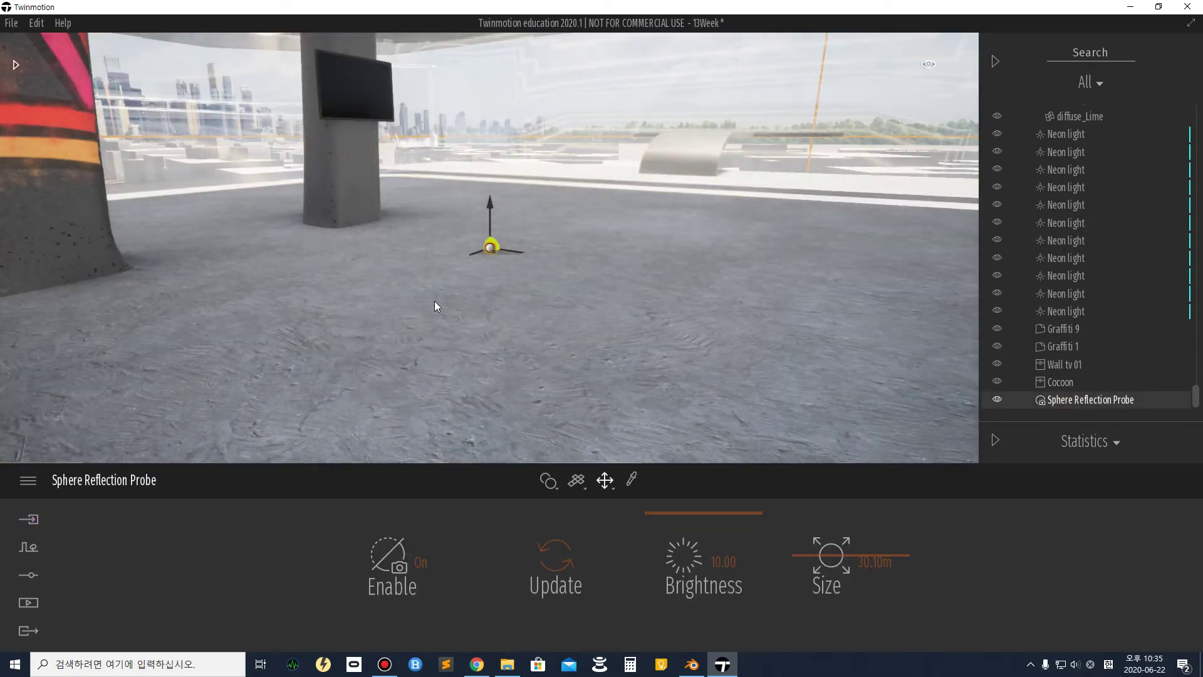
pyautogui.scroll(-5, 434, 303)
pyautogui.keyDown('shift'); pyautogui.moveTo(434, 303); pyautogui.dragTo(414, 219, button='middle'); pyautogui.keyUp('shift')
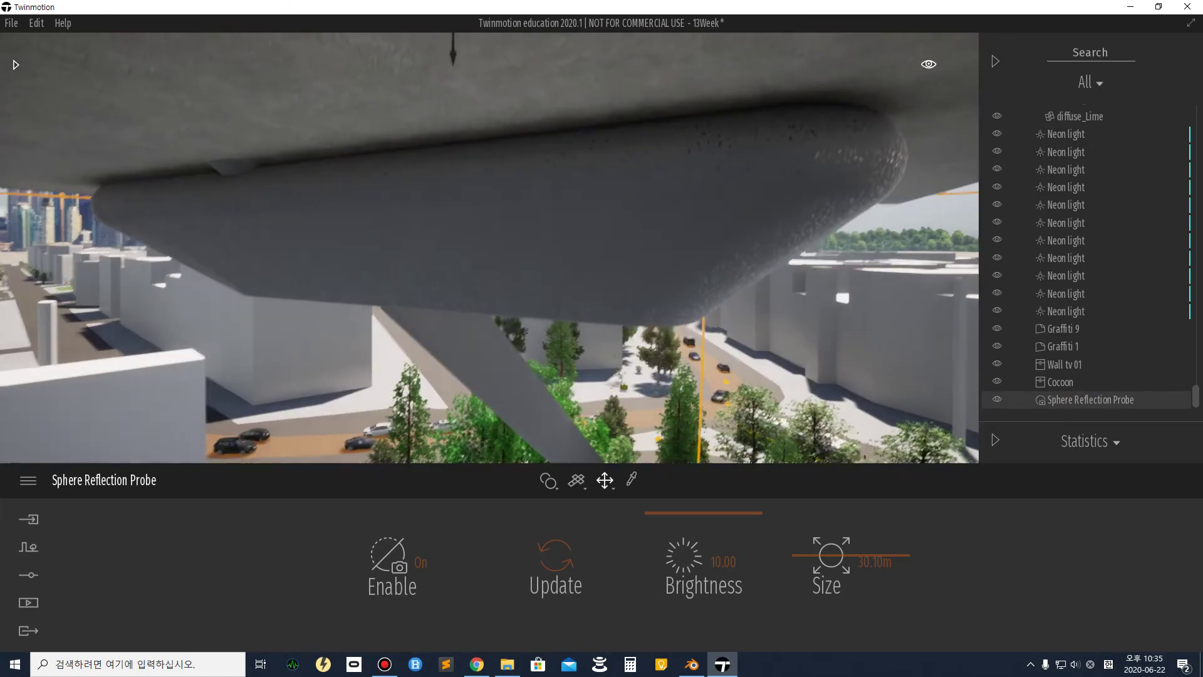
pyautogui.scroll(3, 429, 291)
pyautogui.press('e')
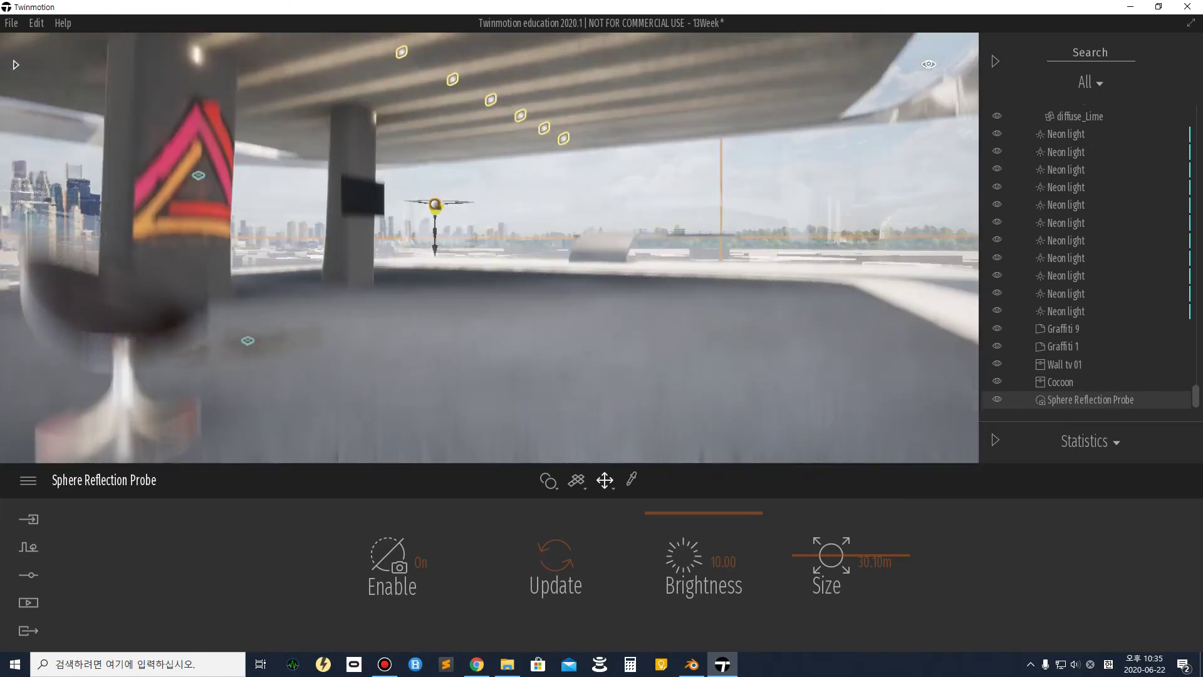
pyautogui.press('w')
pyautogui.press('w')
pyautogui.moveTo(429, 291)
pyautogui.mouseDown(button='right')
pyautogui.moveTo(430, 241)
pyautogui.moveTo(429, 307)
pyautogui.mouseUp(button='right')
pyautogui.press('s')
pyautogui.press('d')
pyautogui.moveTo(752, 186); pyautogui.dragTo(697, 185, button='right')
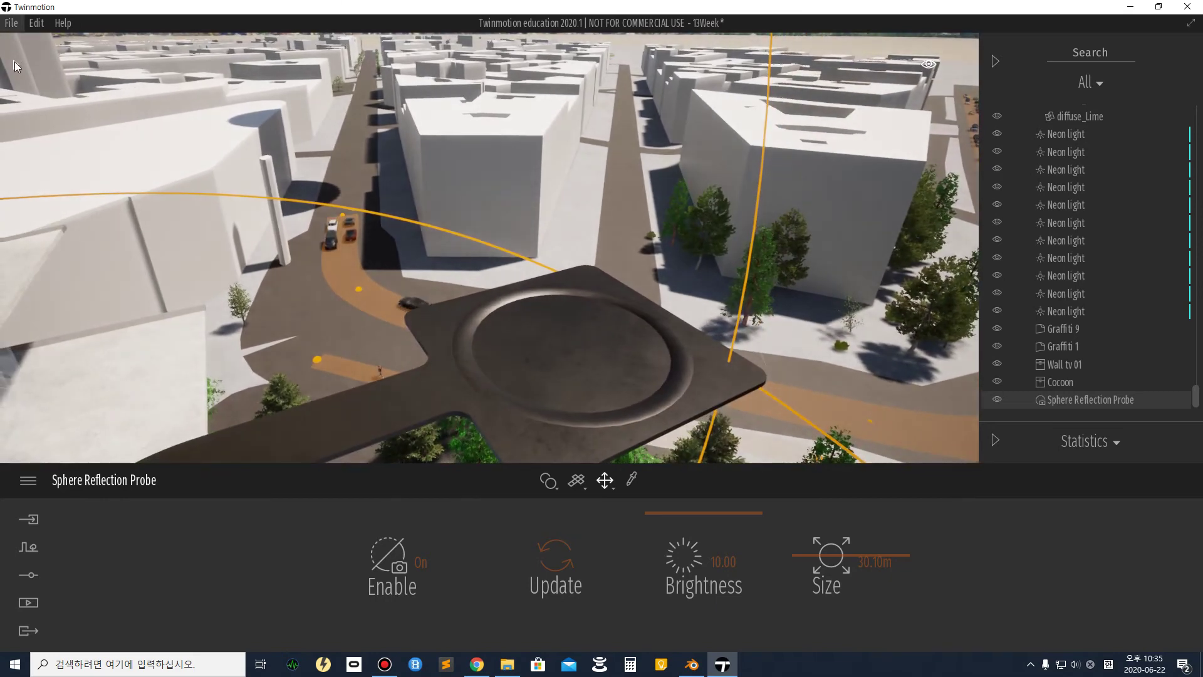
pyautogui.click(16, 65)
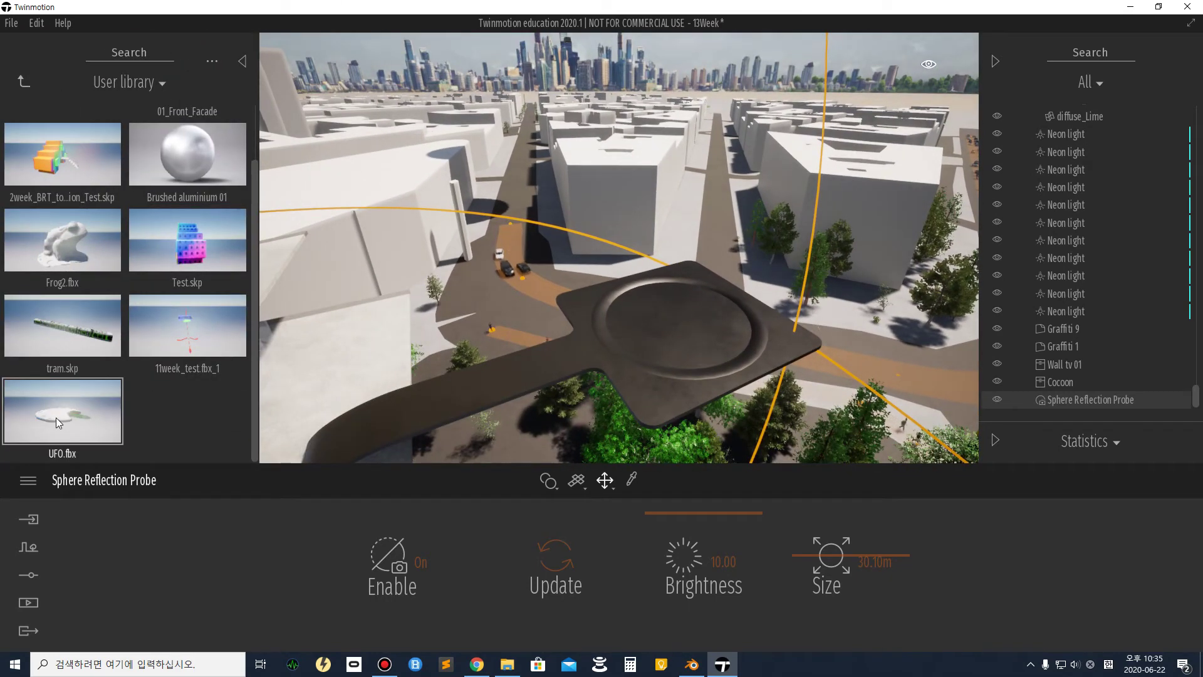
pyautogui.moveTo(673, 335); pyautogui.dragTo(683, 323)
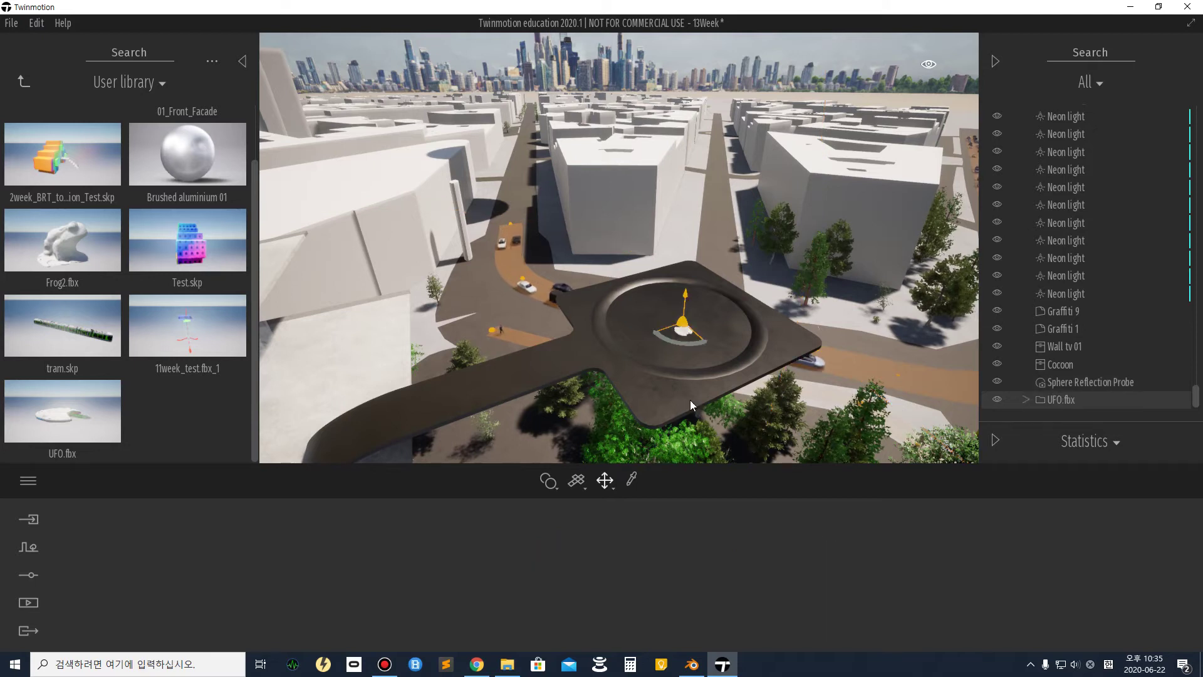
# Scale all parts inside UFO.fbx uniformly, freehand by about 1.44 and twice by a factor of 3.
pyautogui.click(614, 487)
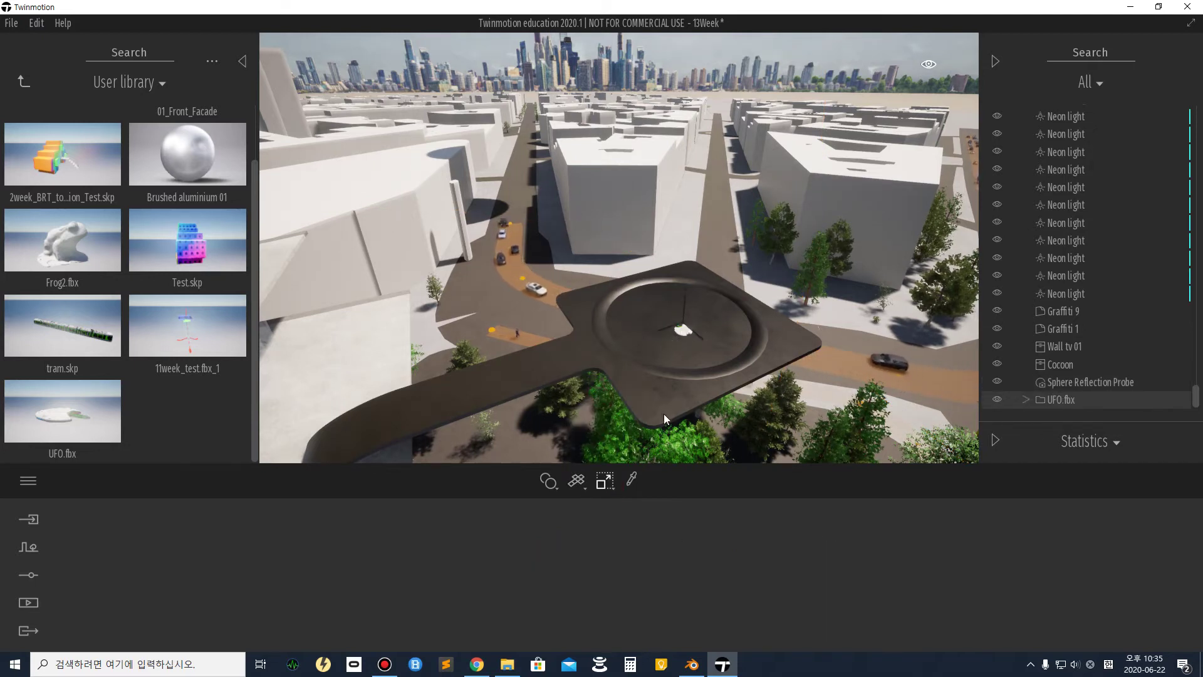
pyautogui.scroll(-5, 1063, 344)
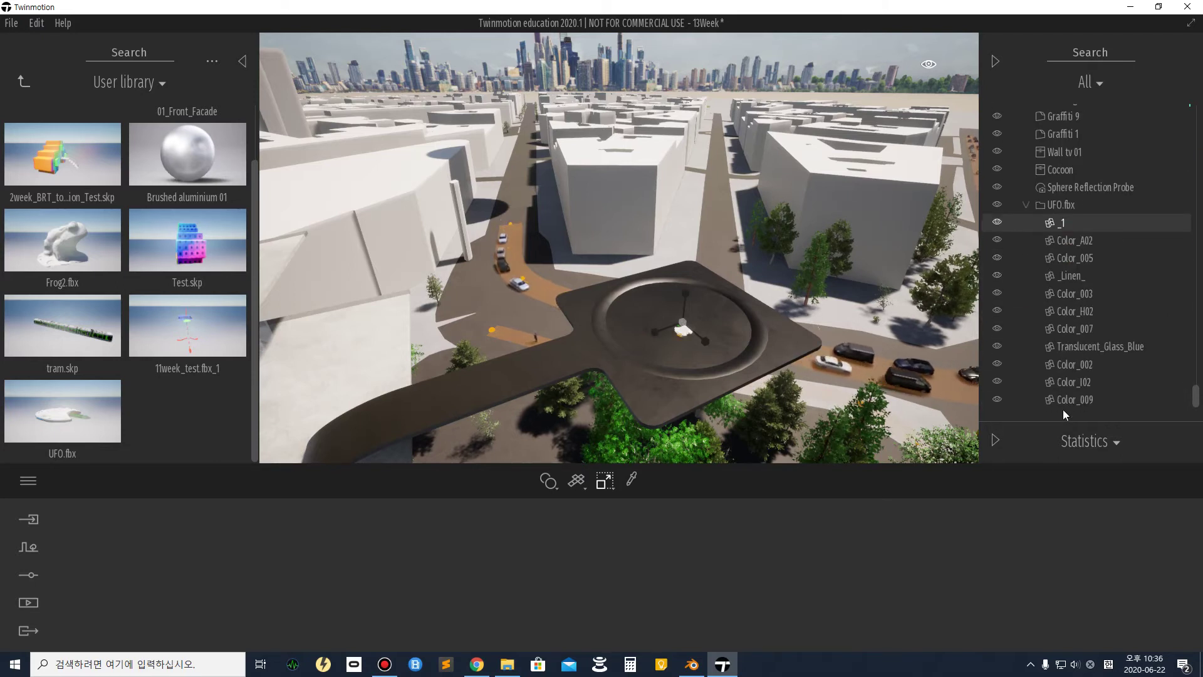
pyautogui.keyDown('shift'); pyautogui.click(1065, 400); pyautogui.keyUp('shift')
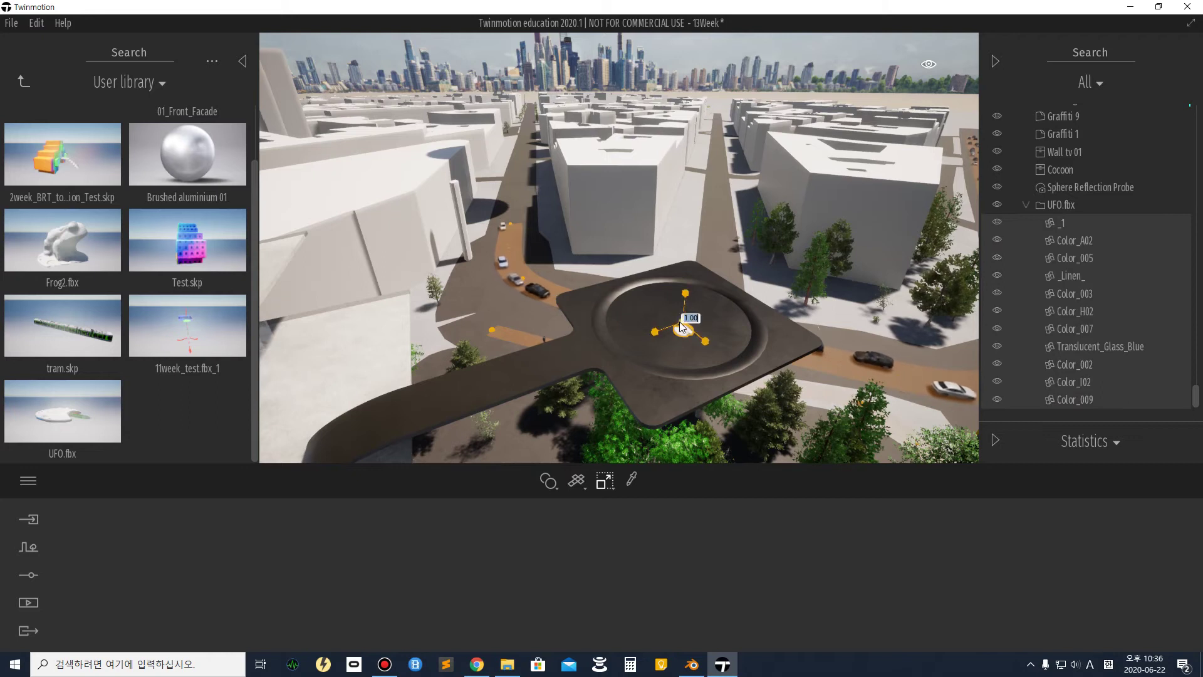
pyautogui.moveTo(680, 324); pyautogui.dragTo(942, 276)
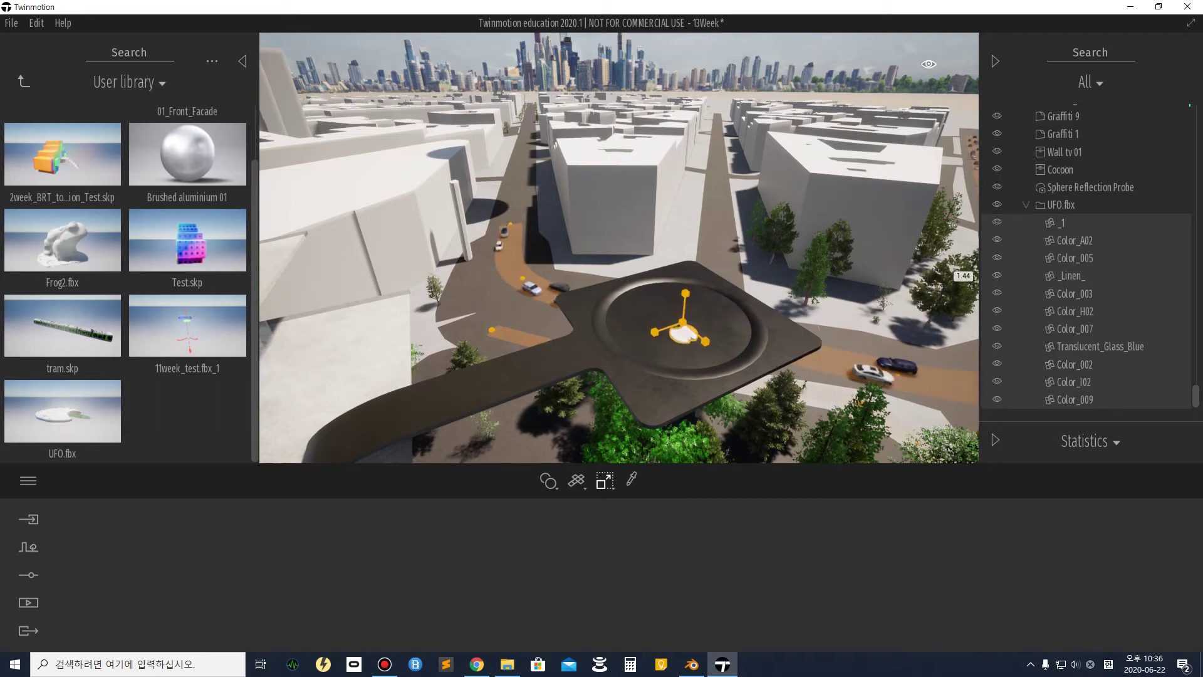
pyautogui.click(683, 322)
pyautogui.write('3')
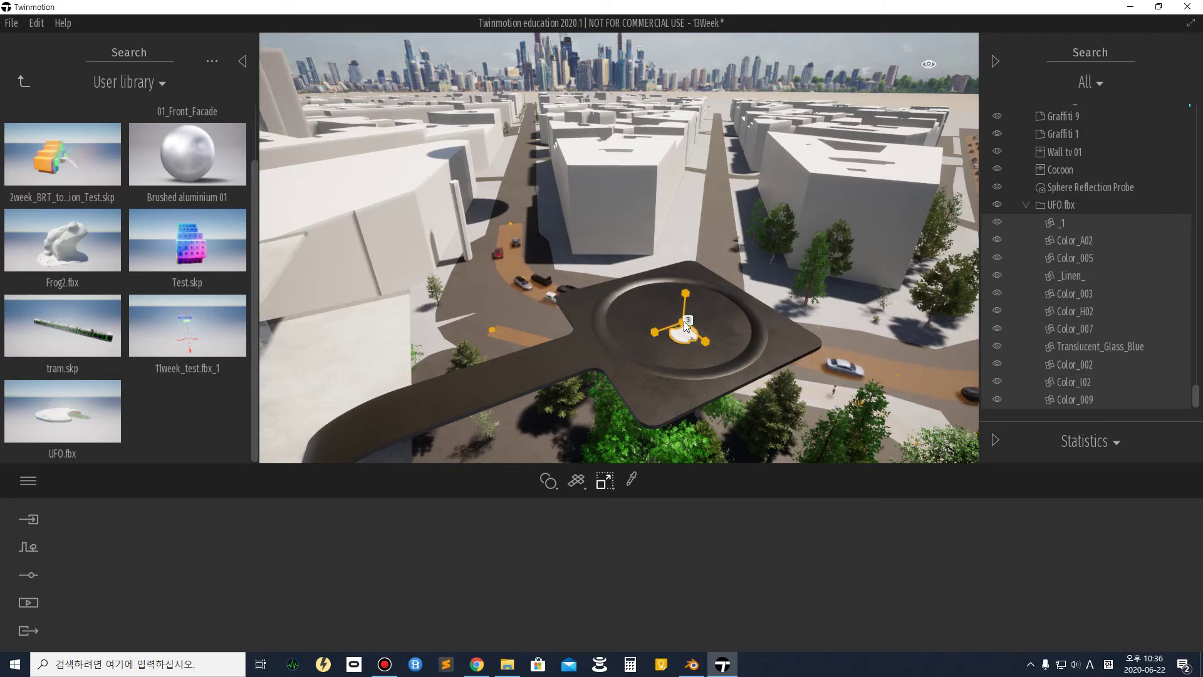
pyautogui.press('Return')
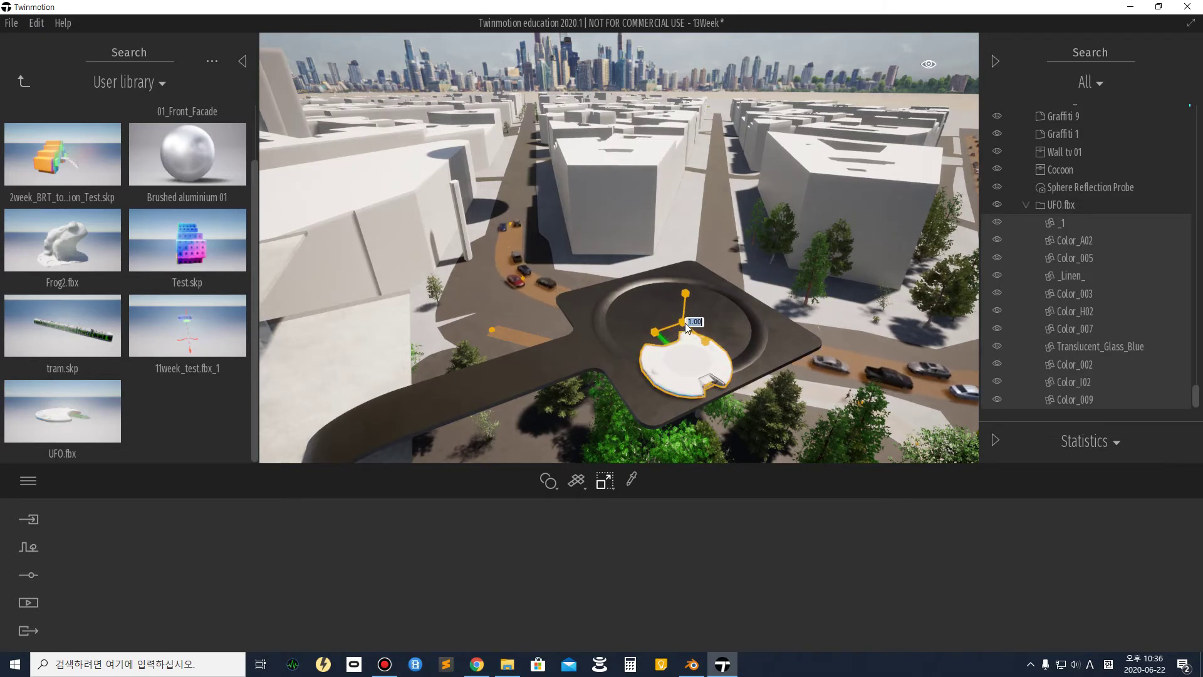
pyautogui.write('3')
pyautogui.press('Return')
# Scale the UFO by 0.8, and move and rotate it onto the landing pad with its cannon pointing away from the building.
pyautogui.scroll(-6, 705, 295)
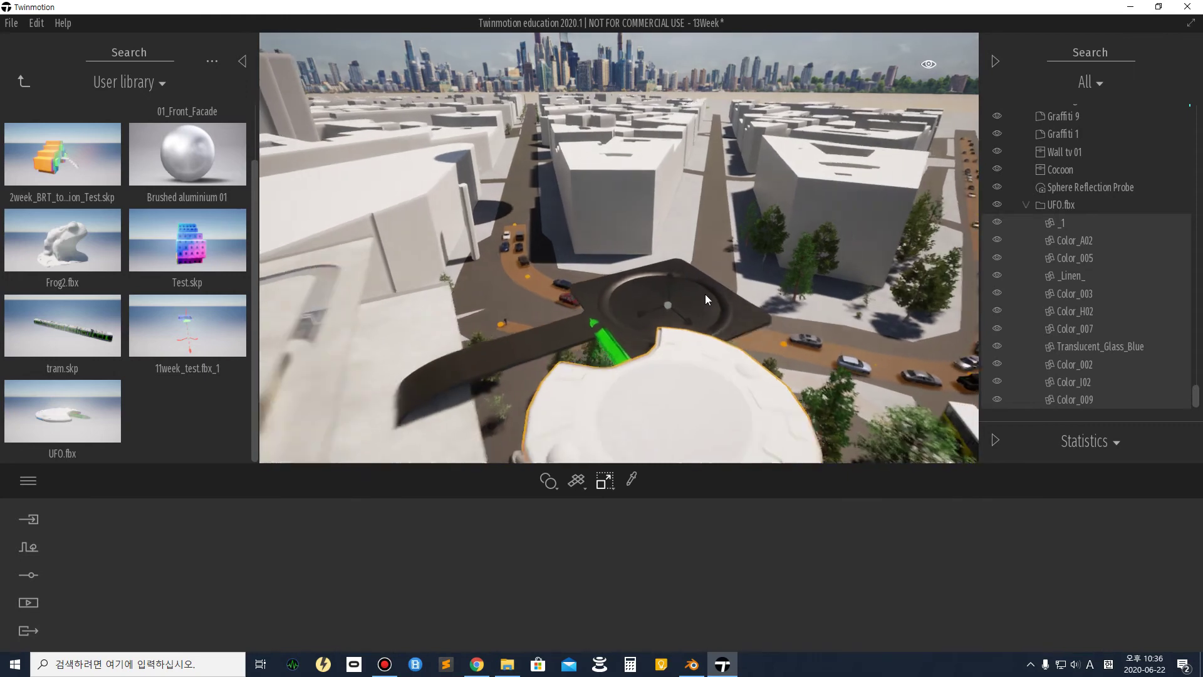
pyautogui.scroll(-2, 699, 439)
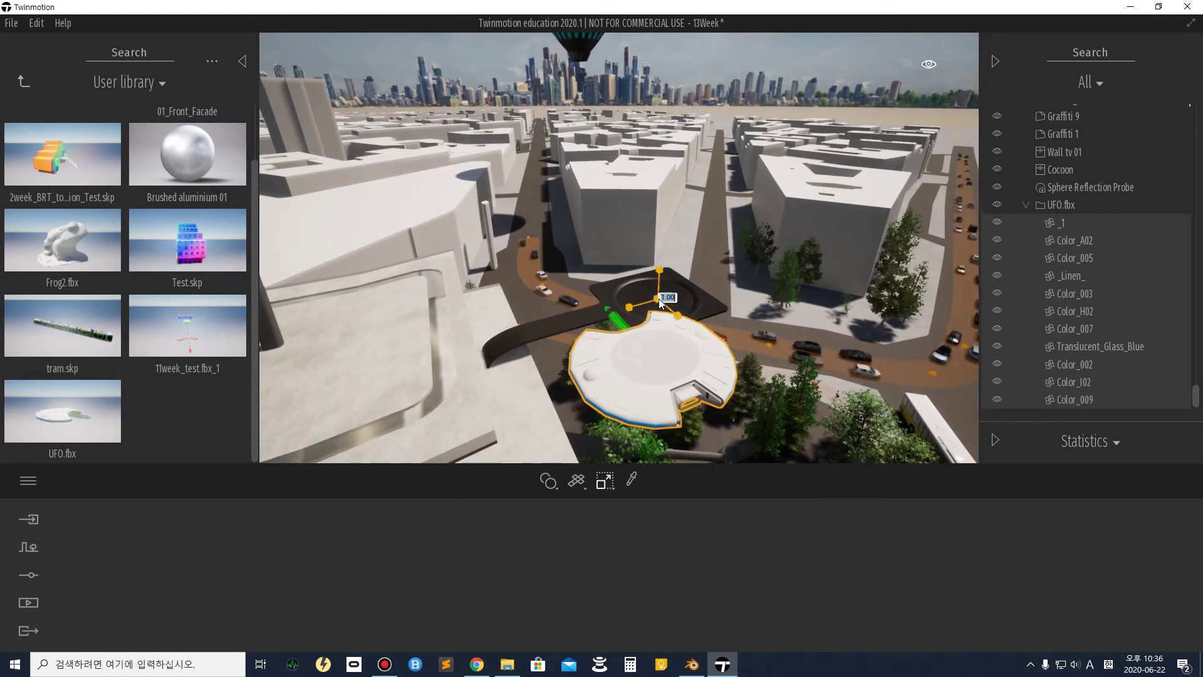
pyautogui.write('0.8')
pyautogui.press('Return')
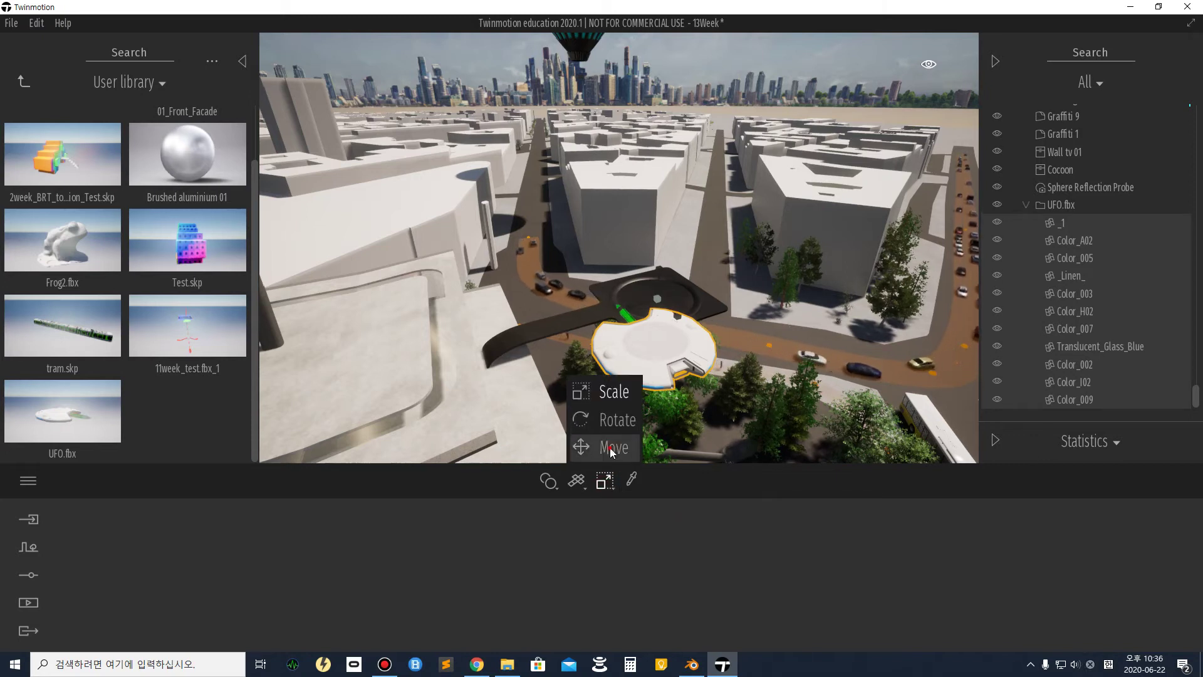
pyautogui.moveTo(657, 310); pyautogui.dragTo(724, 315)
pyautogui.doubleClick(1058, 204)
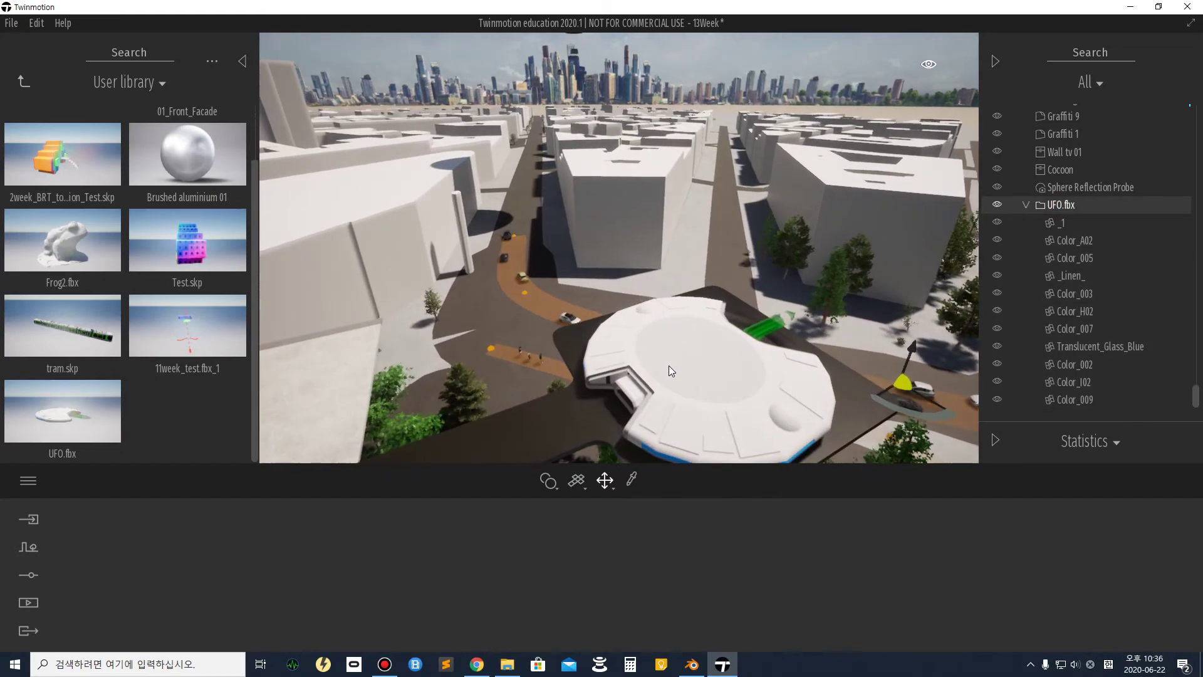
# Apply the plastic material 3D wall 01 to the rim around the UFO's front opening.
pyautogui.press('d')
pyautogui.moveTo(619, 250); pyautogui.dragTo(360, 312, button='right')
pyautogui.press('d')
pyautogui.press('w')
pyautogui.press('d')
pyautogui.moveTo(670, 338); pyautogui.dragTo(557, 312, button='right')
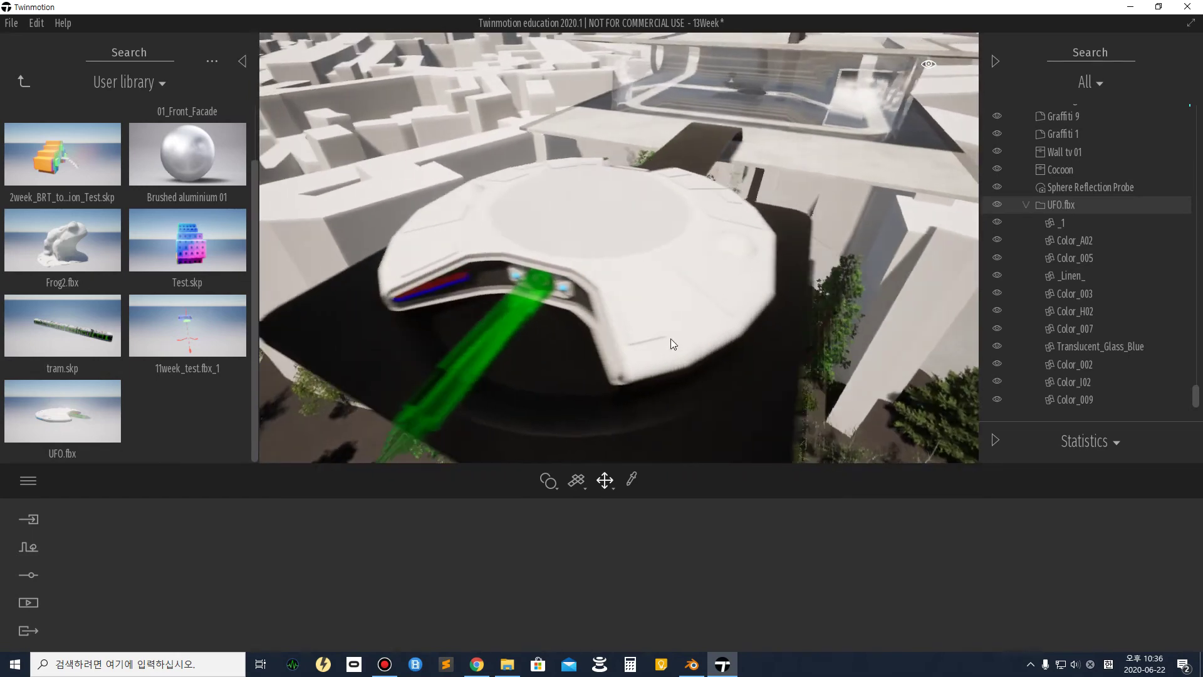
pyautogui.click(21, 90)
pyautogui.click(63, 143)
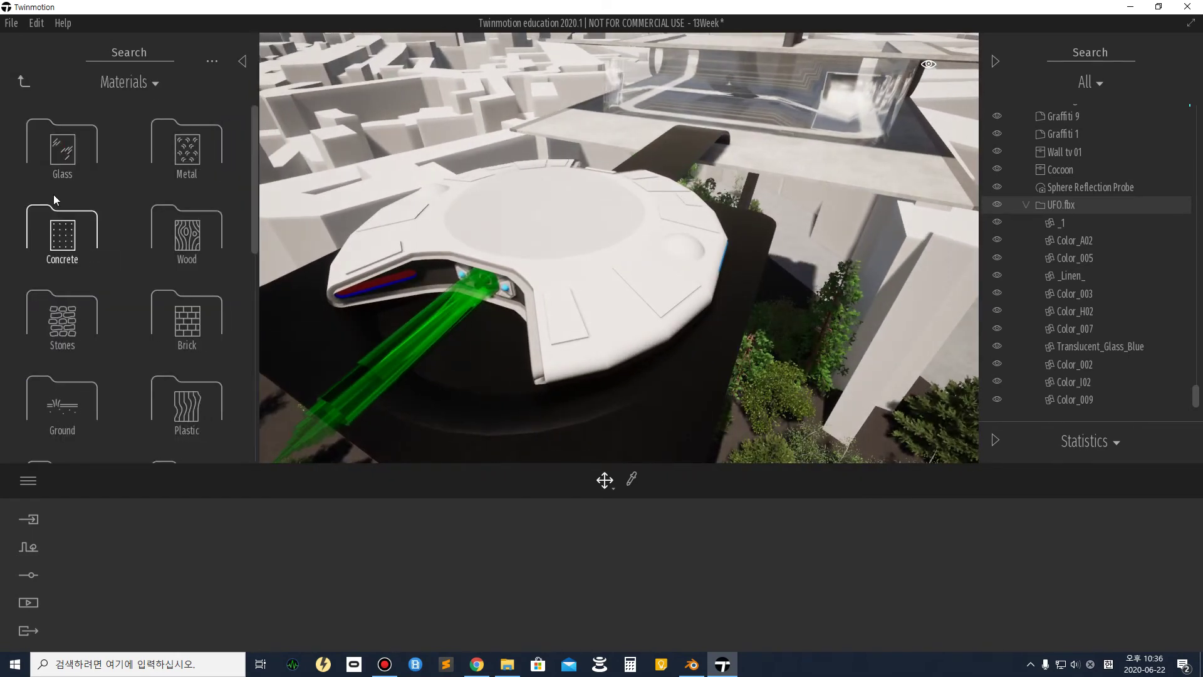
pyautogui.click(62, 235)
pyautogui.click(24, 81)
pyautogui.scroll(-5, 134, 341)
pyautogui.scroll(-5, 137, 335)
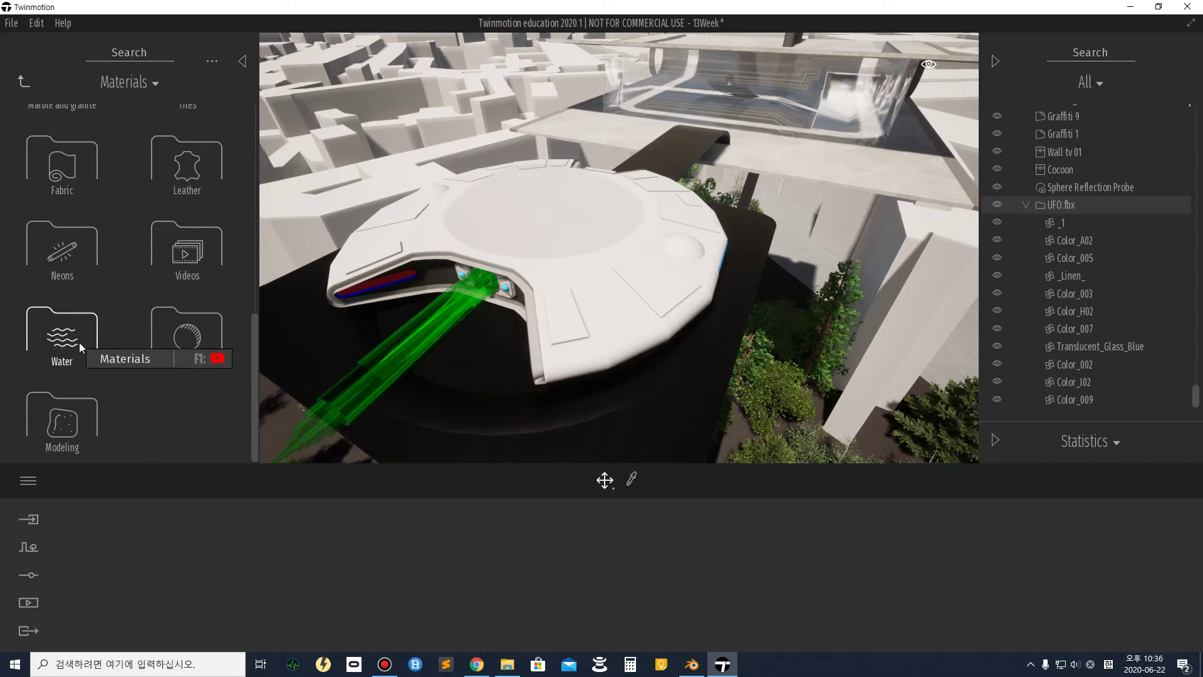
pyautogui.scroll(5, 79, 342)
pyautogui.scroll(1, 81, 340)
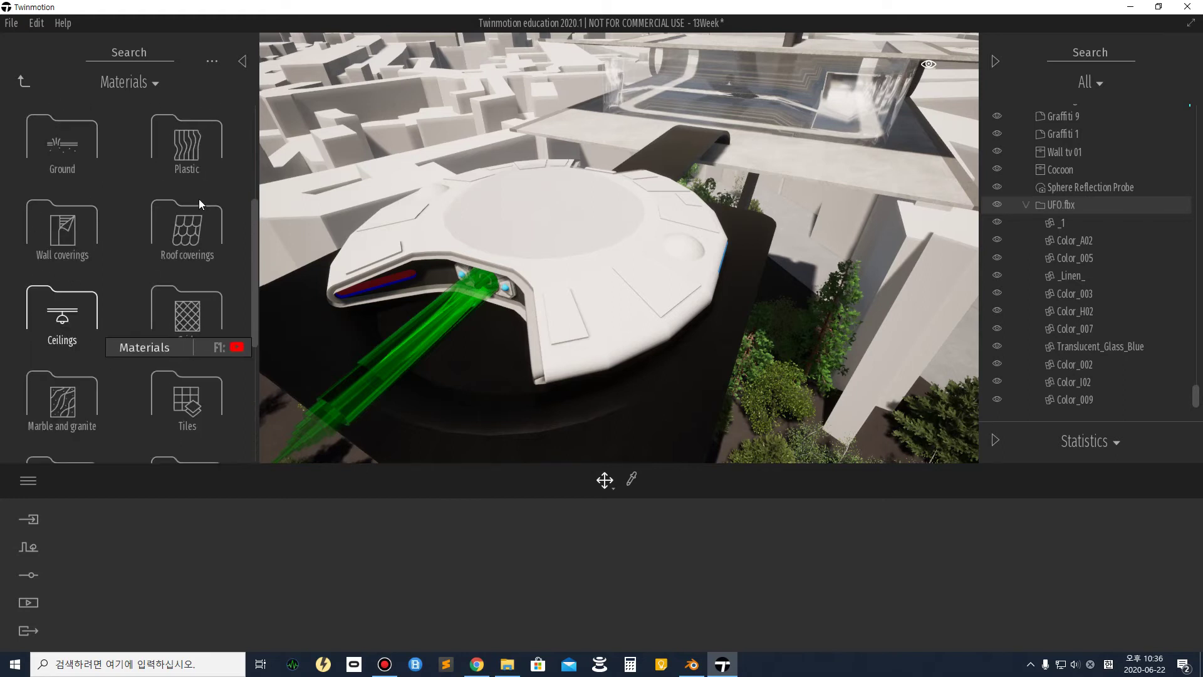
pyautogui.click(80, 340)
pyautogui.moveTo(46, 151); pyautogui.dragTo(533, 352)
# Open the existing Video1 in the scene's video media to look over its keyframes.
pyautogui.moveTo(533, 352); pyautogui.dragTo(375, 157, button='right')
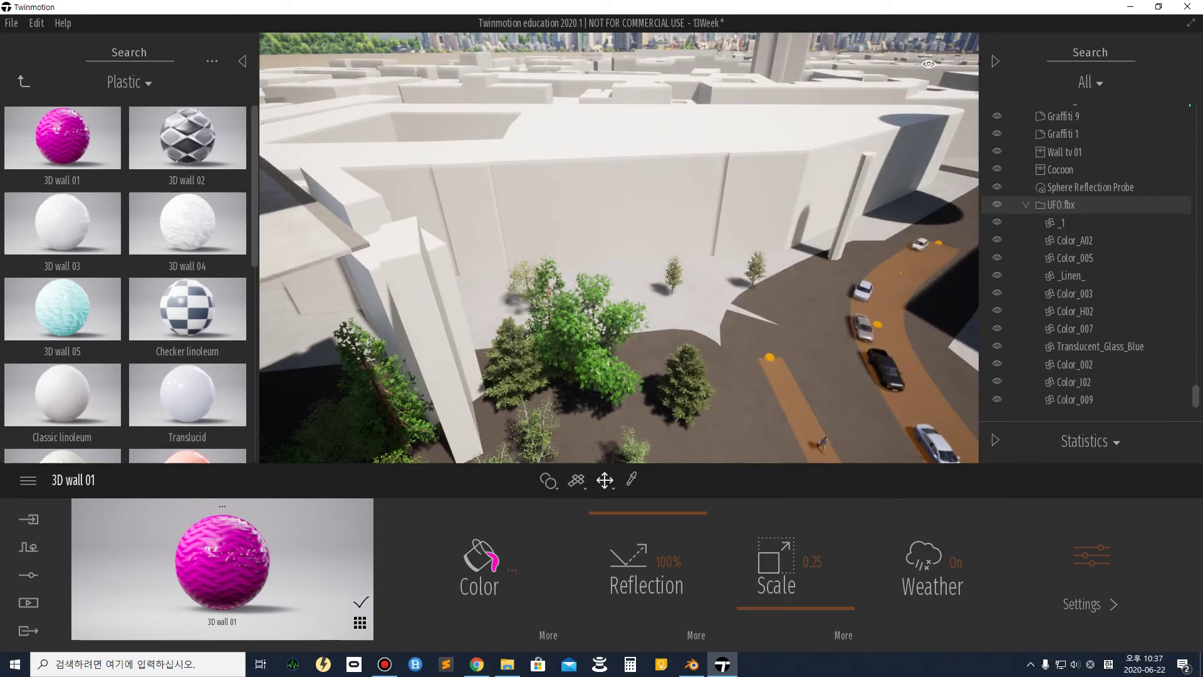
pyautogui.moveTo(422, 134); pyautogui.dragTo(578, 80, button='right')
pyautogui.moveTo(412, 105); pyautogui.dragTo(409, 137, button='right')
pyautogui.press('d')
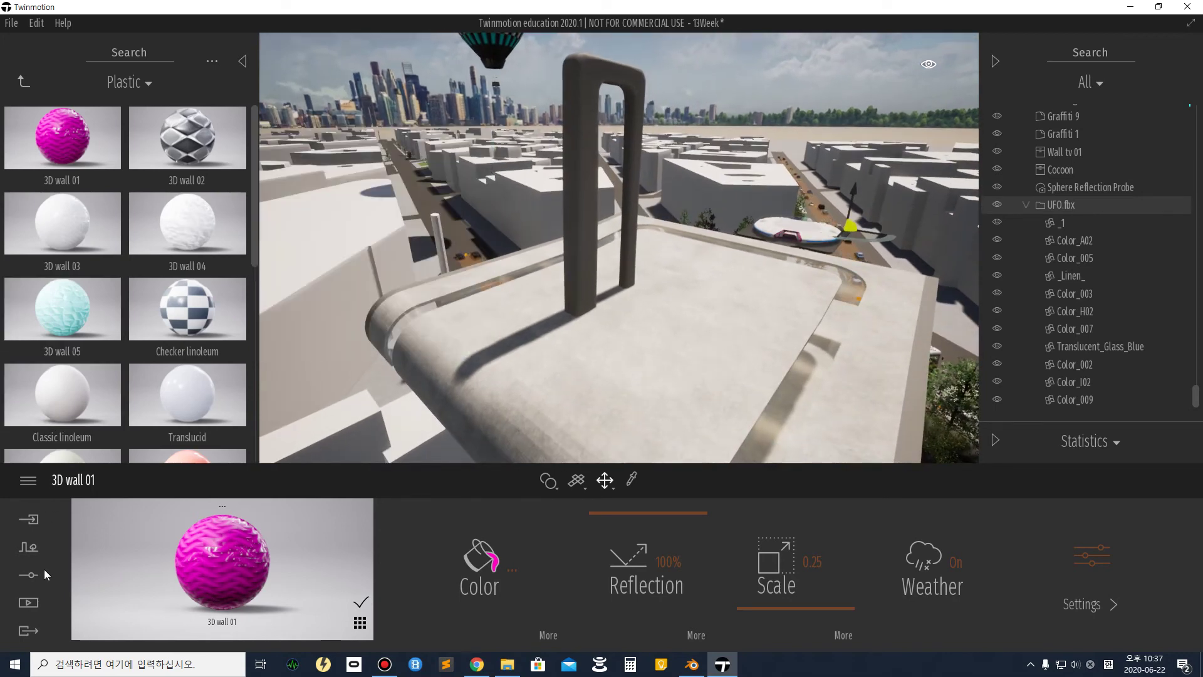
pyautogui.click(34, 603)
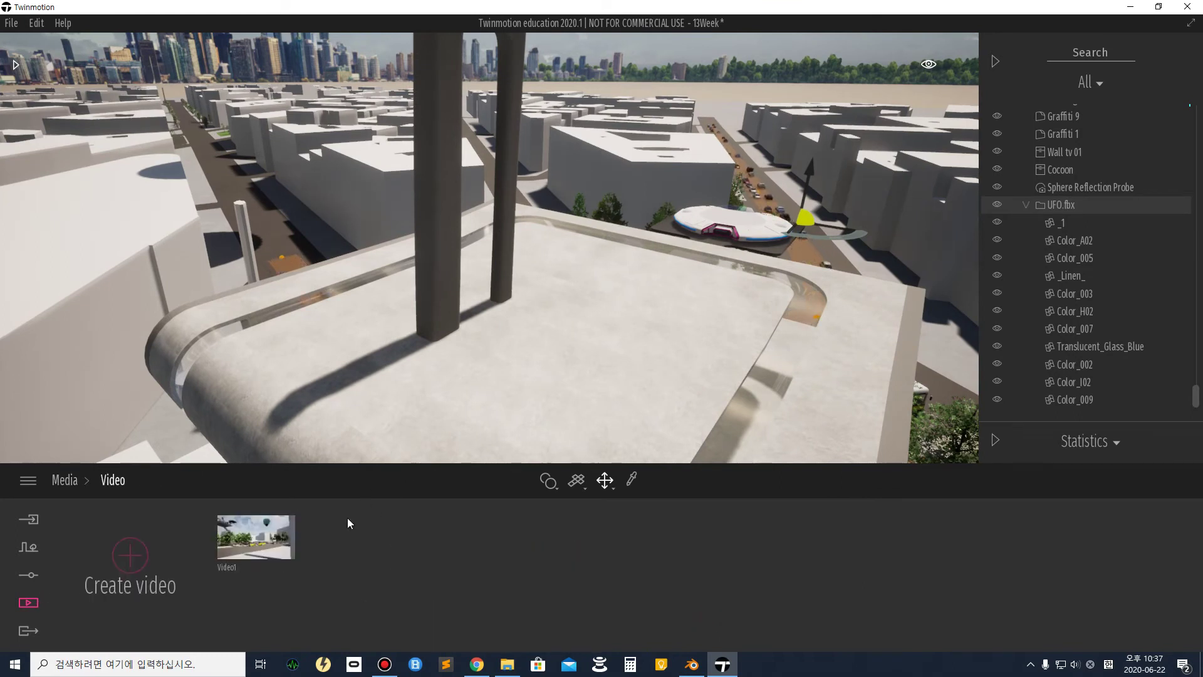
pyautogui.click(257, 534)
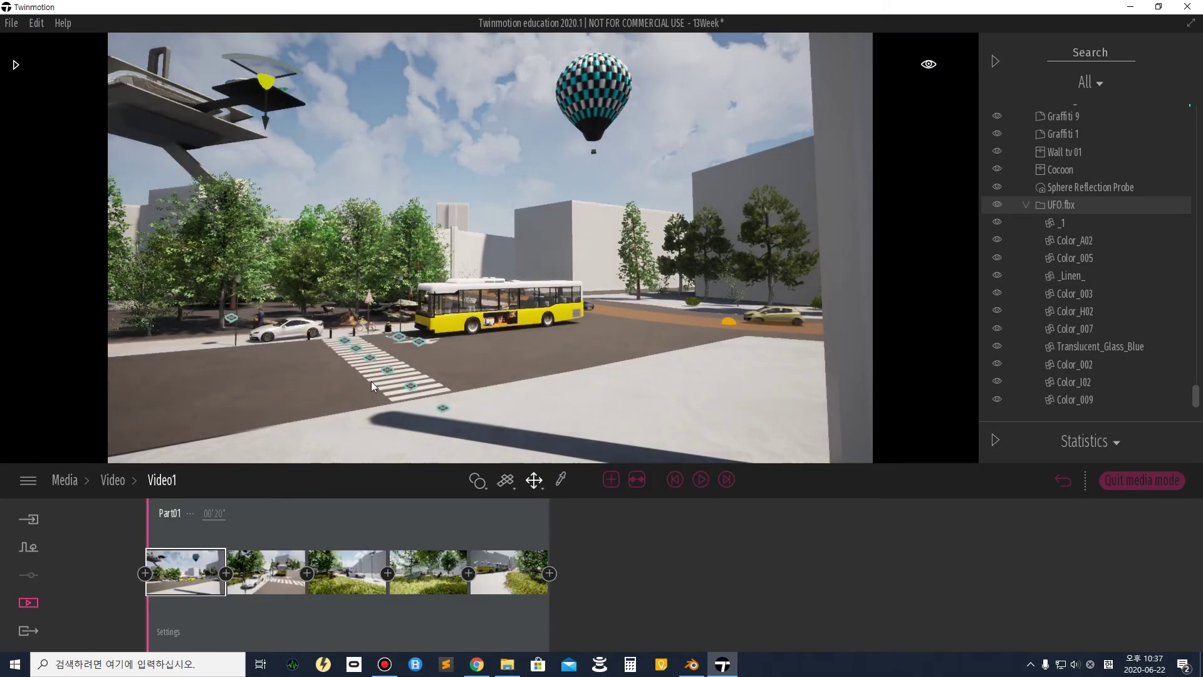
pyautogui.click(472, 238)
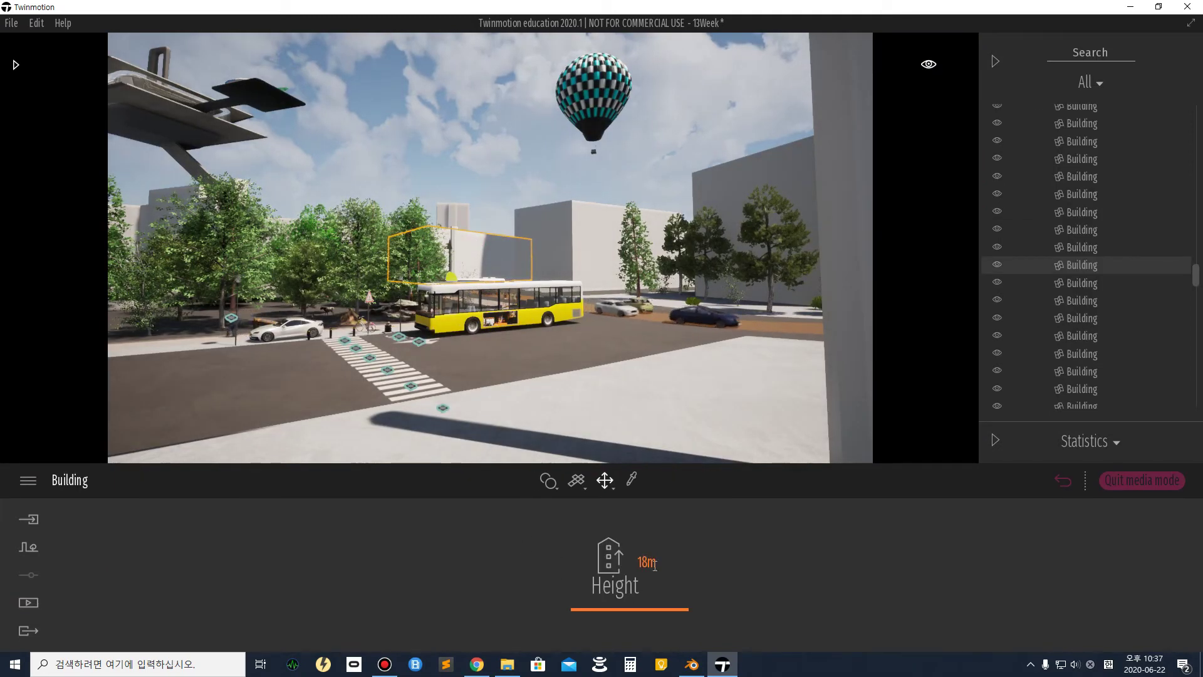
pyautogui.click(1059, 481)
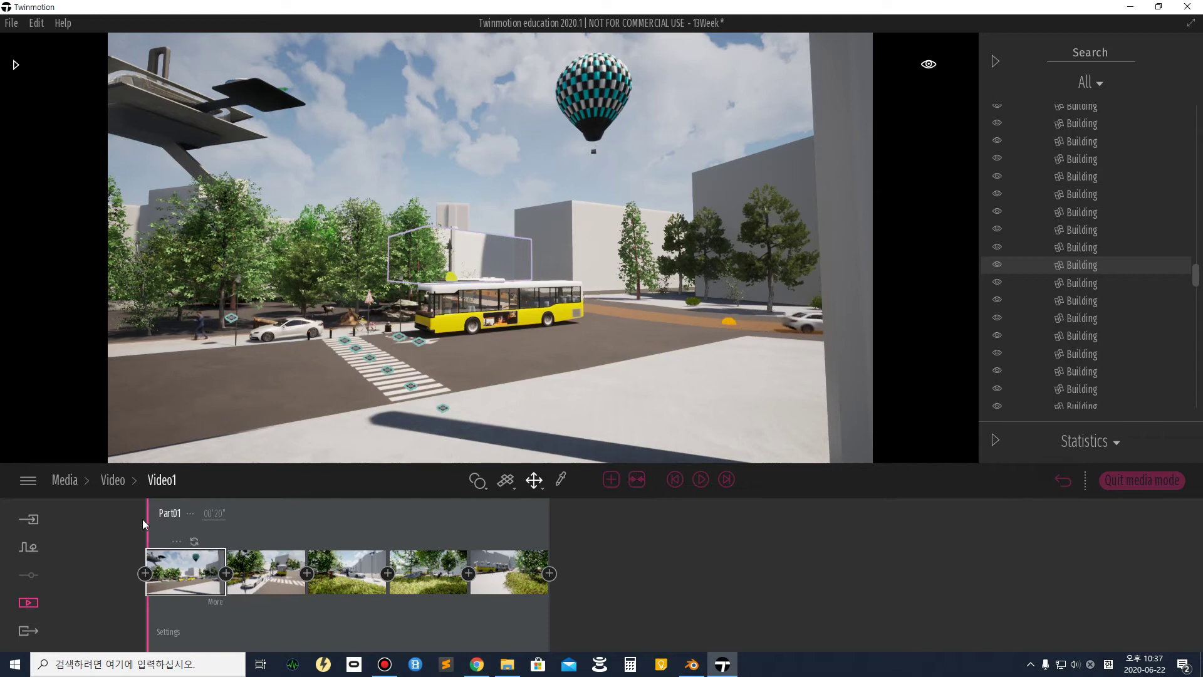
# Create a second video and add a keyframe looking down on the building's roof with the UFO pad behind it.
pyautogui.click(38, 600)
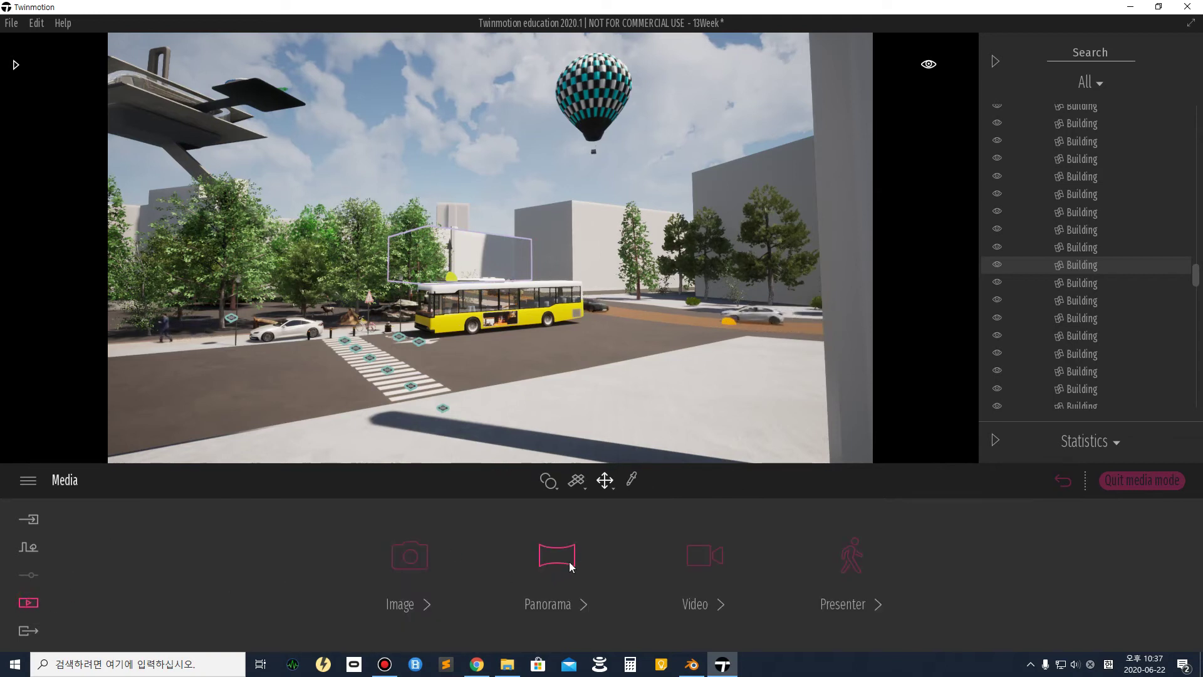
pyautogui.click(129, 558)
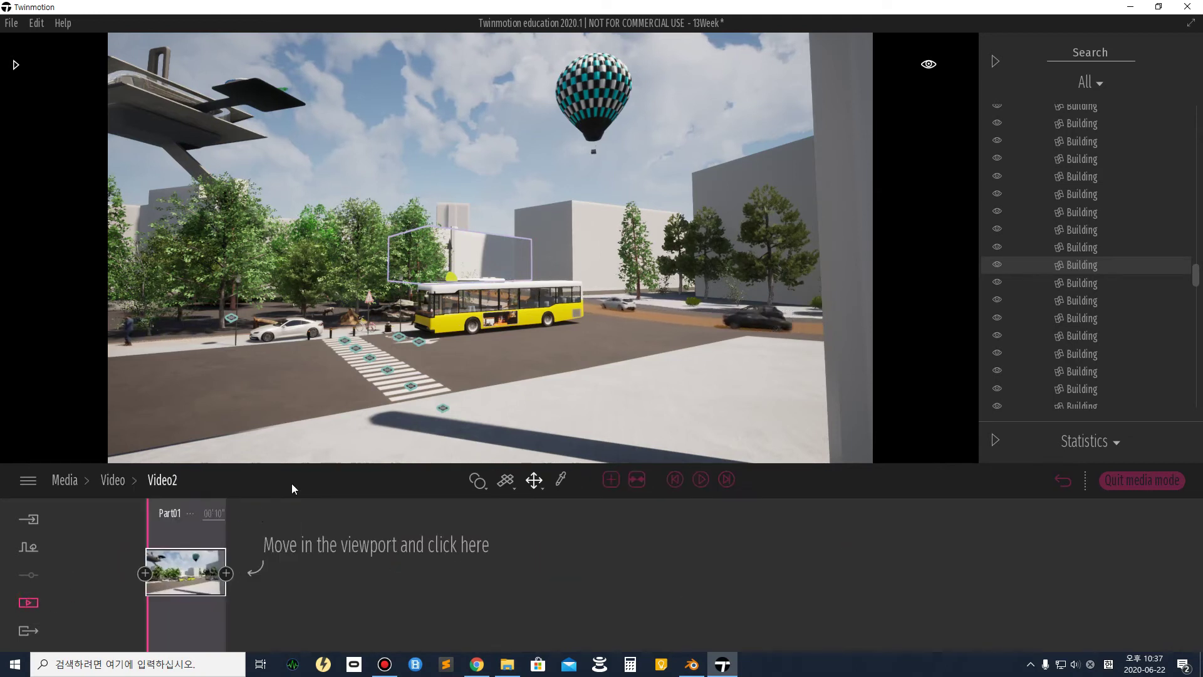
pyautogui.moveTo(386, 238); pyautogui.dragTo(321, 237, button='right')
pyautogui.press('w')
pyautogui.press('e')
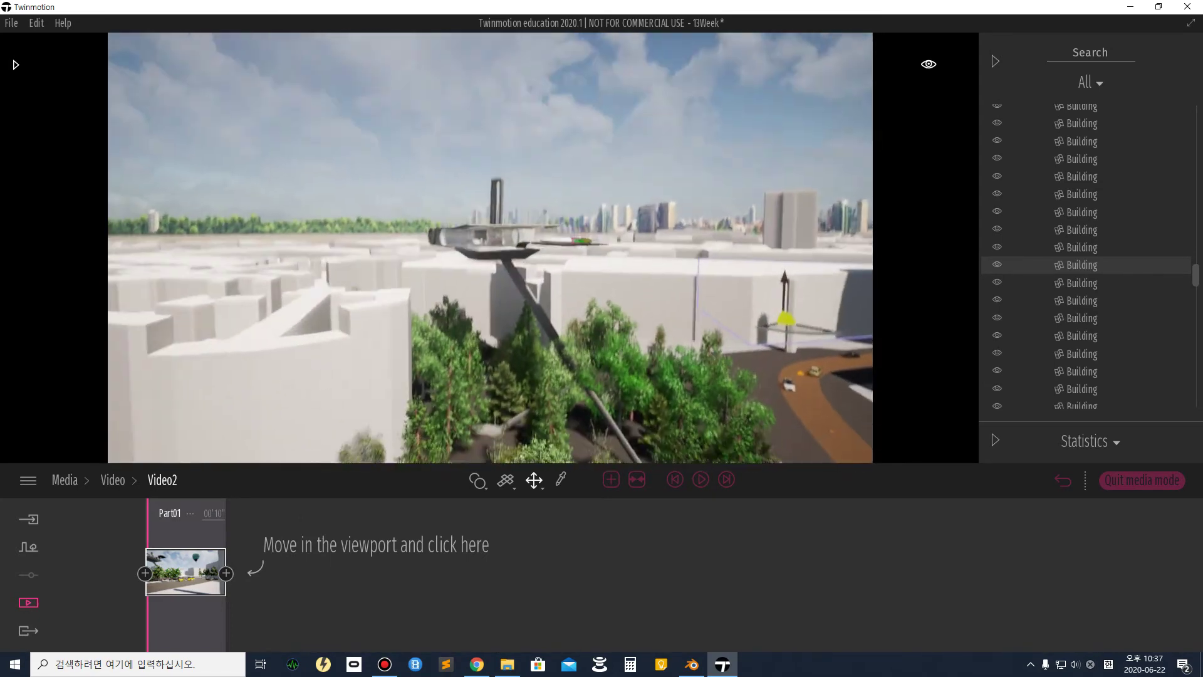
pyautogui.moveTo(322, 237); pyautogui.dragTo(830, 311, button='right')
pyautogui.press('w')
pyautogui.press('s')
pyautogui.press('a')
pyautogui.press('e')
pyautogui.press('q')
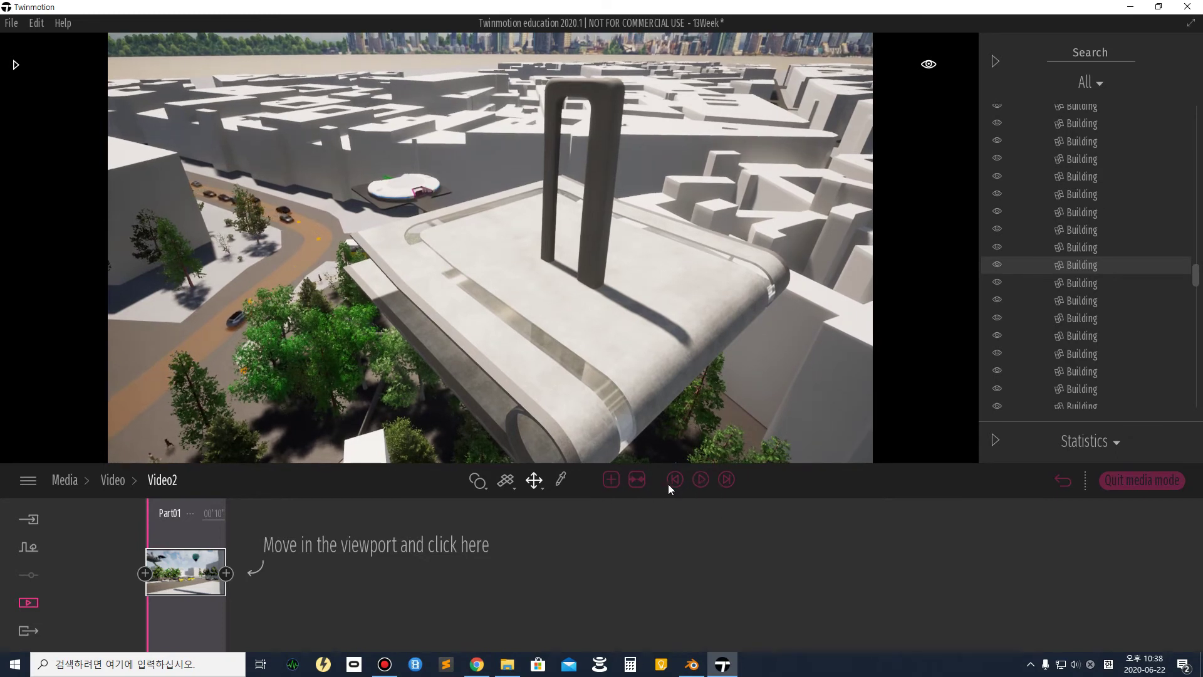
pyautogui.click(226, 573)
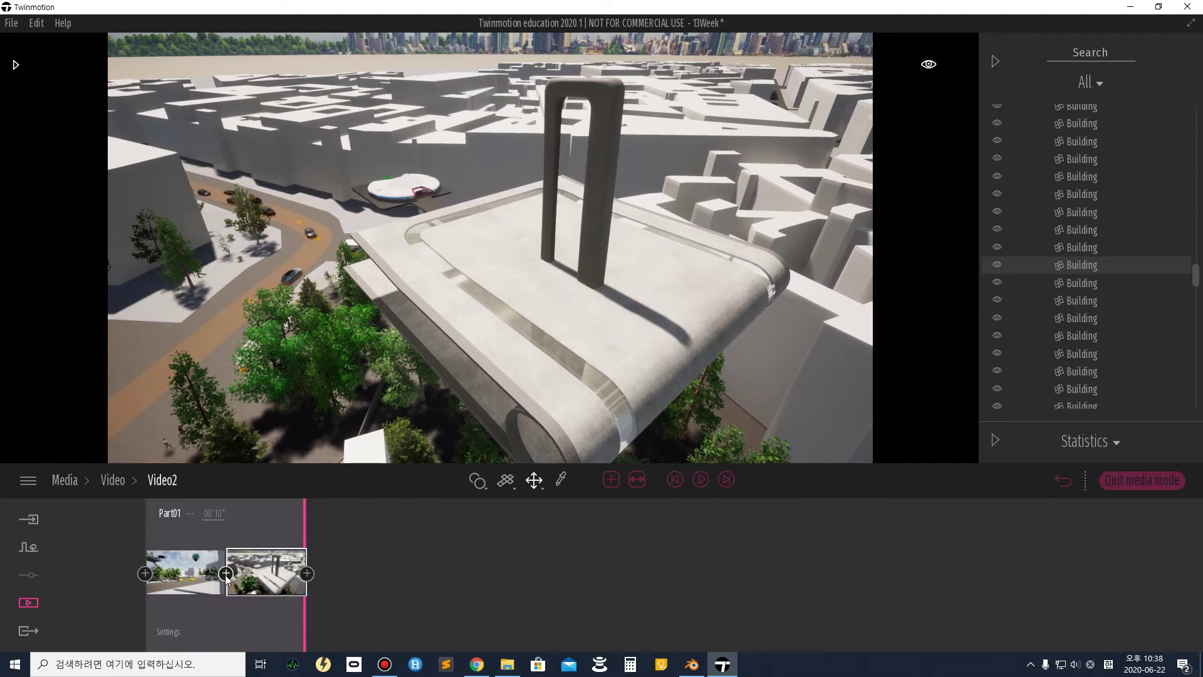
# Add two keyframes, one across the roof towards the UFO and one beside the deck with the landing pad above the street.
pyautogui.moveTo(507, 299)
pyautogui.keyDown('shift'); pyautogui.mouseDown(button='middle')
pyautogui.moveTo(276, 301)
pyautogui.moveTo(505, 300)
pyautogui.mouseUp(button='middle'); pyautogui.keyUp('shift')
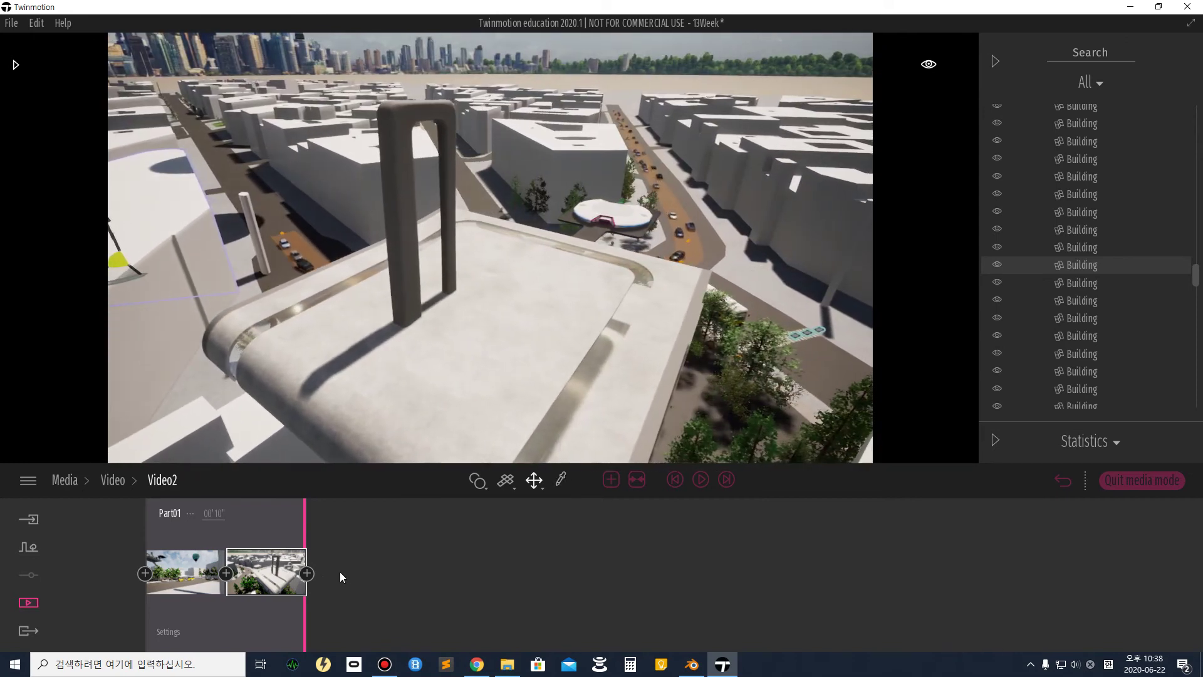
pyautogui.click(307, 573)
pyautogui.keyDown('shift'); pyautogui.moveTo(701, 331); pyautogui.dragTo(770, 339, button='middle'); pyautogui.keyUp('shift')
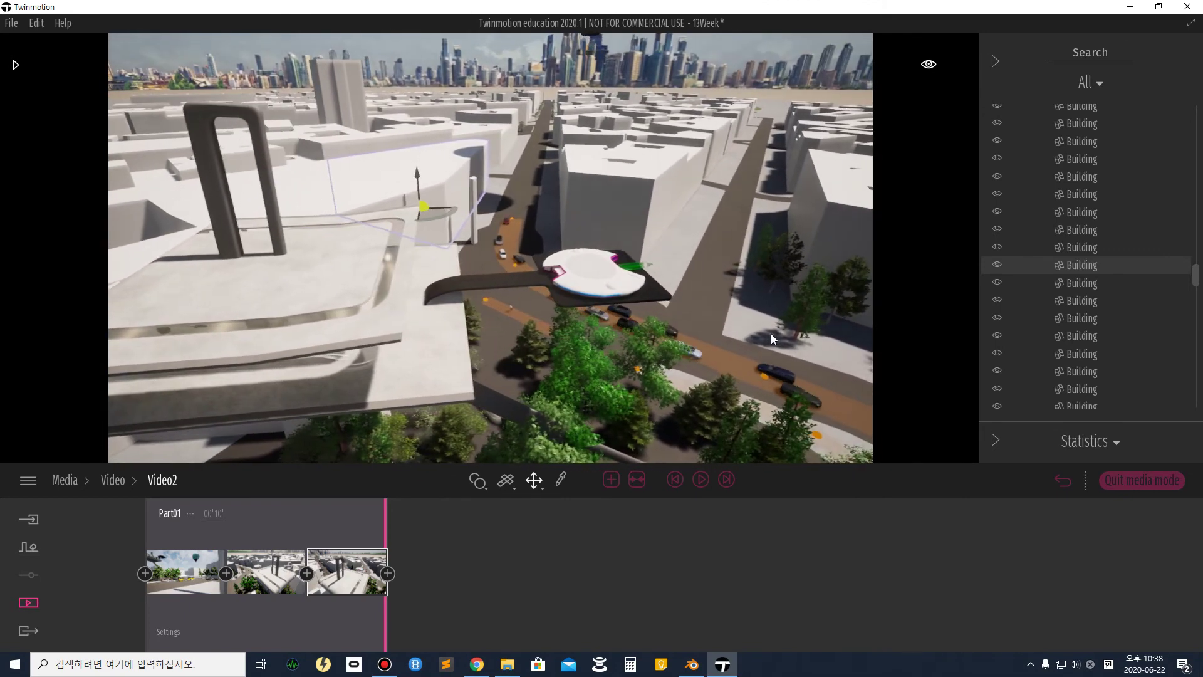
pyautogui.click(387, 573)
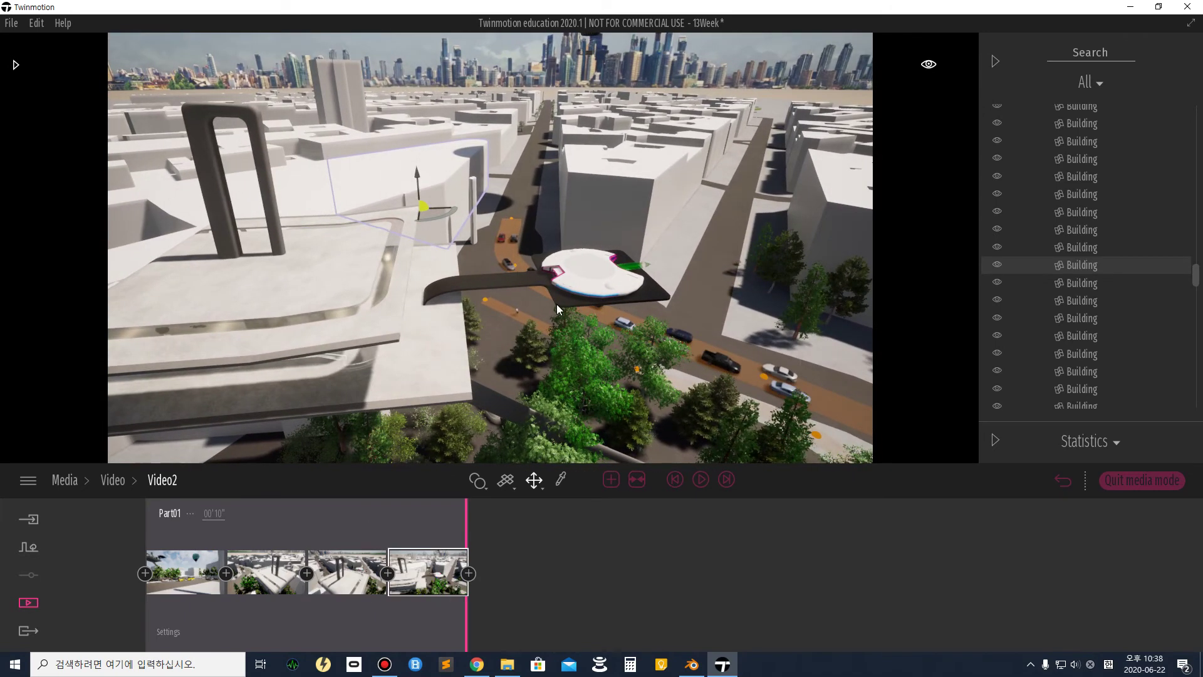
# Add two keyframes, one from the side at deck height and one lower and farther back over the trees.
pyautogui.moveTo(565, 292); pyautogui.dragTo(332, 235, button='right')
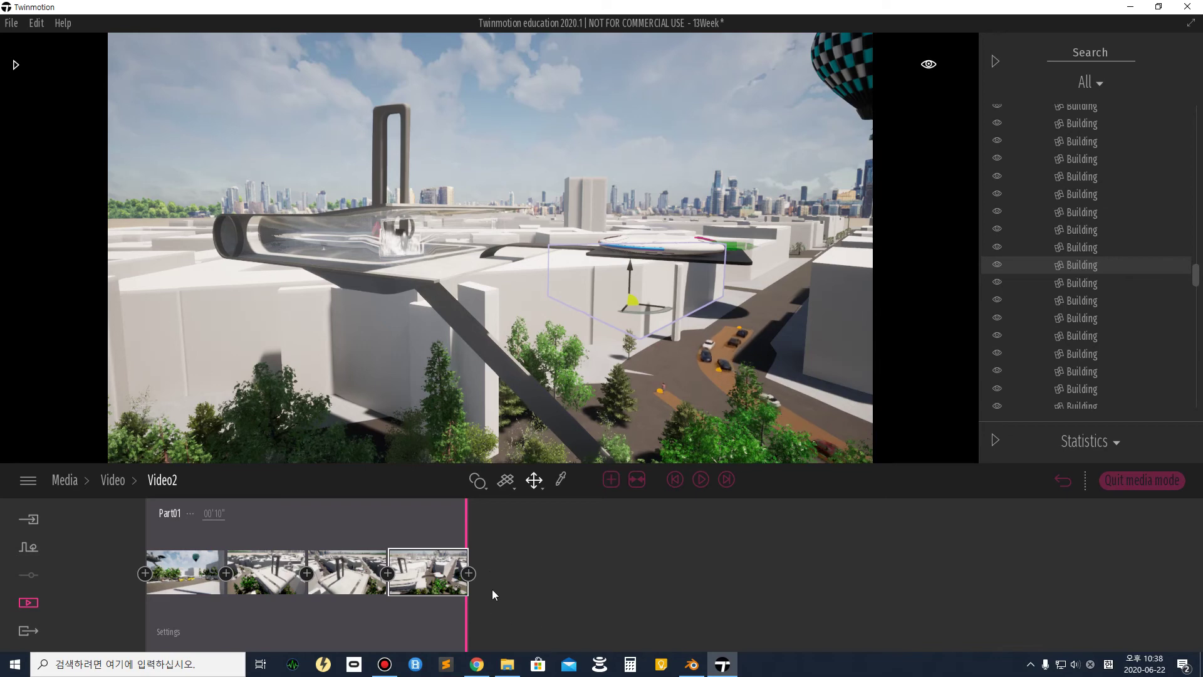
pyautogui.click(469, 572)
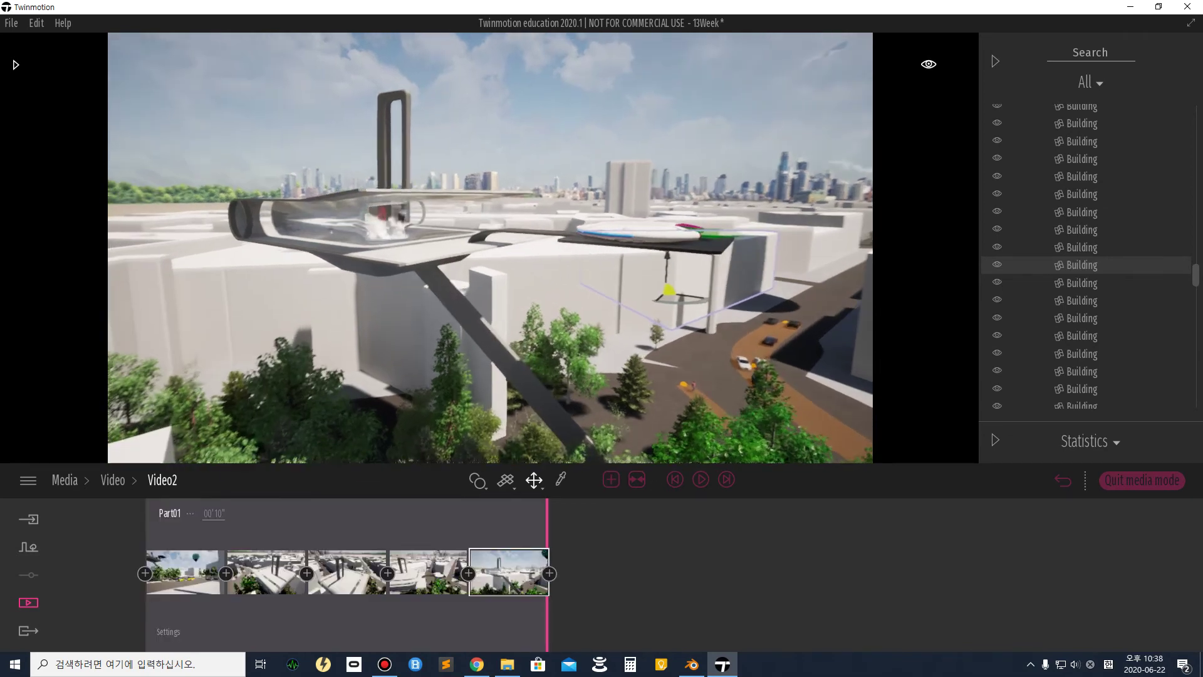
pyautogui.press('s')
pyautogui.moveTo(490, 269); pyautogui.dragTo(456, 228, button='right')
pyautogui.press('q')
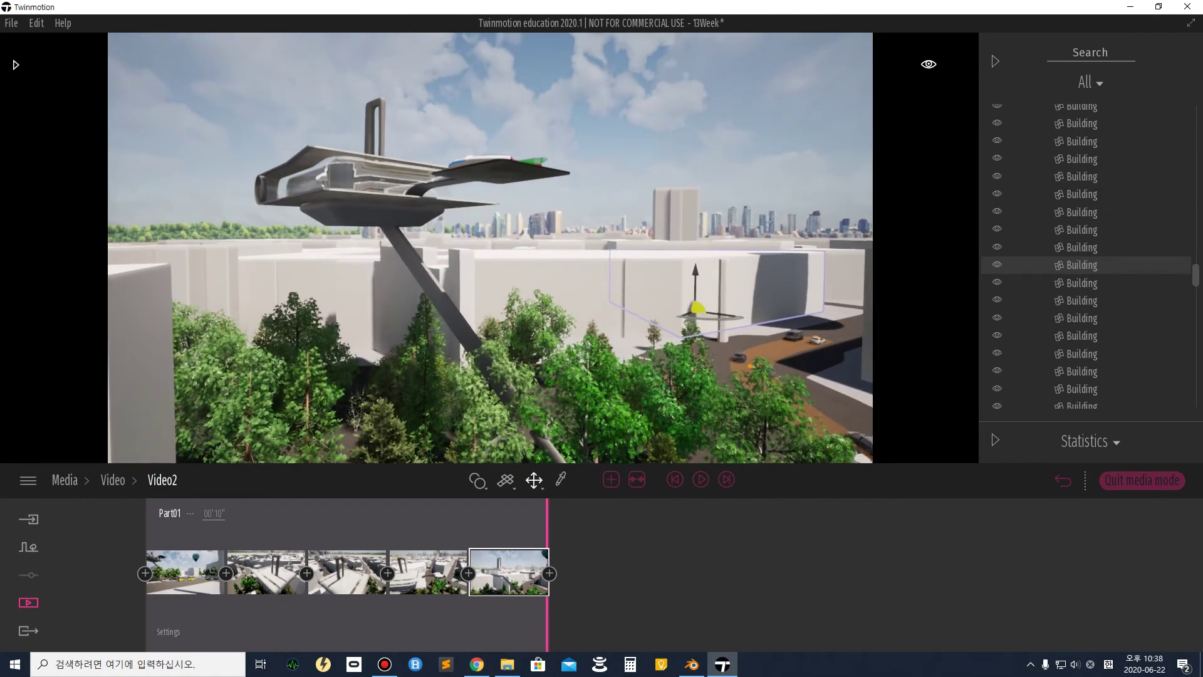
pyautogui.click(549, 574)
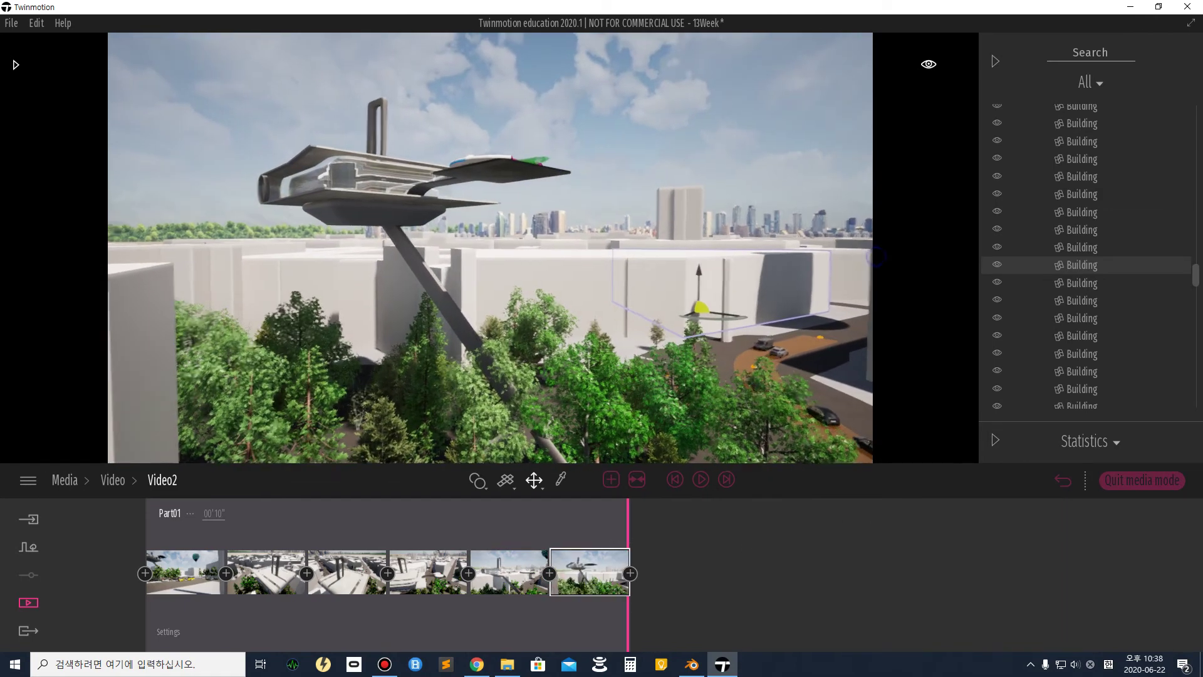
# Add two keyframes backing away from the building, one over the treetops with the curved road and one behind the yellow bus.
pyautogui.press('s')
pyautogui.press('q')
pyautogui.moveTo(741, 438); pyautogui.dragTo(738, 421, button='right')
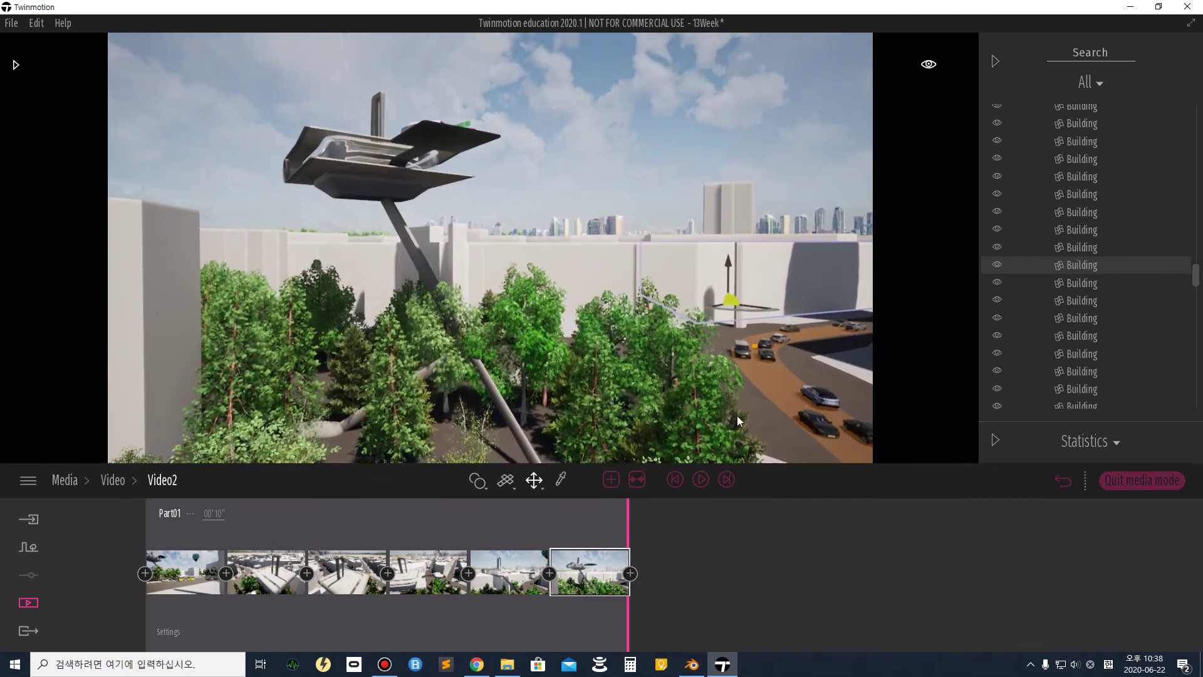
pyautogui.click(630, 574)
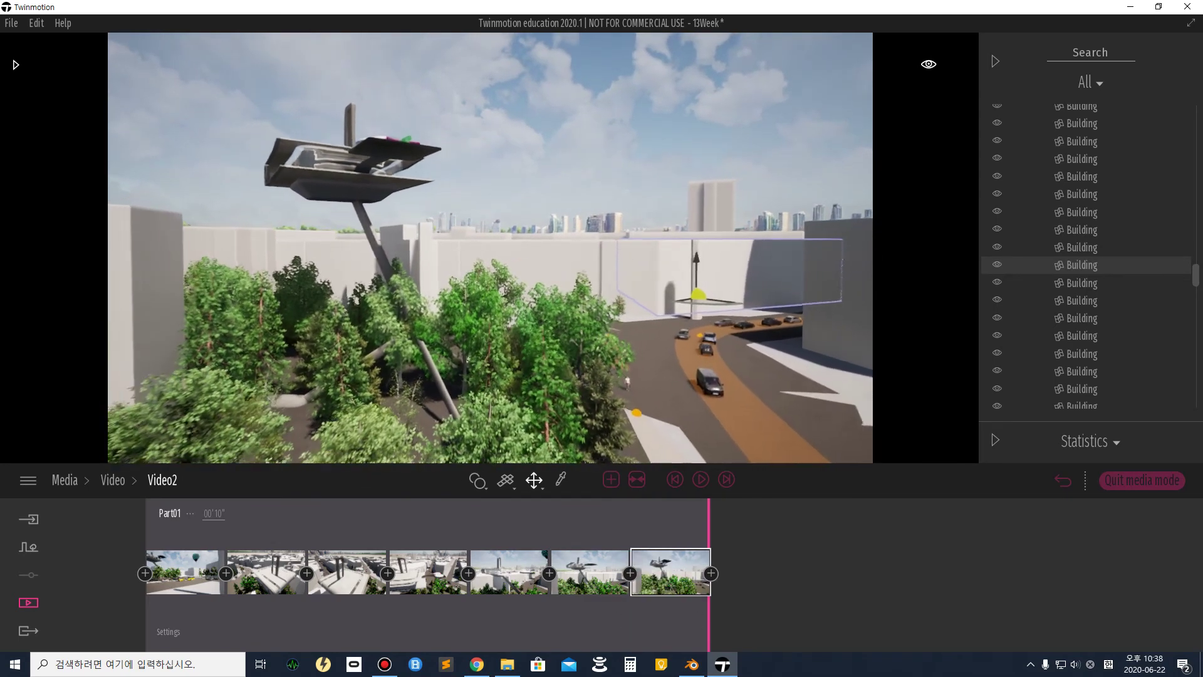
pyautogui.moveTo(490, 247); pyautogui.dragTo(440, 254, button='right')
pyautogui.press('s')
pyautogui.press('s')
pyautogui.press('q')
pyautogui.moveTo(692, 257); pyautogui.dragTo(710, 270, button='right')
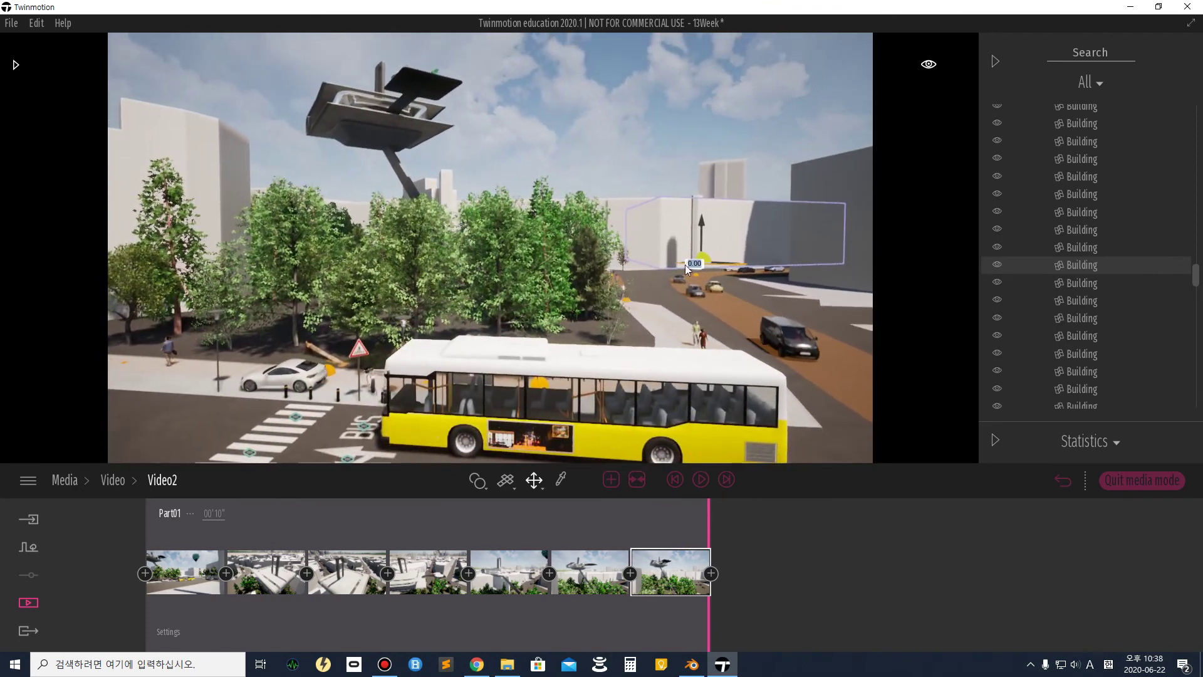
pyautogui.click(711, 574)
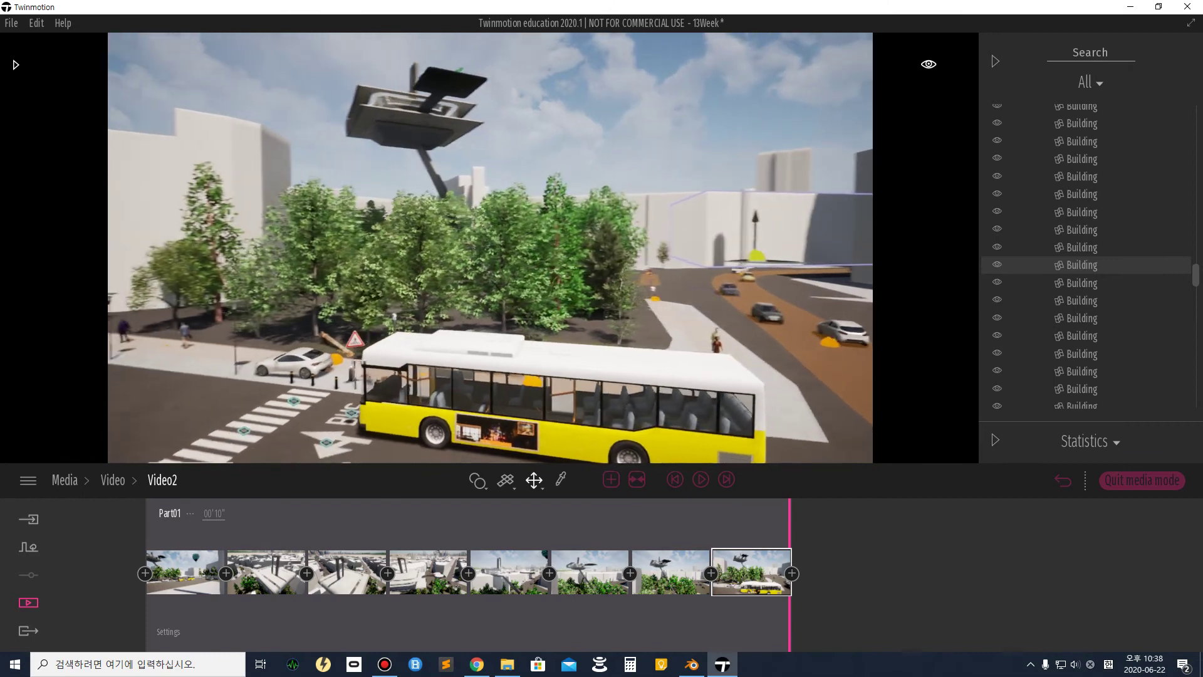
# Add a final keyframe near street level, with the whole yellow bus in the middle distance beneath the raised building.
pyautogui.press('q')
pyautogui.moveTo(490, 248); pyautogui.dragTo(459, 243, button='right')
pyautogui.press('s')
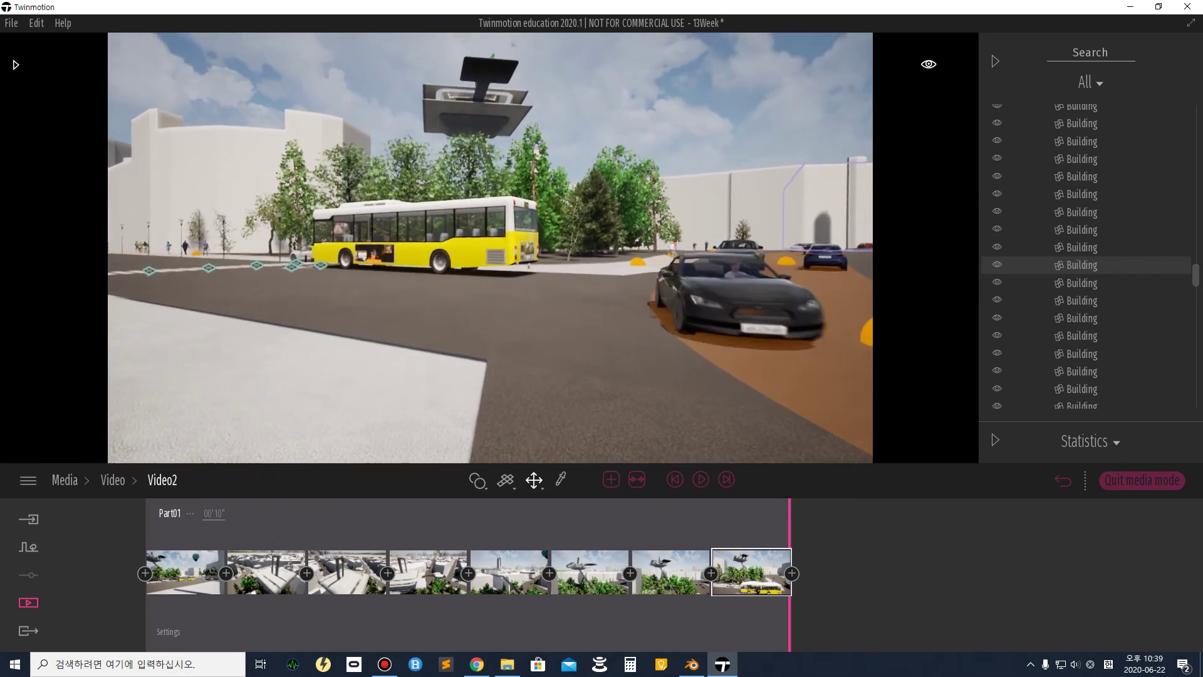
pyautogui.click(792, 574)
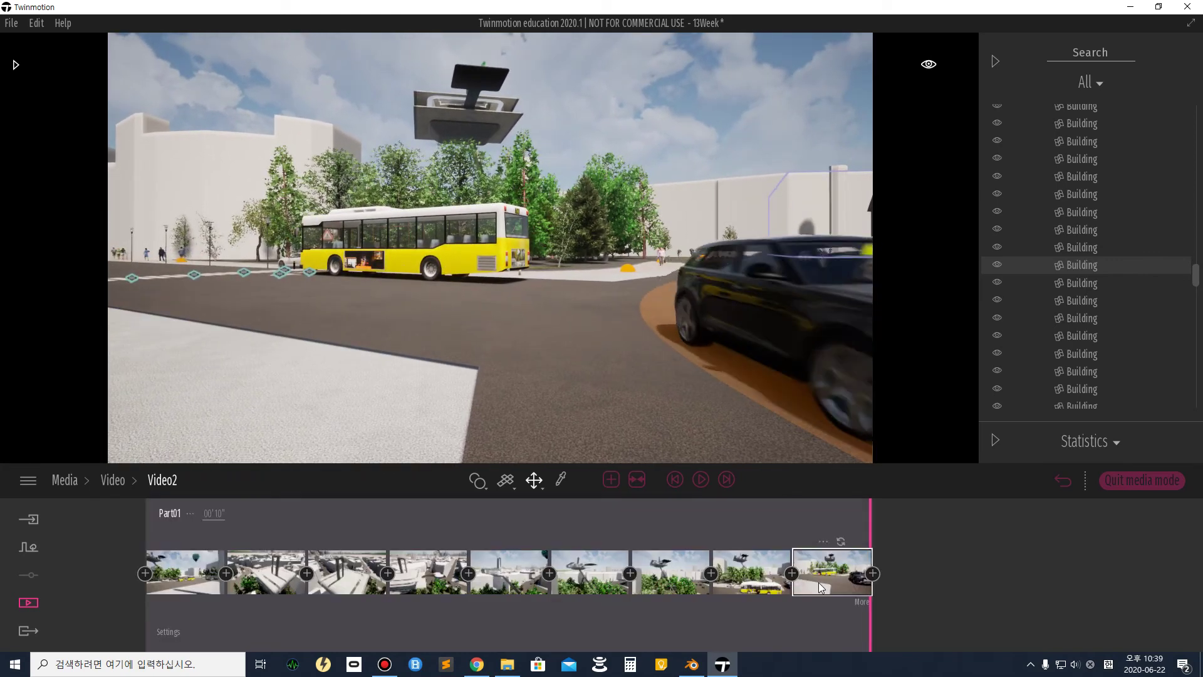
# Preview the keyframe animation and delete the first keyframe, the street view with the hot-air balloon.
pyautogui.click(699, 483)
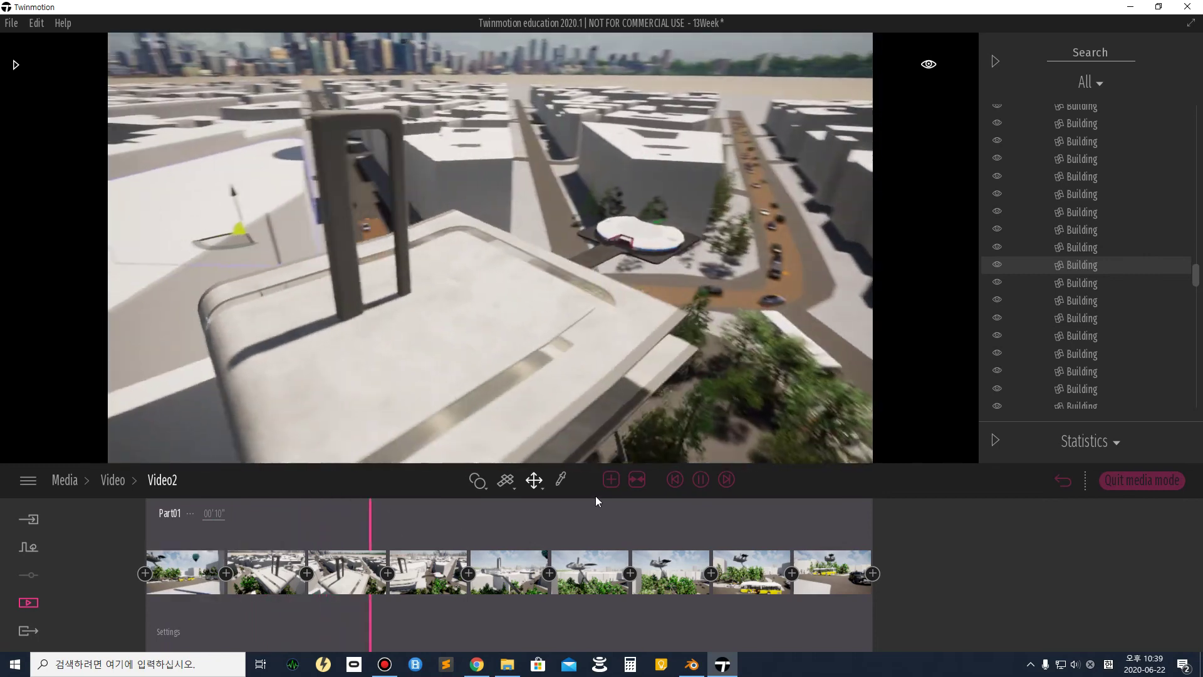
pyautogui.click(700, 480)
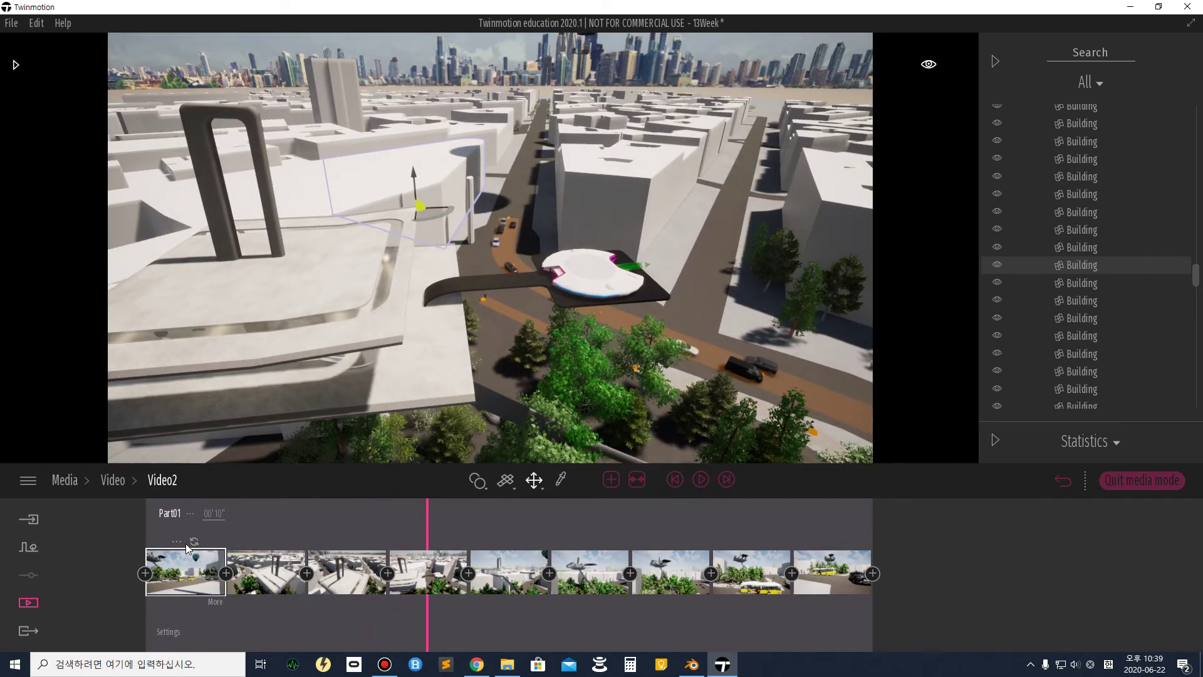
pyautogui.click(177, 542)
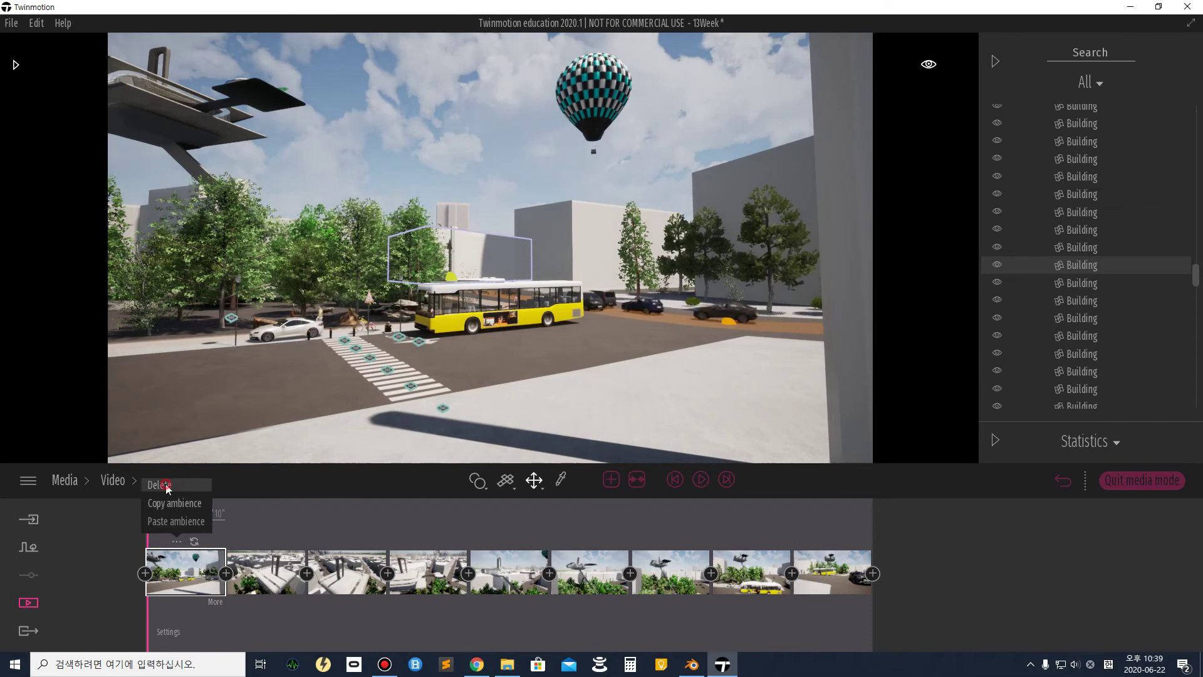
pyautogui.click(162, 499)
# Play the video from its first keyframe and set the duration of Part01 to 20 seconds.
pyautogui.click(674, 481)
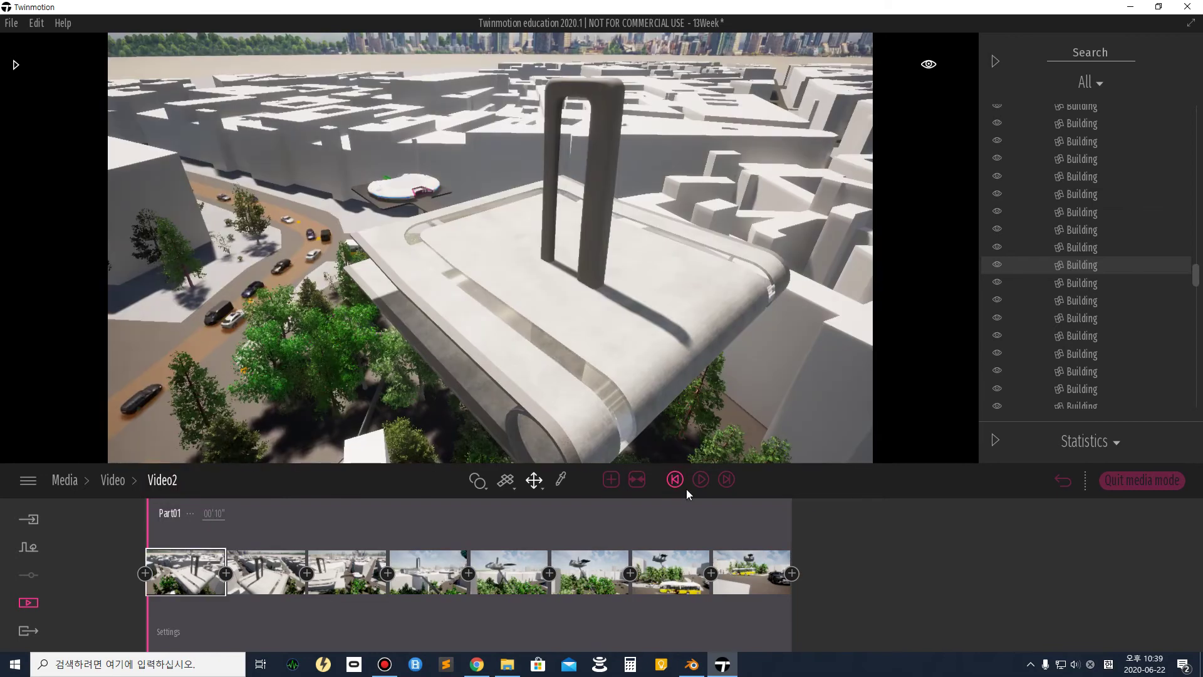
pyautogui.click(700, 480)
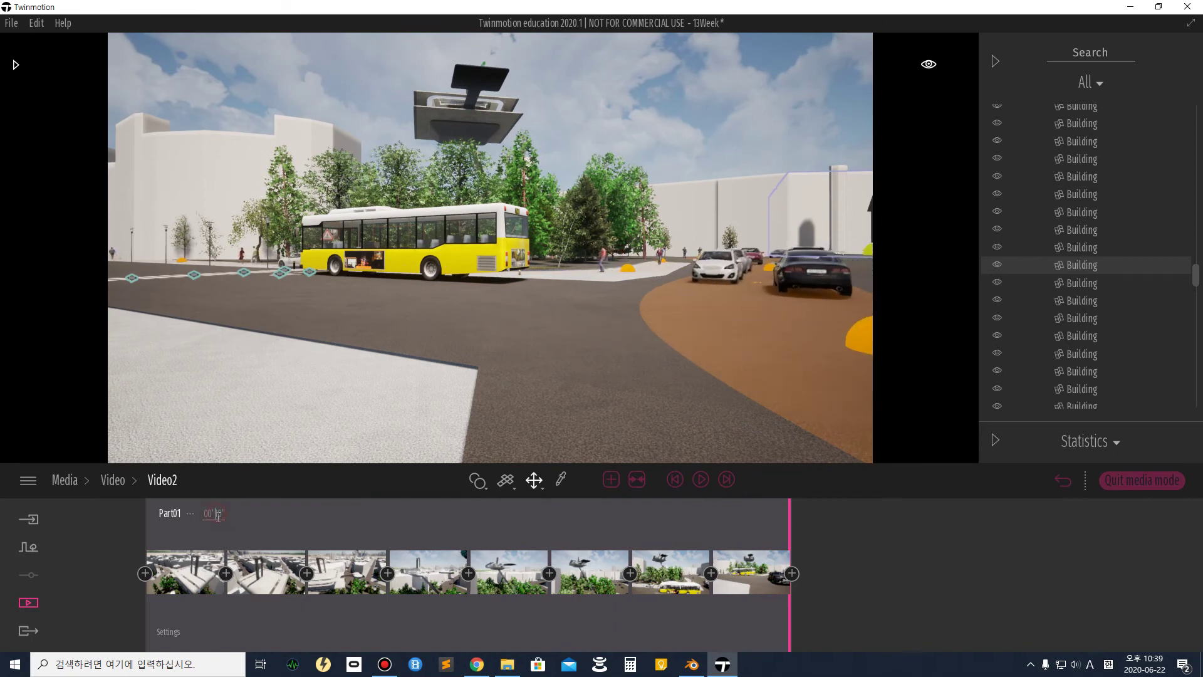
pyautogui.write('2')
pyautogui.press('Return')
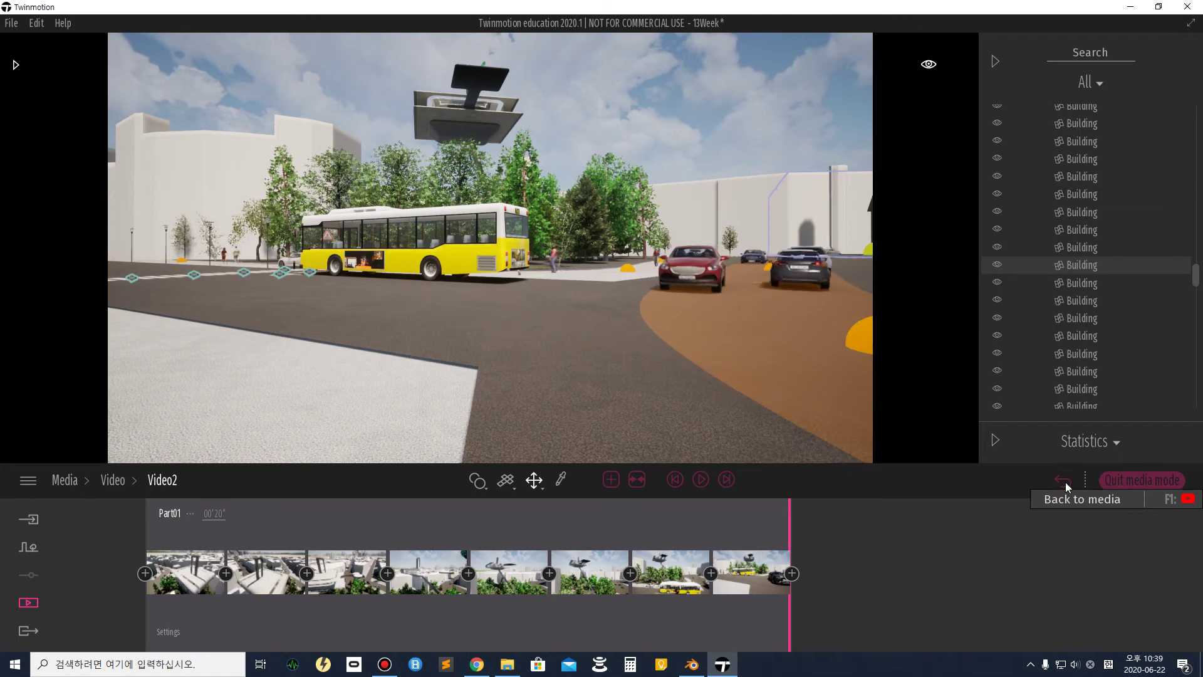
# Choose Video2 as the only media selected for video export.
pyautogui.click(29, 630)
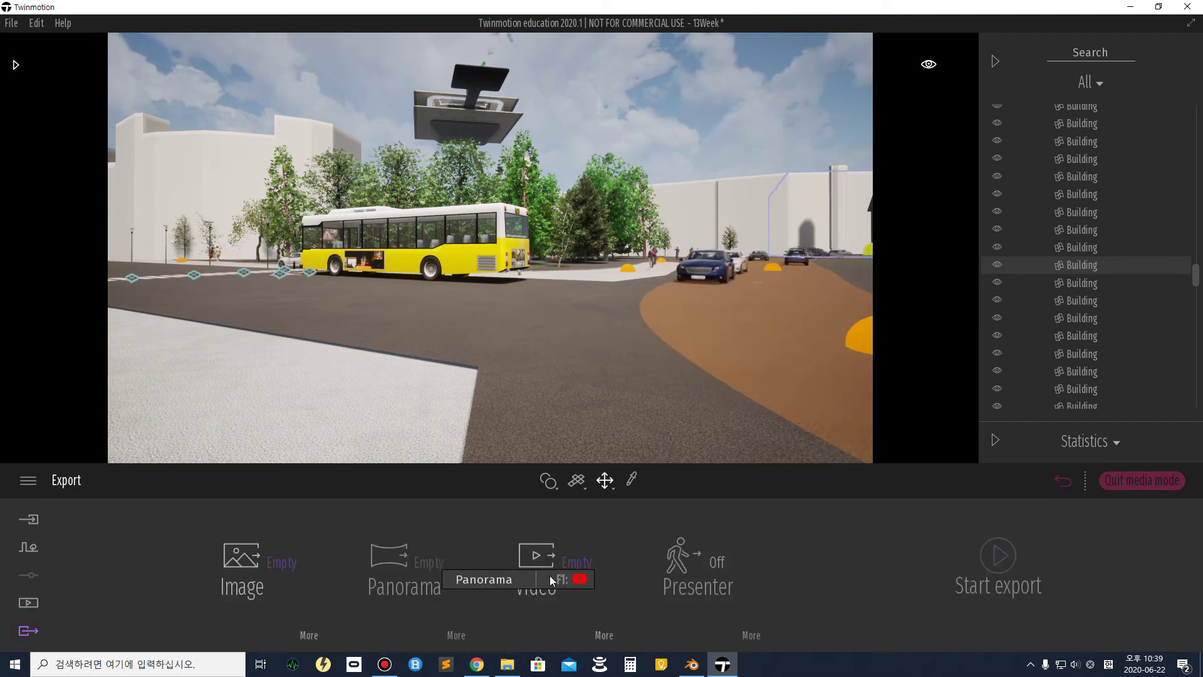
pyautogui.click(573, 570)
pyautogui.click(458, 313)
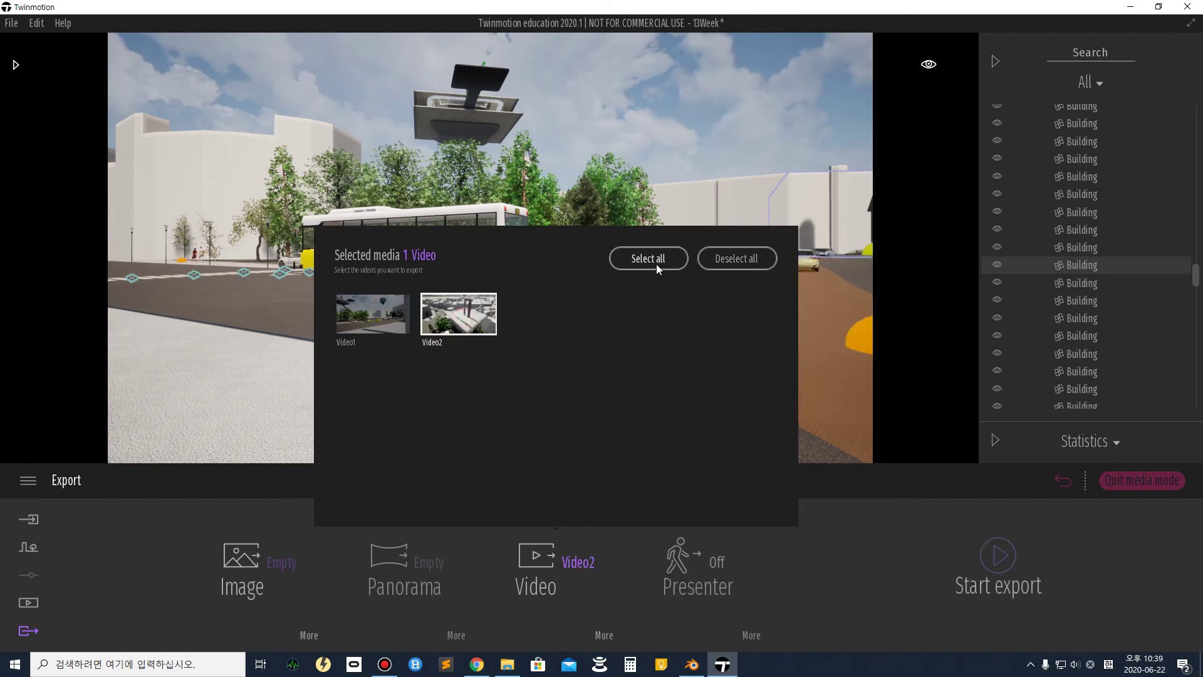
pyautogui.click(737, 258)
pyautogui.click(807, 417)
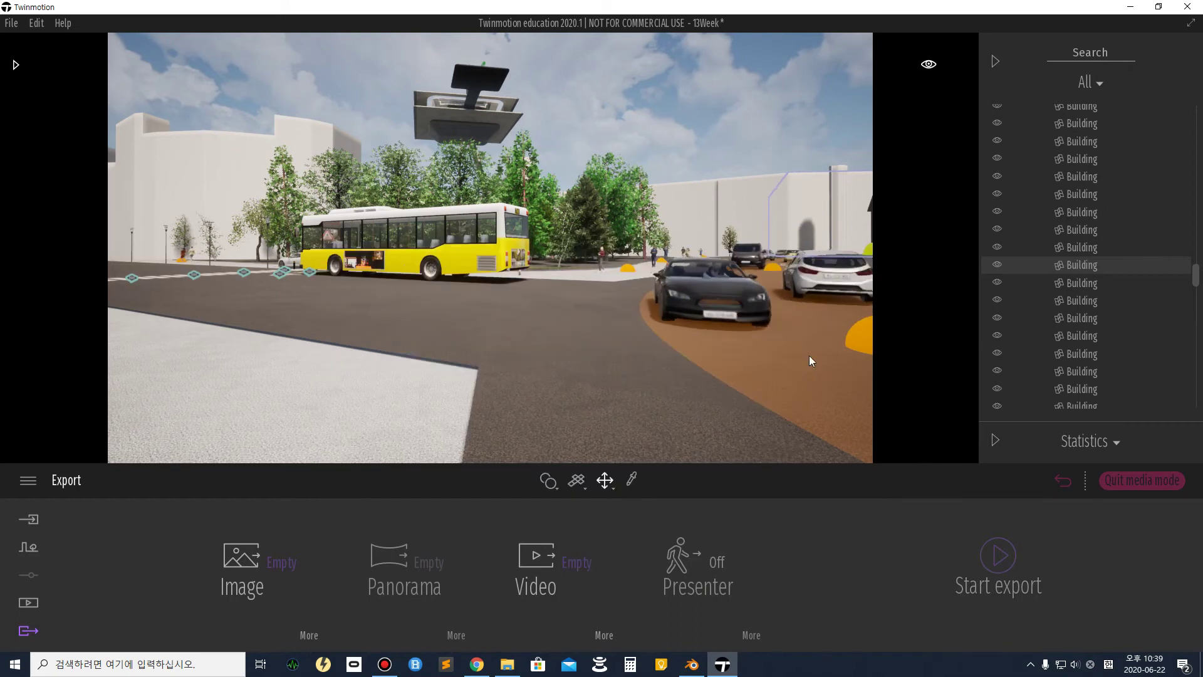
pyautogui.click(560, 555)
pyautogui.click(458, 313)
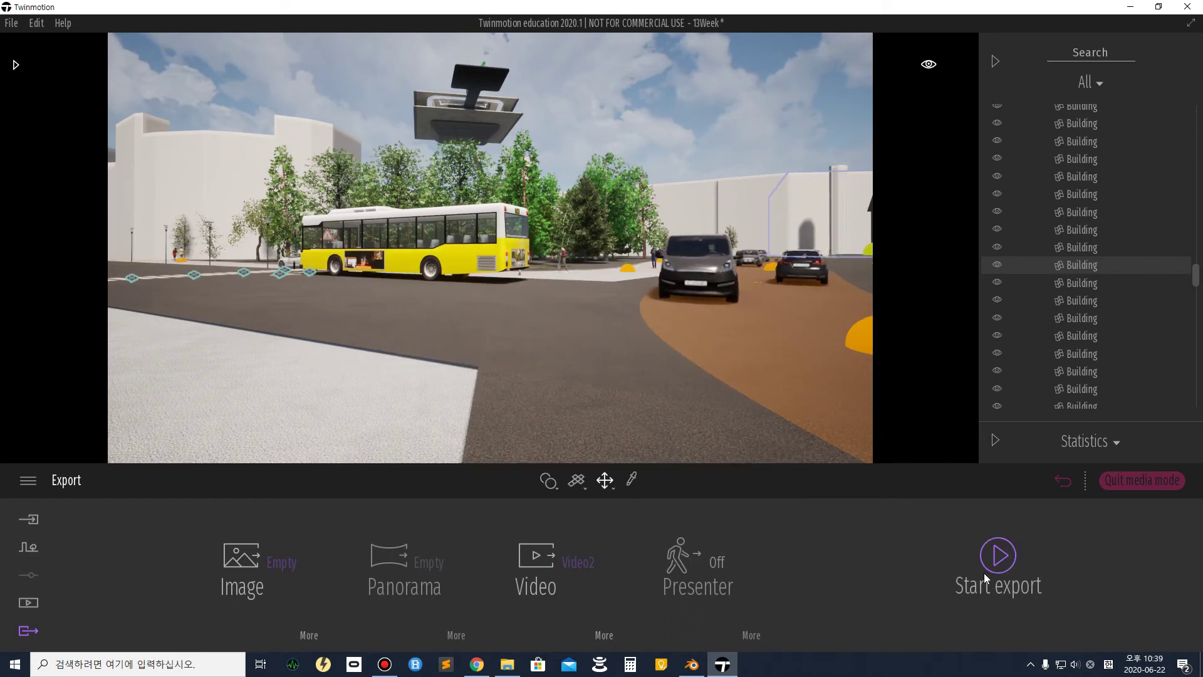
# Start the export of Video2 and save it to the desktop (바탕 화면) folder.
pyautogui.click(975, 558)
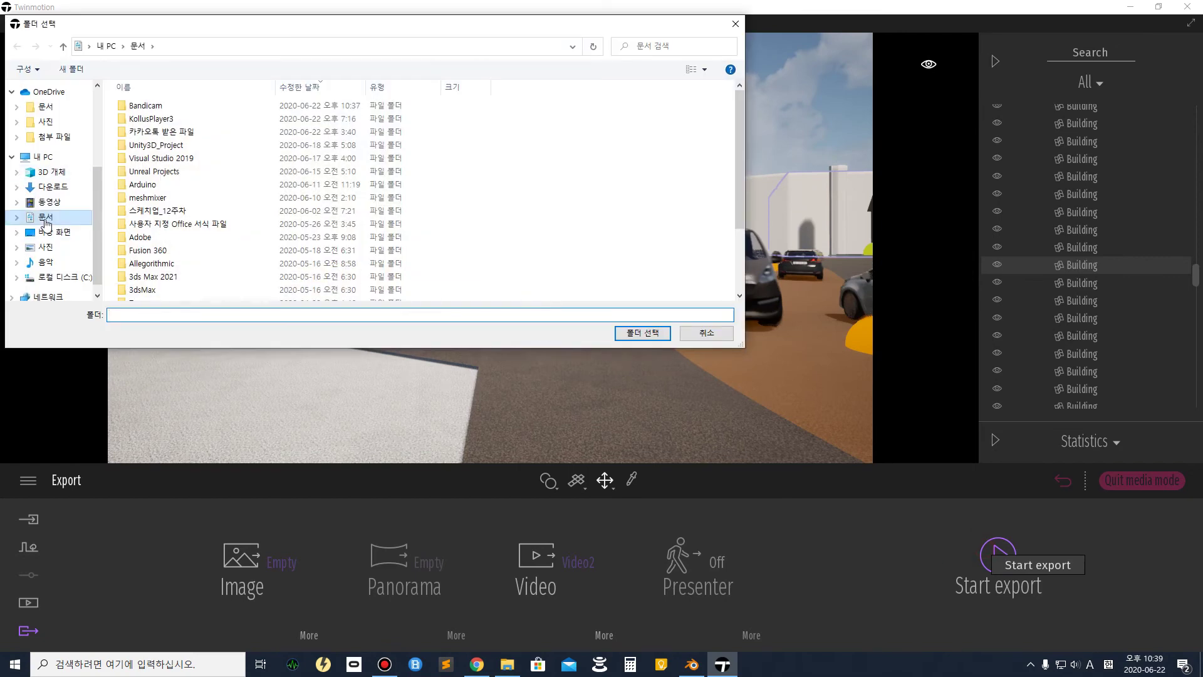
pyautogui.click(50, 232)
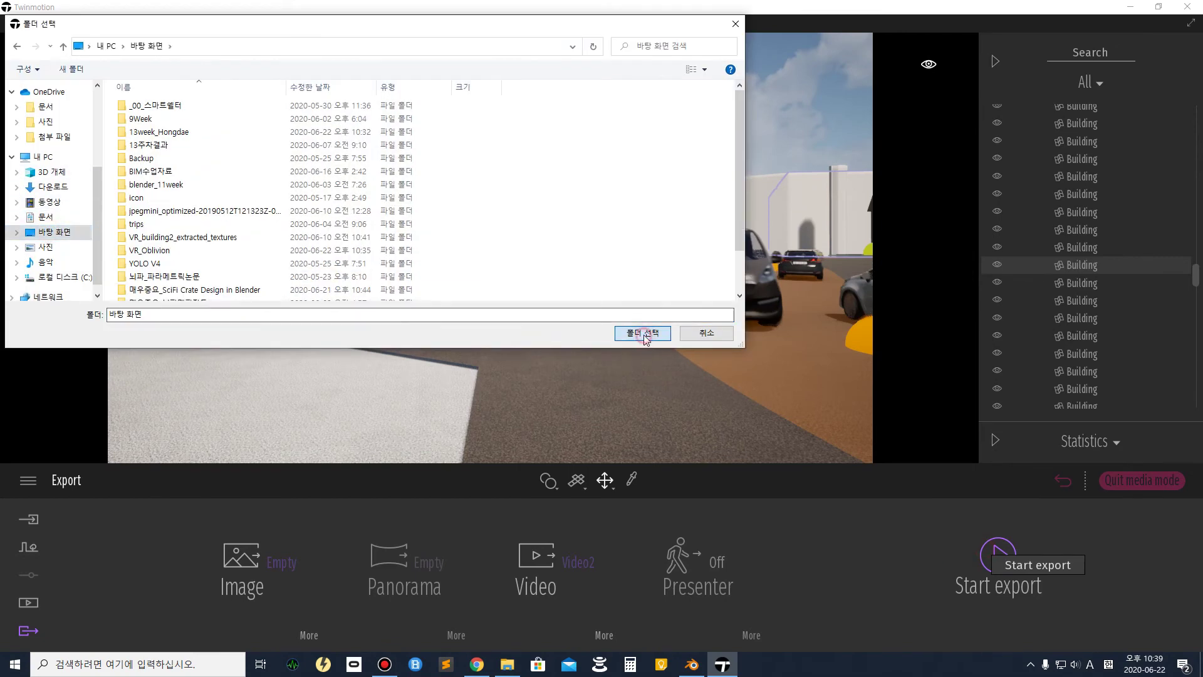
pyautogui.click(643, 332)
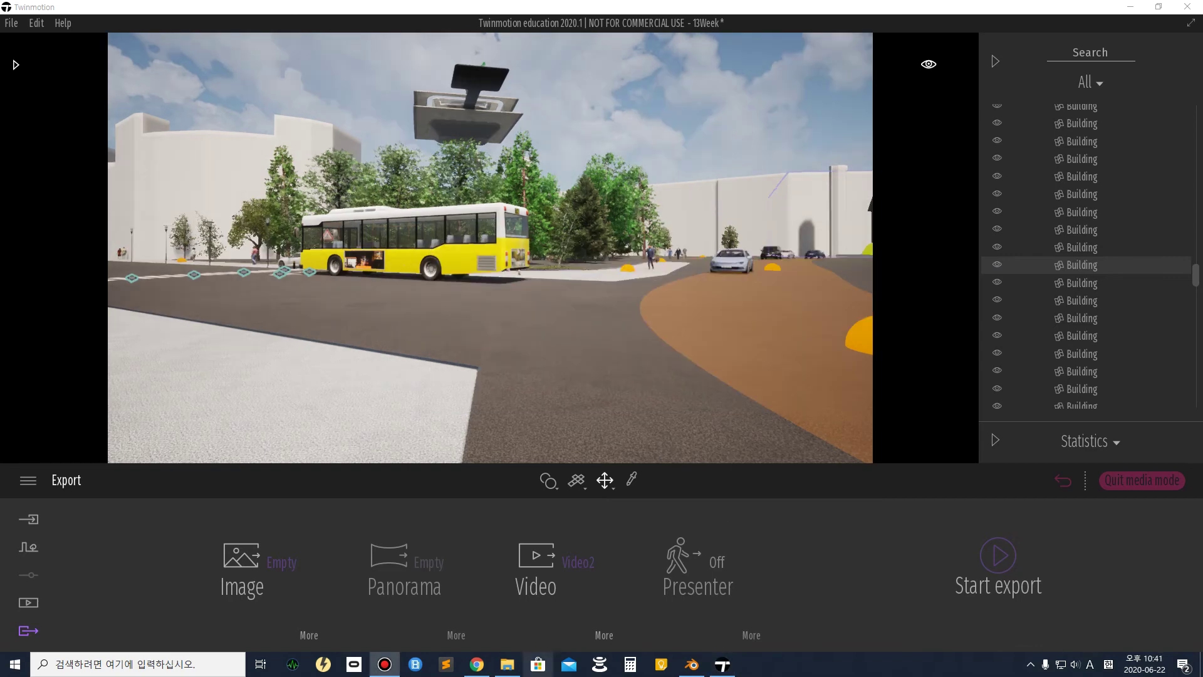
# Switch to File Explorer, play the exported Video2.mp4 from the desktop folder, and close the player.
pyautogui.click(507, 665)
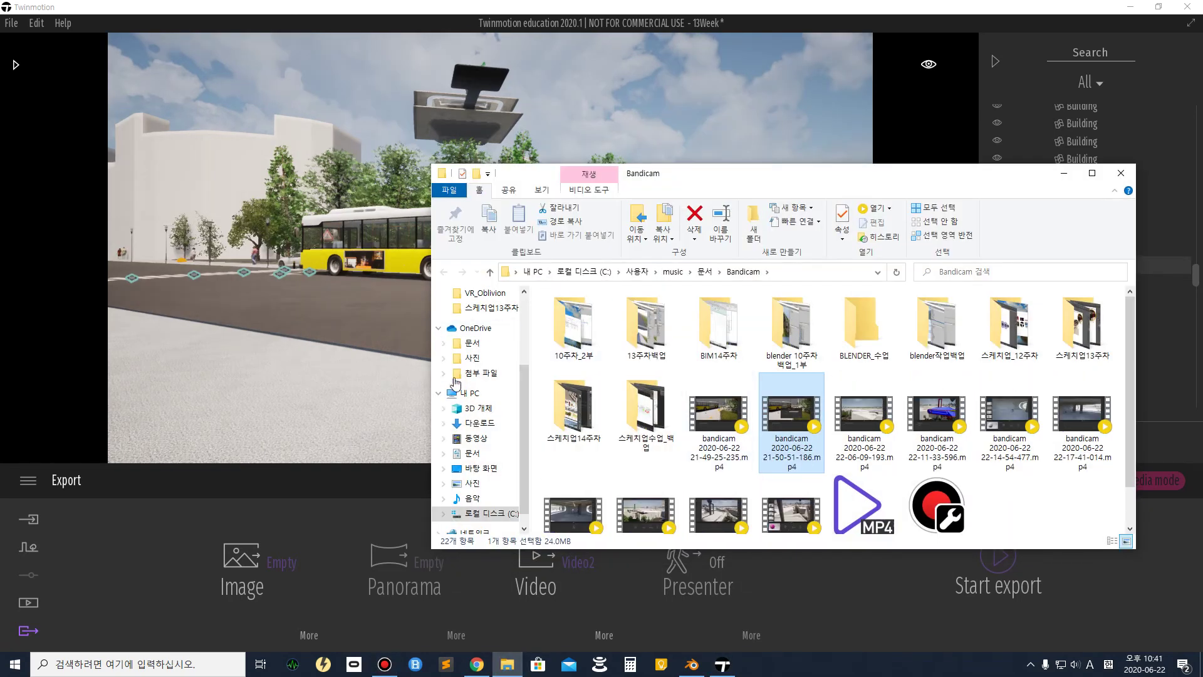
pyautogui.click(479, 468)
pyautogui.scroll(-5, 702, 491)
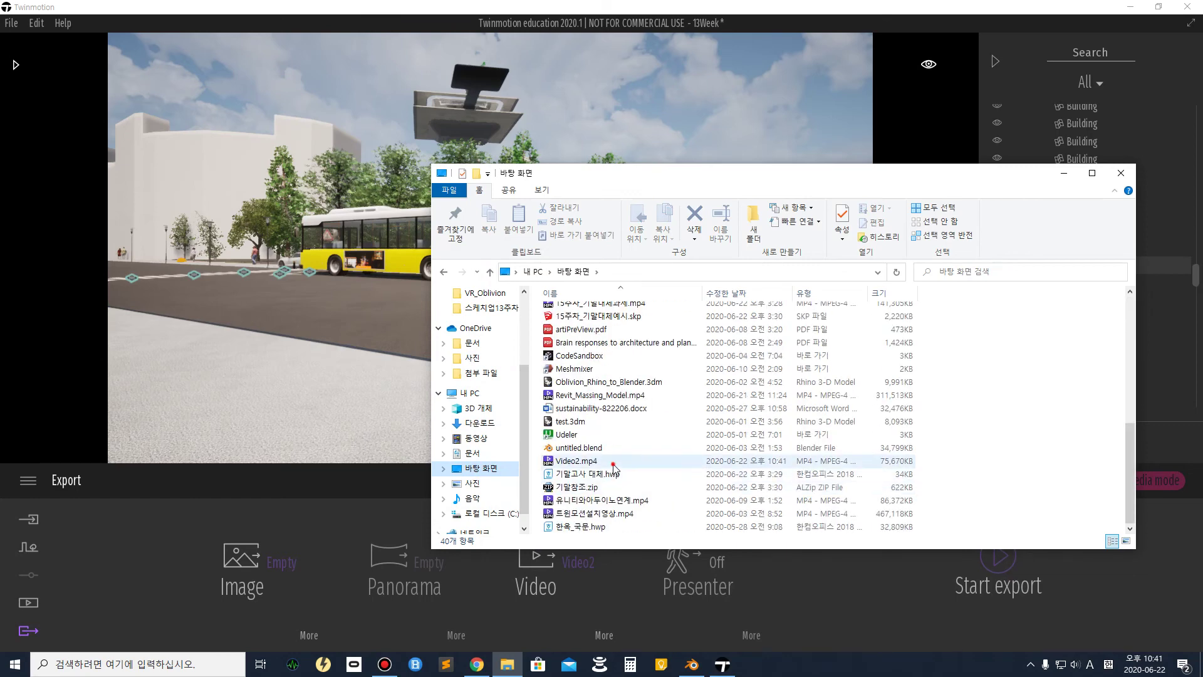
pyautogui.doubleClick(613, 465)
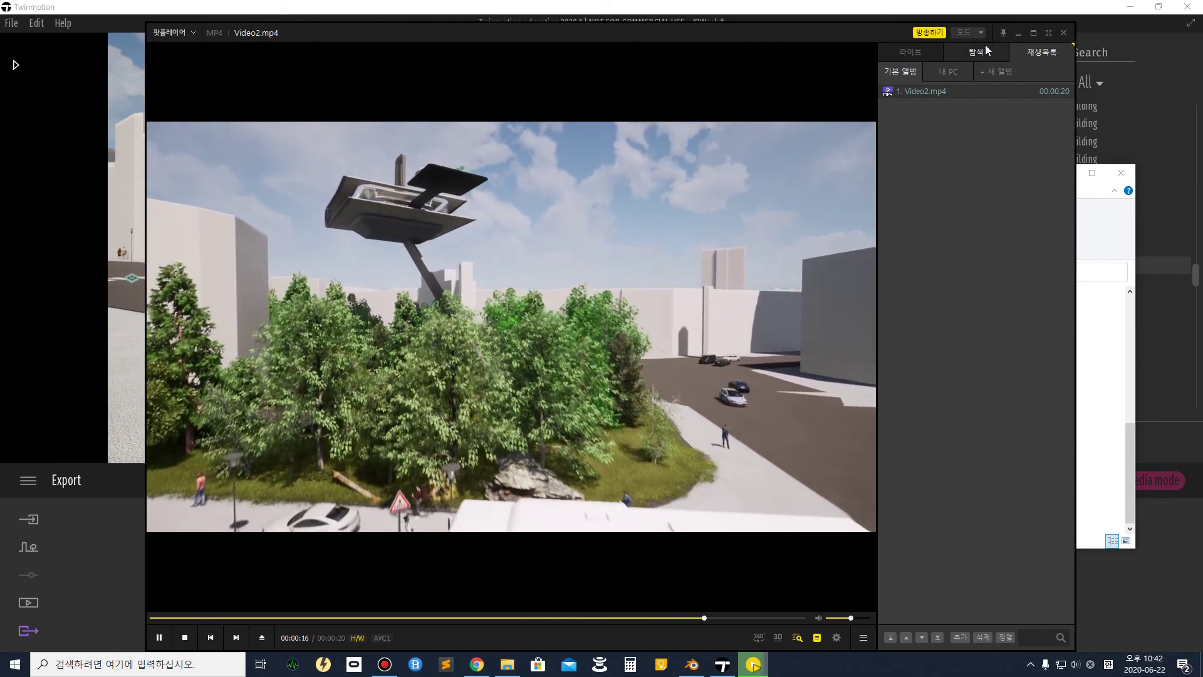
pyautogui.click(1063, 33)
pyautogui.click(54, 418)
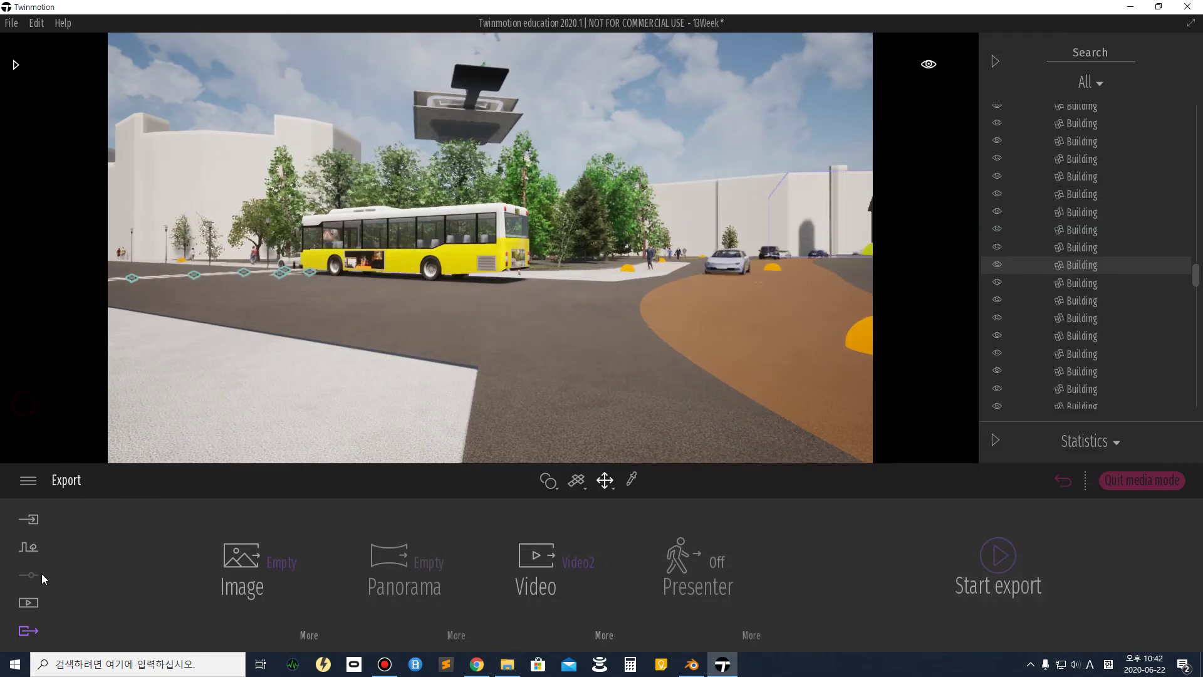
# Reopen Video2 from the saved videos for further keyframe editing.
pyautogui.click(29, 546)
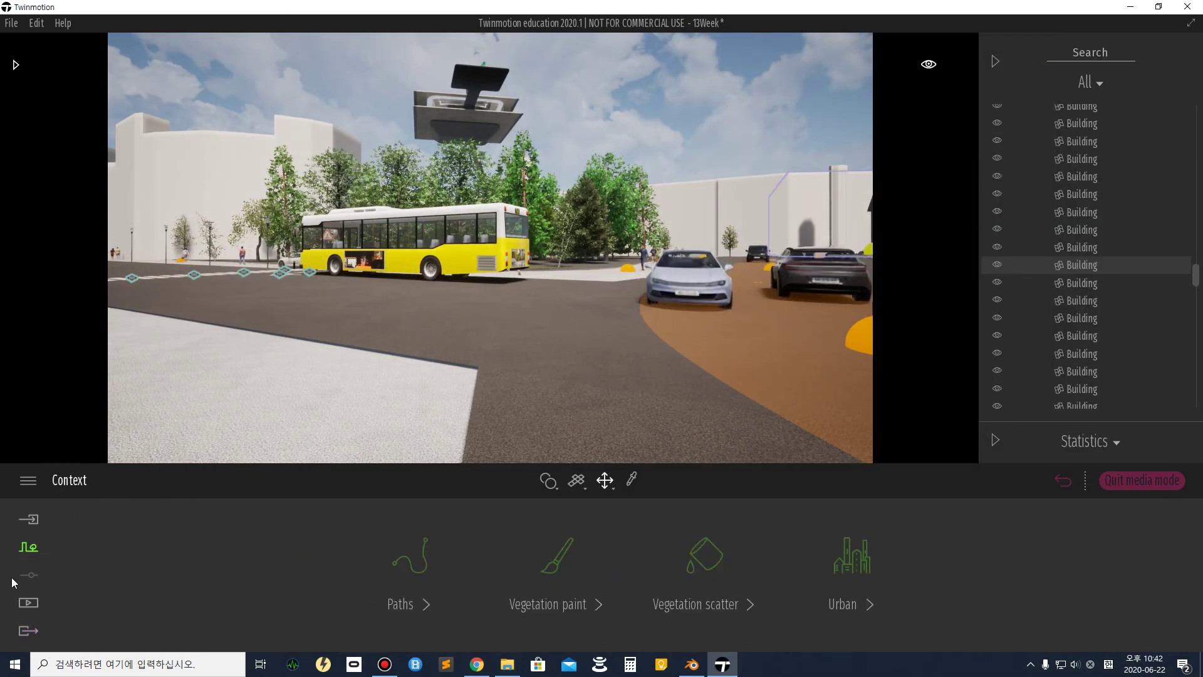
pyautogui.click(28, 602)
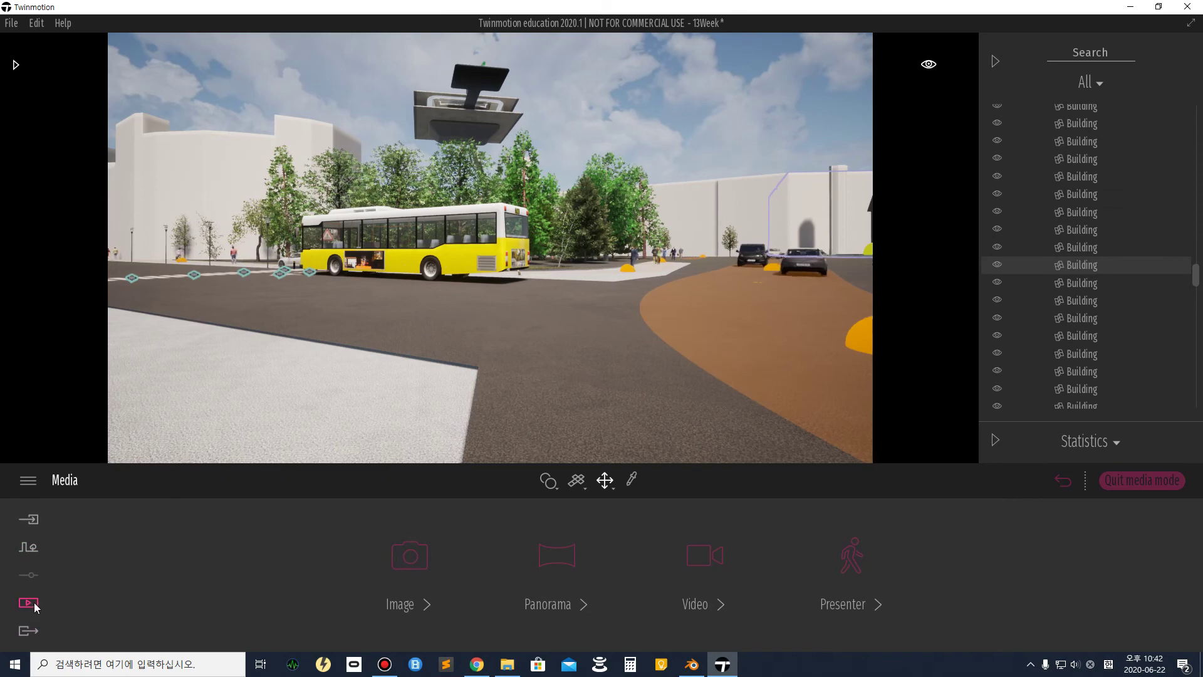
pyautogui.click(706, 565)
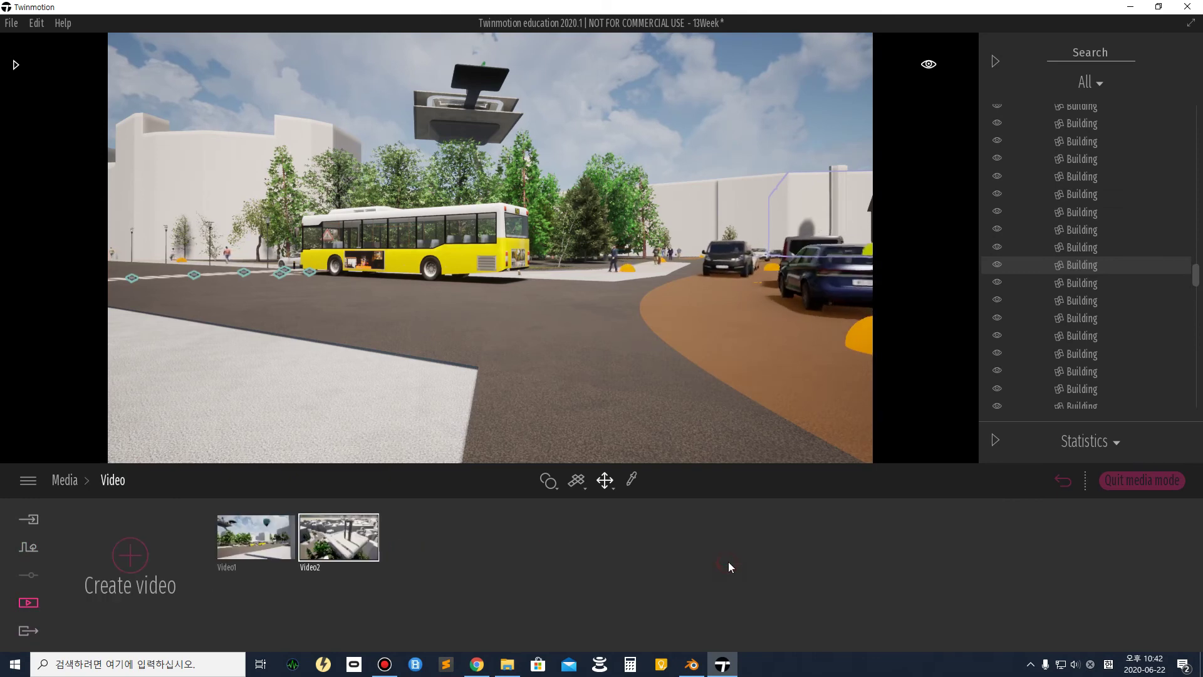
pyautogui.click(338, 534)
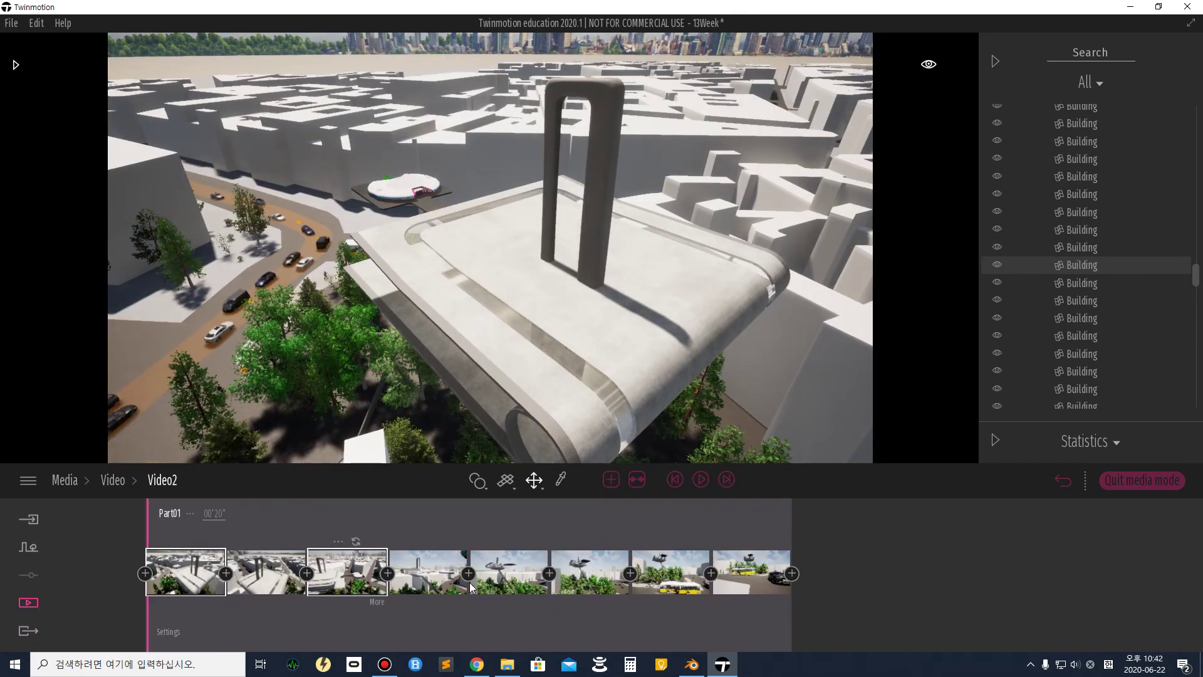
# Examine the weather settings and weather effects available for Video2, and return to its keyframe timeline.
pyautogui.click(169, 631)
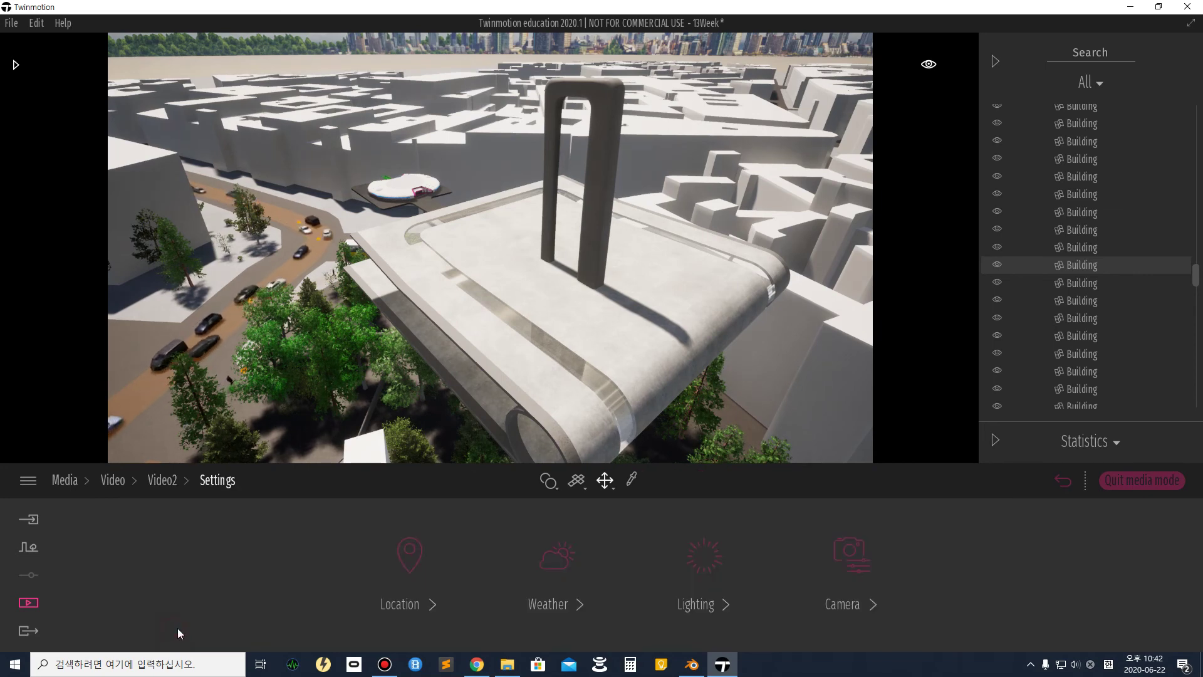
pyautogui.click(619, 600)
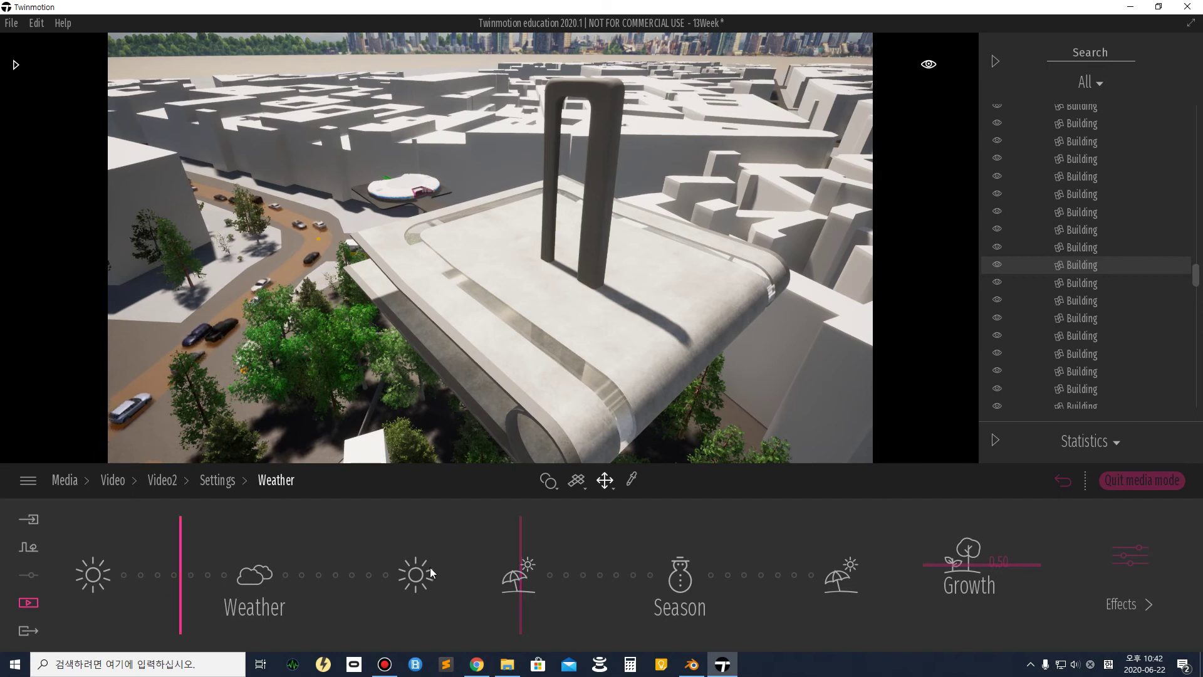
pyautogui.click(1127, 557)
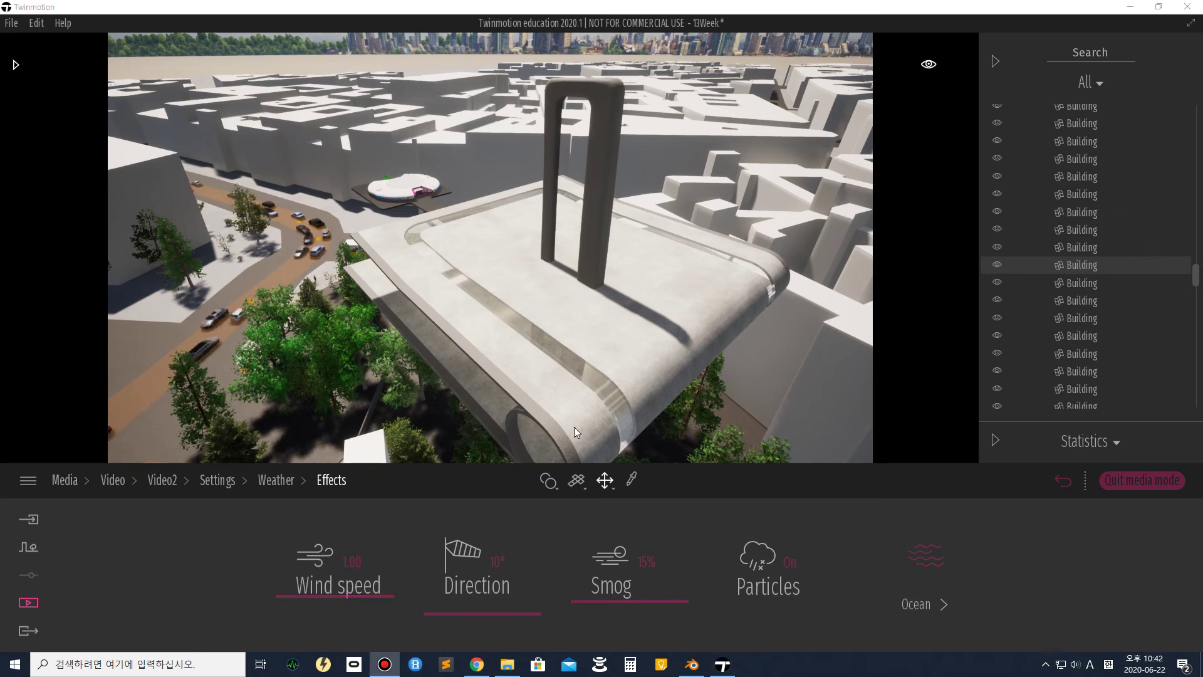
pyautogui.click(280, 488)
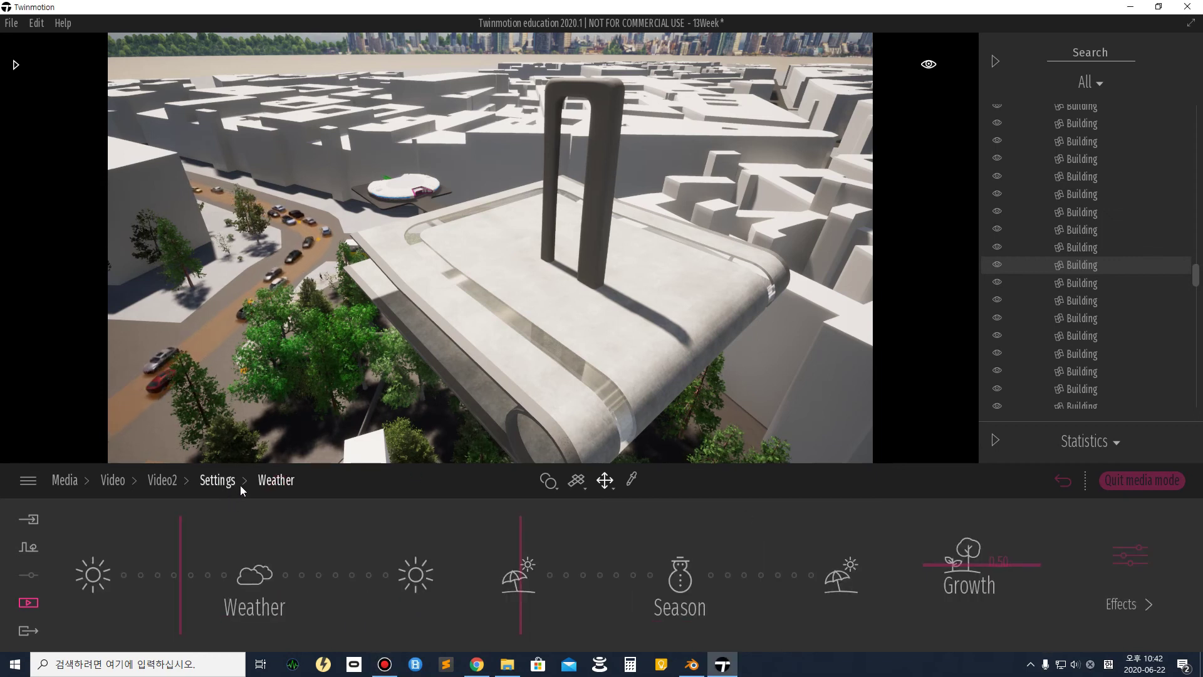
pyautogui.click(233, 489)
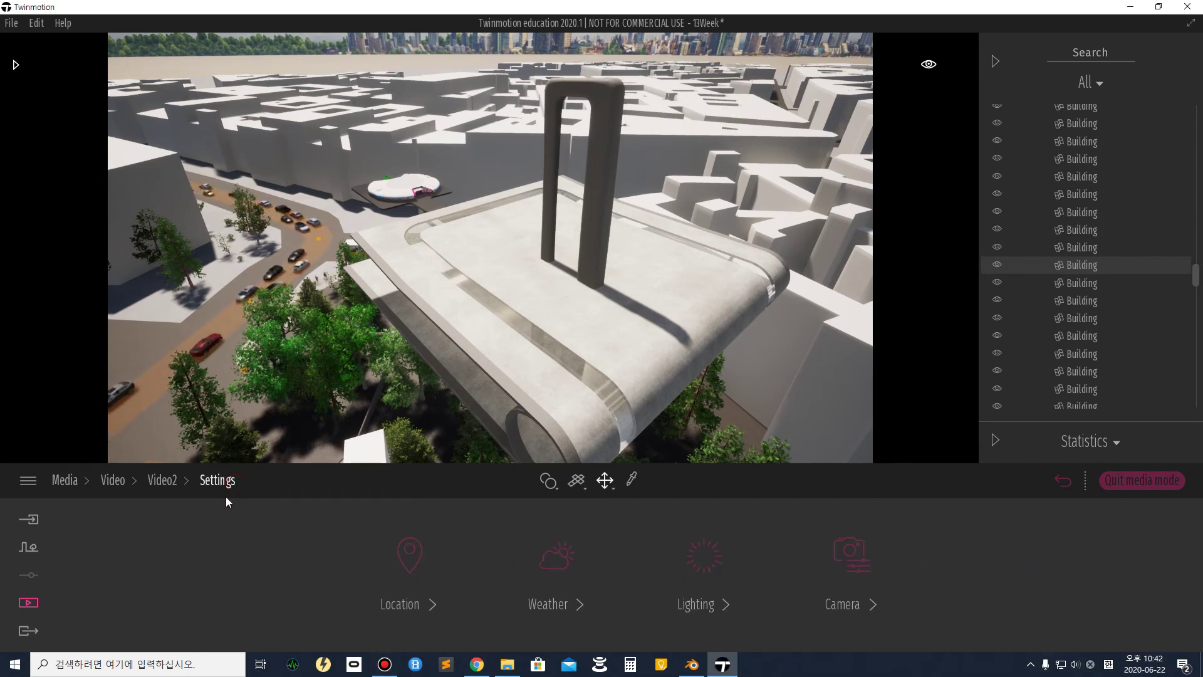
pyautogui.click(177, 482)
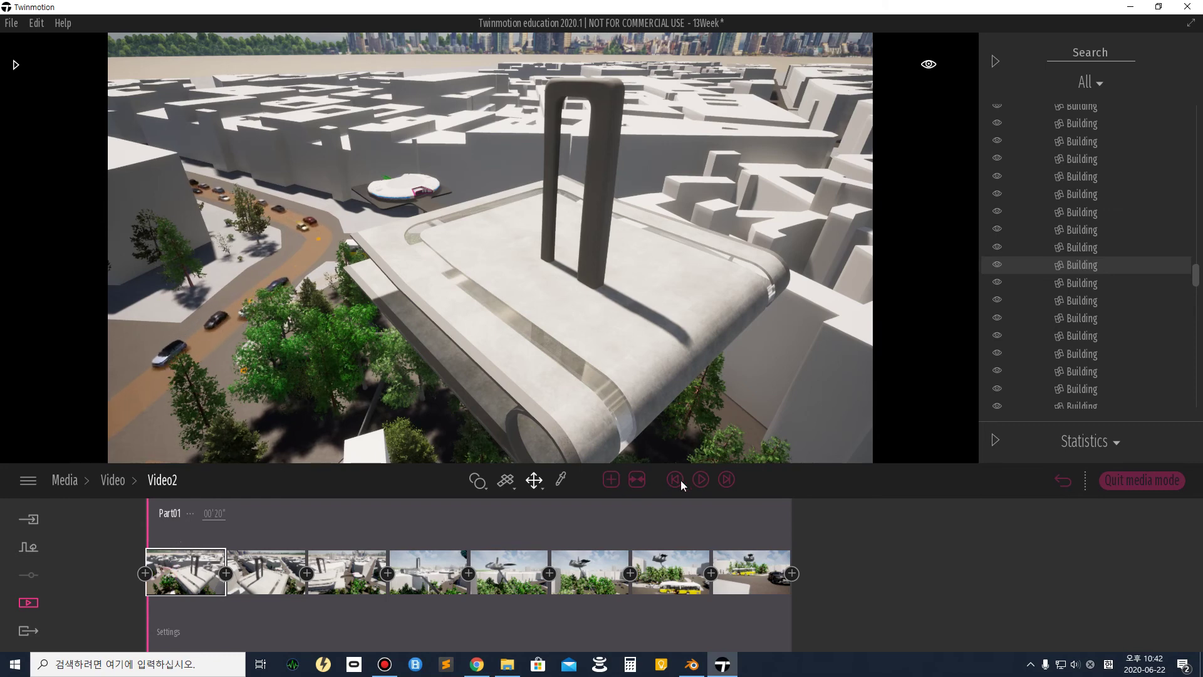
pyautogui.click(926, 66)
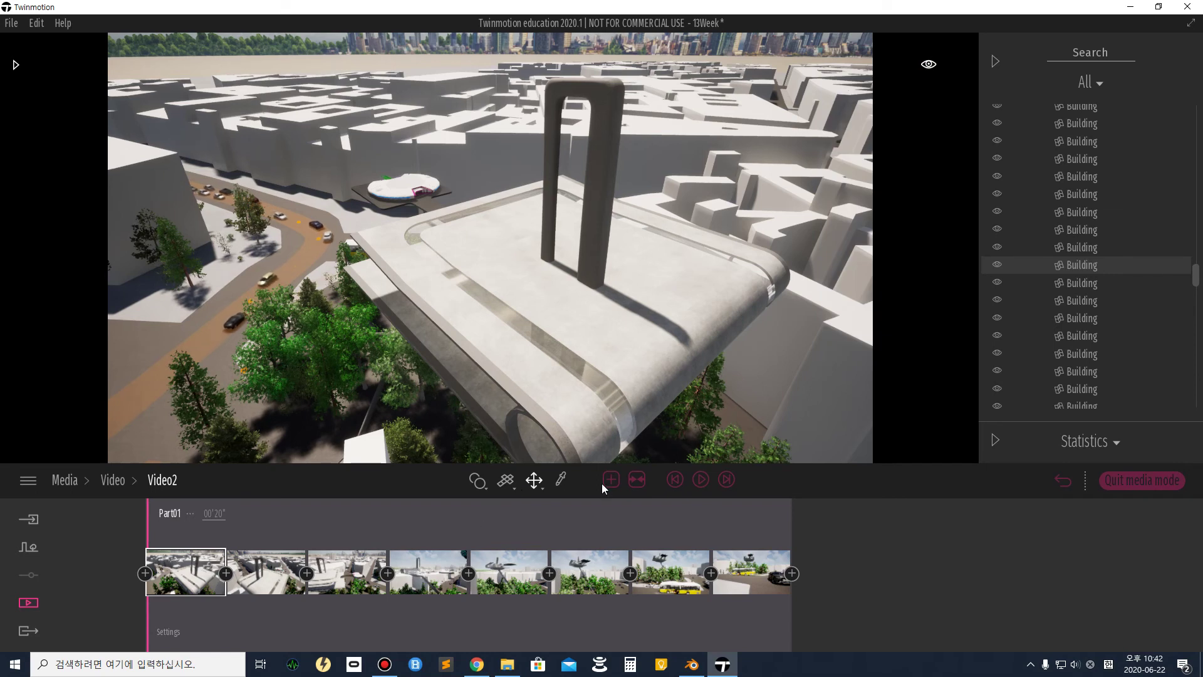
# Set the first keyframe's time of day to about 08:08 in its location settings.
pyautogui.click(214, 602)
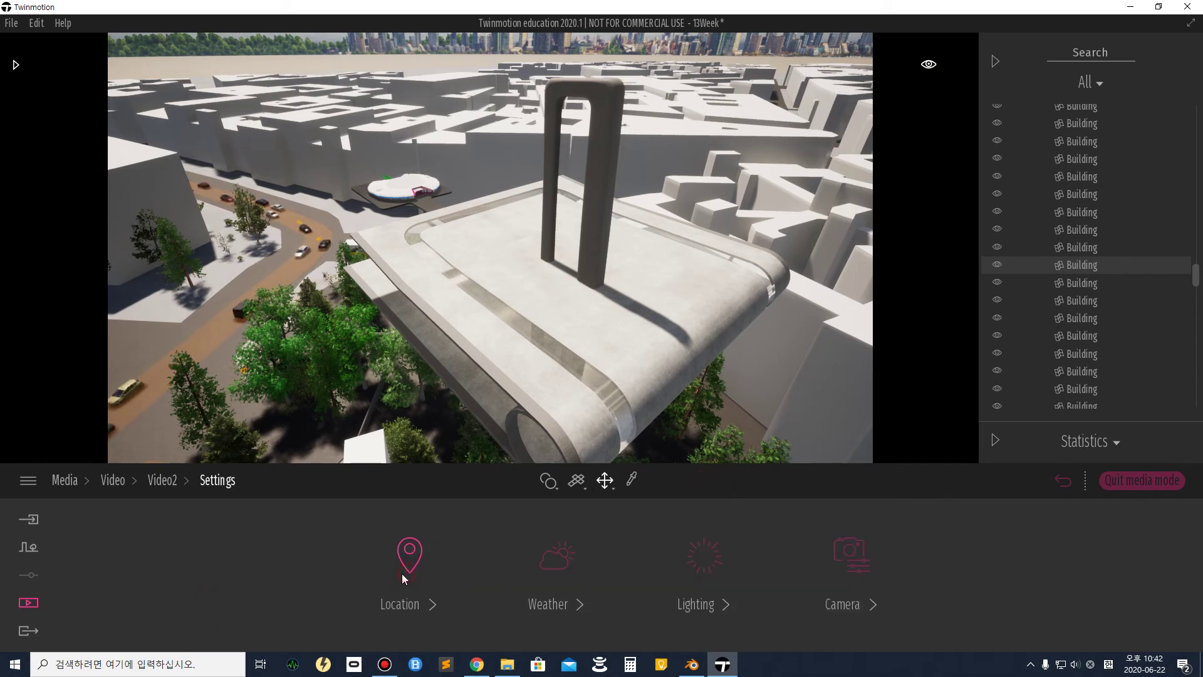
pyautogui.click(404, 575)
pyautogui.moveTo(719, 577); pyautogui.dragTo(721, 547)
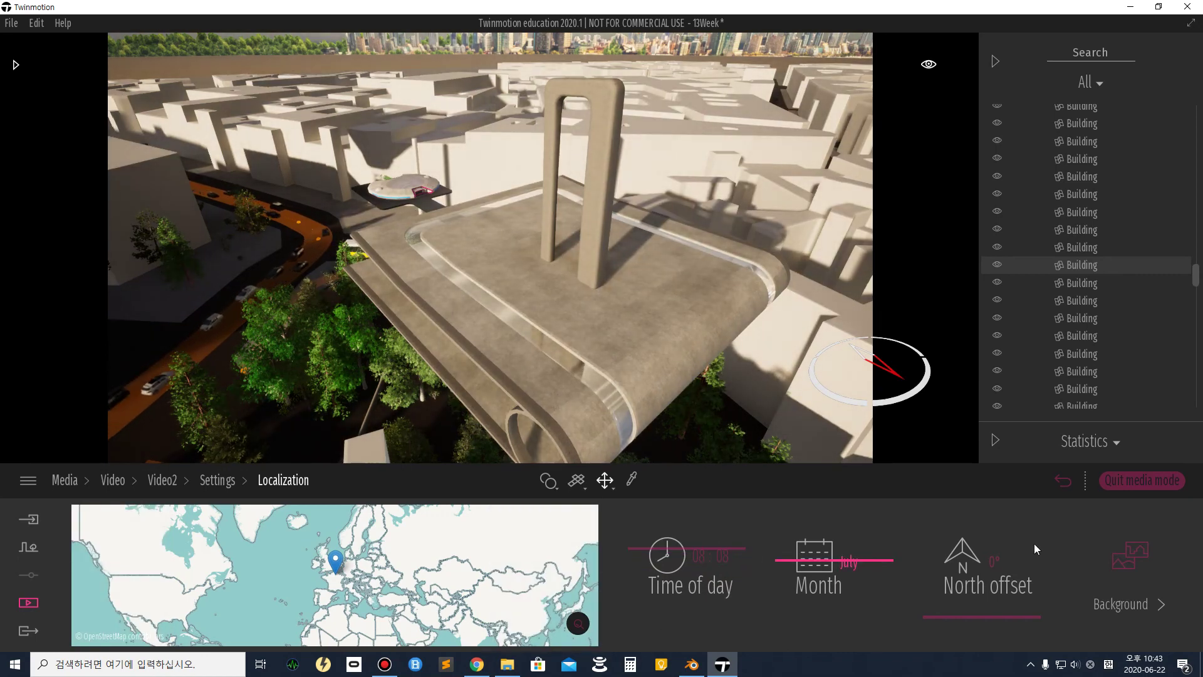
pyautogui.click(1069, 483)
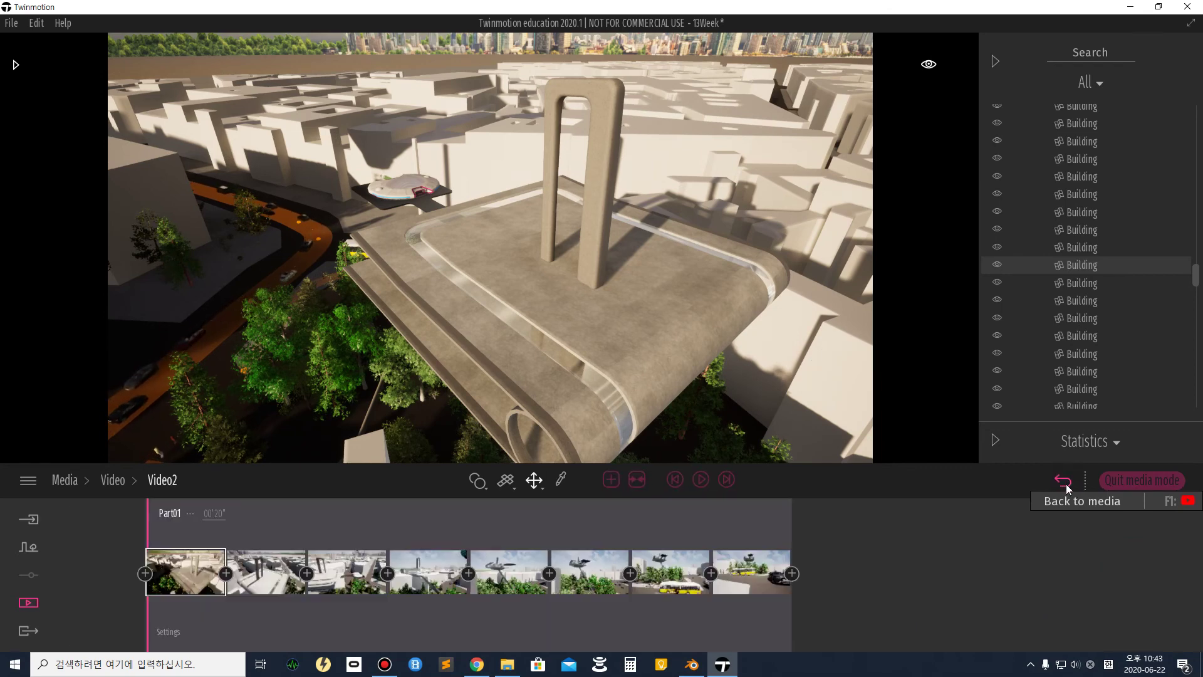
# Set the second keyframe's time of day to 09:52 and return to the Video2 timeline.
pyautogui.click(266, 569)
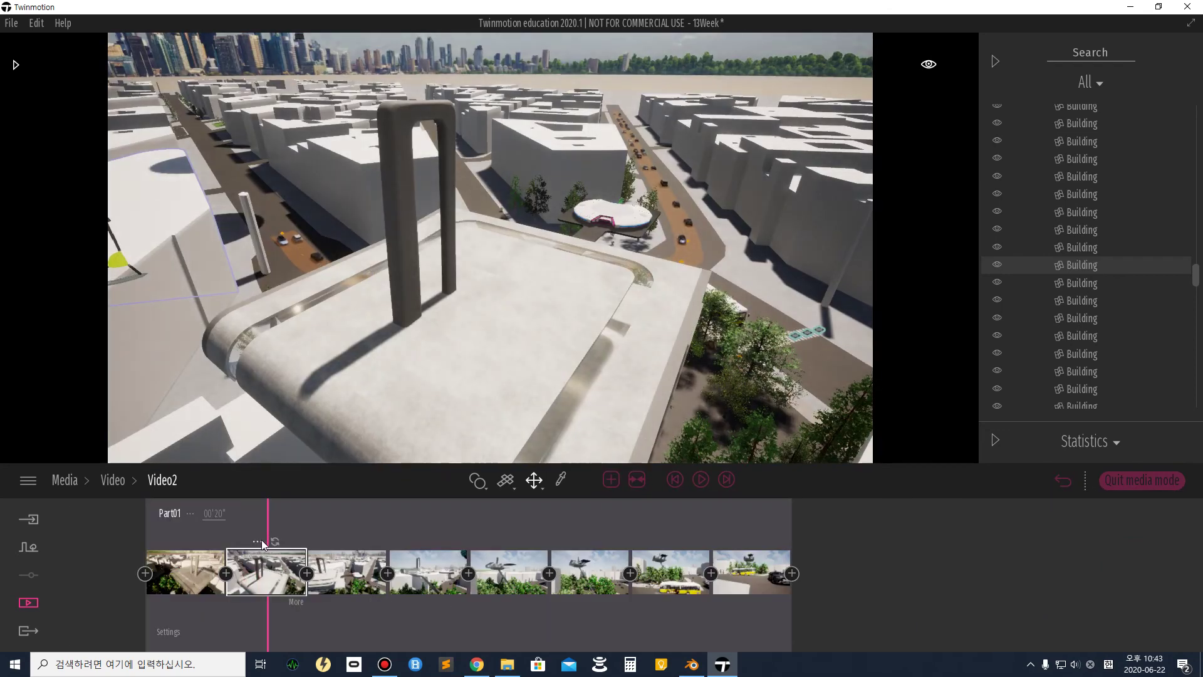
pyautogui.click(256, 541)
pyautogui.click(294, 603)
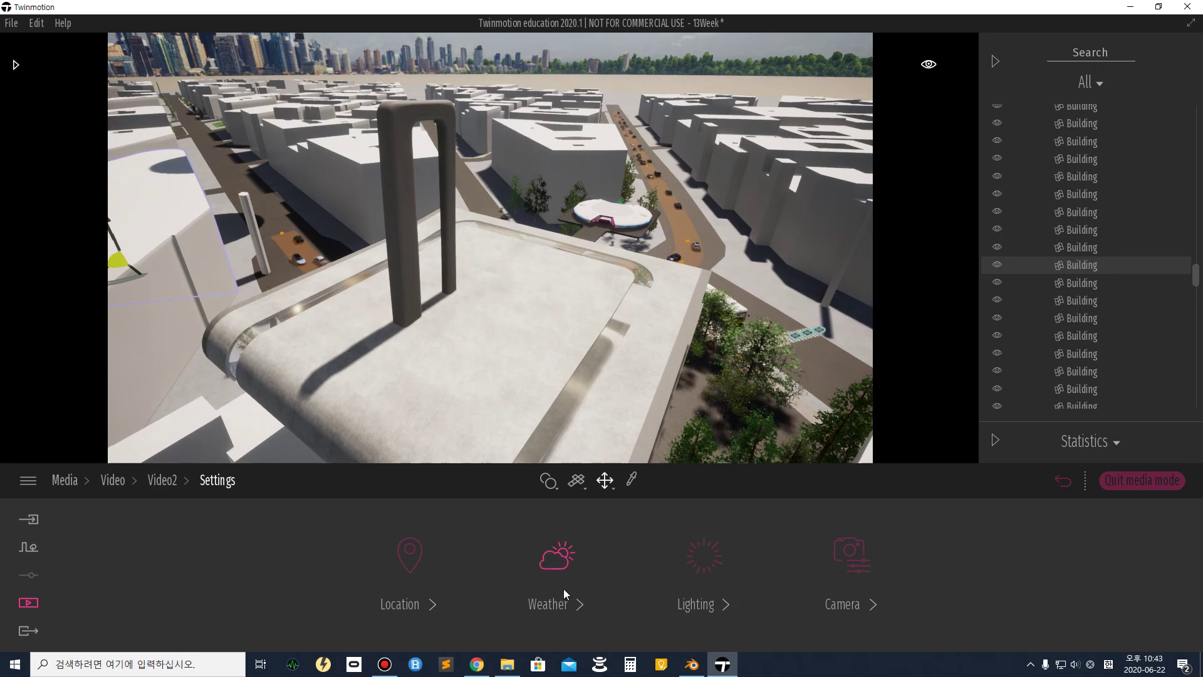
pyautogui.click(410, 581)
pyautogui.moveTo(706, 579); pyautogui.dragTo(722, 556)
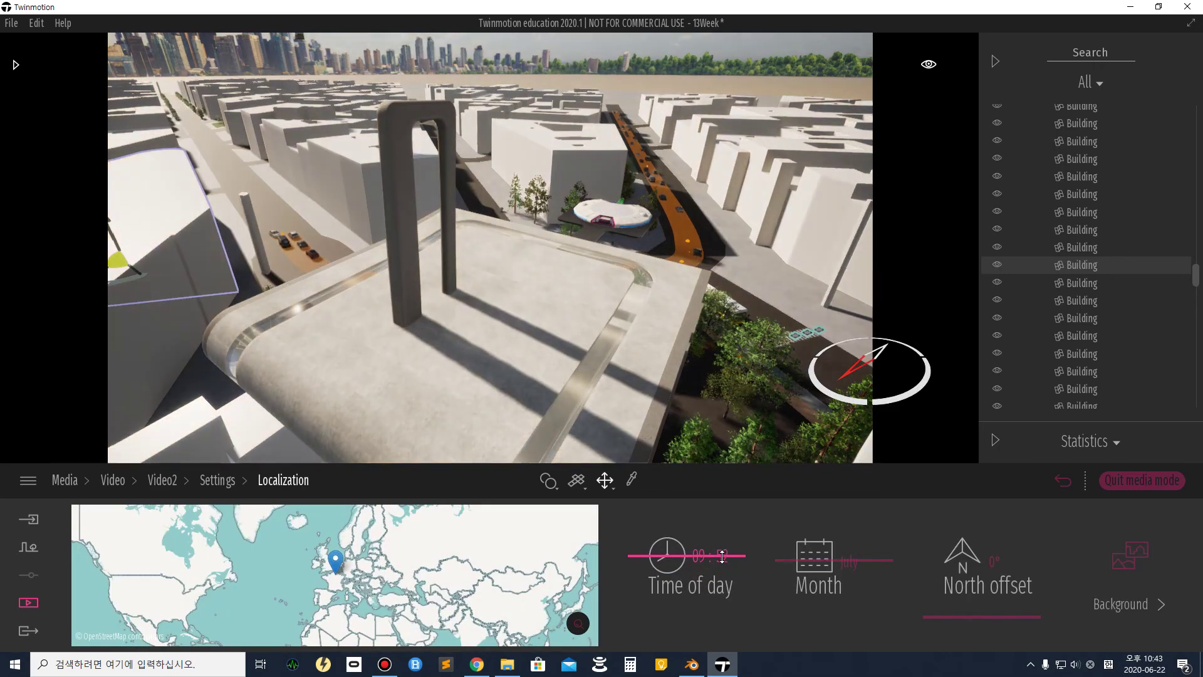
pyautogui.doubleClick(1067, 482)
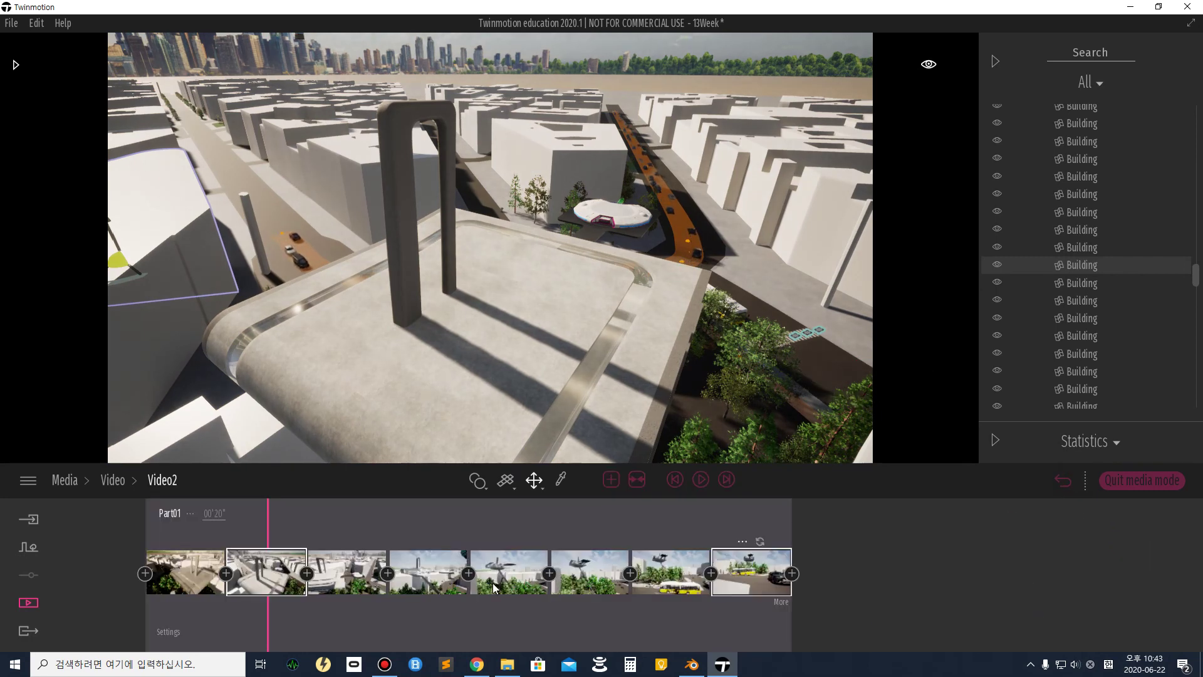
# Set the third keyframe's time of day to 10:36 and return to the Video2 timeline.
pyautogui.click(338, 541)
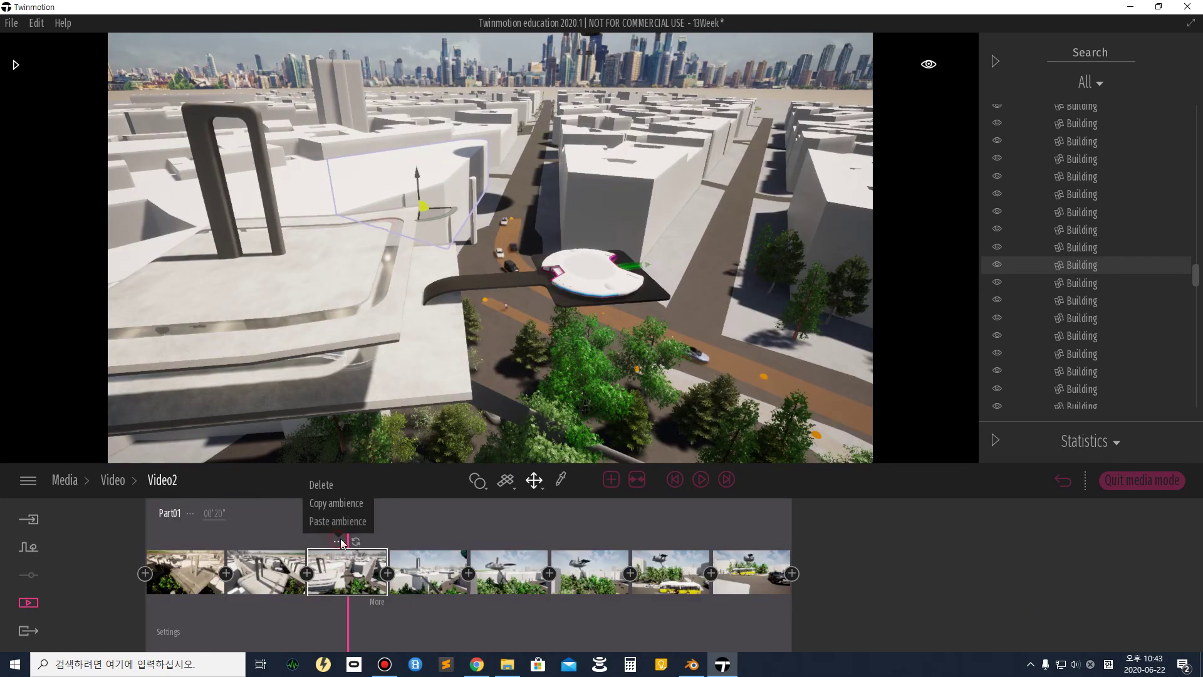
pyautogui.click(378, 600)
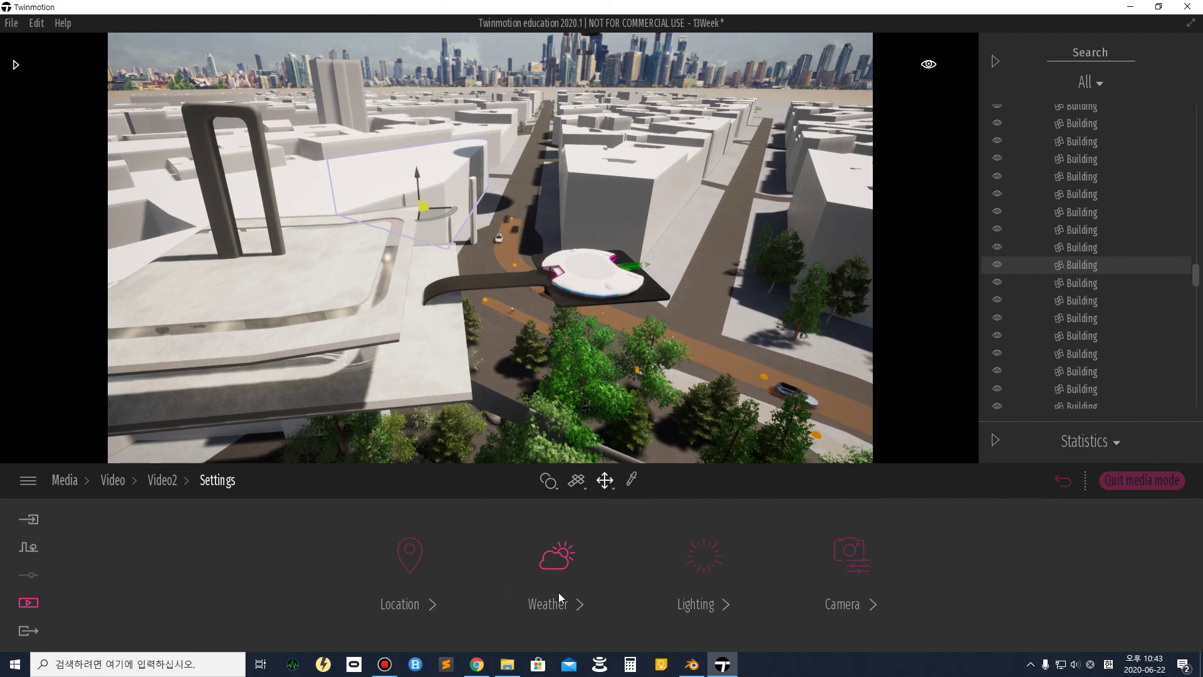
pyautogui.click(410, 563)
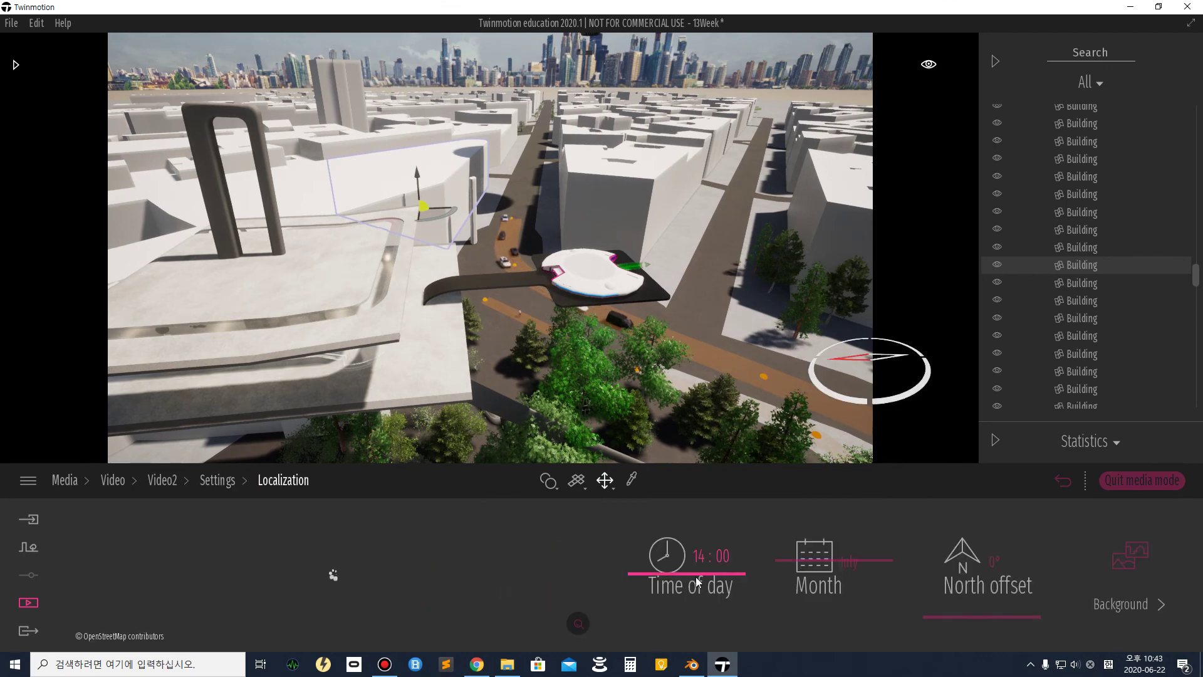
pyautogui.moveTo(701, 571); pyautogui.dragTo(709, 559)
pyautogui.moveTo(711, 559); pyautogui.dragTo(664, 576)
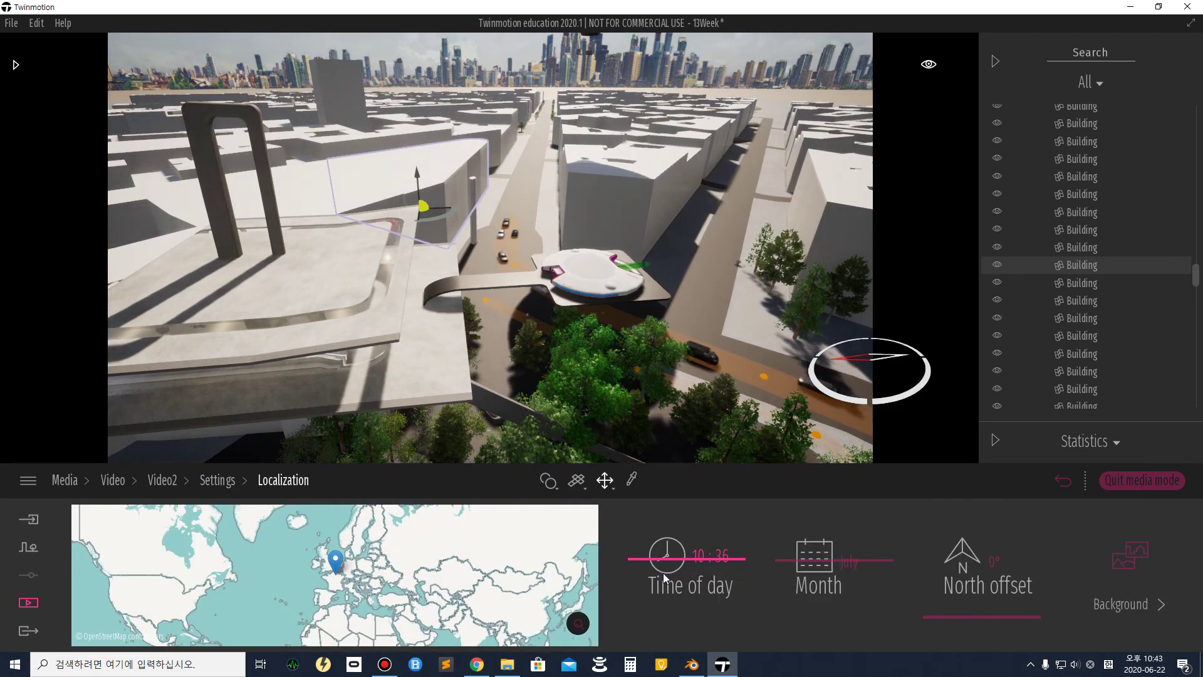
pyautogui.click(1064, 489)
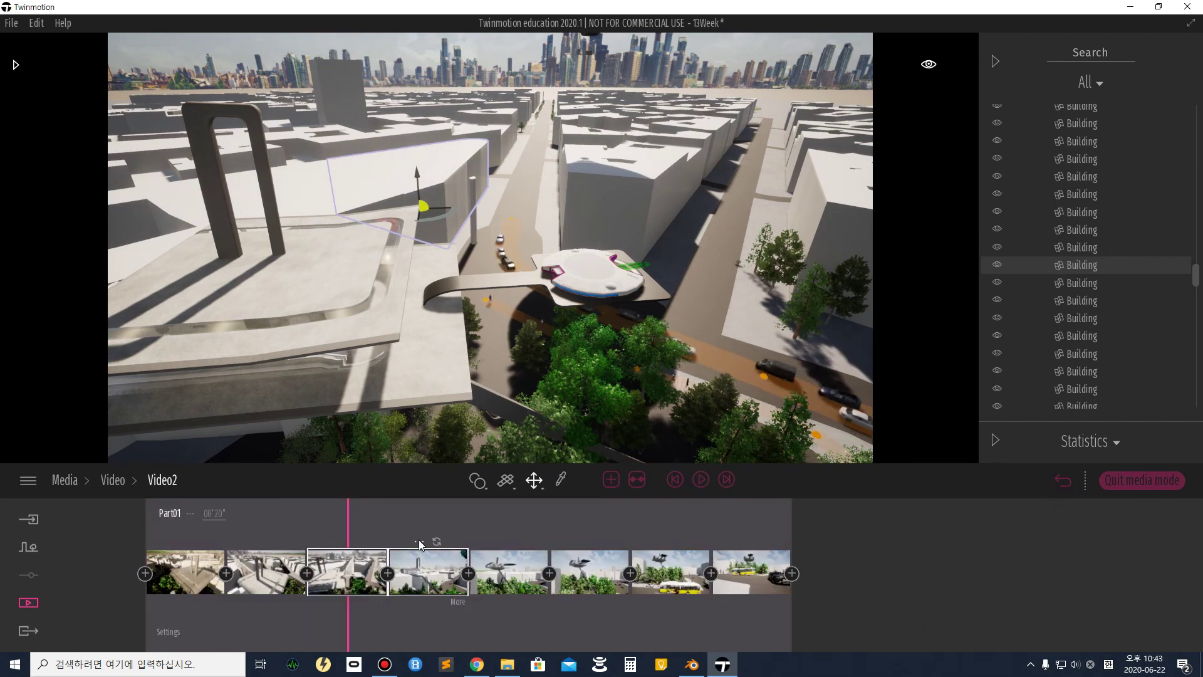
pyautogui.click(457, 602)
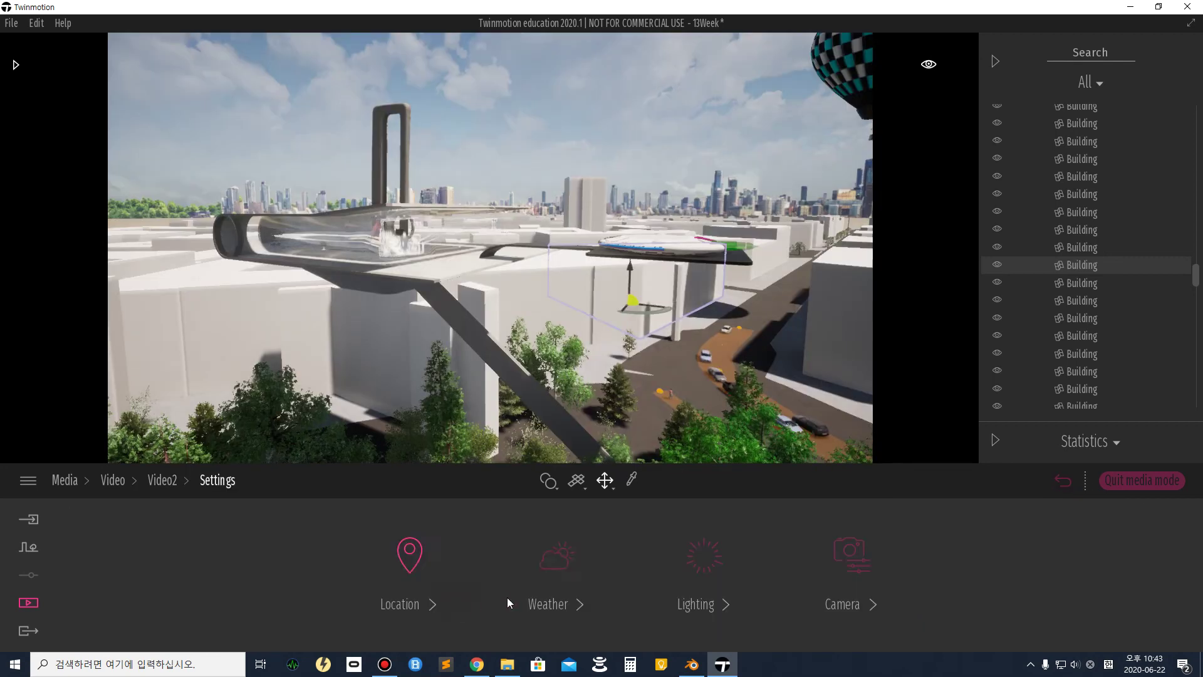
pyautogui.click(552, 563)
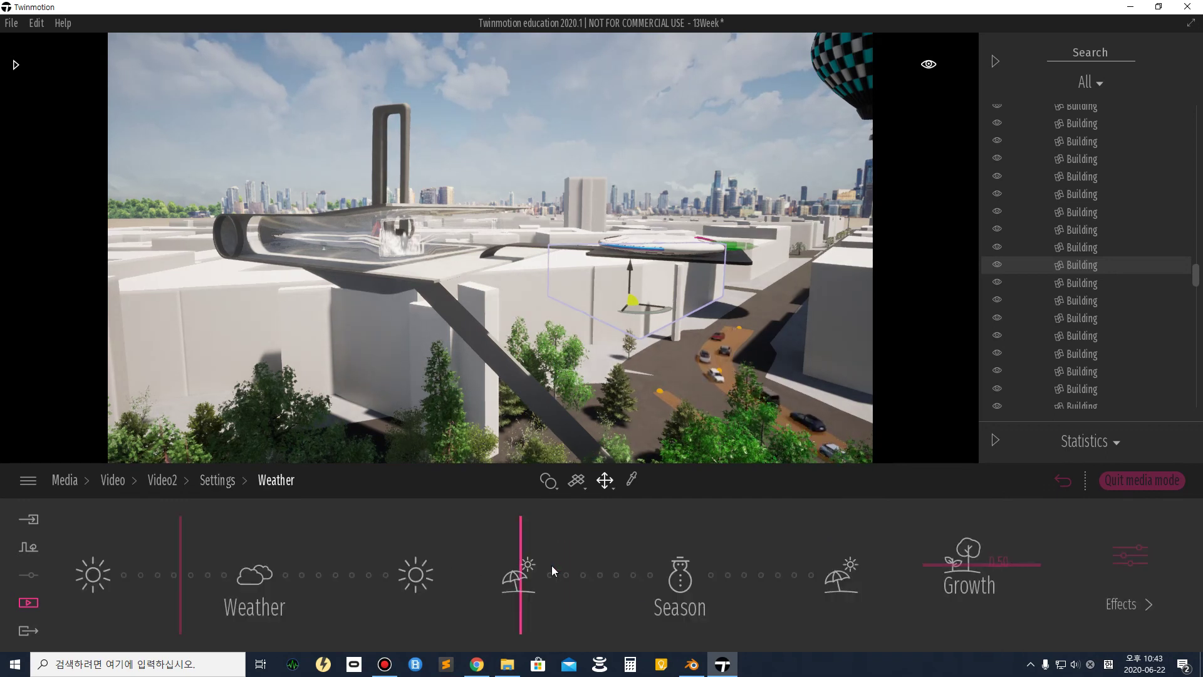
pyautogui.click(1062, 482)
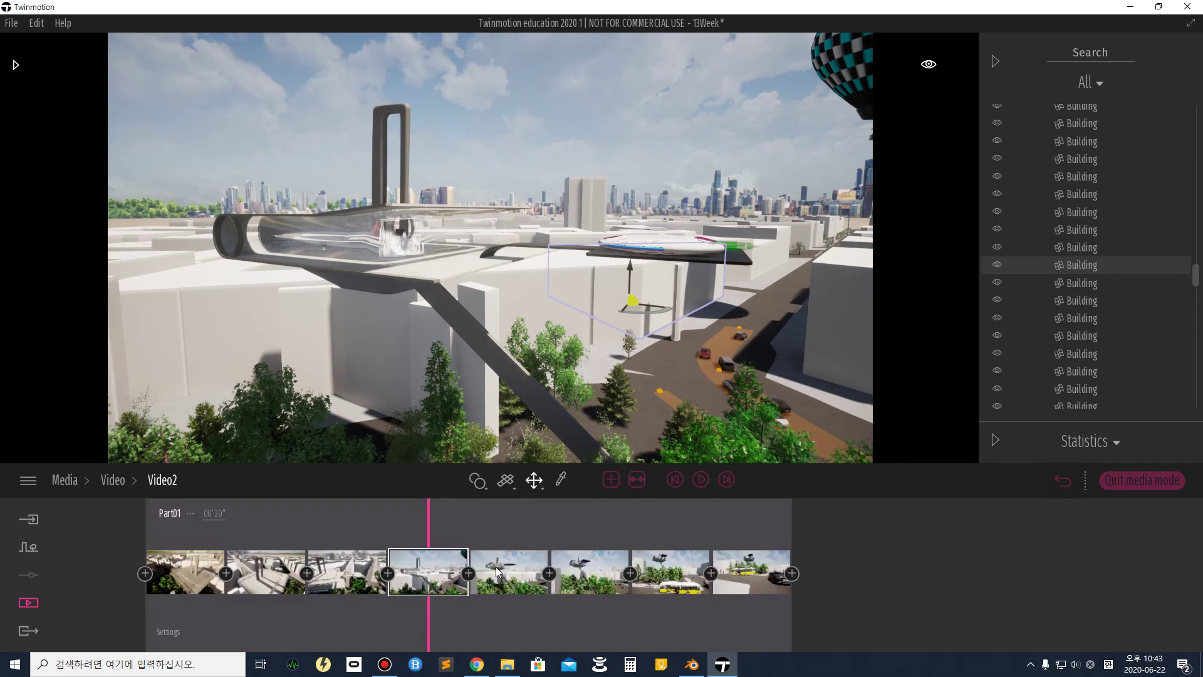
# Set the fourth keyframe's time of day to 12:37 in its location settings and return to the Video2 timeline.
pyautogui.click(463, 605)
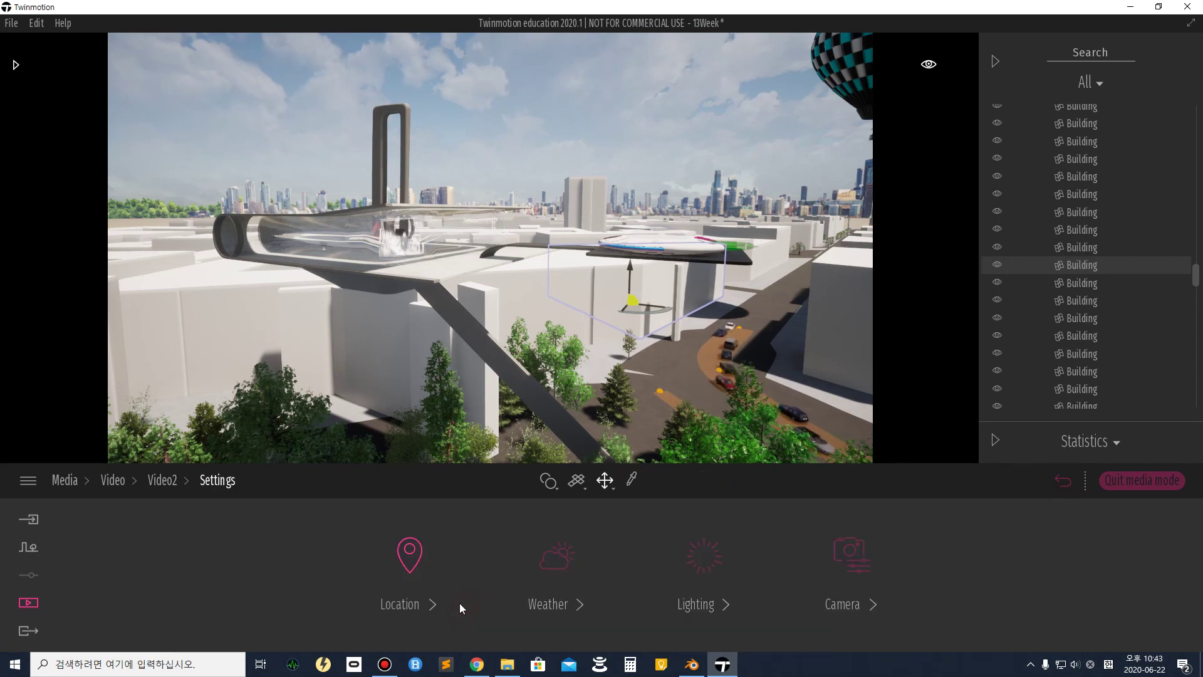
pyautogui.click(410, 560)
pyautogui.moveTo(712, 574)
pyautogui.mouseDown()
pyautogui.moveTo(729, 561)
pyautogui.moveTo(692, 568)
pyautogui.mouseUp()
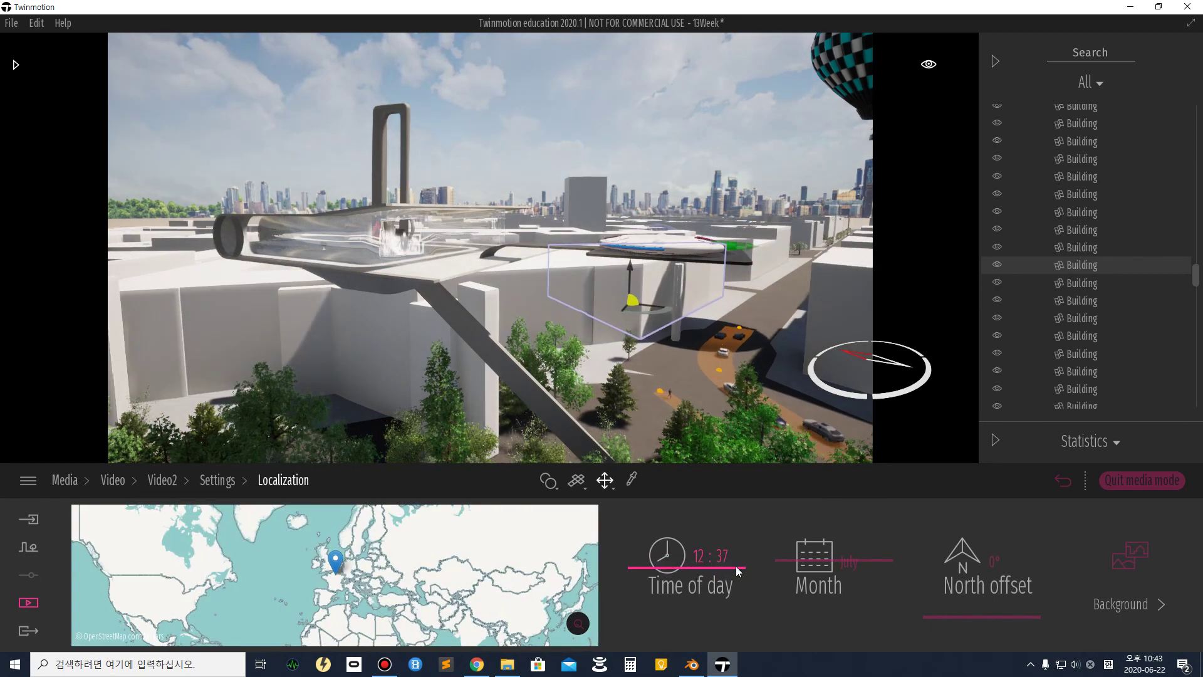
pyautogui.click(1067, 481)
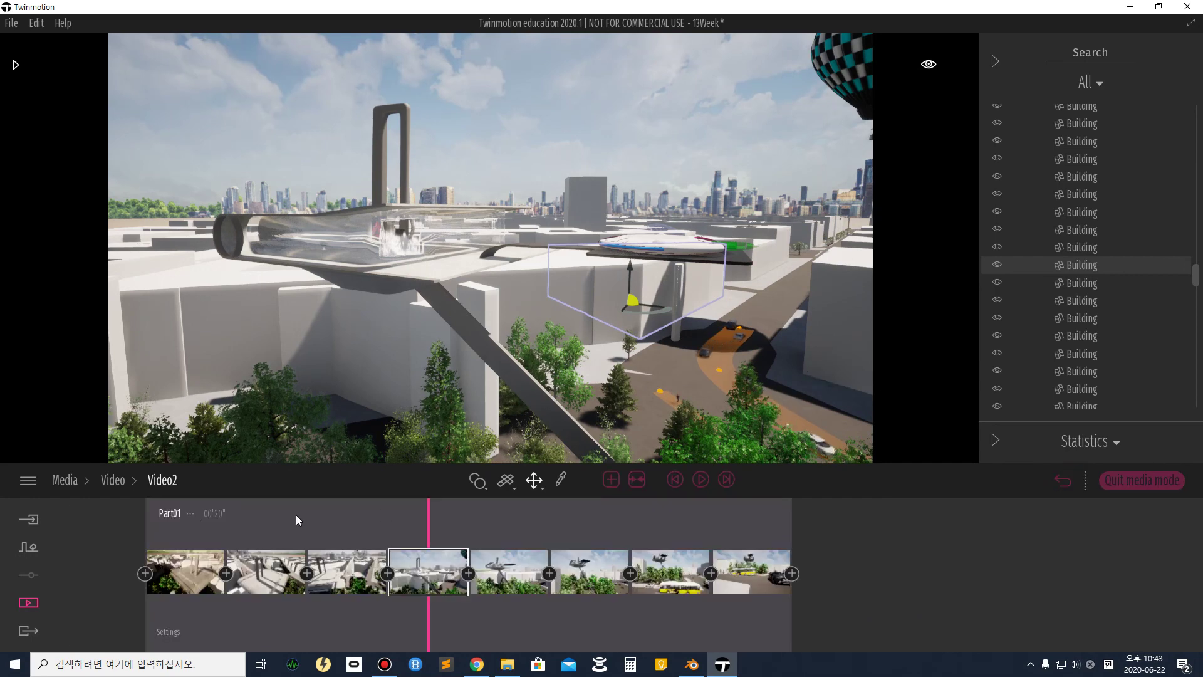
# Play Video2 from its first keyframe to preview the changing time of day, and open the settings for the whole Part01 clip.
pyautogui.click(675, 480)
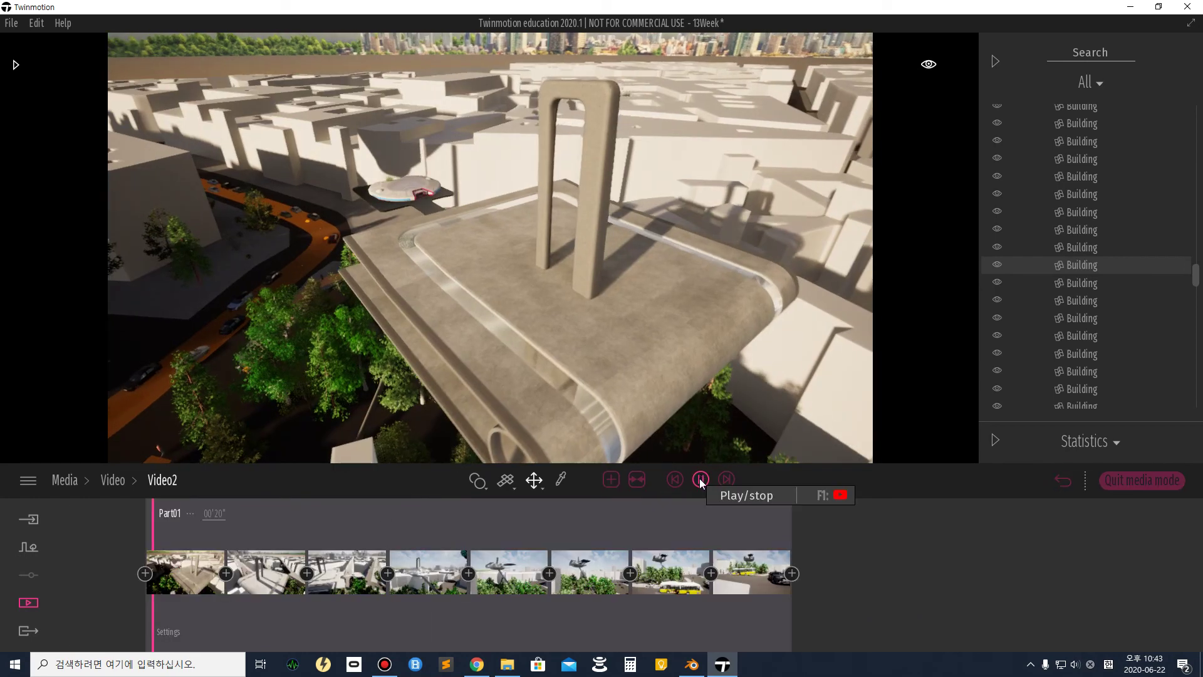
pyautogui.click(696, 480)
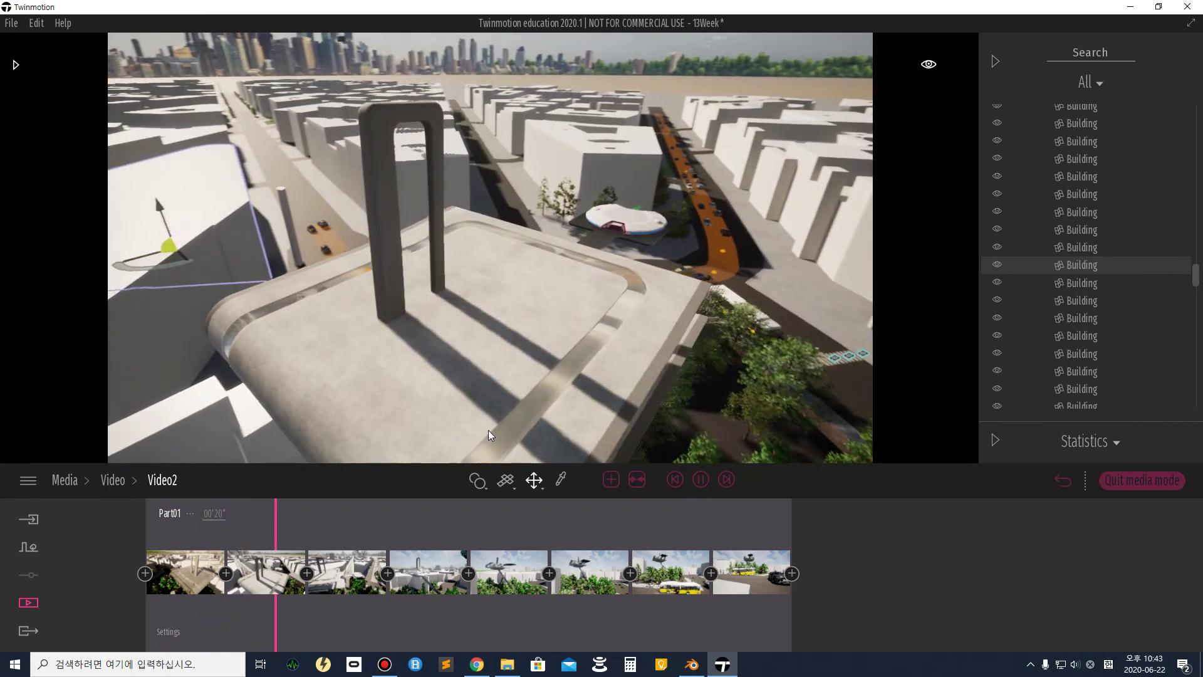
pyautogui.moveTo(577, 552)
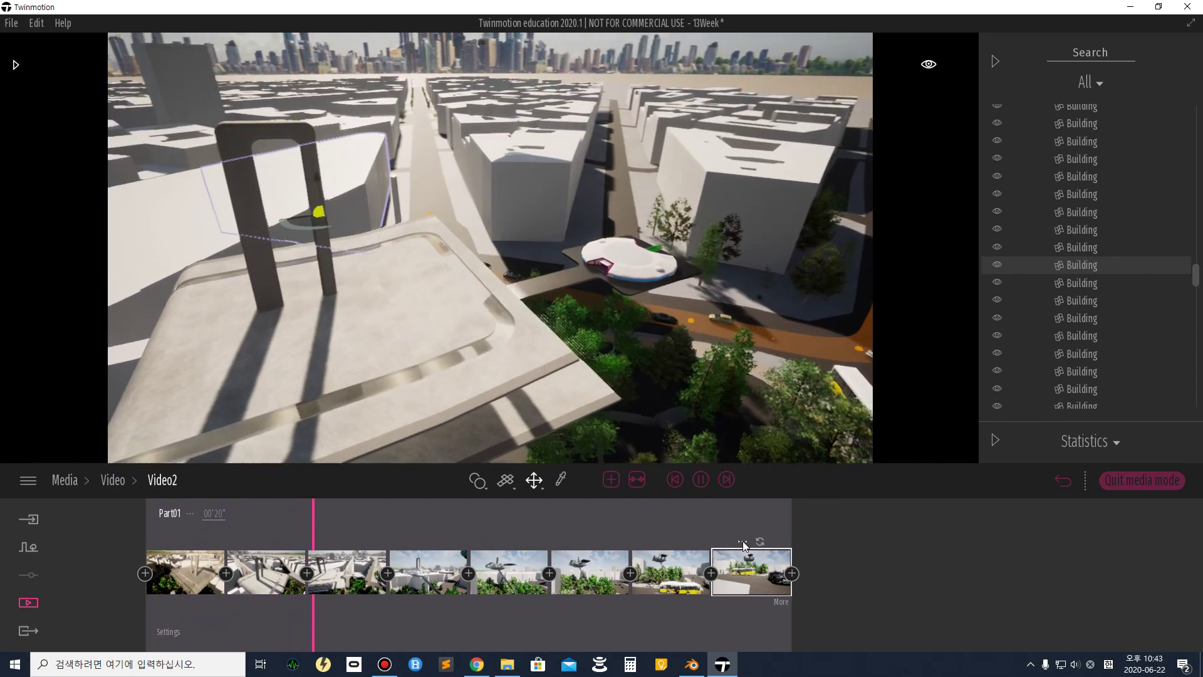
pyautogui.moveTo(742, 544)
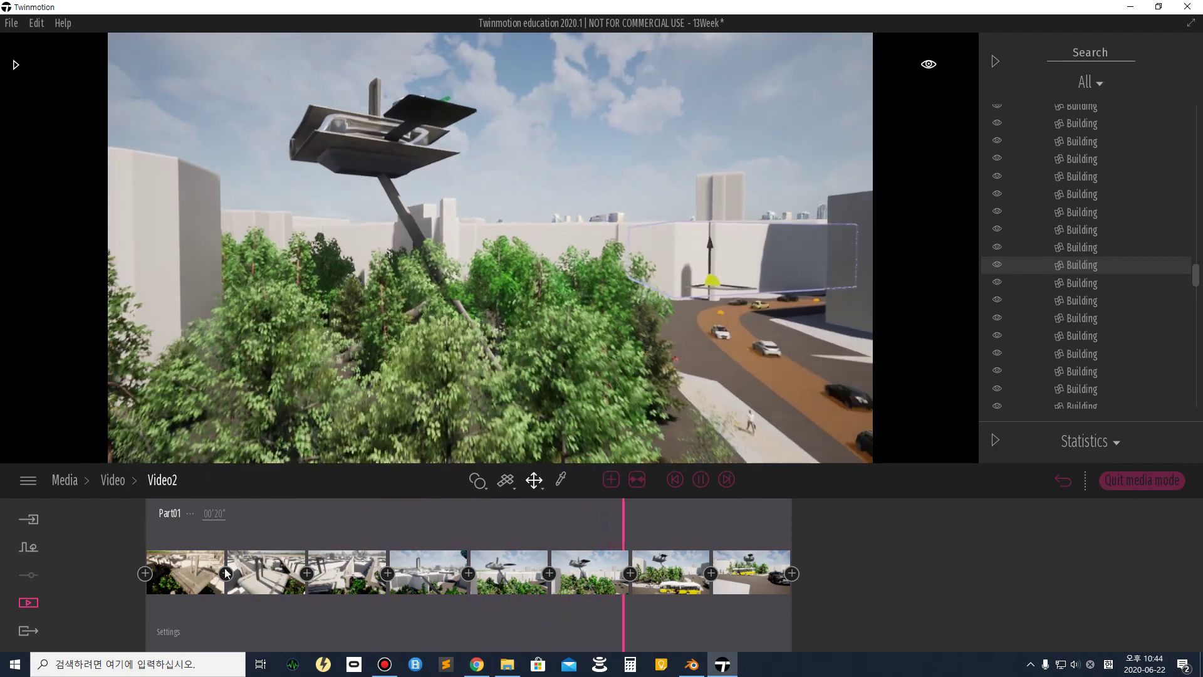
pyautogui.click(171, 631)
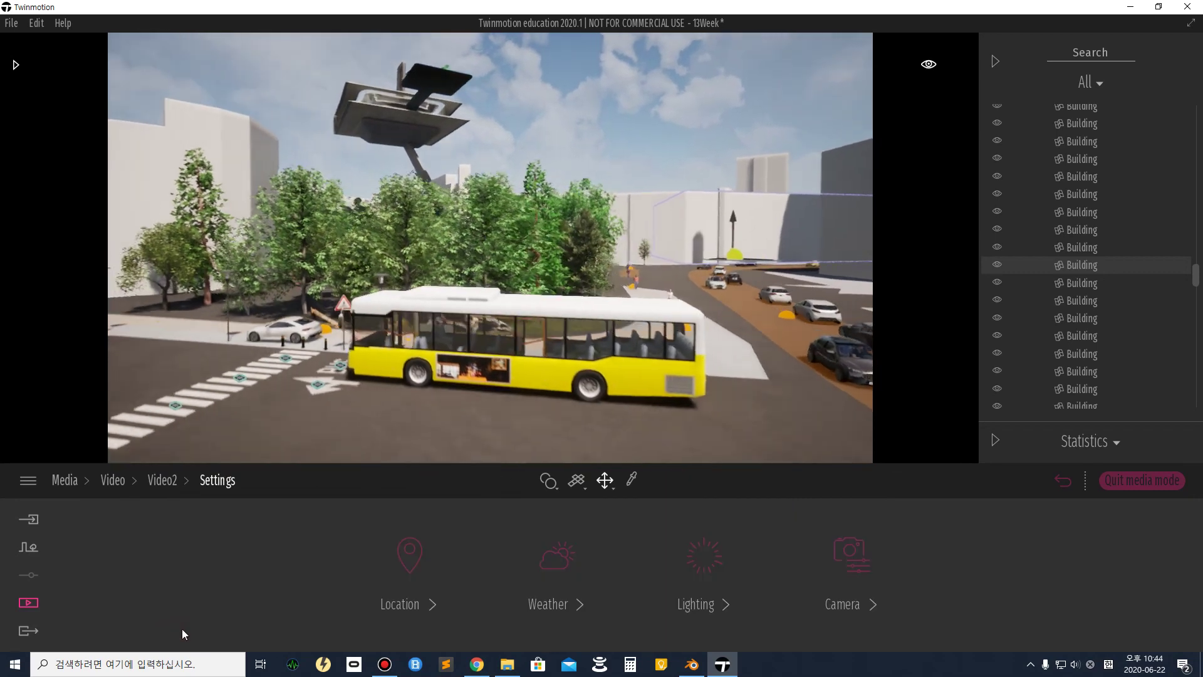